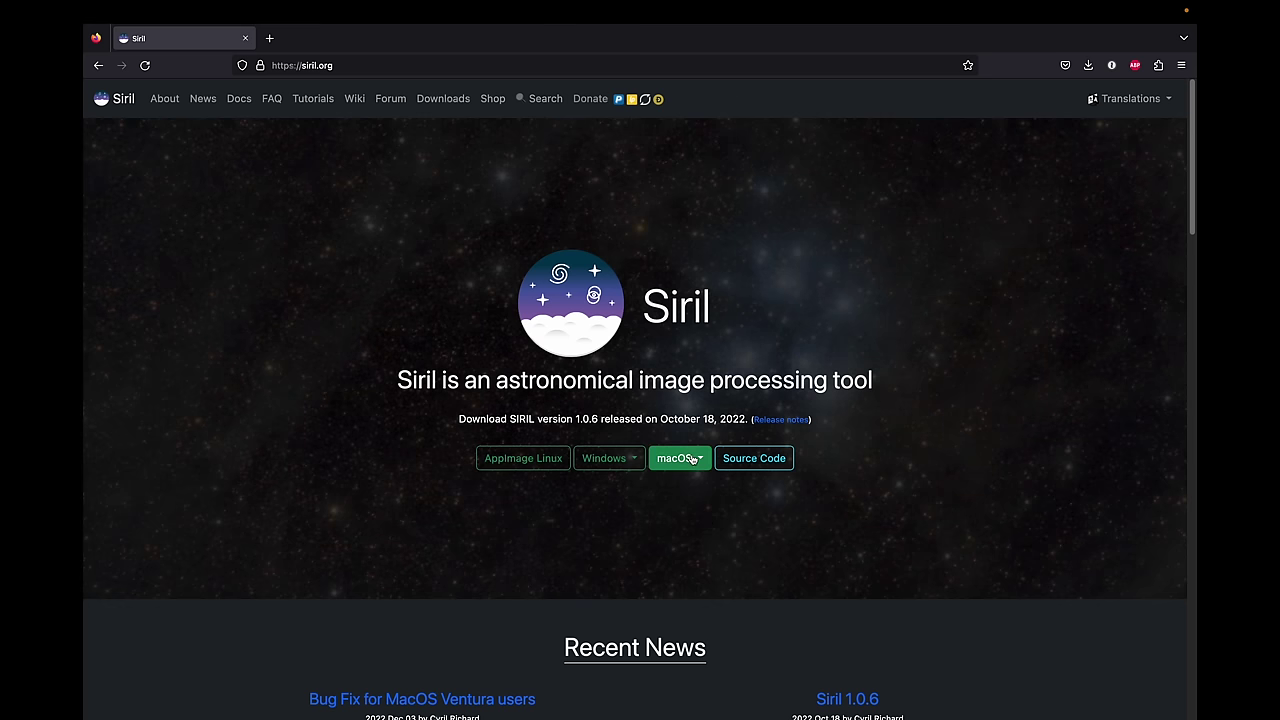
# Download the Arm macOS build of Siril 1.0.6 and dismiss the downloads list
pyautogui.click(692, 459)
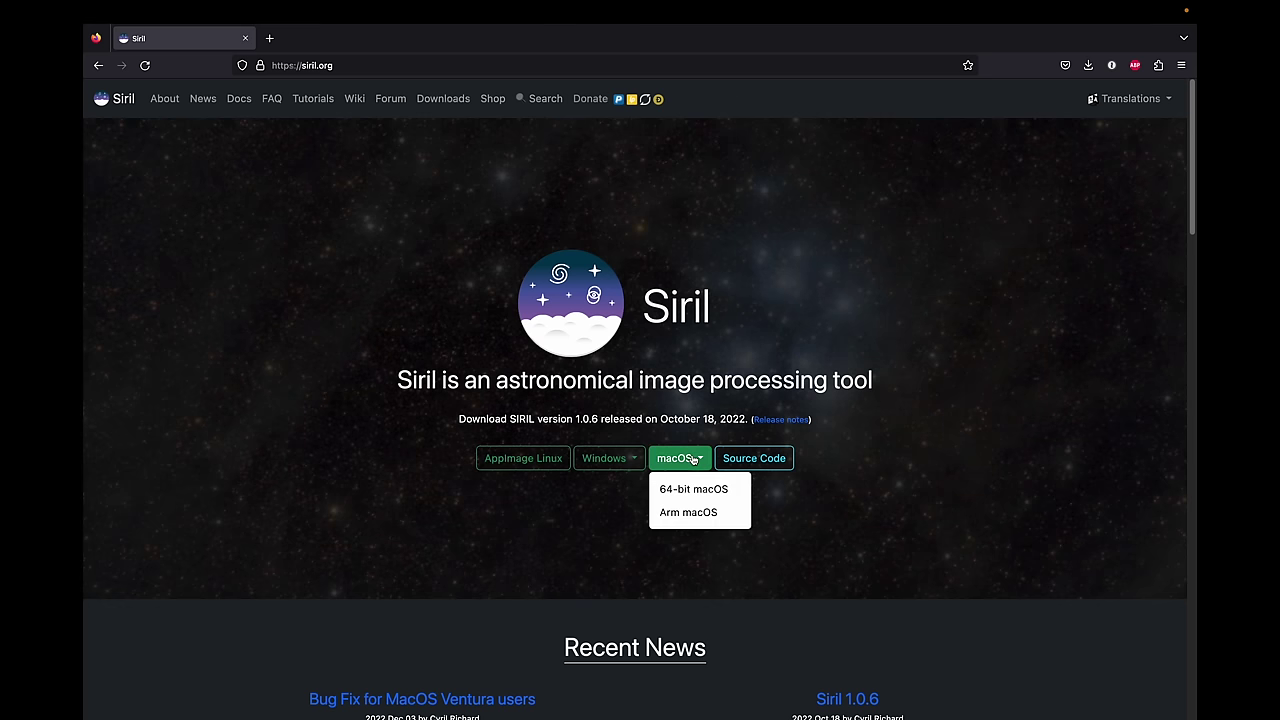
pyautogui.click(697, 518)
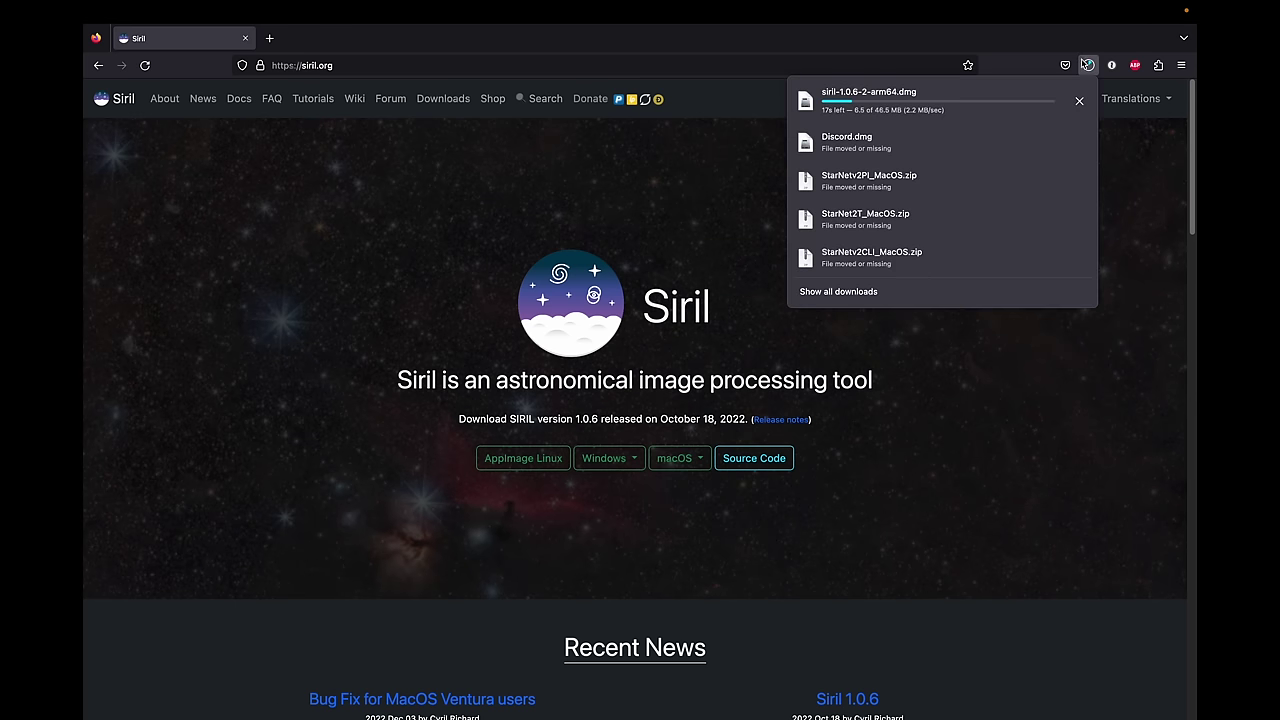
pyautogui.click(820, 271)
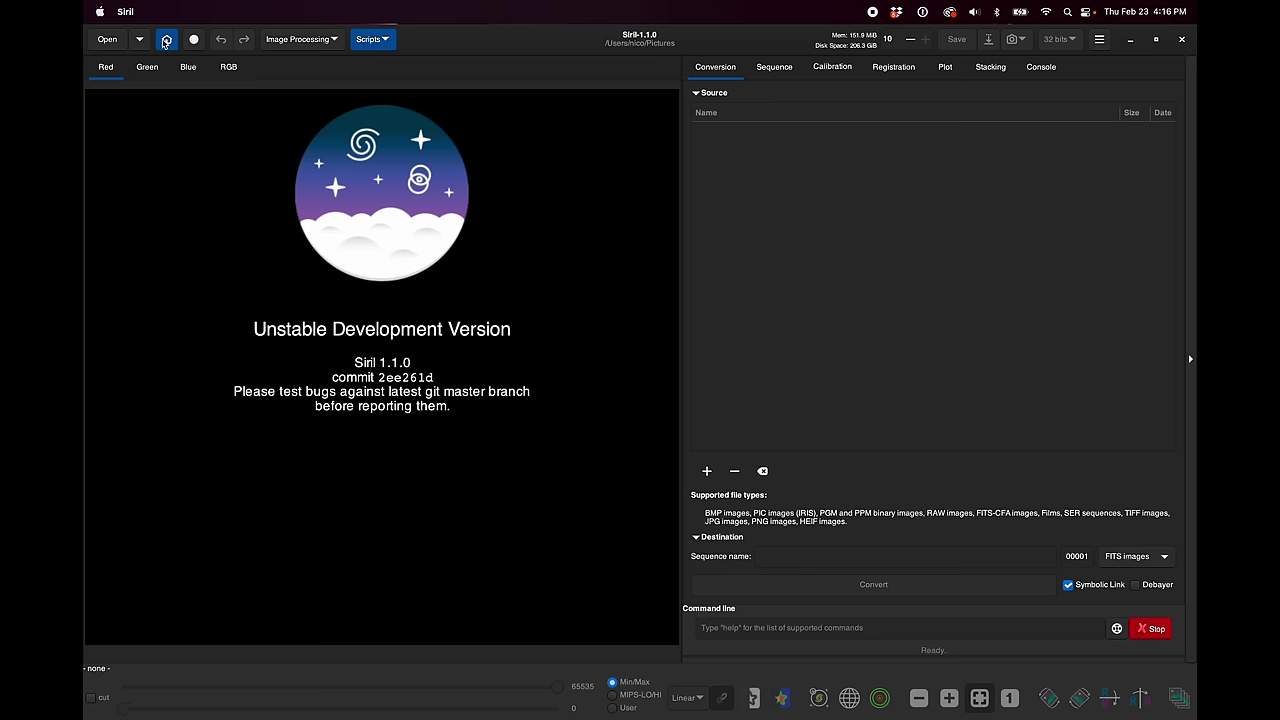
# Set the working folder to Desktop/siril1.2.0-practice
pyautogui.click(167, 41)
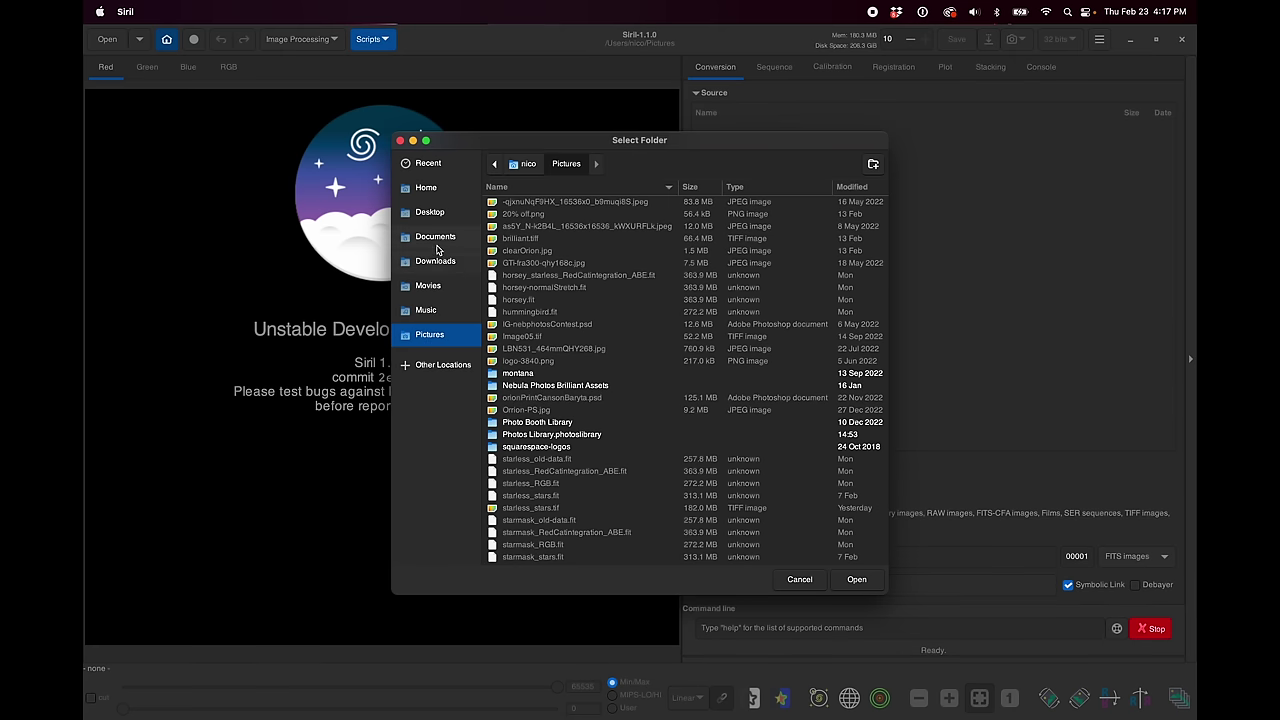
pyautogui.click(443, 212)
pyautogui.click(525, 203)
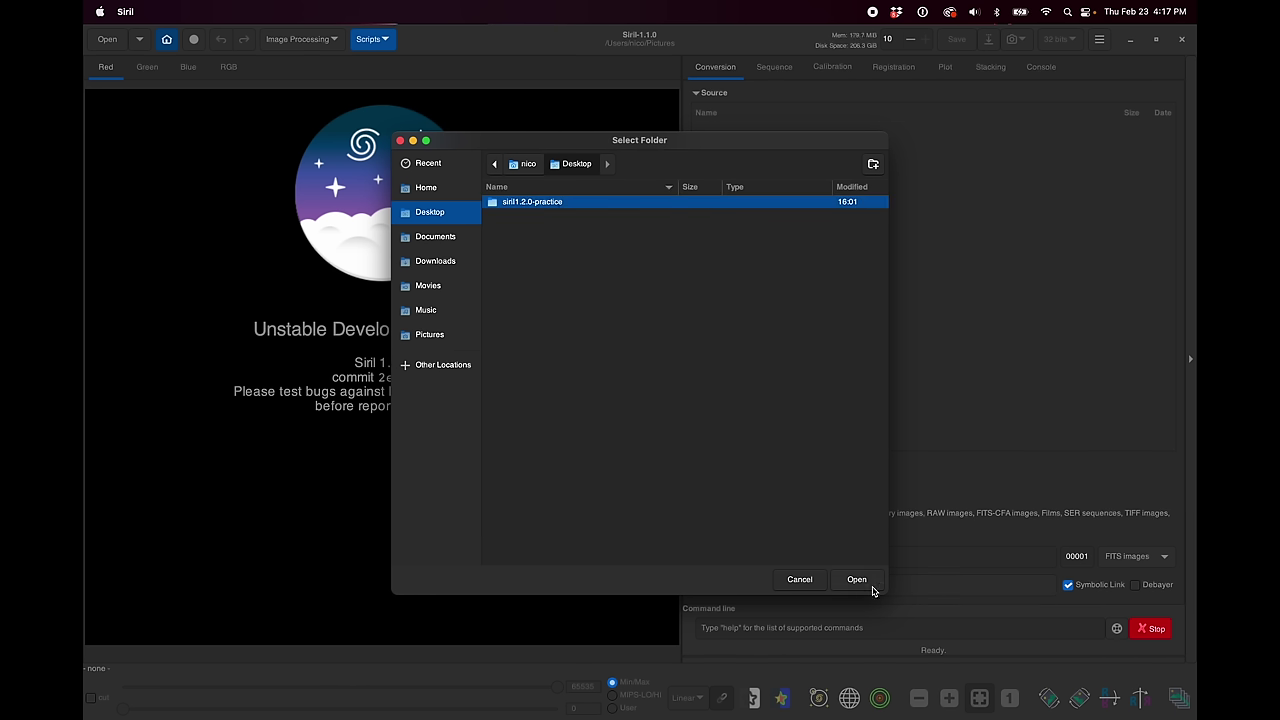
pyautogui.click(858, 581)
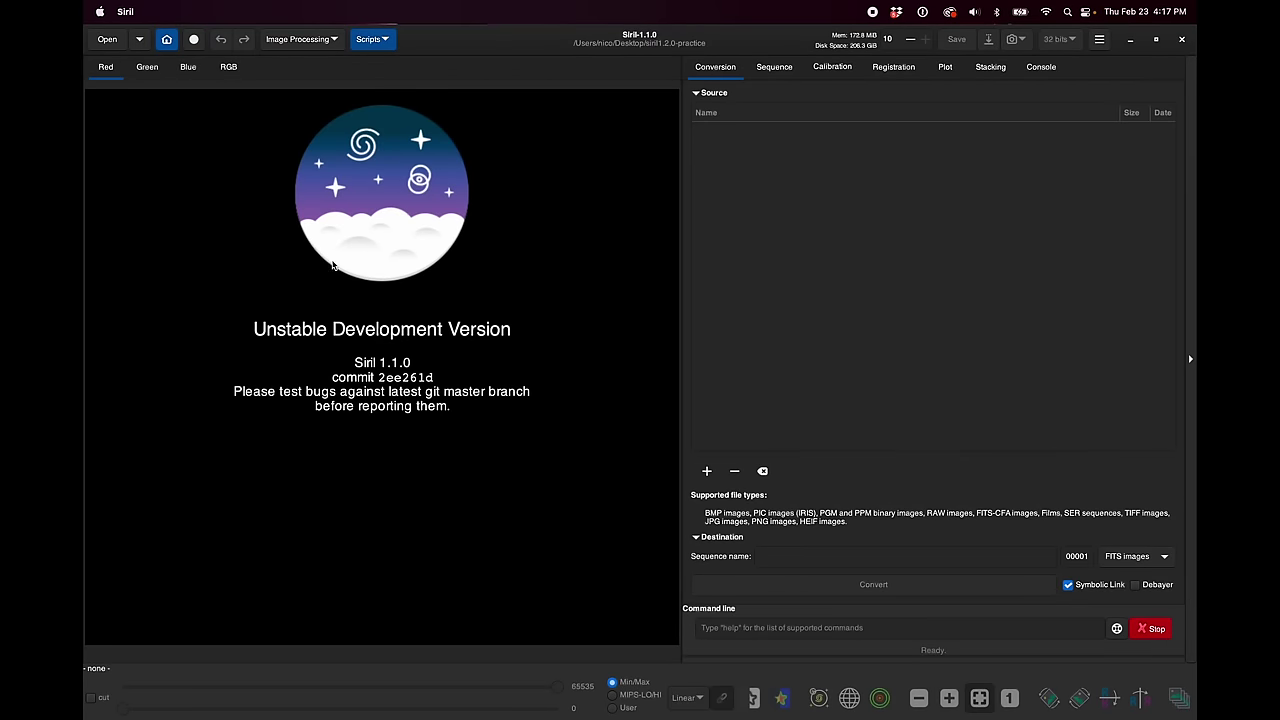
# Look through the list of available scripts twice, then close it
pyautogui.click(380, 39)
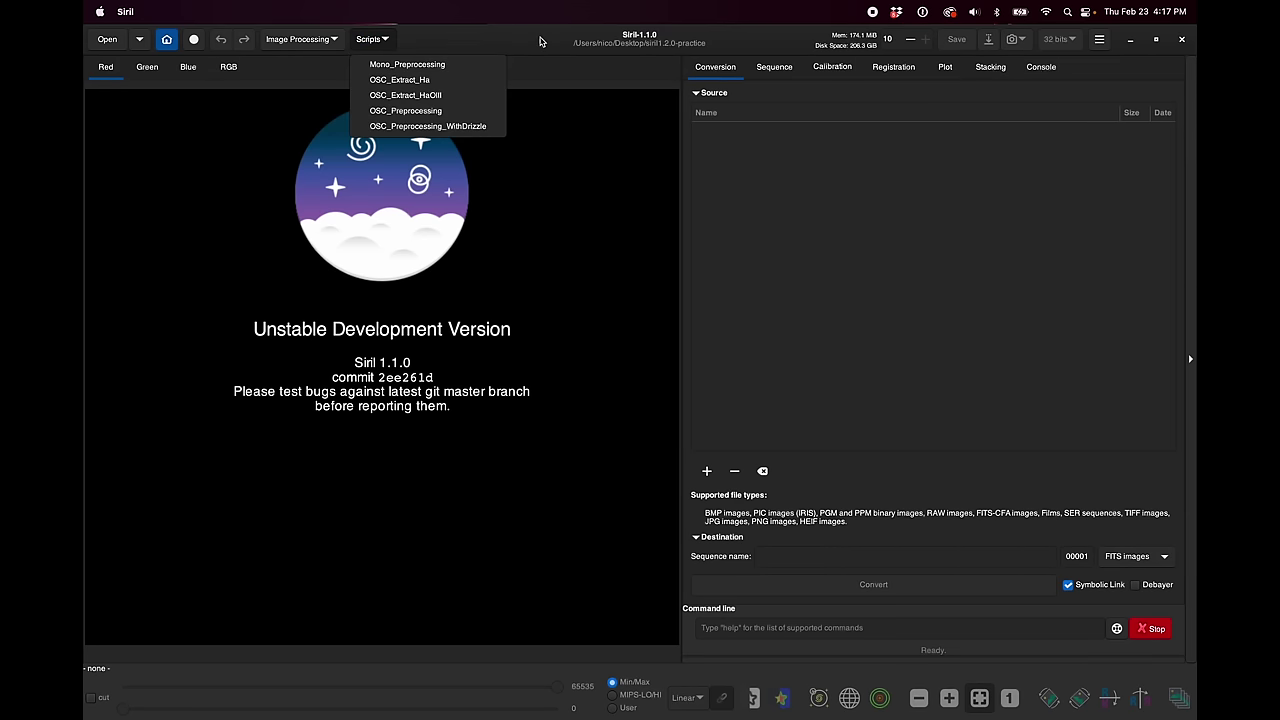
pyautogui.click(393, 40)
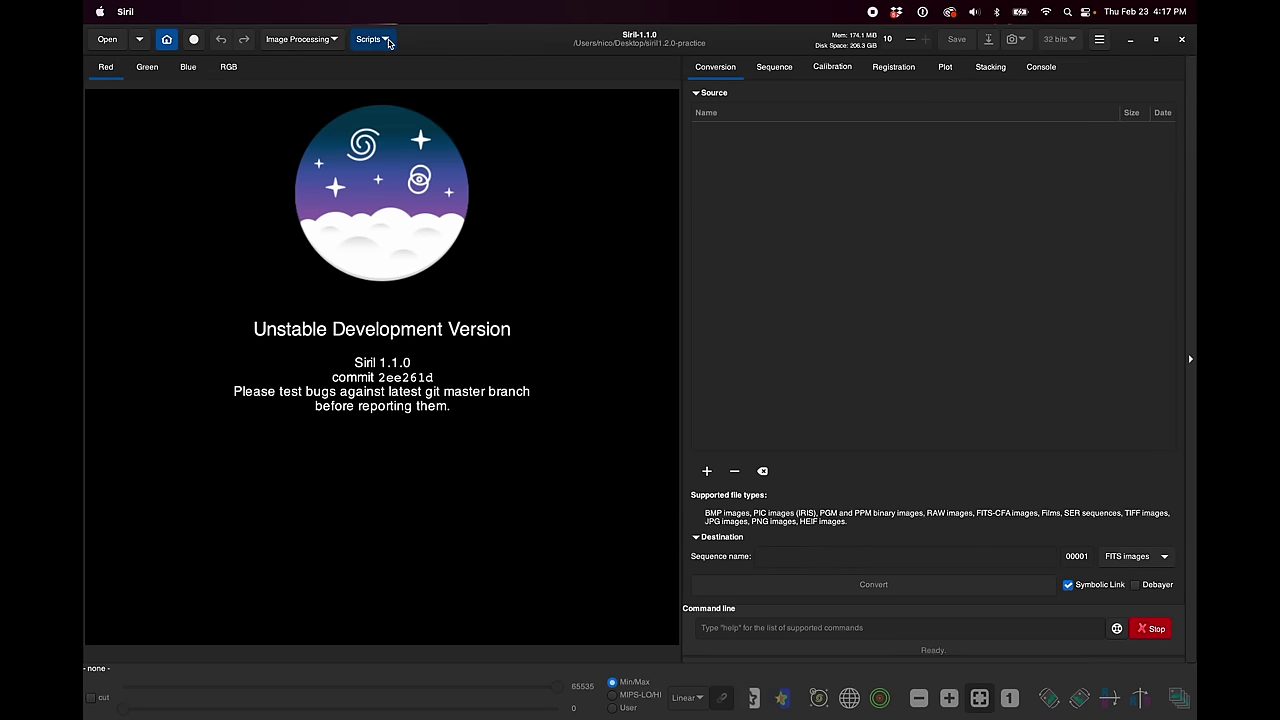
pyautogui.click(389, 43)
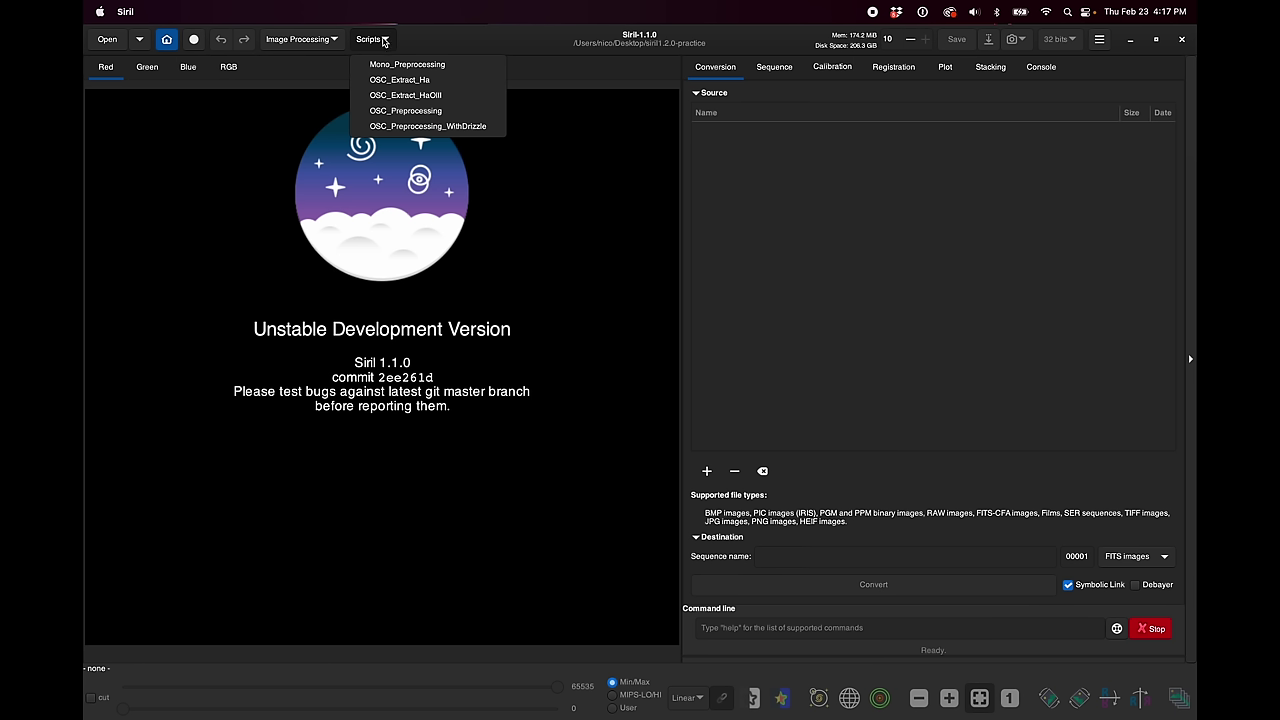
pyautogui.click(388, 39)
# Browse the Sequence, Calibration, Registration, Plot, Stacking and Log tabs, then bring up the image-file dialog
pyautogui.click(774, 68)
pyautogui.click(830, 70)
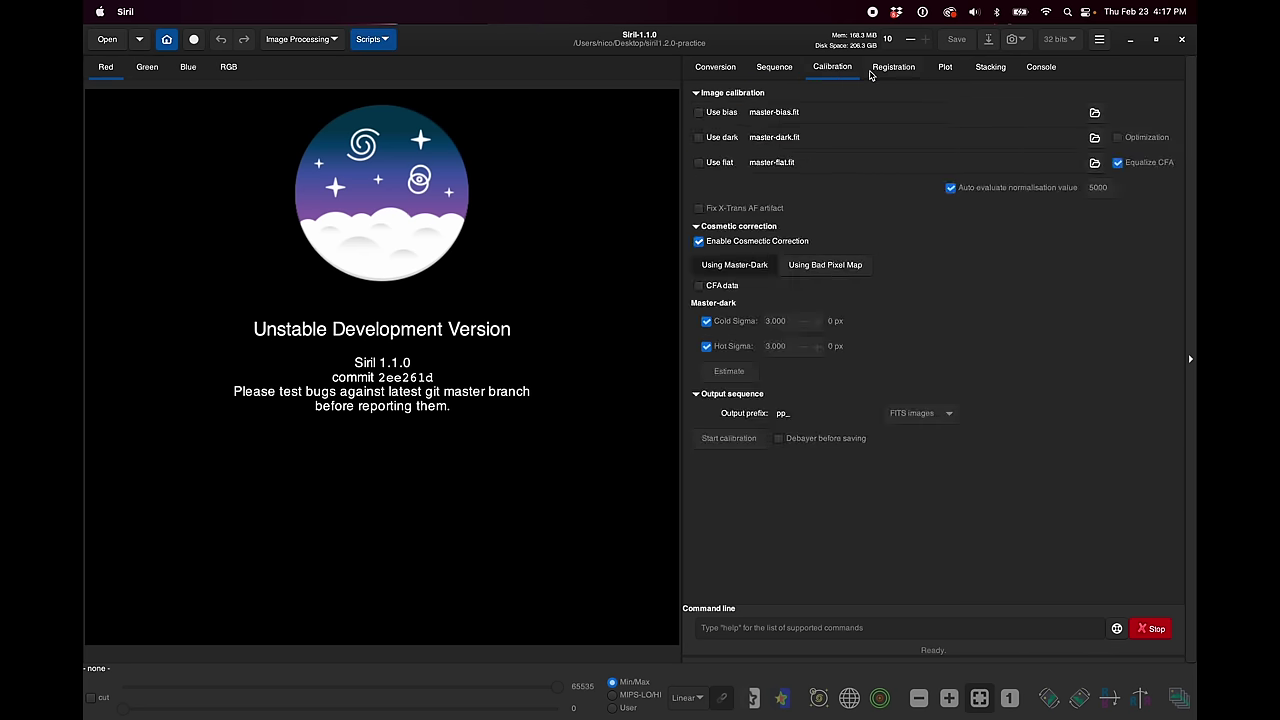
pyautogui.click(873, 72)
pyautogui.click(948, 75)
pyautogui.click(992, 72)
pyautogui.click(1036, 72)
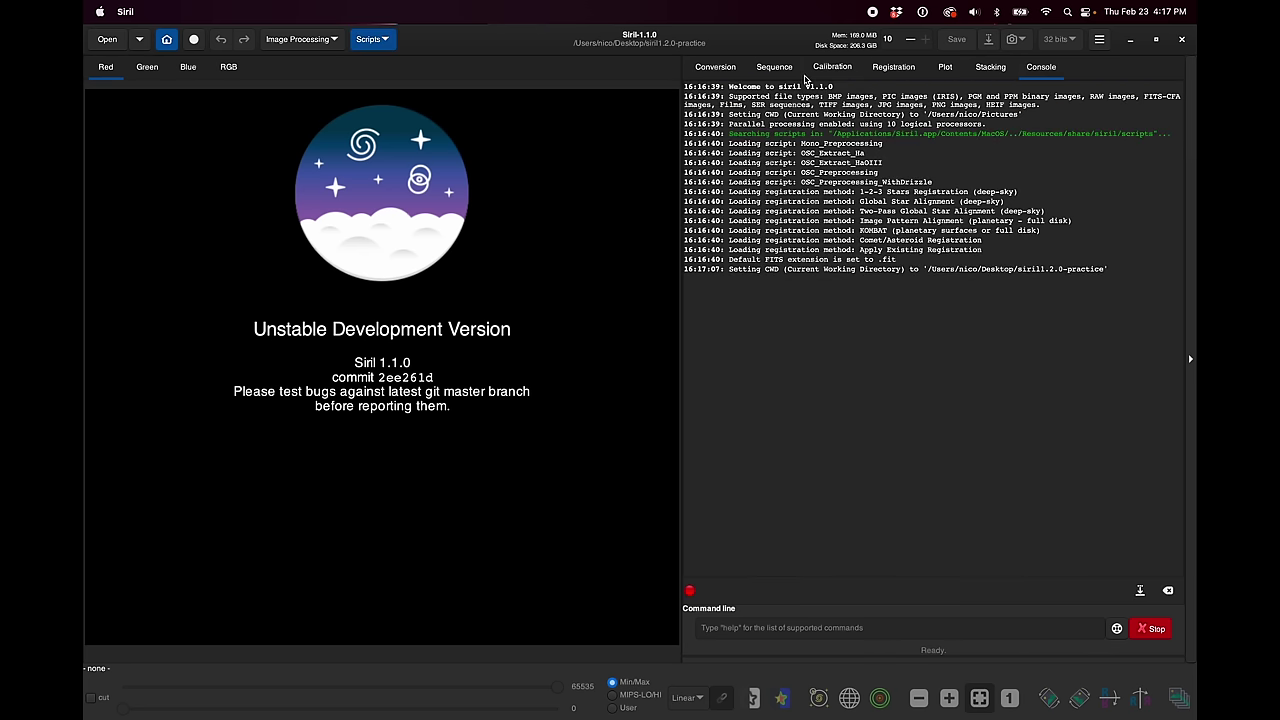
pyautogui.click(736, 72)
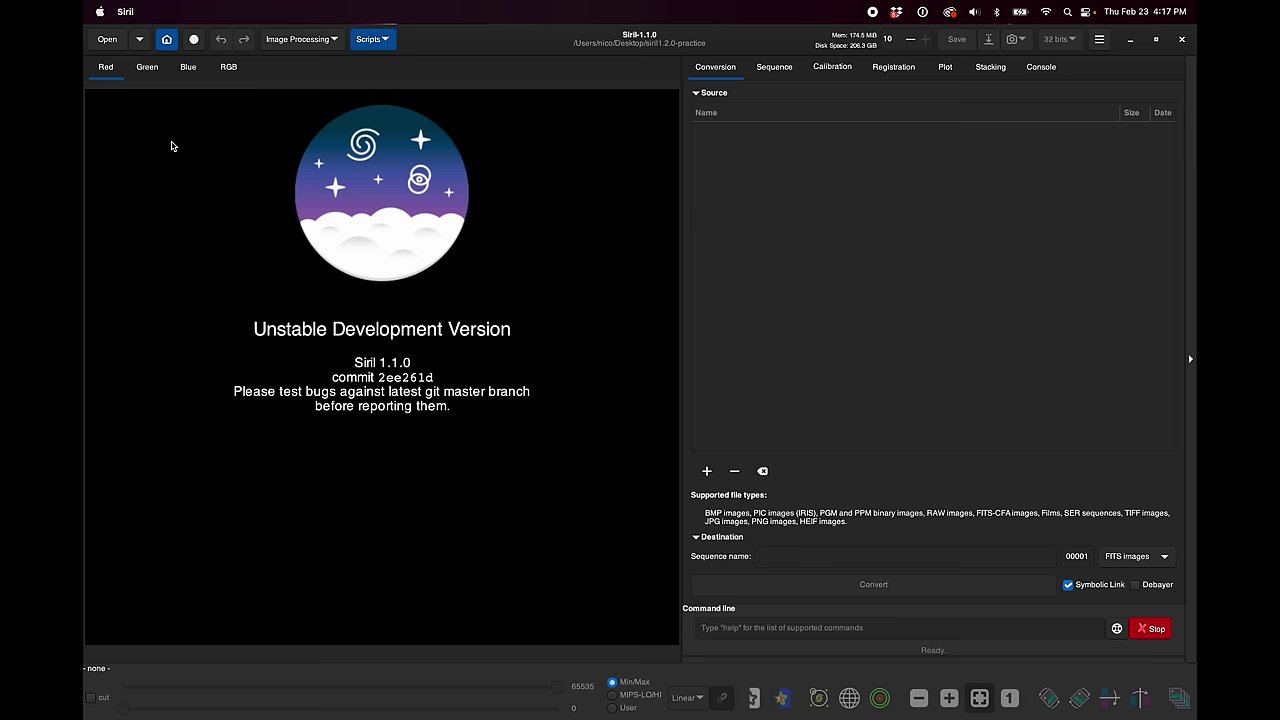
pyautogui.click(107, 45)
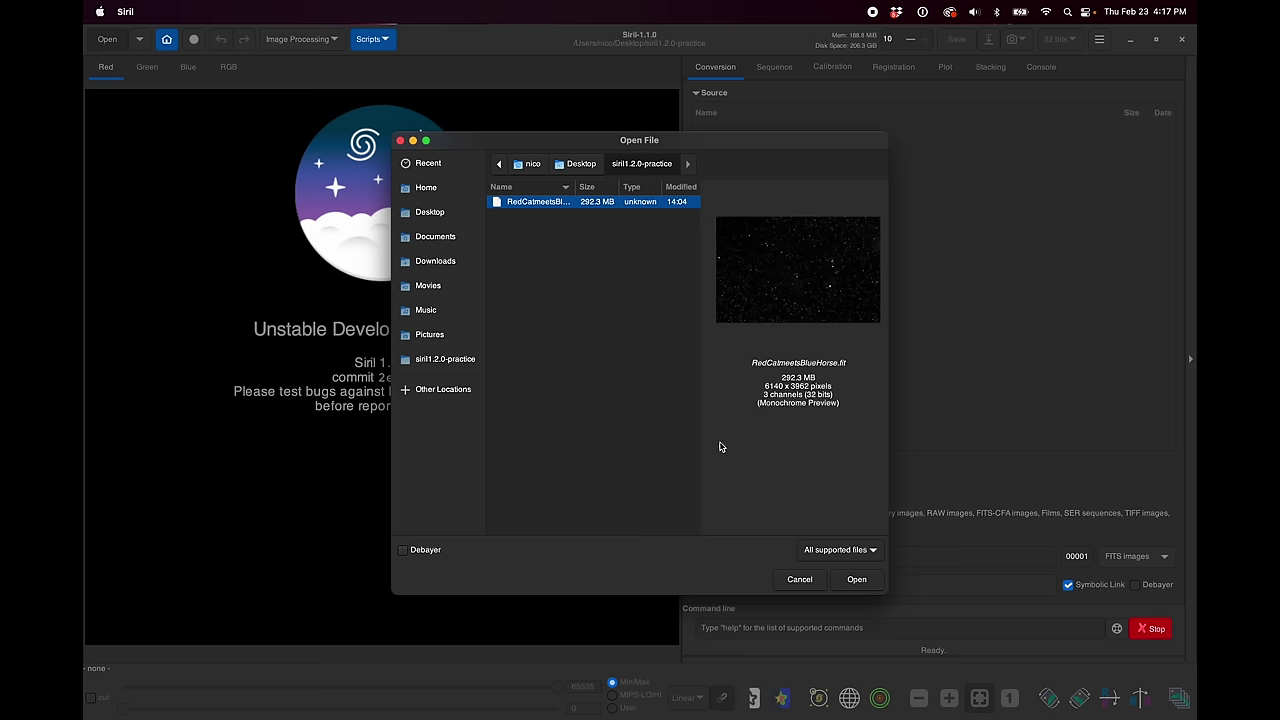
# Load RedCatmeetsBlueHorse.fit into Siril
pyautogui.click(855, 580)
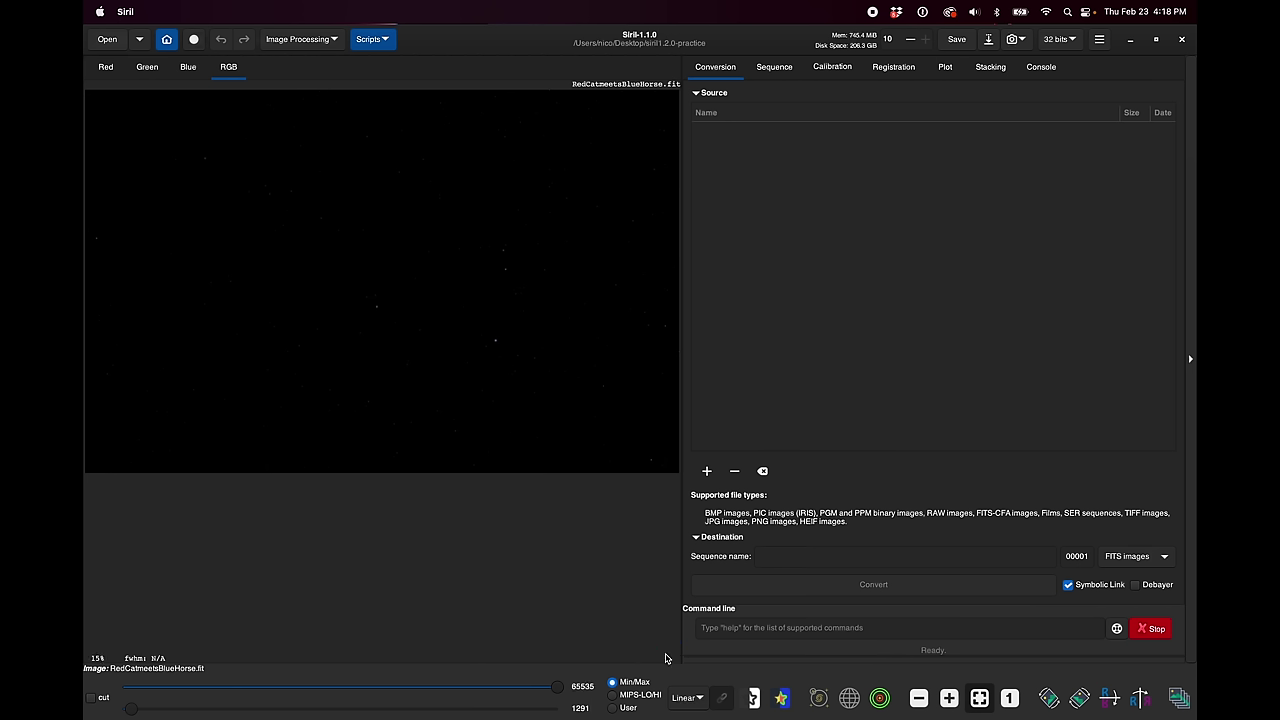
pyautogui.click(694, 700)
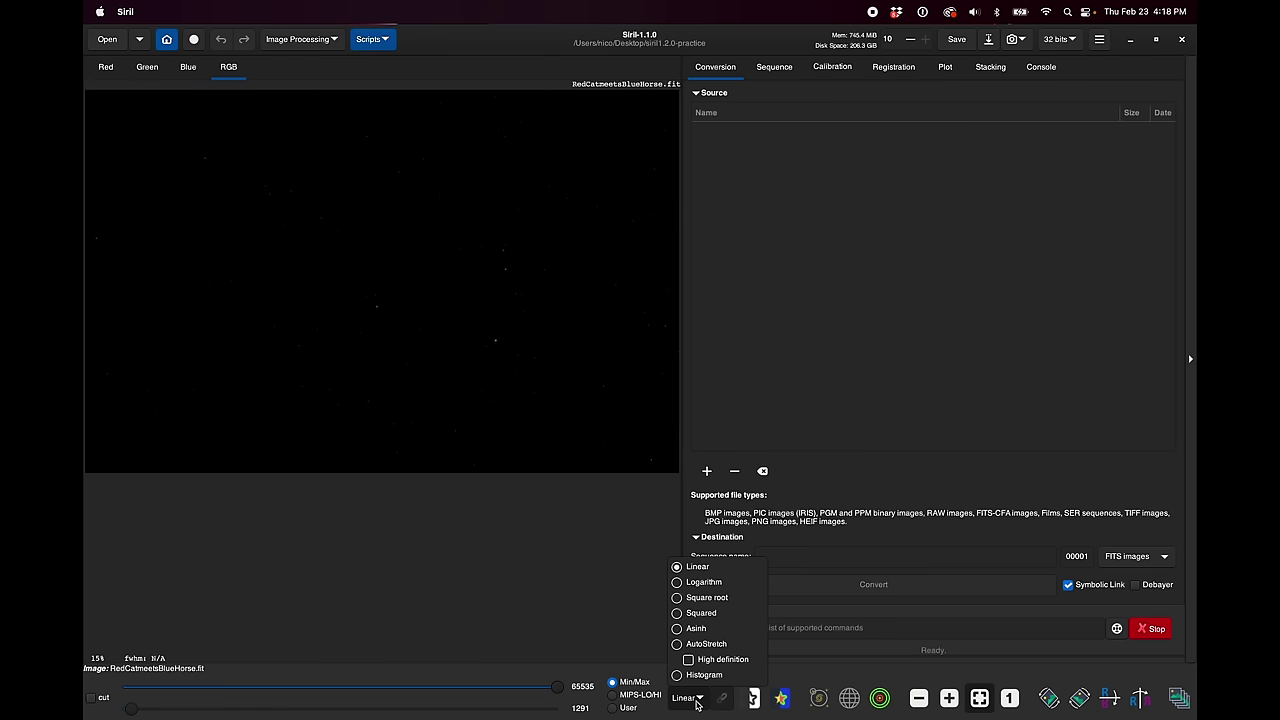
pyautogui.click(716, 645)
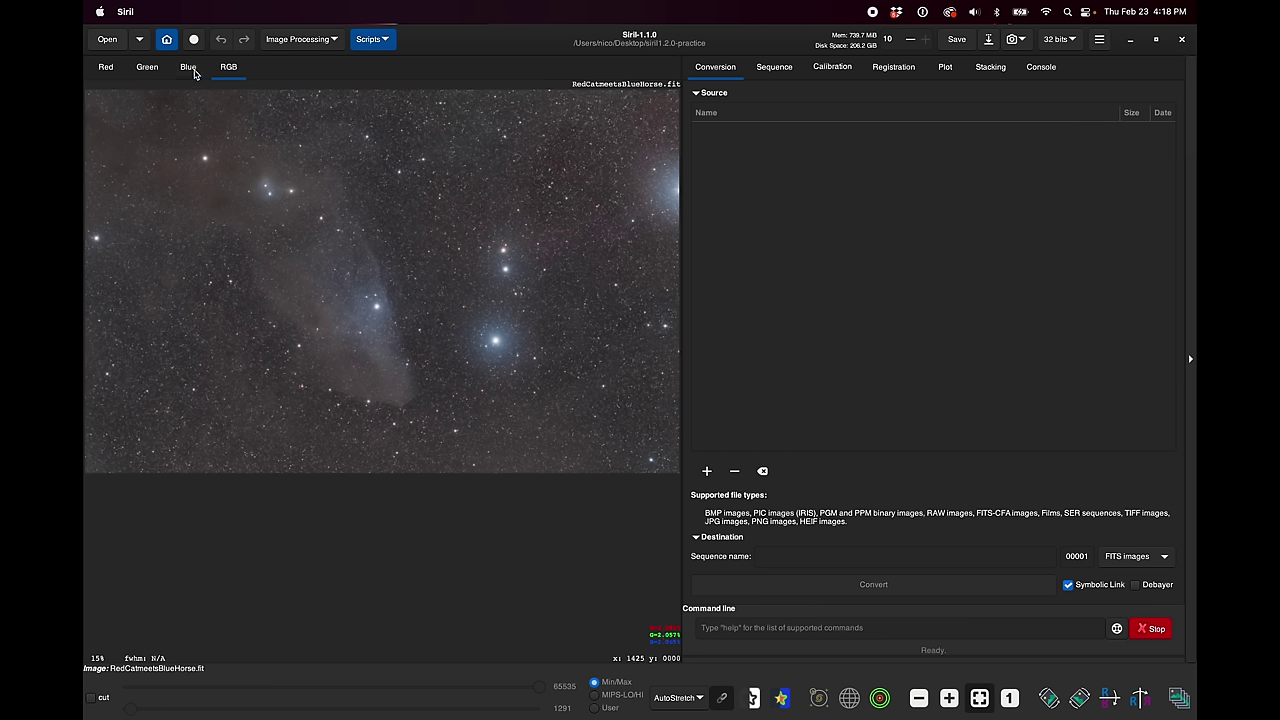
pyautogui.click(193, 72)
pyautogui.click(139, 75)
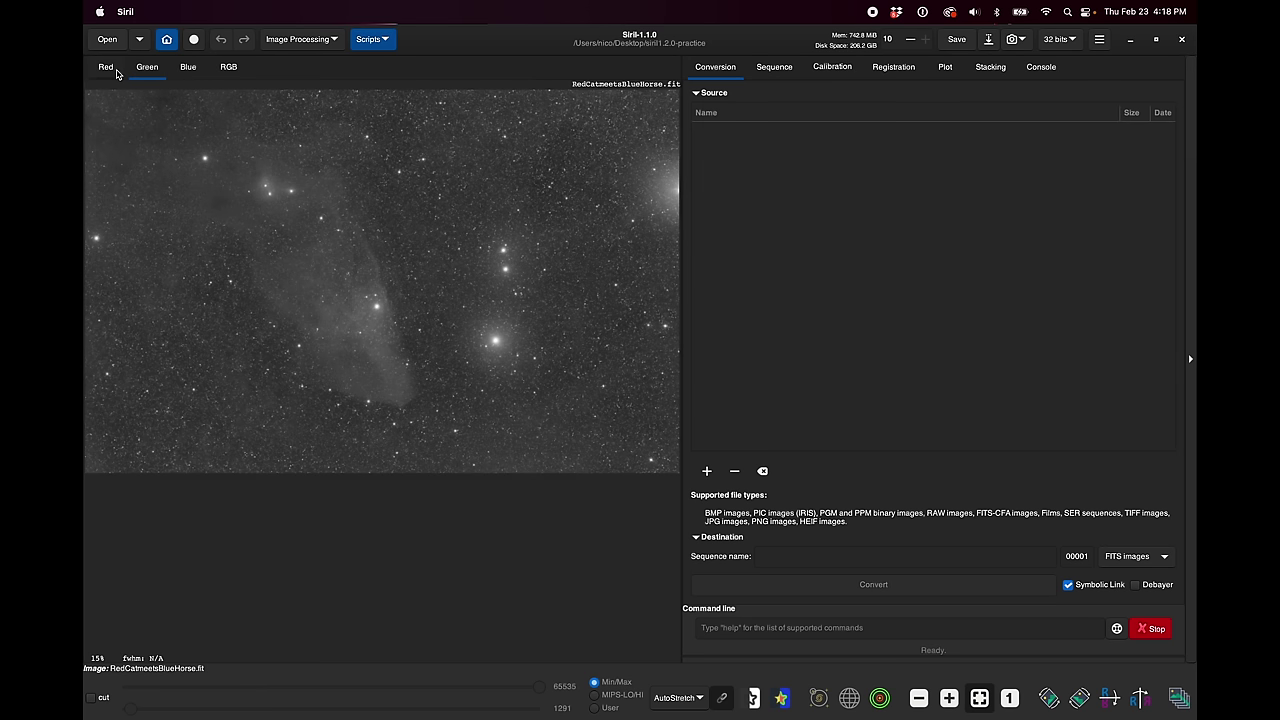
pyautogui.click(119, 75)
pyautogui.click(137, 74)
pyautogui.click(188, 72)
pyautogui.click(228, 72)
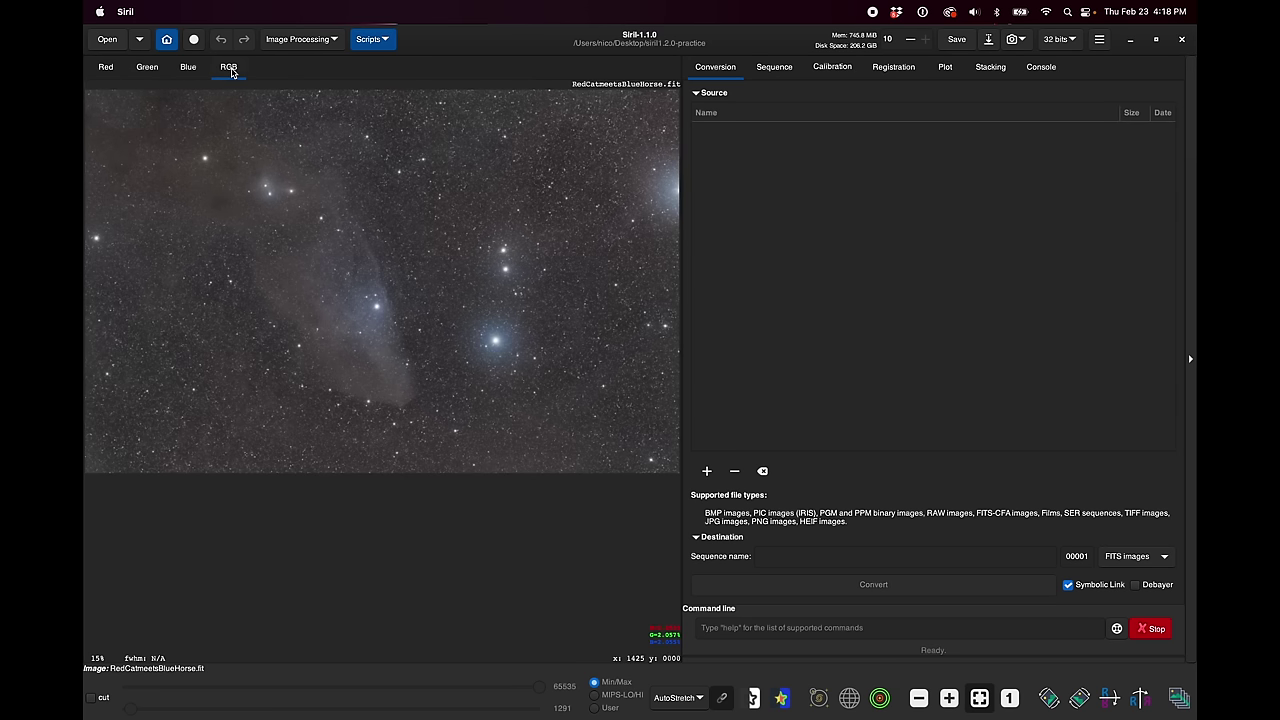
pyautogui.click(301, 39)
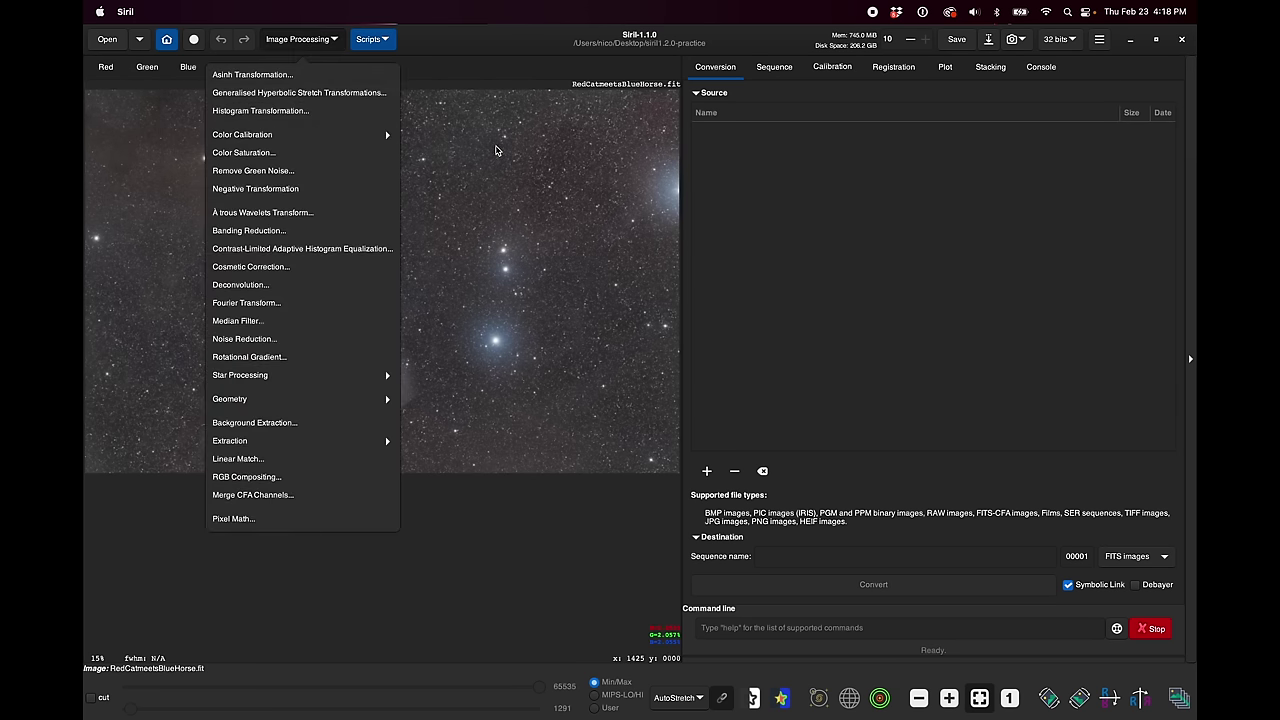
pyautogui.click(498, 152)
pyautogui.click(188, 68)
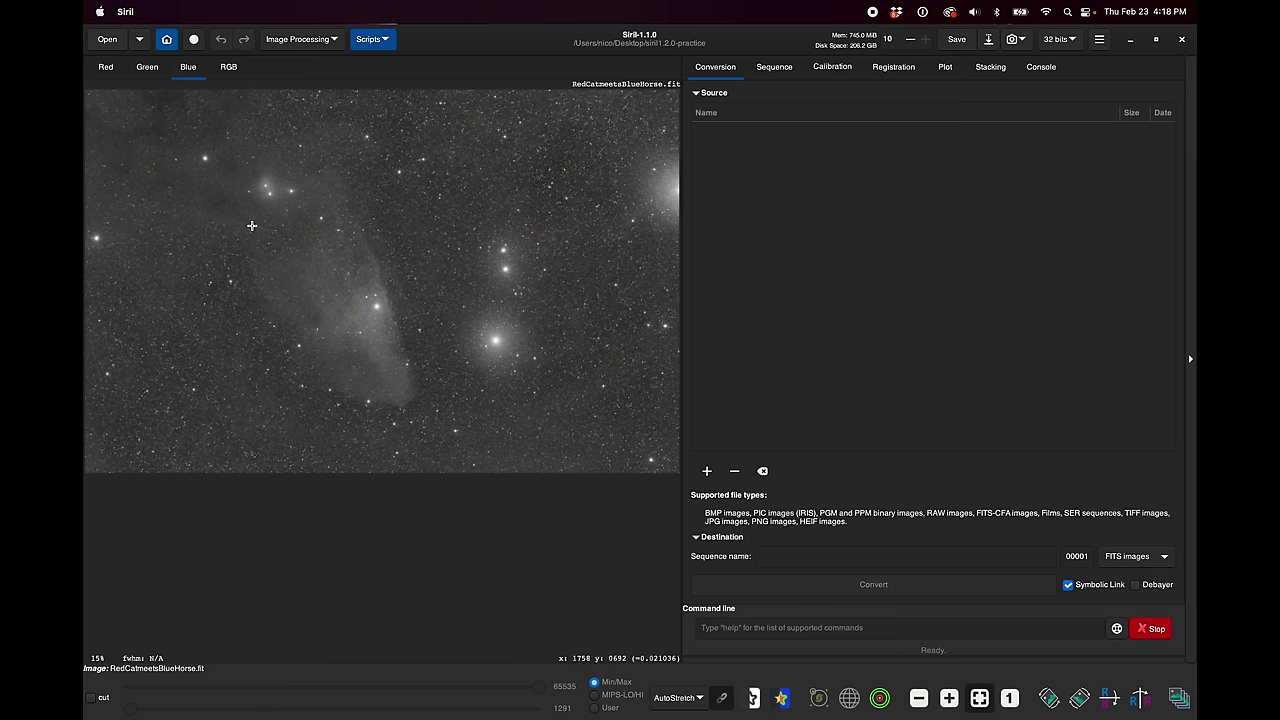
pyautogui.click(230, 68)
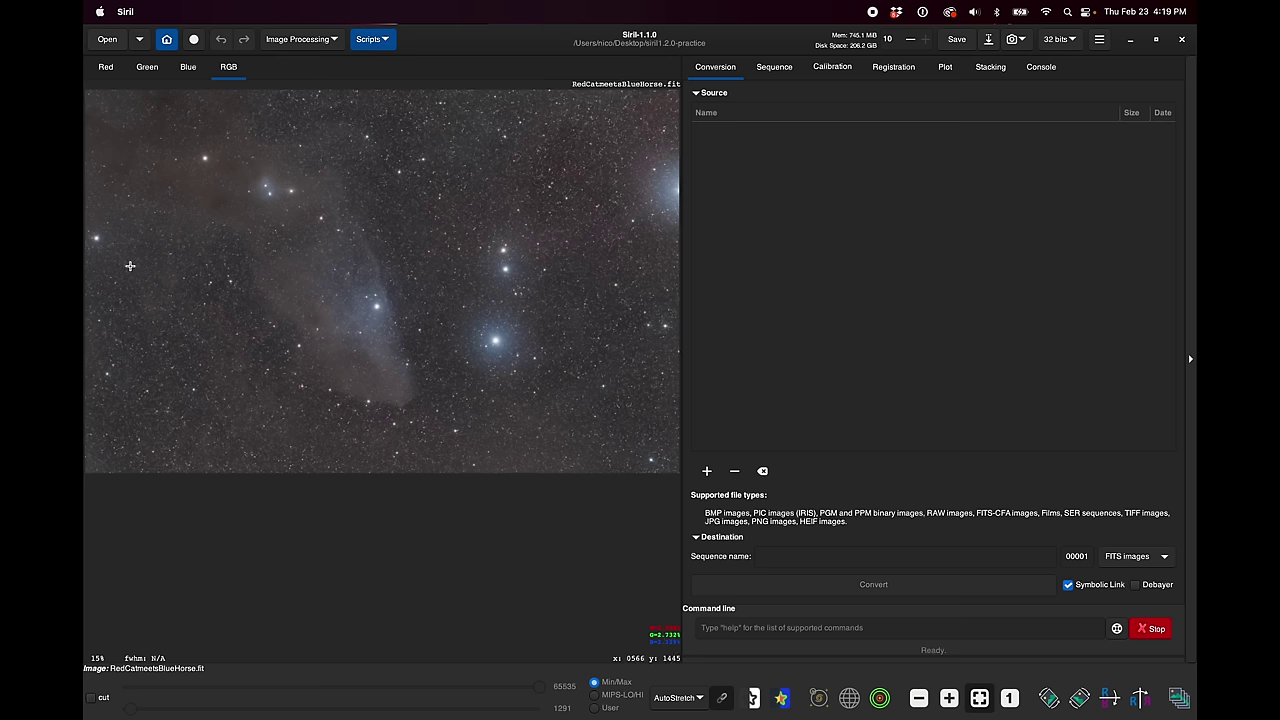
pyautogui.click(186, 67)
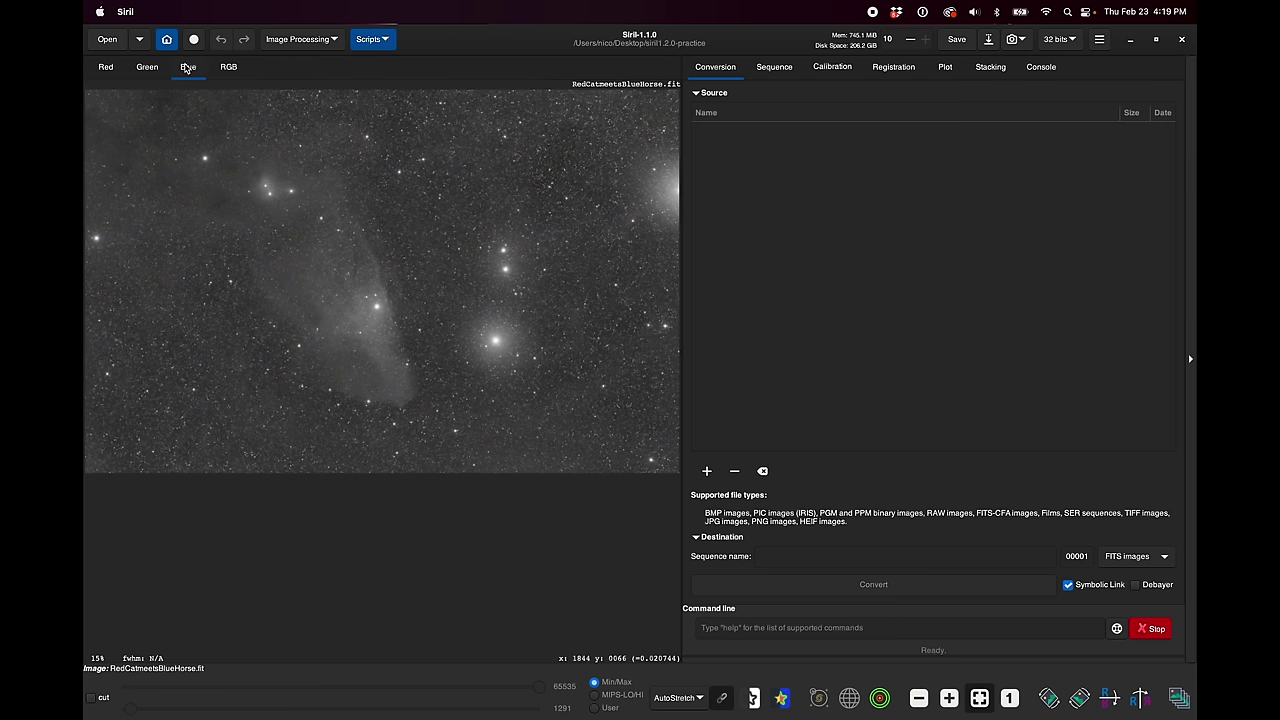
pyautogui.click(228, 67)
pyautogui.click(677, 697)
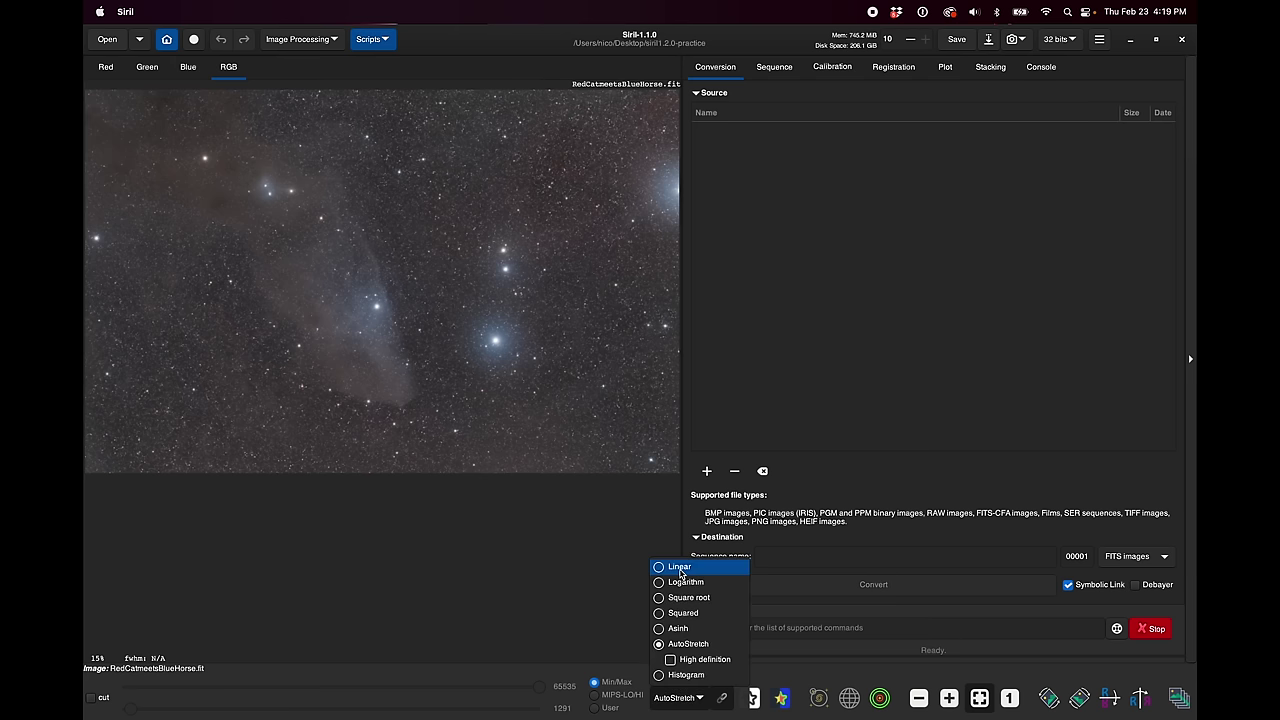
pyautogui.click(681, 568)
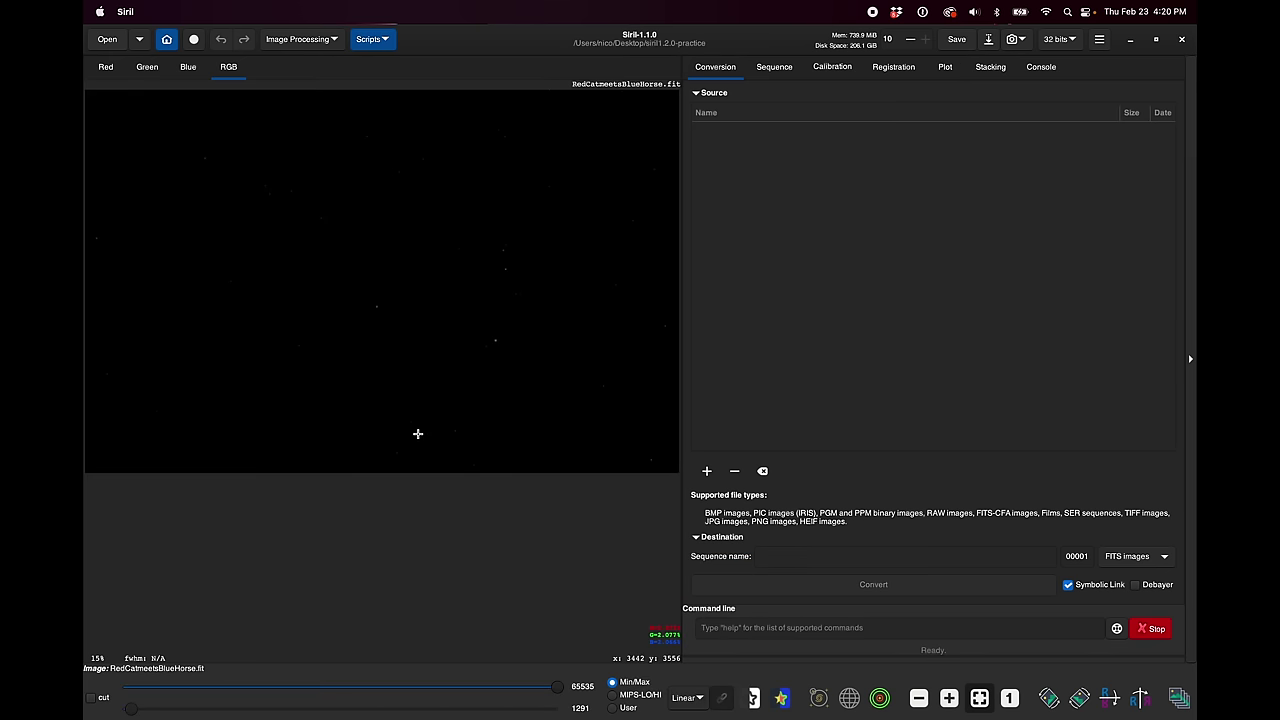
# Launch Generalised Hyperbolic Stretch Transformations from the Image Processing menu
pyautogui.click(331, 42)
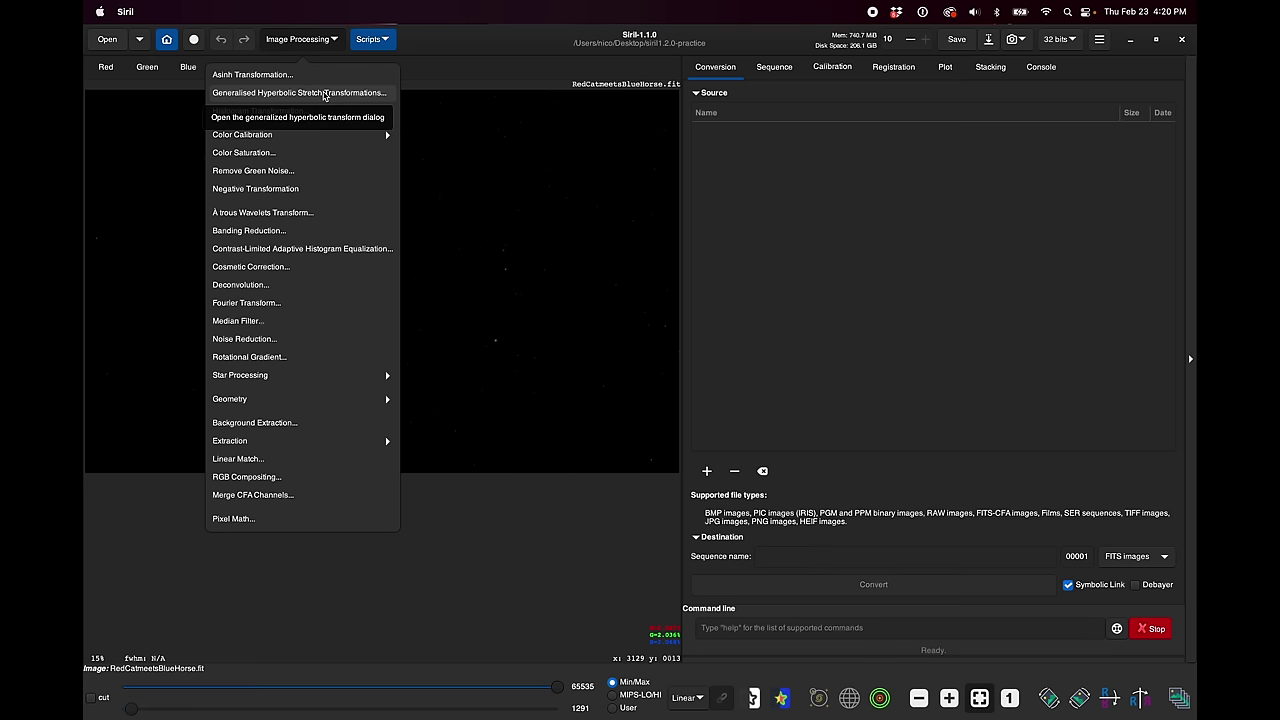
pyautogui.click(323, 93)
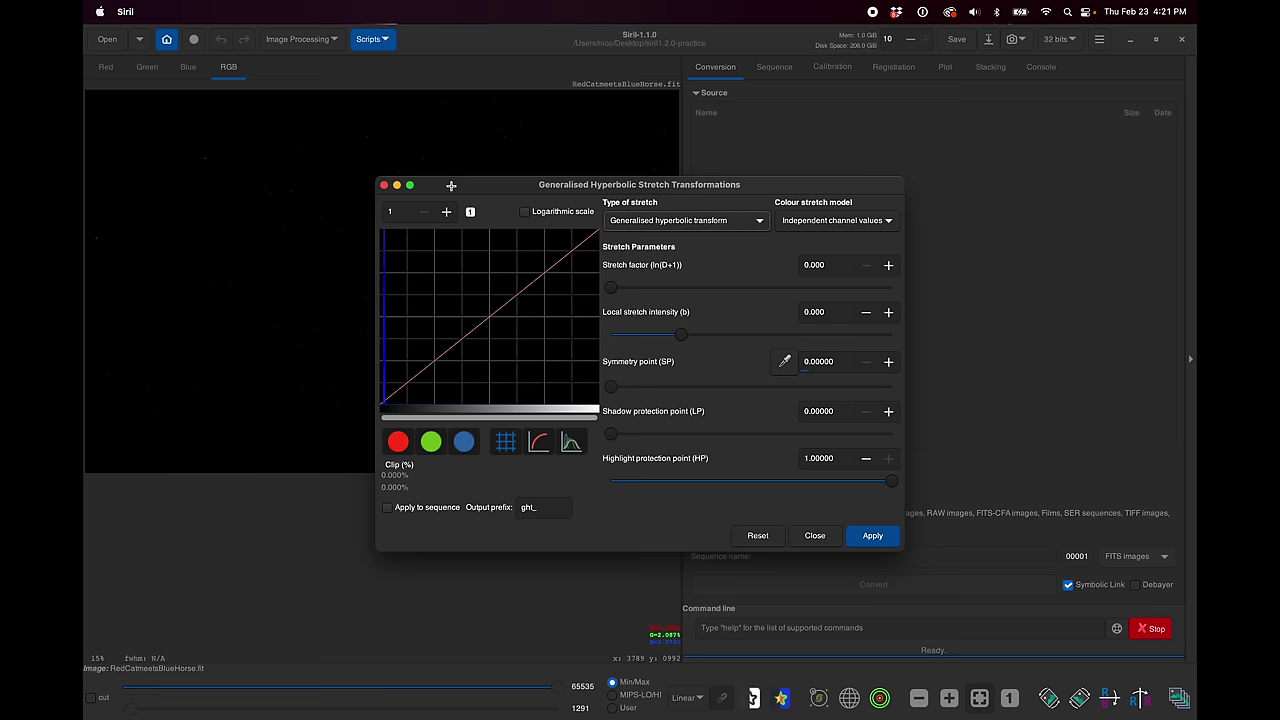
# Move the stretch window off the image, draw and clear a test selection, and enter 00 for the zoom
pyautogui.moveTo(452, 191); pyautogui.dragTo(699, 160)
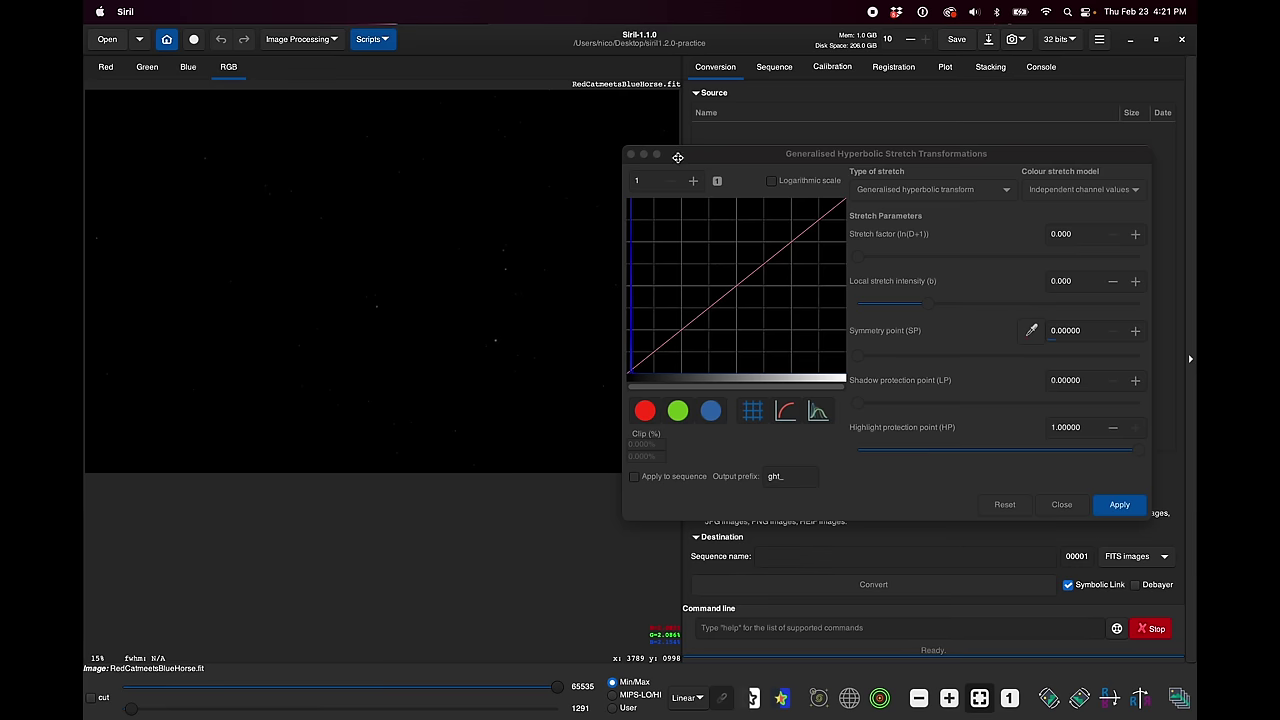
pyautogui.moveTo(451, 186); pyautogui.dragTo(541, 81)
pyautogui.moveTo(451, 186); pyautogui.dragTo(517, 206)
pyautogui.click(521, 299)
pyautogui.click(760, 166)
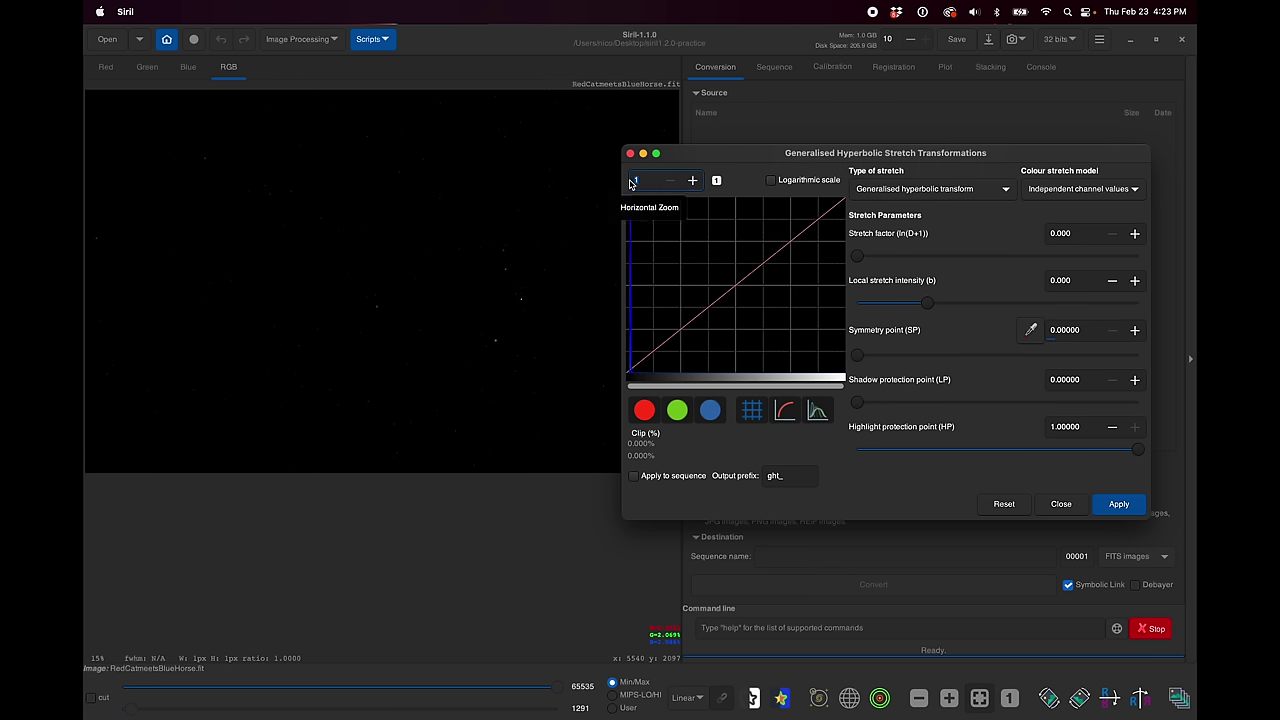
pyautogui.write('0')
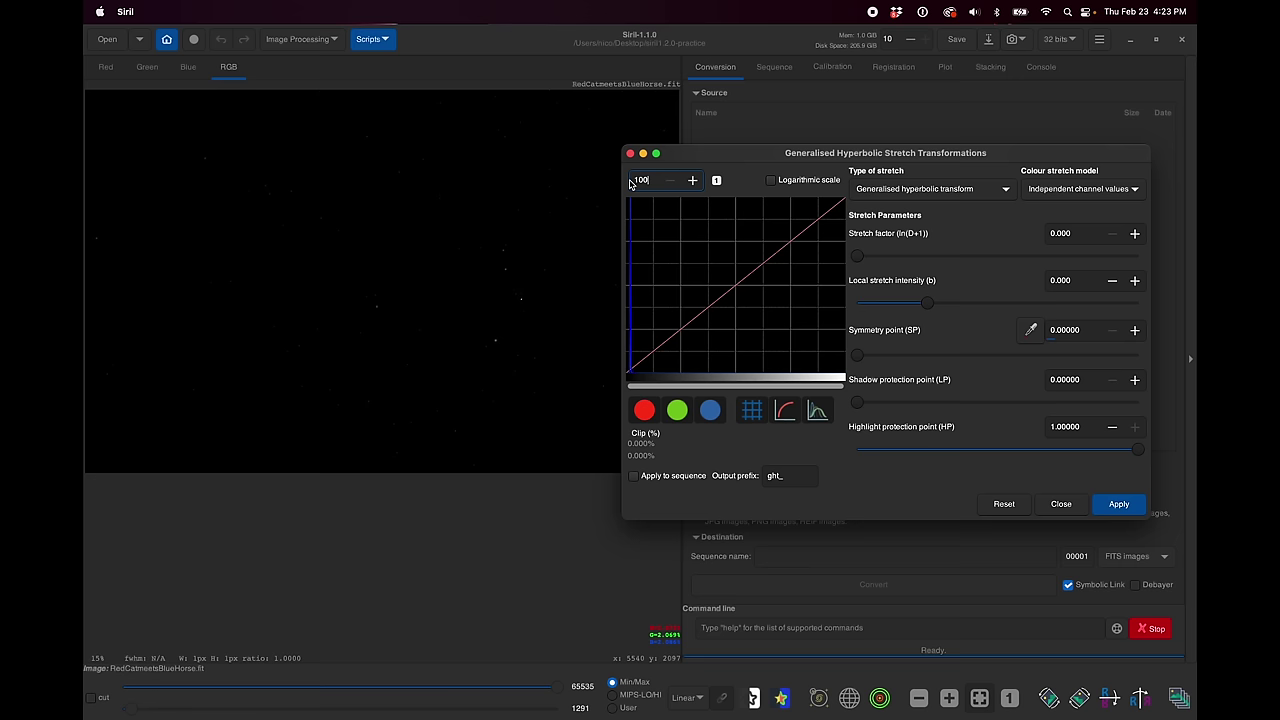
pyautogui.write('0')
# Zoom the stretch graph to 100 and place the symmetry point at the histogram peak, 0.02041
pyautogui.press('Return')
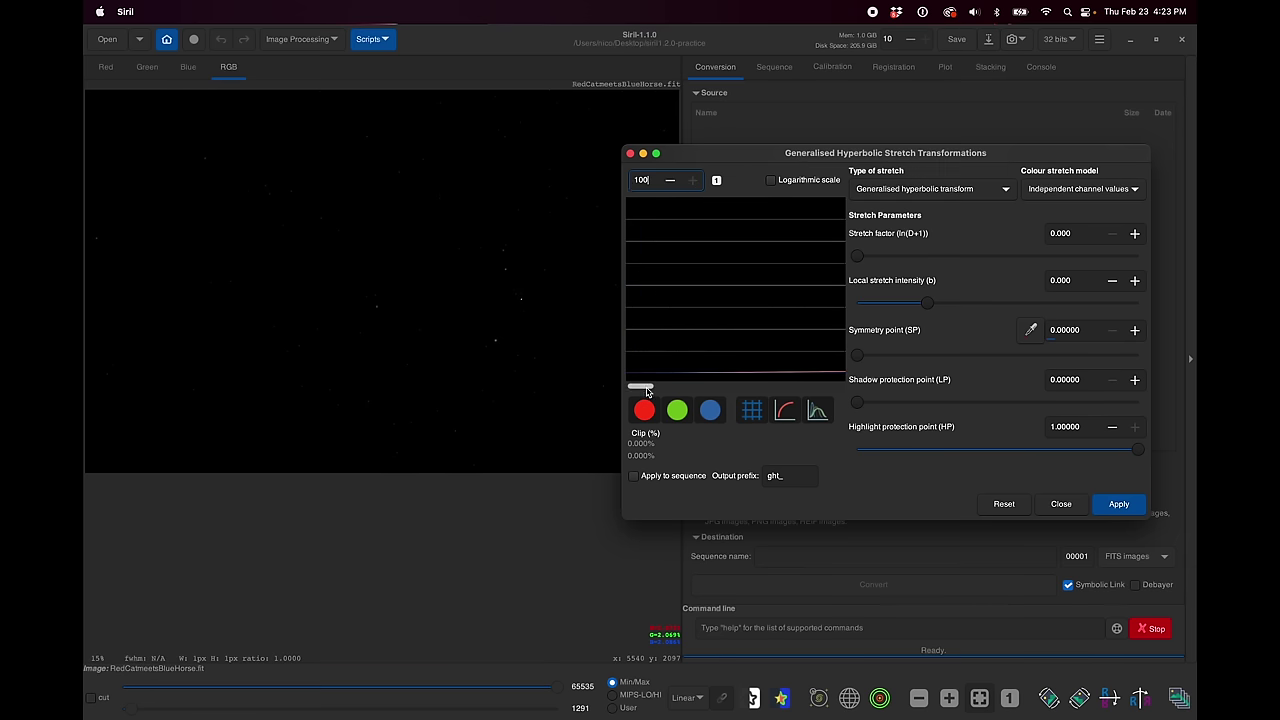
pyautogui.moveTo(646, 391)
pyautogui.mouseDown()
pyautogui.moveTo(745, 393)
pyautogui.moveTo(646, 392)
pyautogui.moveTo(650, 381)
pyautogui.mouseUp()
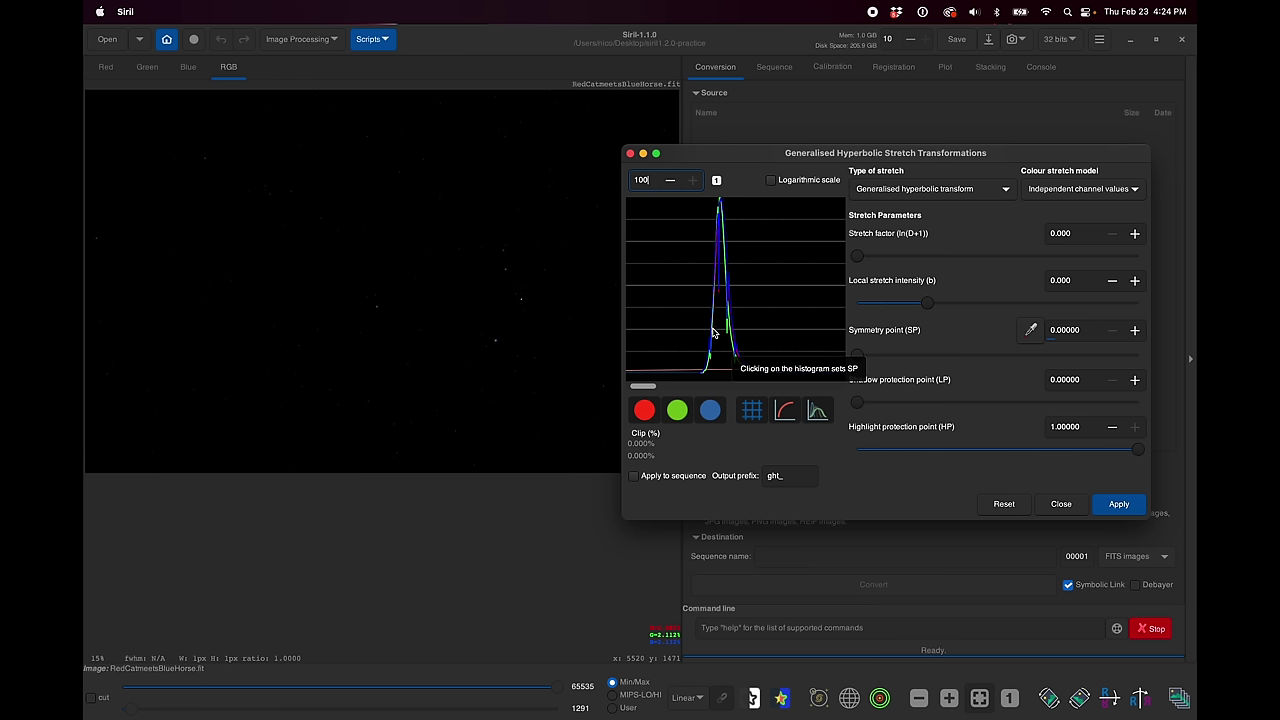
pyautogui.click(714, 333)
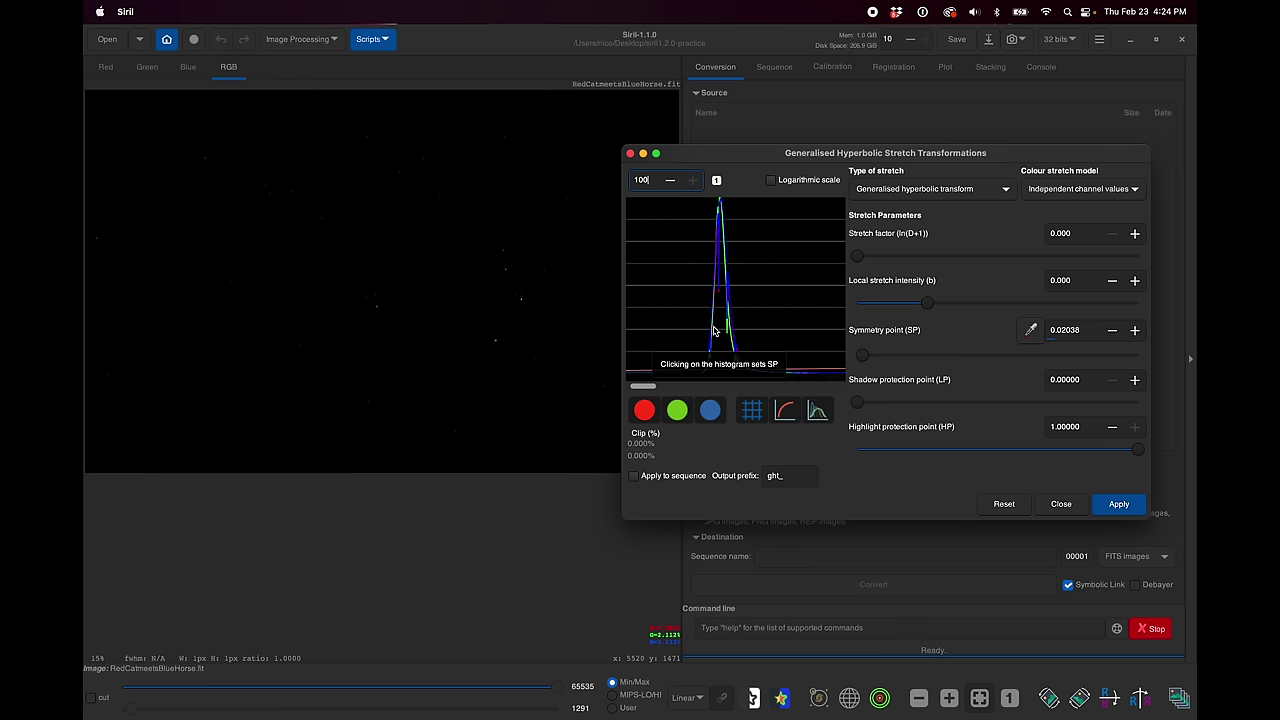
pyautogui.click(714, 333)
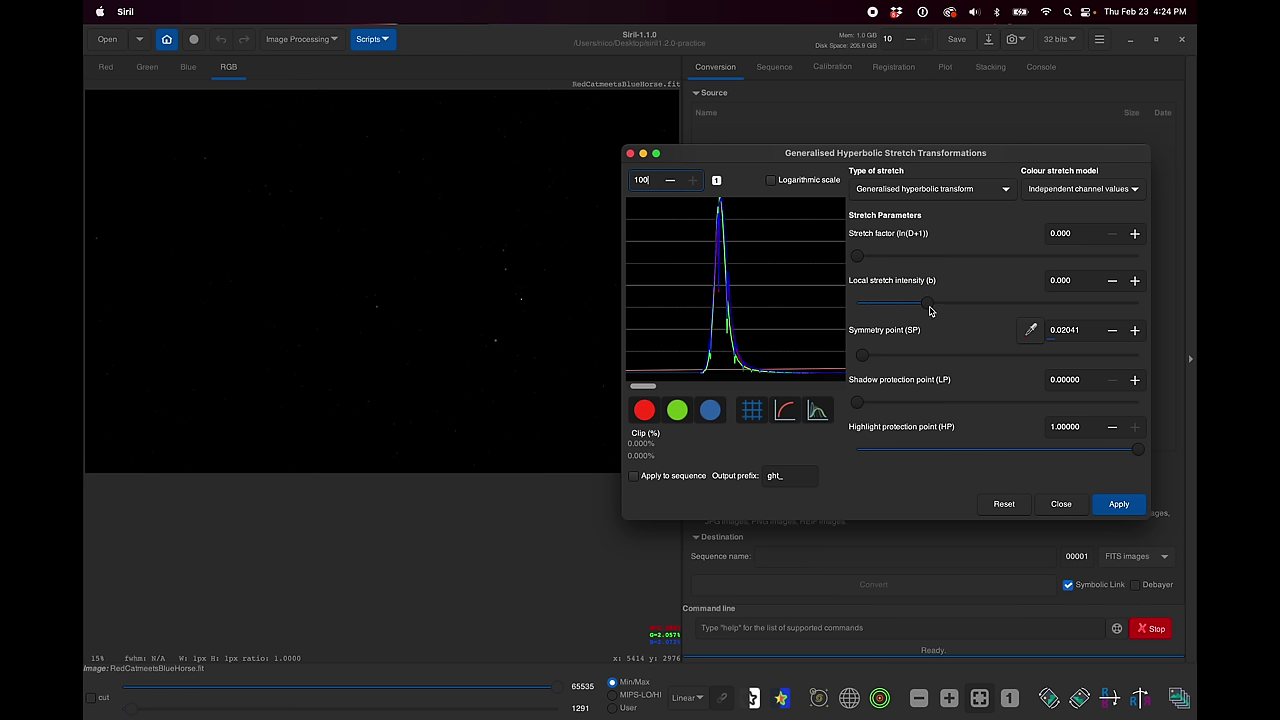
# Push local stretch intensity (b) to 15.000 and select the histogram zoom value
pyautogui.moveTo(930, 308); pyautogui.dragTo(1196, 311)
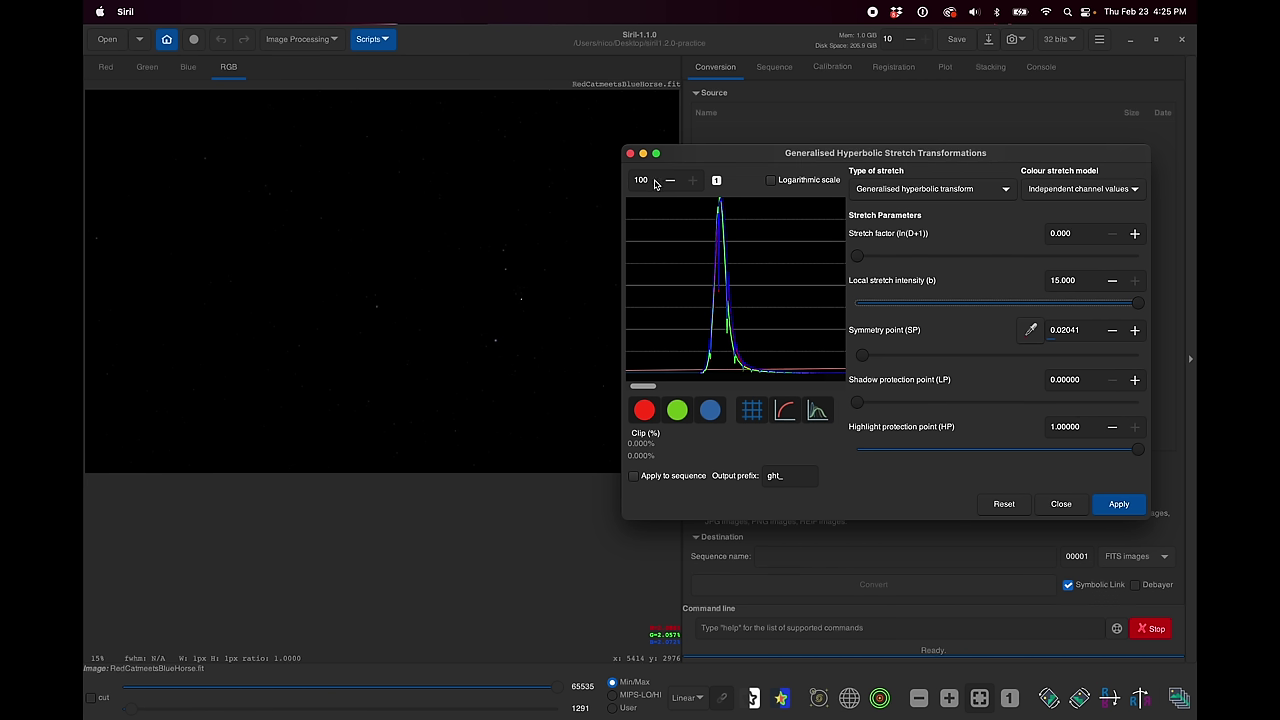
pyautogui.moveTo(655, 183); pyautogui.dragTo(629, 183)
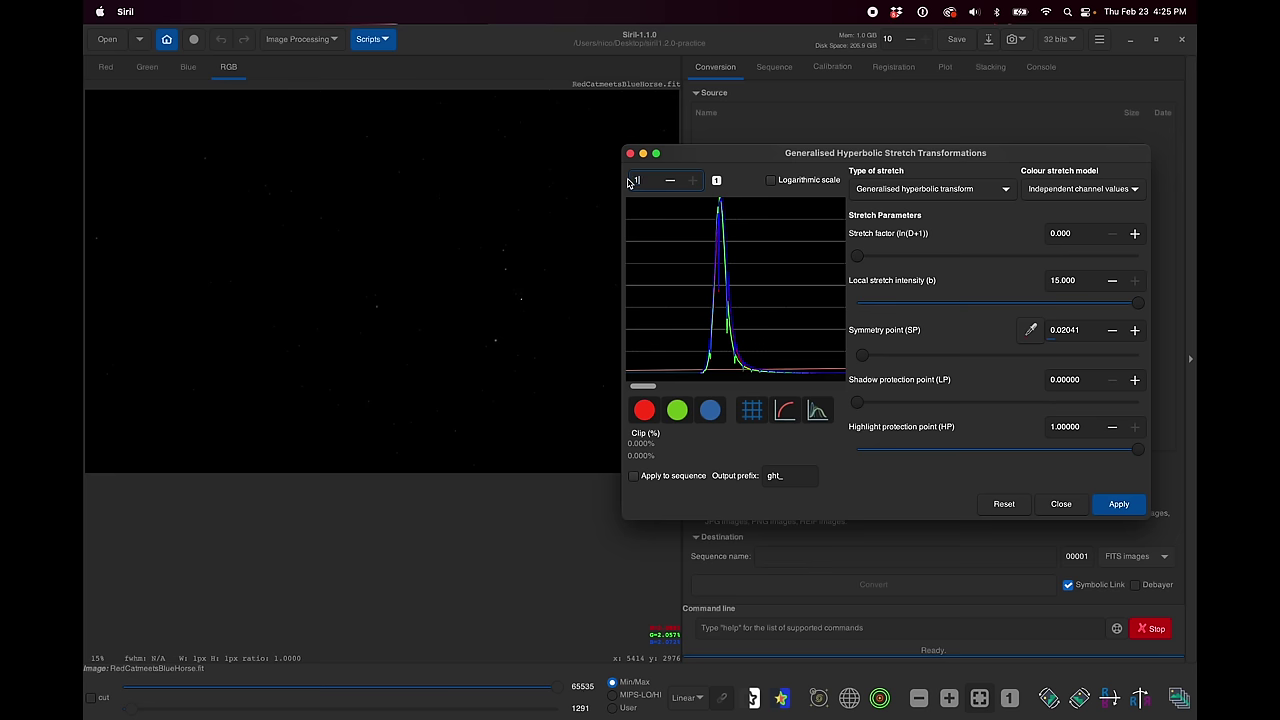
# Reset the graph zoom to 1 and nudge the stretch factor to about 0.35
pyautogui.press('Return')
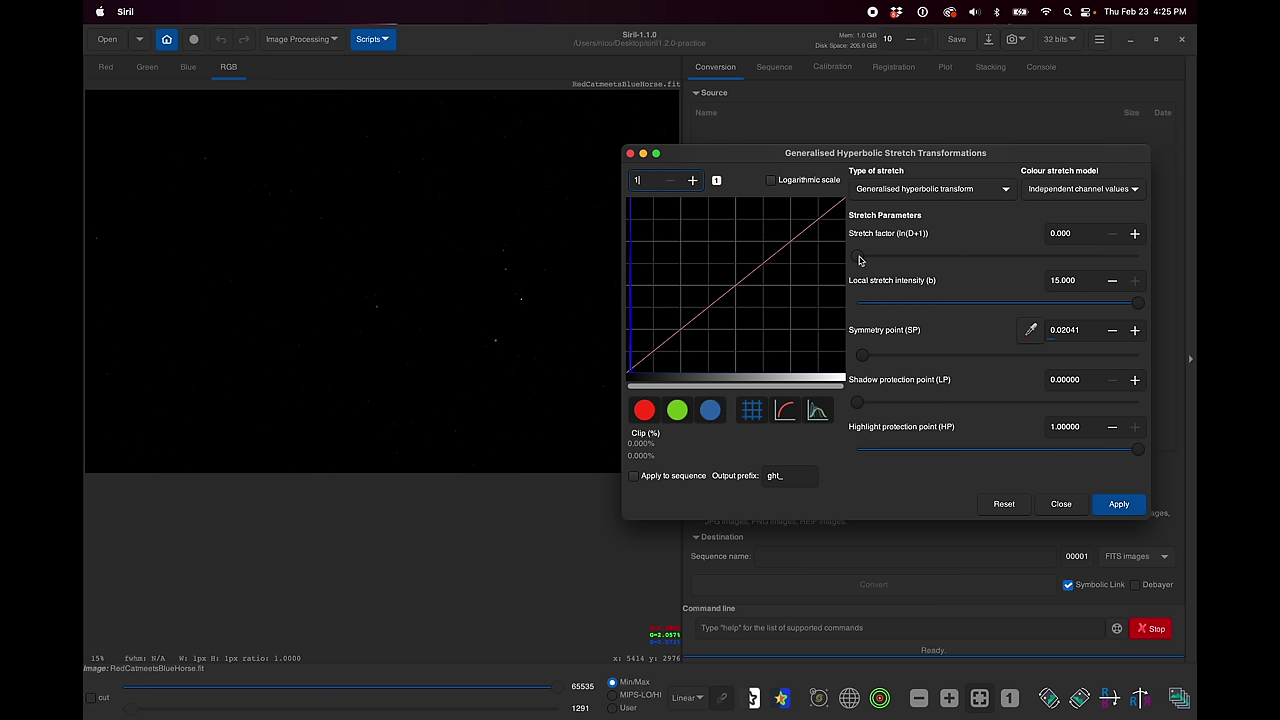
pyautogui.moveTo(858, 260); pyautogui.dragTo(871, 266)
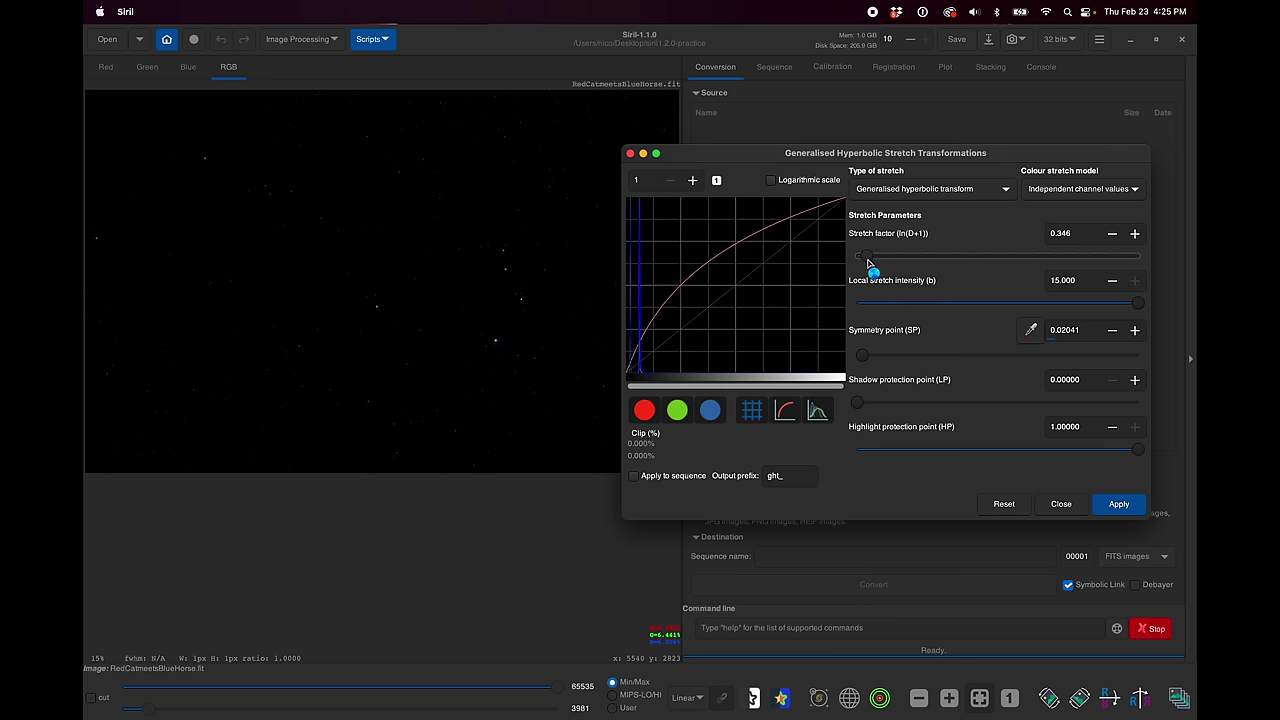
# Raise the stretch factor to 3.687 to reveal the blue nebula, and move the dialog higher
pyautogui.scroll(-1, 868, 263)
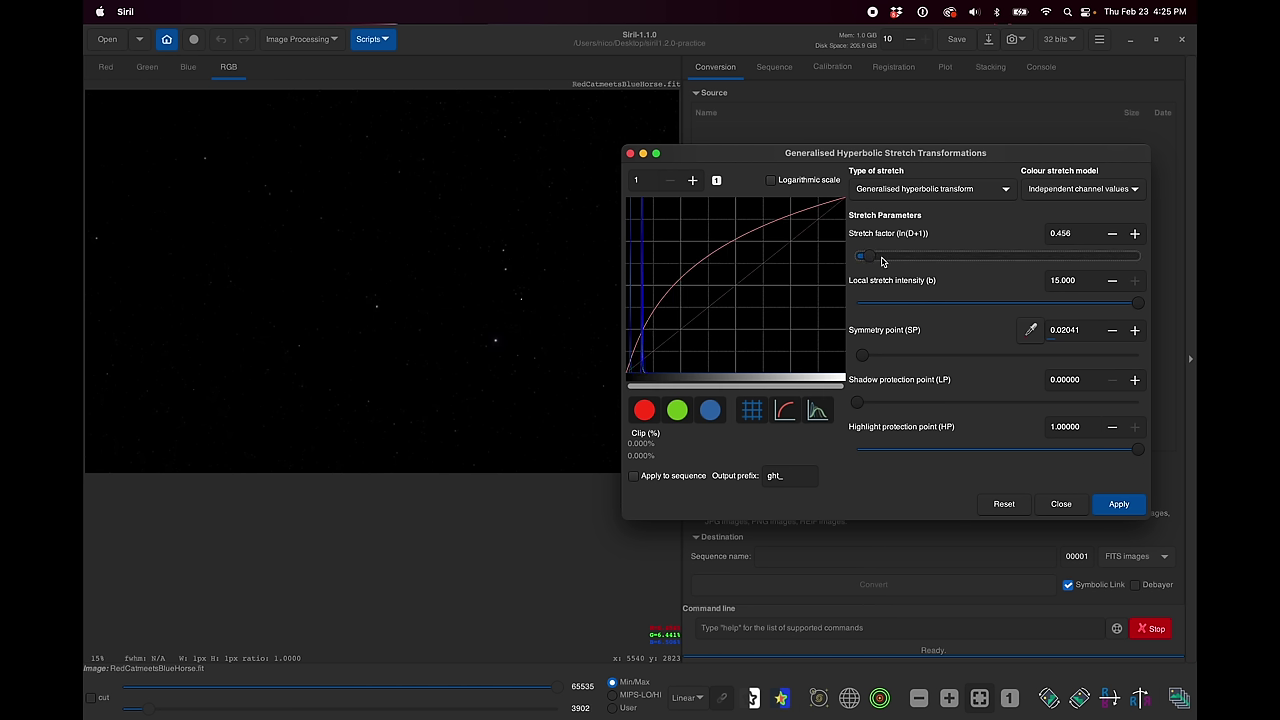
pyautogui.scroll(3, 886, 260)
pyautogui.scroll(5, 899, 260)
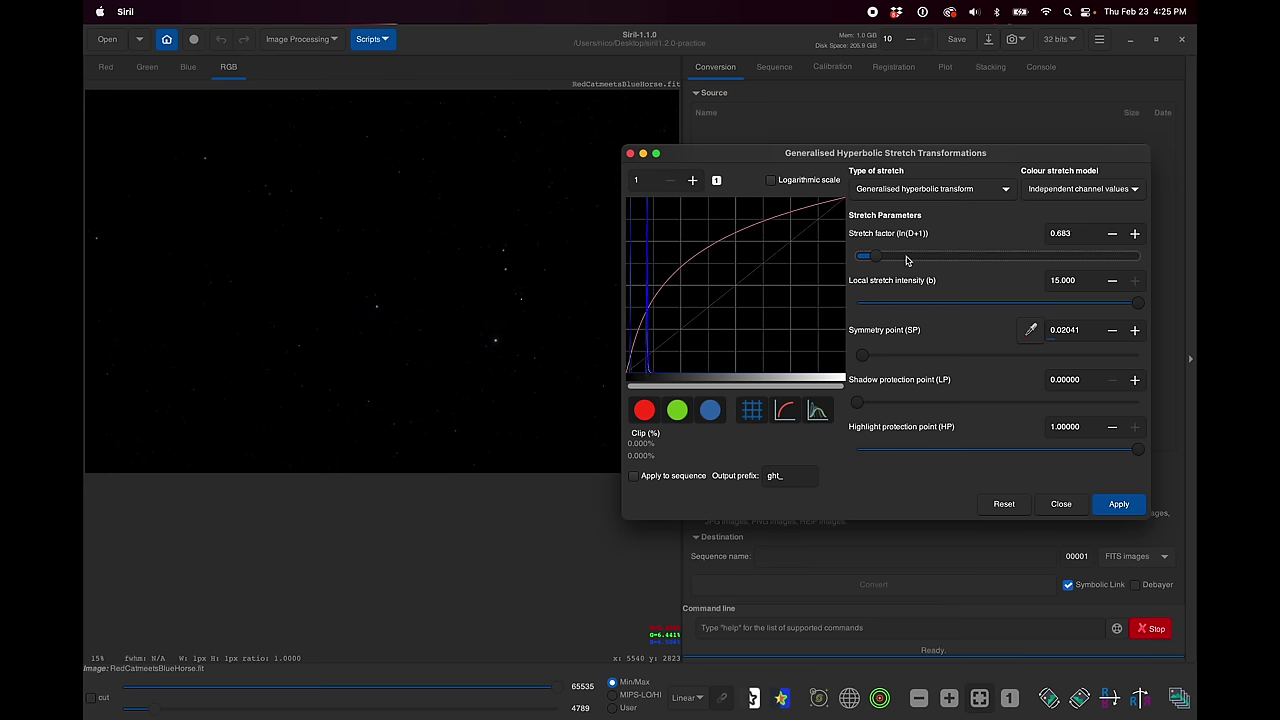
pyautogui.scroll(3, 956, 257)
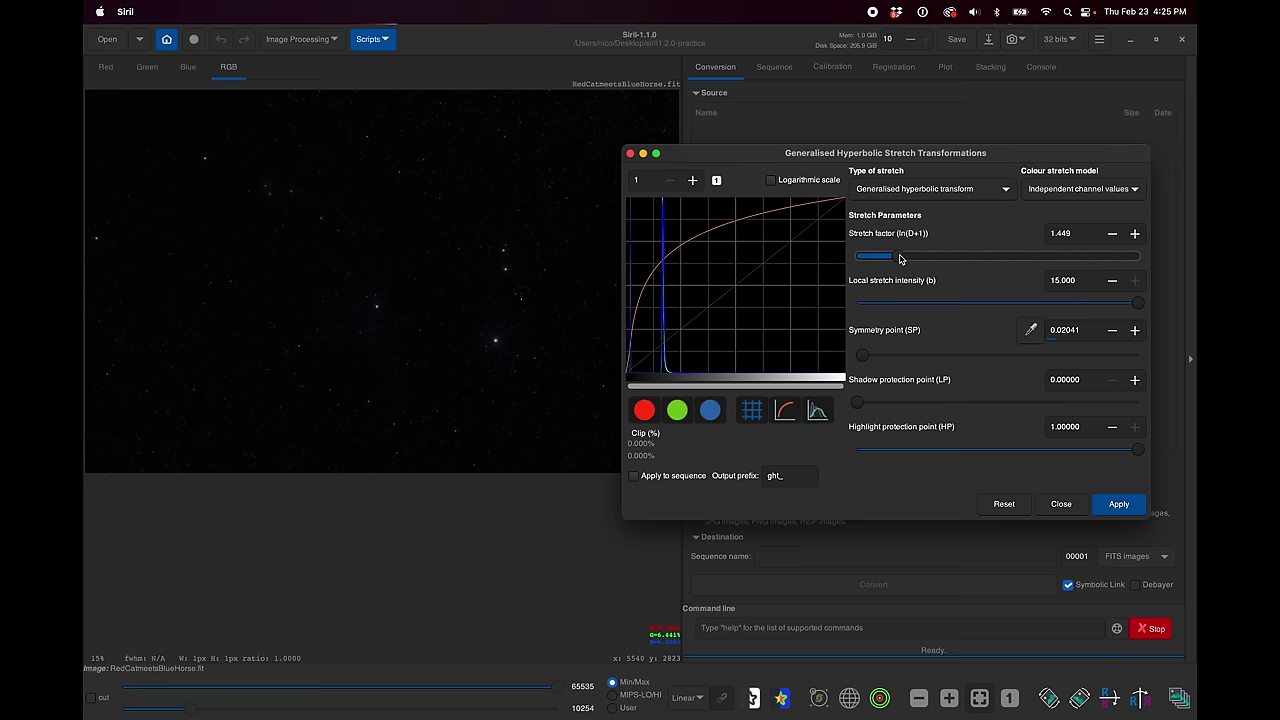
pyautogui.scroll(2, 905, 257)
pyautogui.scroll(1, 924, 257)
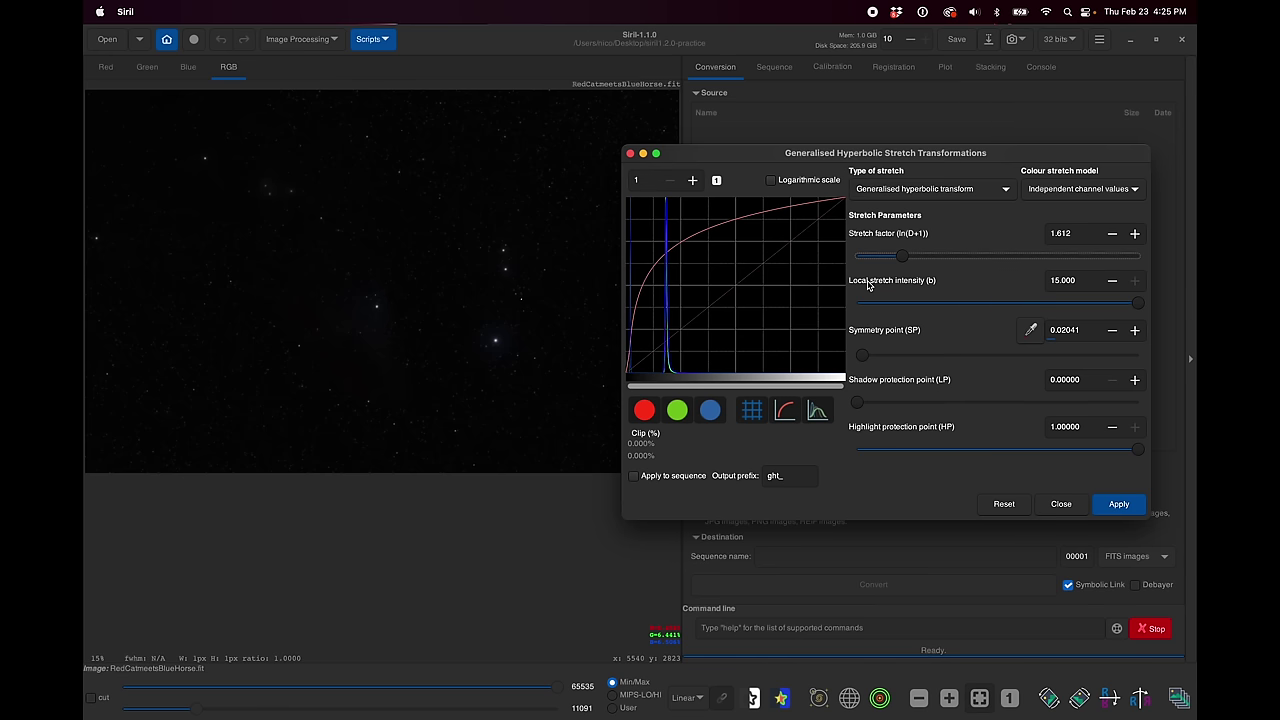
pyautogui.moveTo(903, 258); pyautogui.dragTo(946, 260)
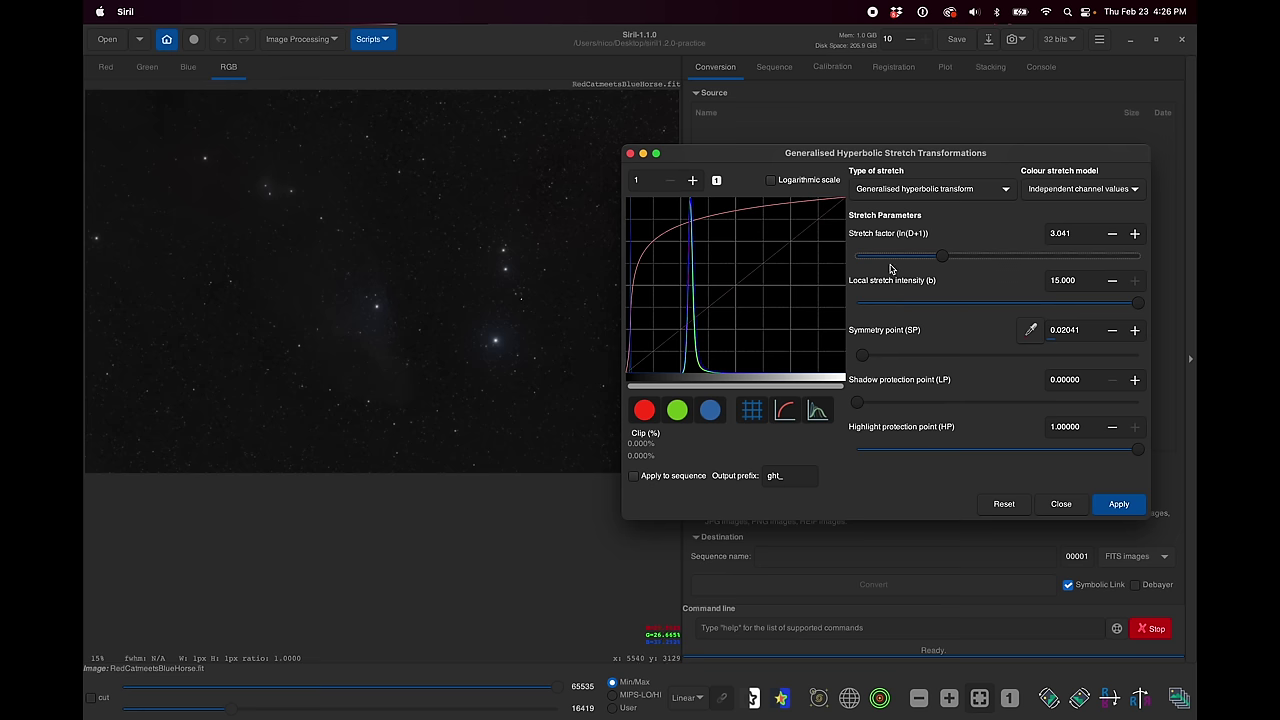
pyautogui.moveTo(937, 263)
pyautogui.mouseDown()
pyautogui.moveTo(957, 257)
pyautogui.moveTo(955, 268)
pyautogui.mouseUp()
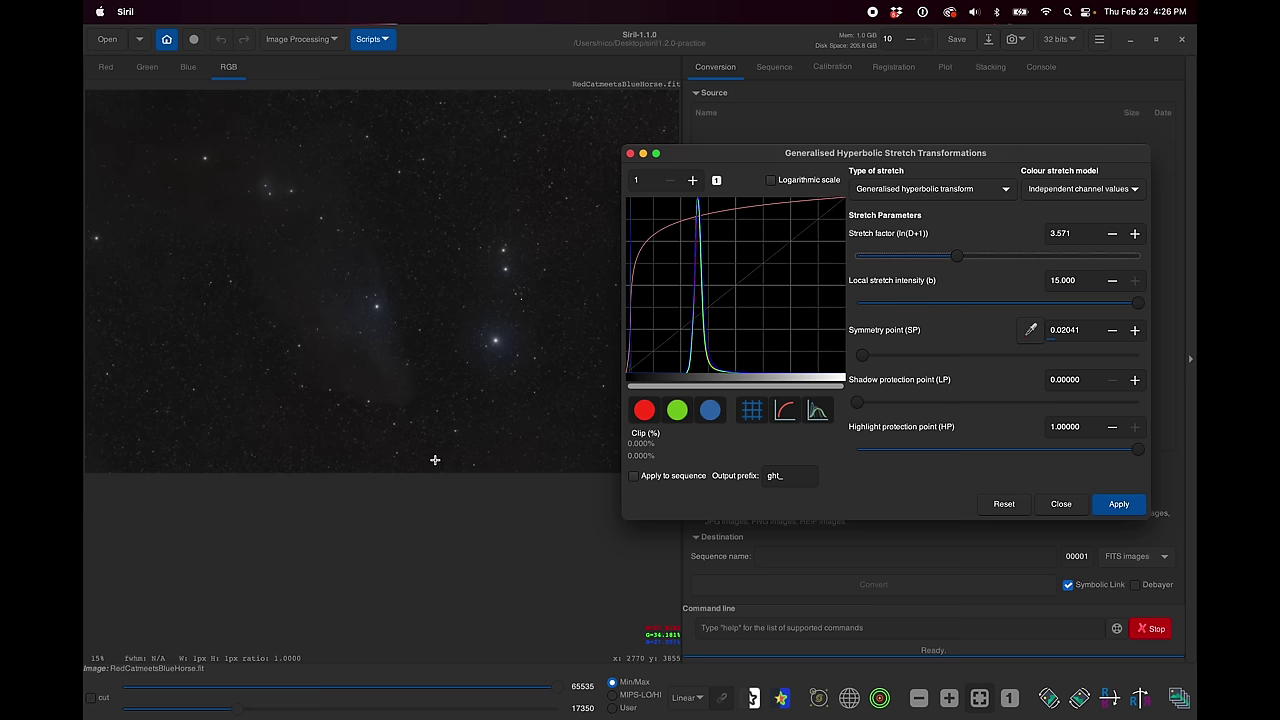
pyautogui.moveTo(960, 262)
pyautogui.mouseDown()
pyautogui.moveTo(991, 260)
pyautogui.moveTo(977, 257)
pyautogui.mouseUp()
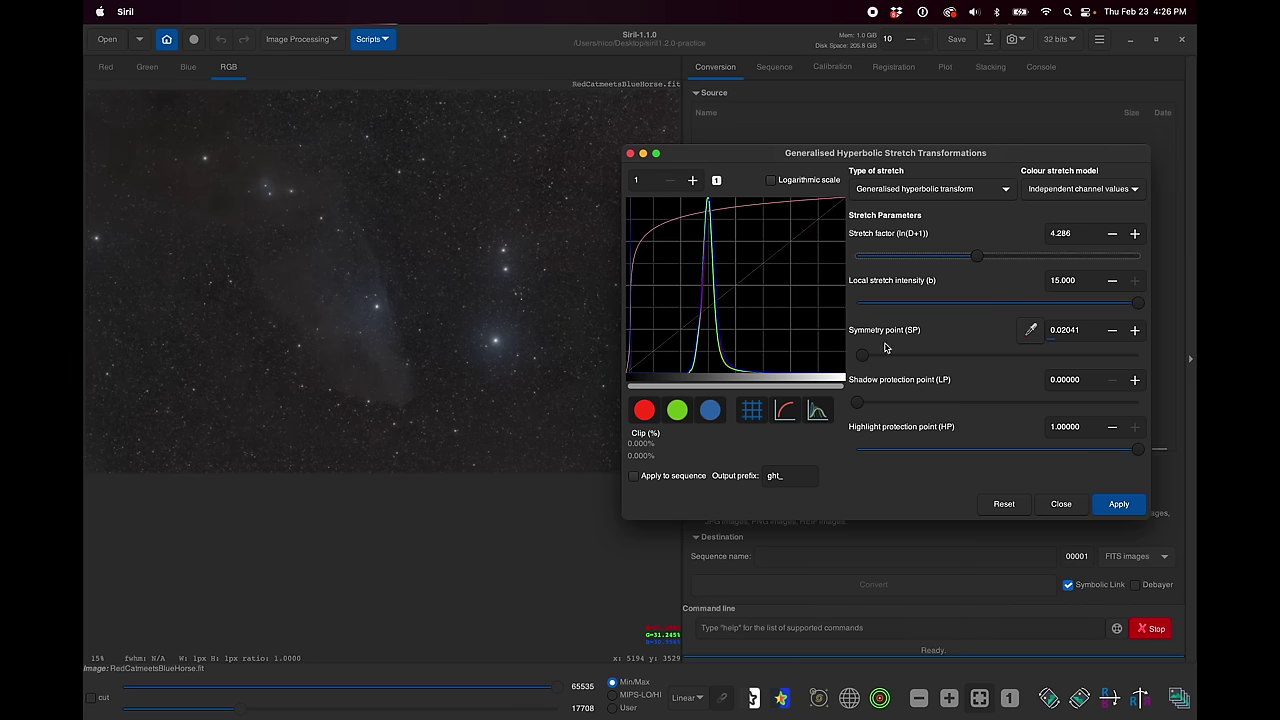
pyautogui.moveTo(981, 260); pyautogui.dragTo(960, 258)
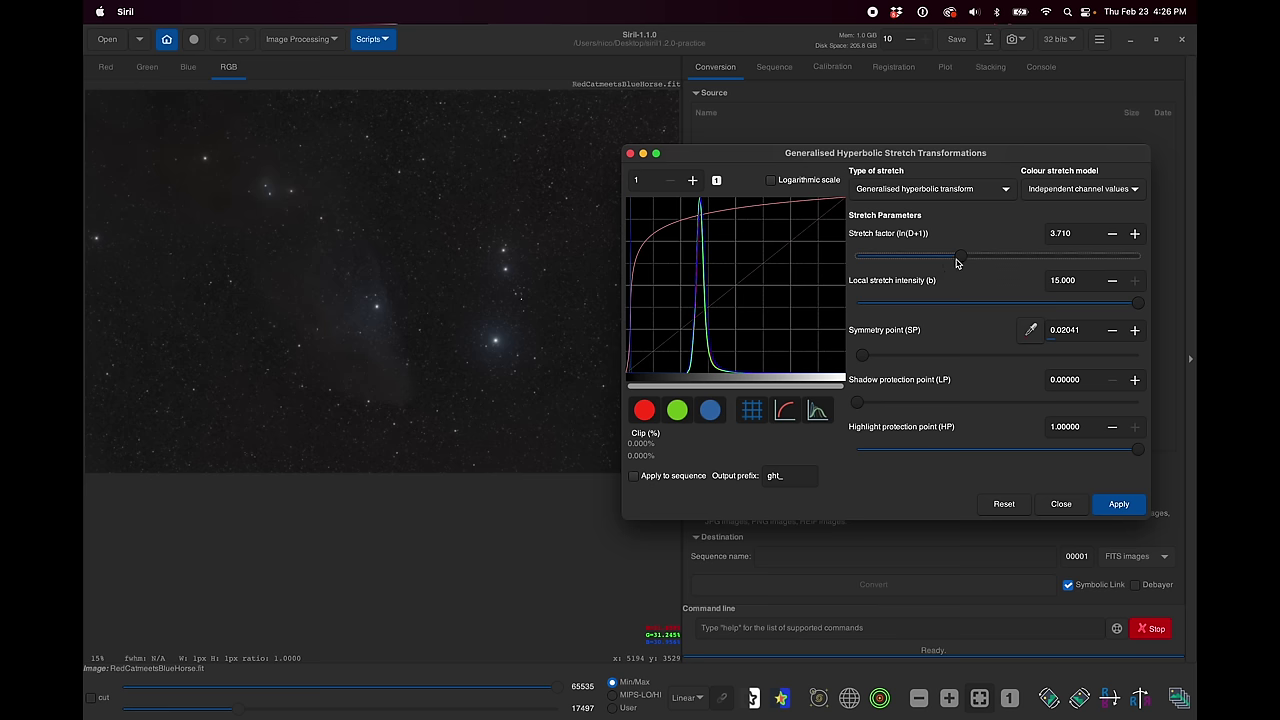
pyautogui.moveTo(958, 262)
pyautogui.mouseDown()
pyautogui.moveTo(946, 263)
pyautogui.moveTo(962, 262)
pyautogui.mouseUp()
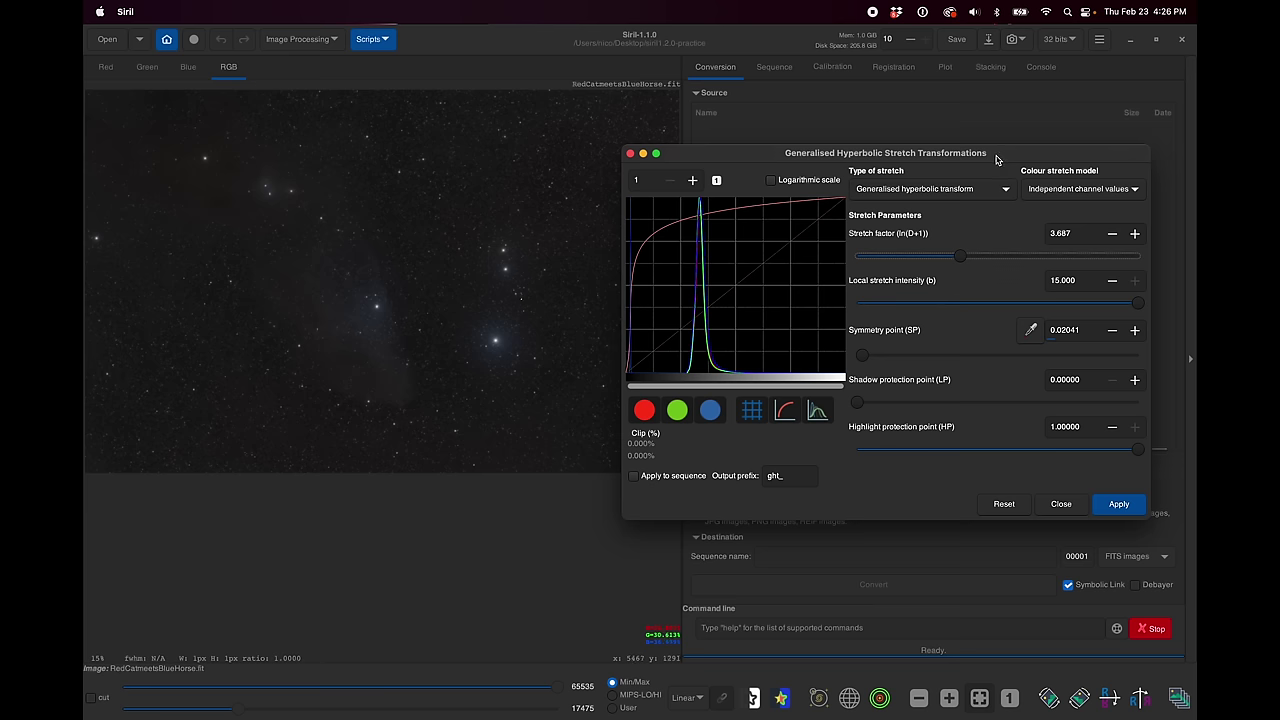
pyautogui.moveTo(997, 160); pyautogui.dragTo(1010, 136)
# Switch the colour stretch model to Even weighted luminance and lower the stretch factor to 2.028
pyautogui.click(1066, 140)
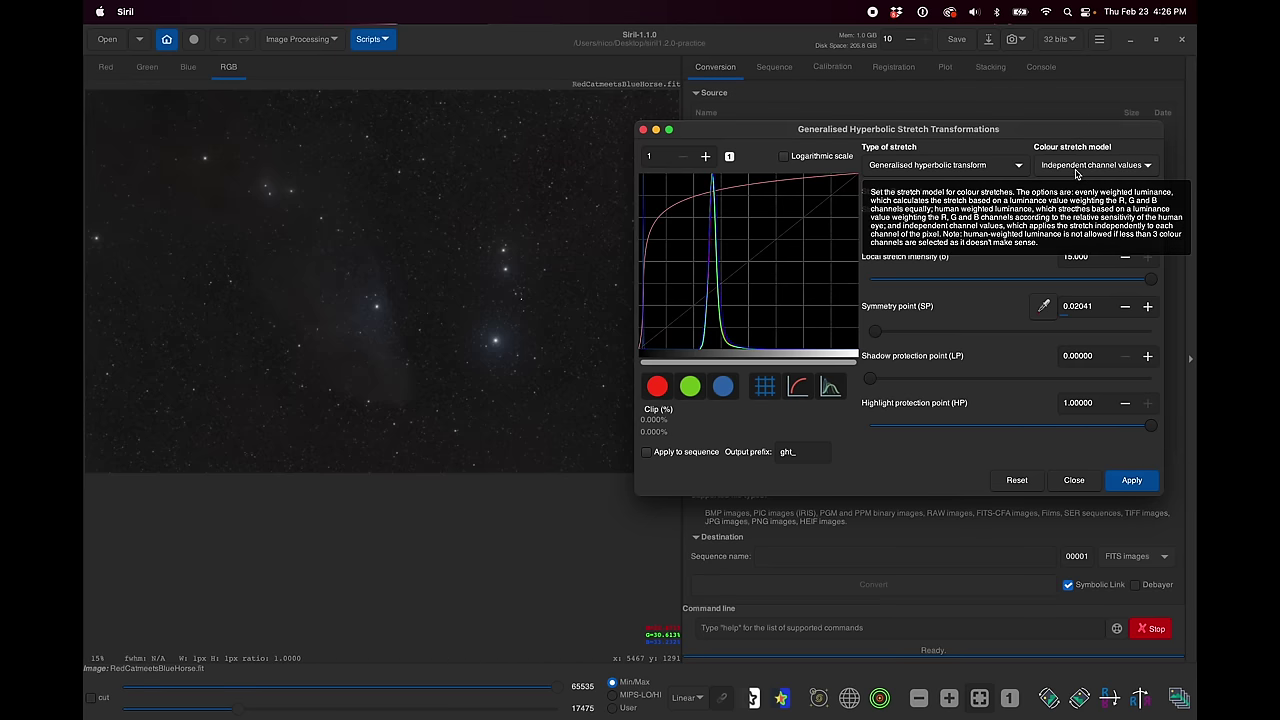
pyautogui.click(1069, 164)
pyautogui.click(1069, 166)
pyautogui.click(1069, 165)
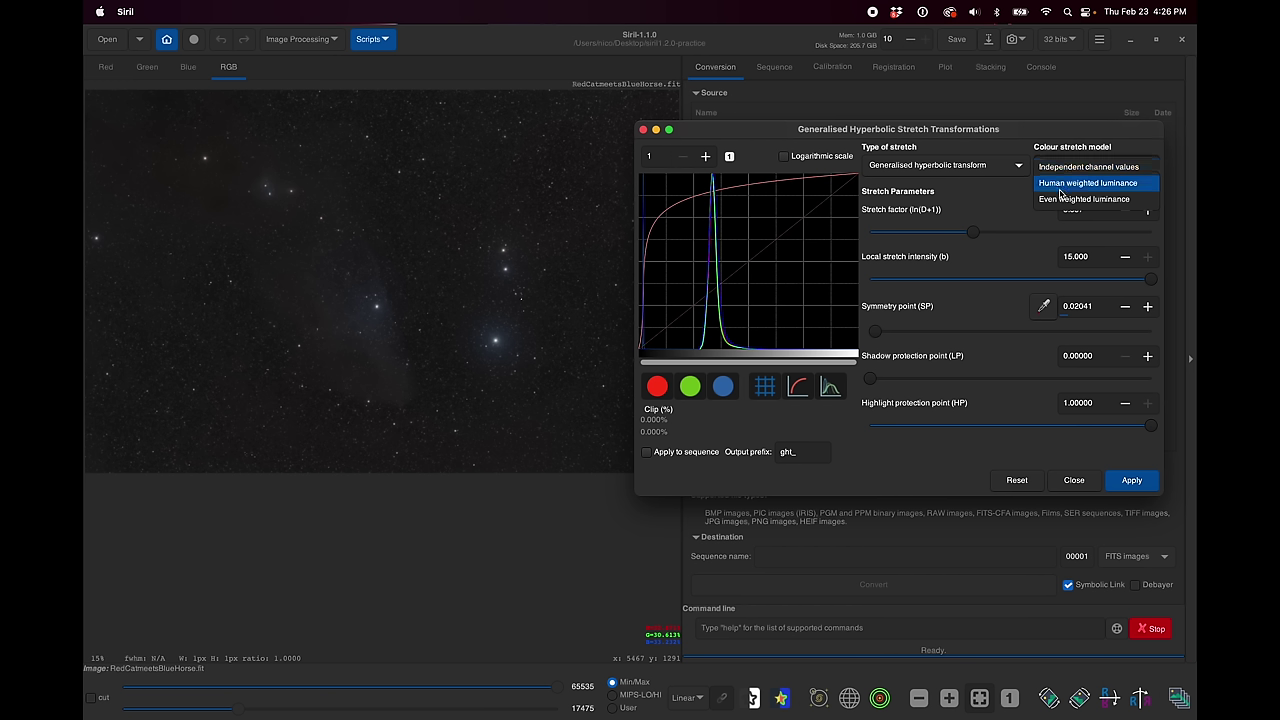
pyautogui.click(1063, 167)
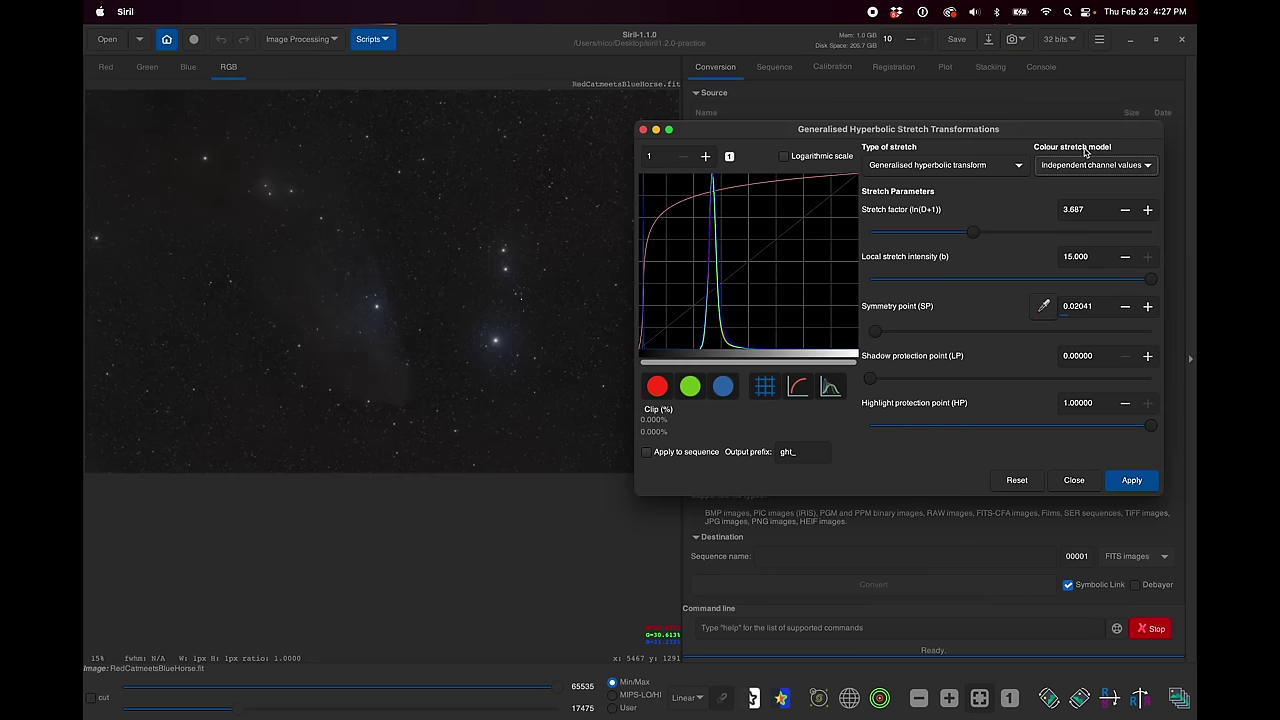
pyautogui.click(1087, 167)
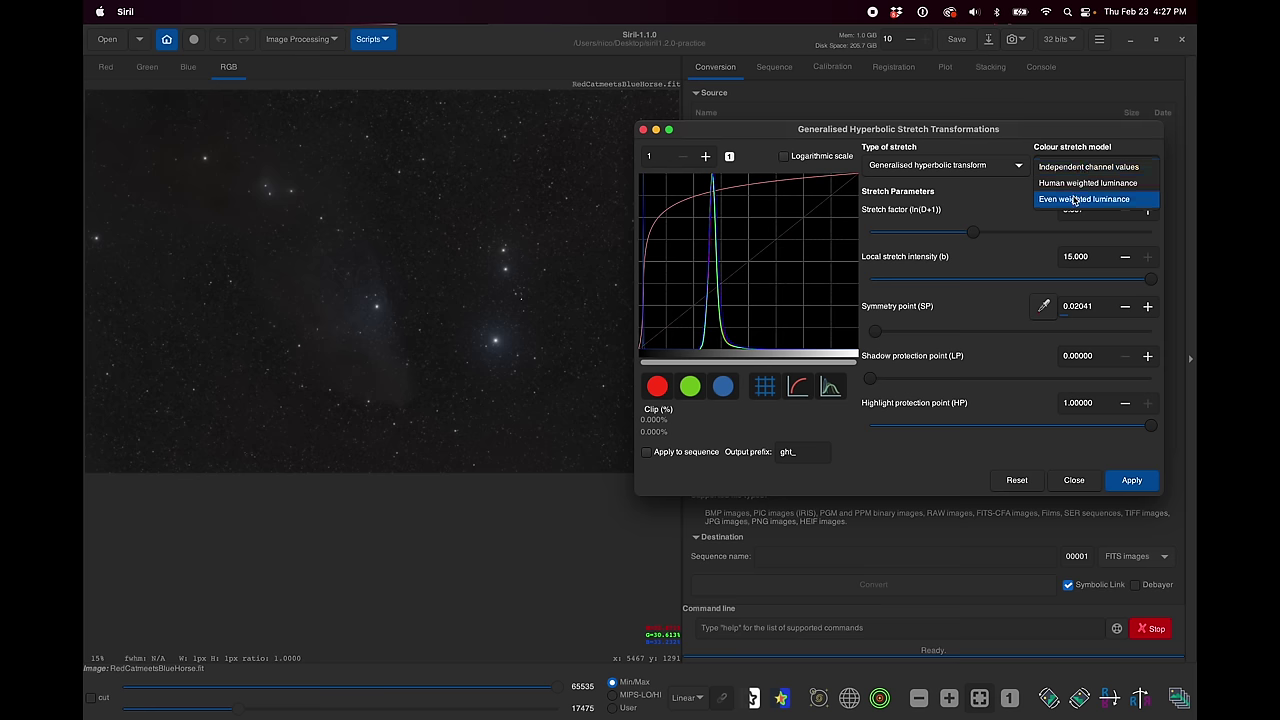
pyautogui.click(1075, 199)
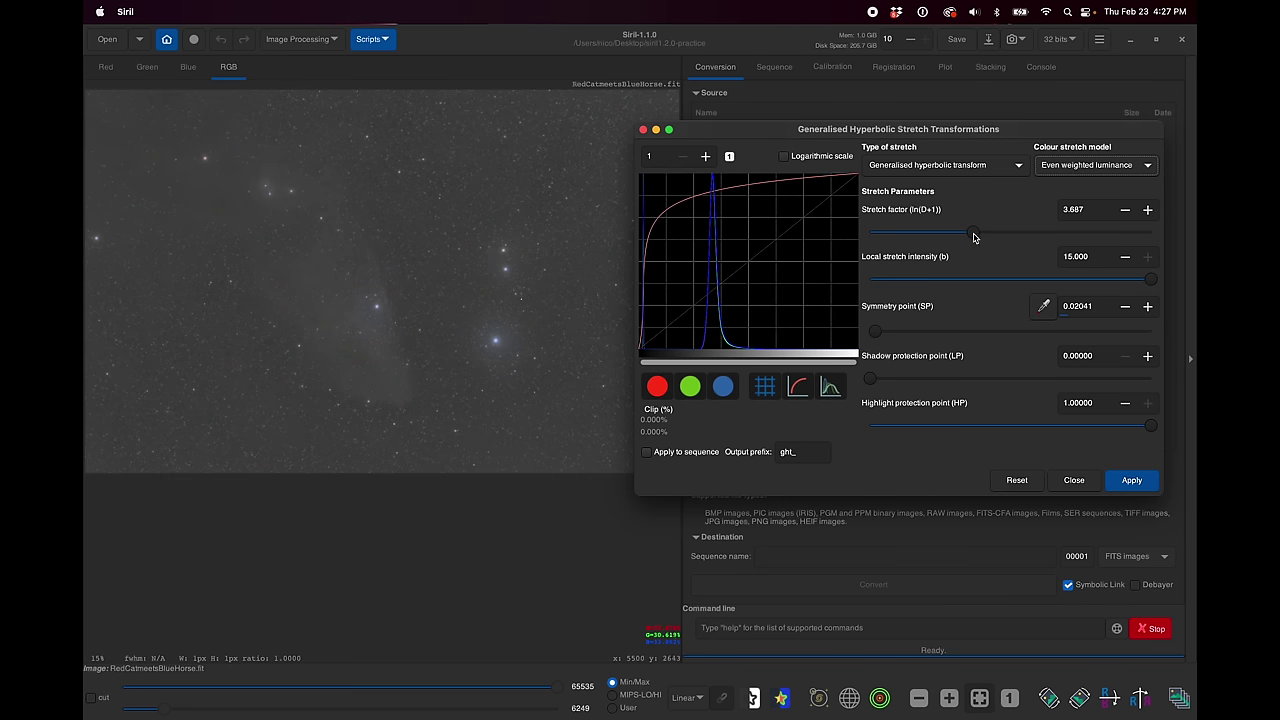
pyautogui.moveTo(974, 233); pyautogui.dragTo(928, 242)
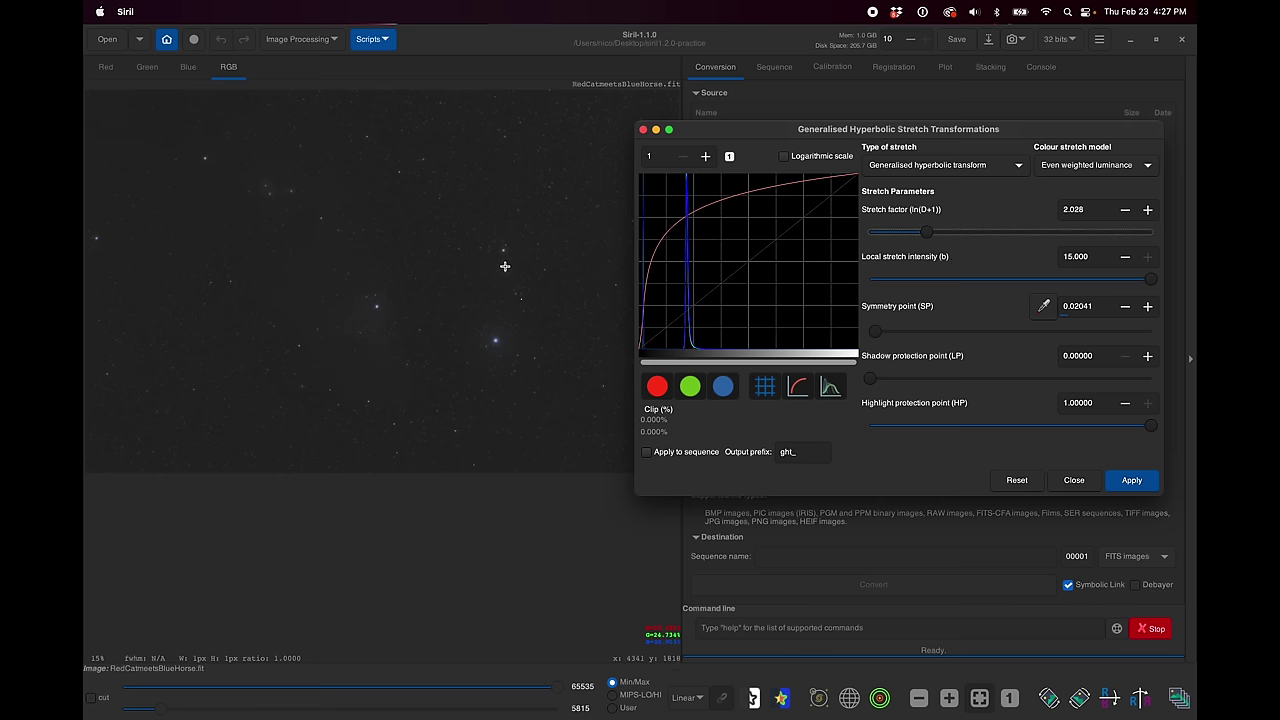
# Zoom into a bright star to inspect its coloured halos at stretch factor 2.028
pyautogui.scroll(5, 505, 266)
pyautogui.scroll(4, 505, 266)
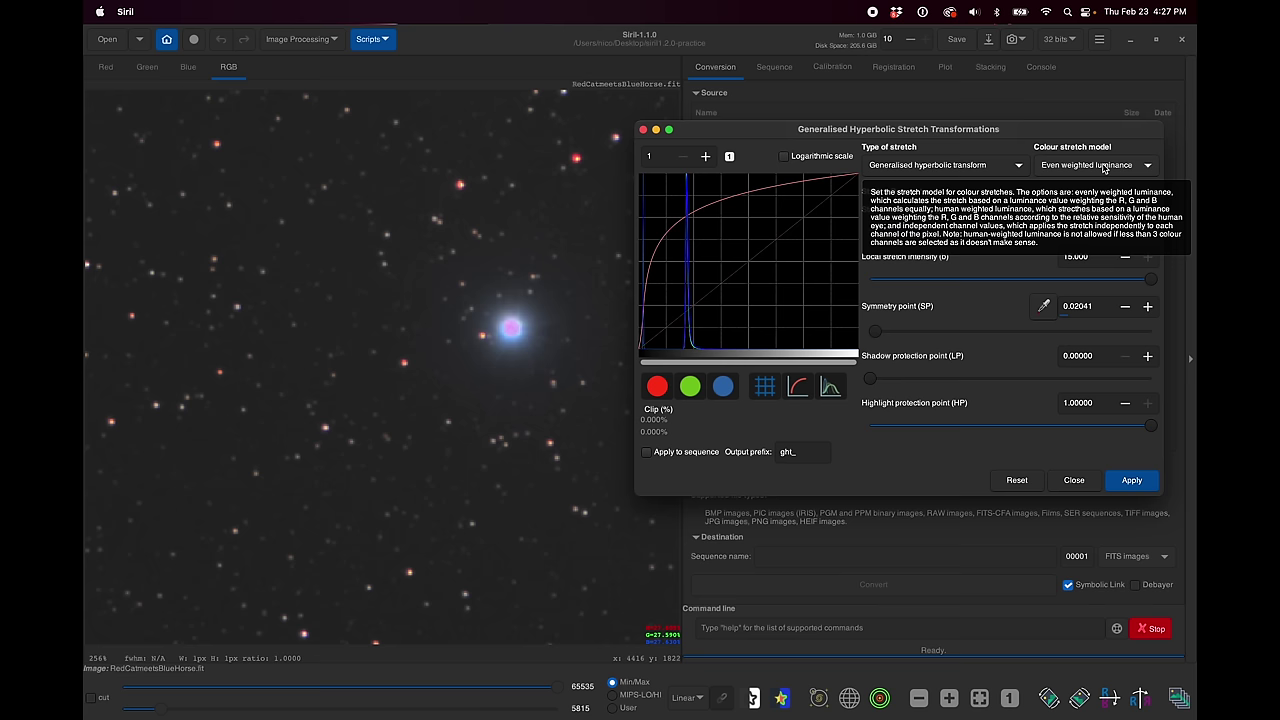
pyautogui.click(1102, 168)
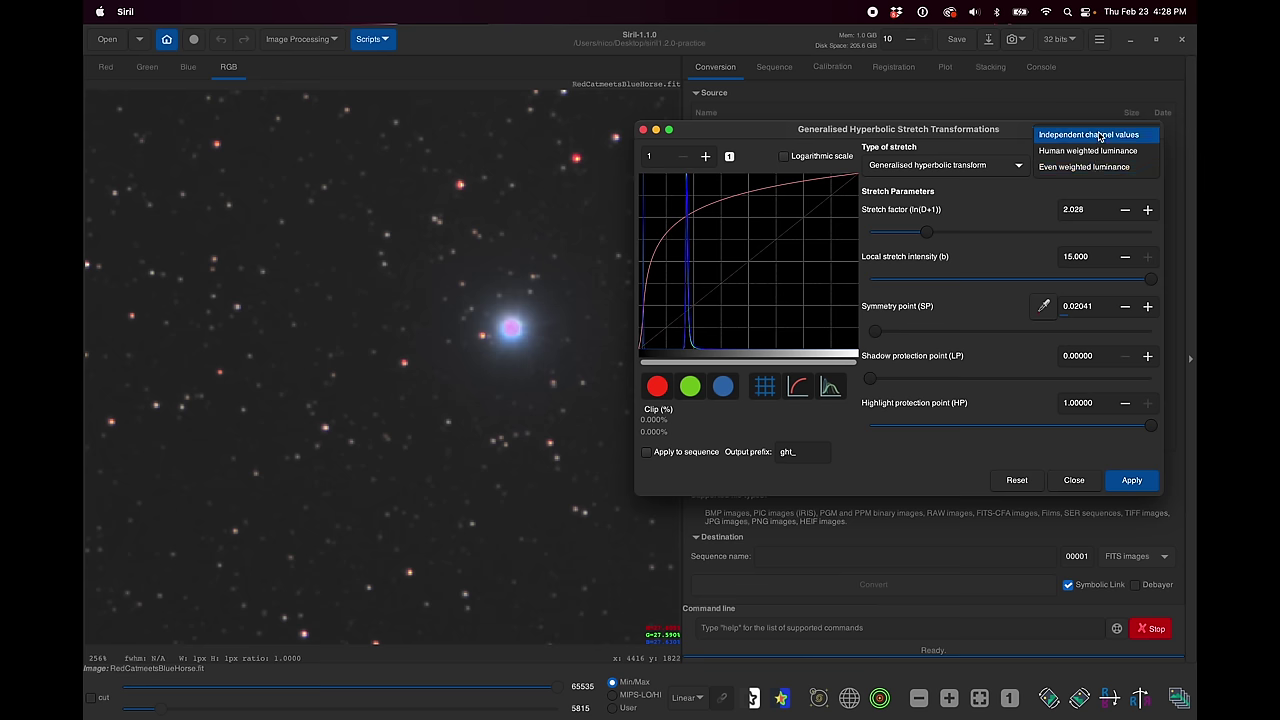
# Compare Human weighted luminance with Independent channel values on the star, finally keeping Independent channel values
pyautogui.click(1100, 135)
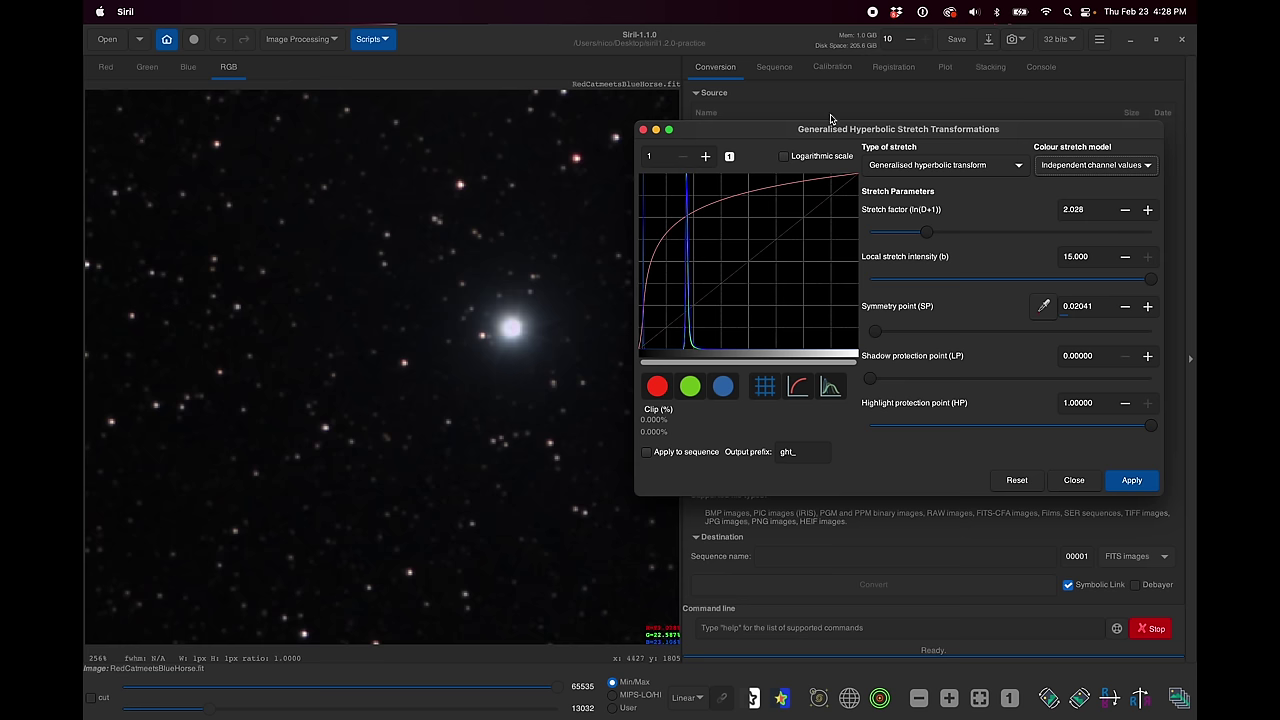
pyautogui.click(1082, 168)
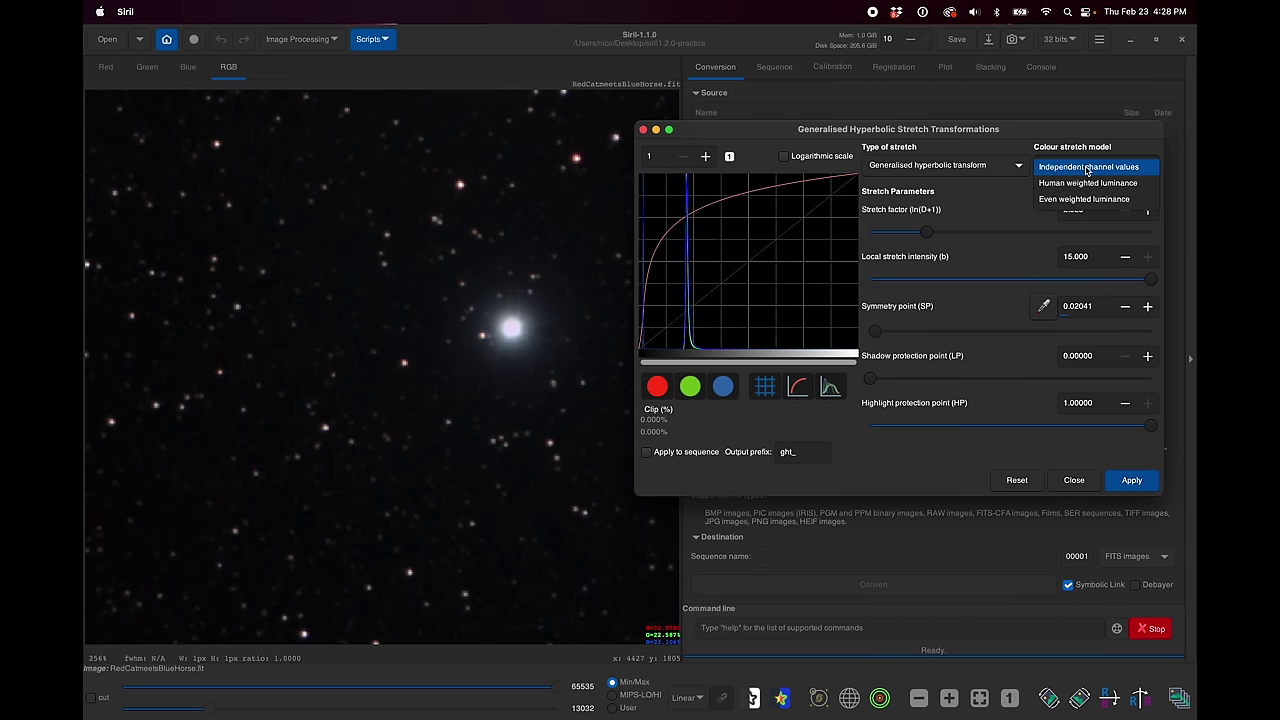
pyautogui.click(1087, 168)
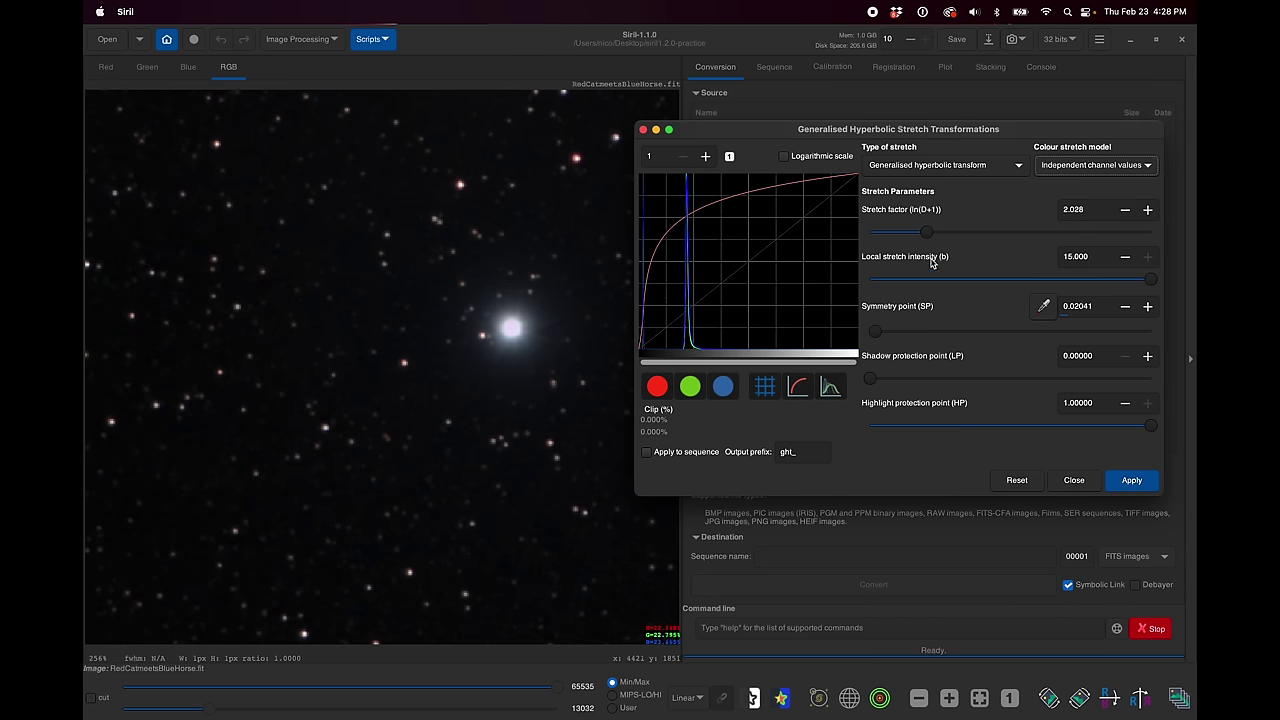
pyautogui.click(1100, 165)
pyautogui.click(1098, 182)
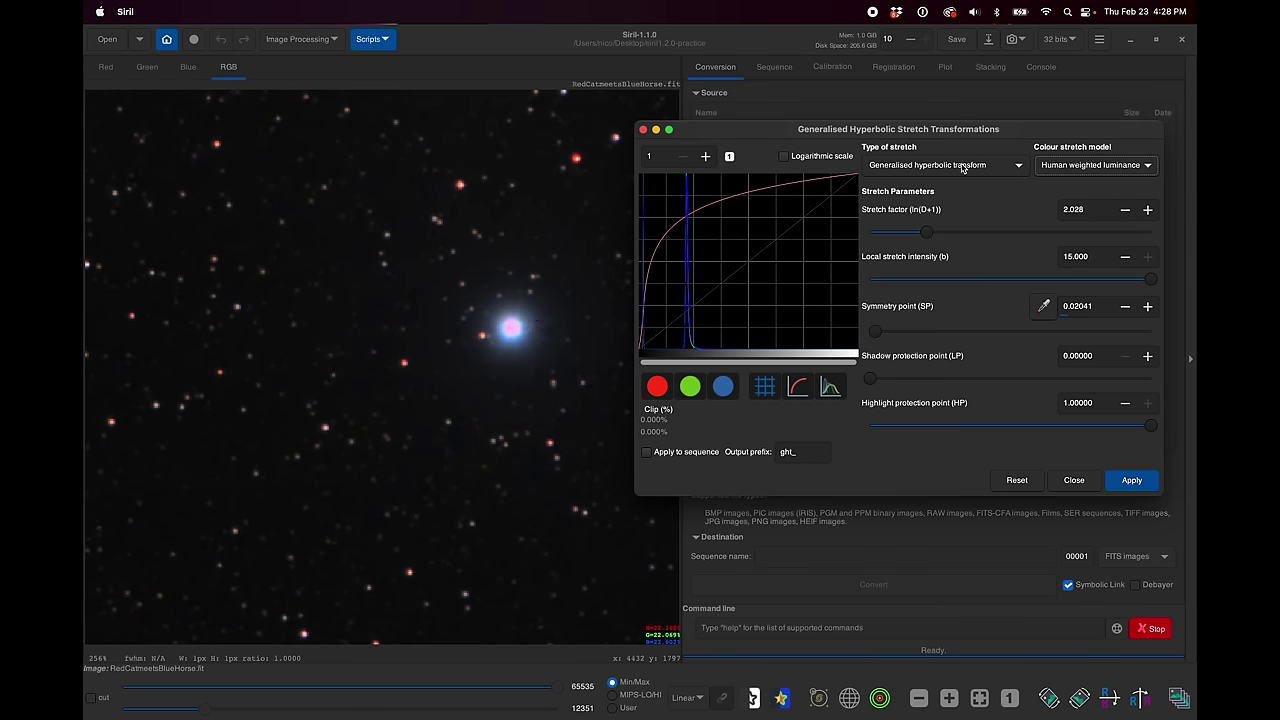
pyautogui.click(1085, 168)
pyautogui.click(1078, 150)
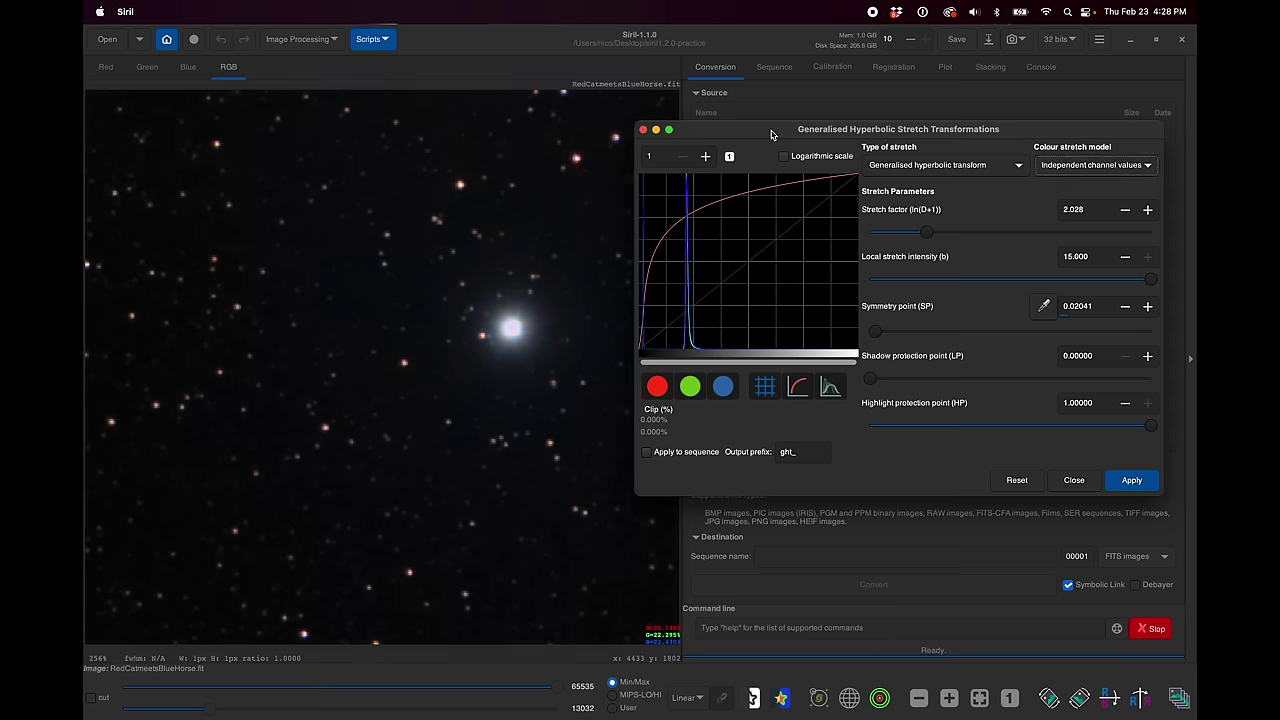
pyautogui.moveTo(770, 133); pyautogui.dragTo(792, 93)
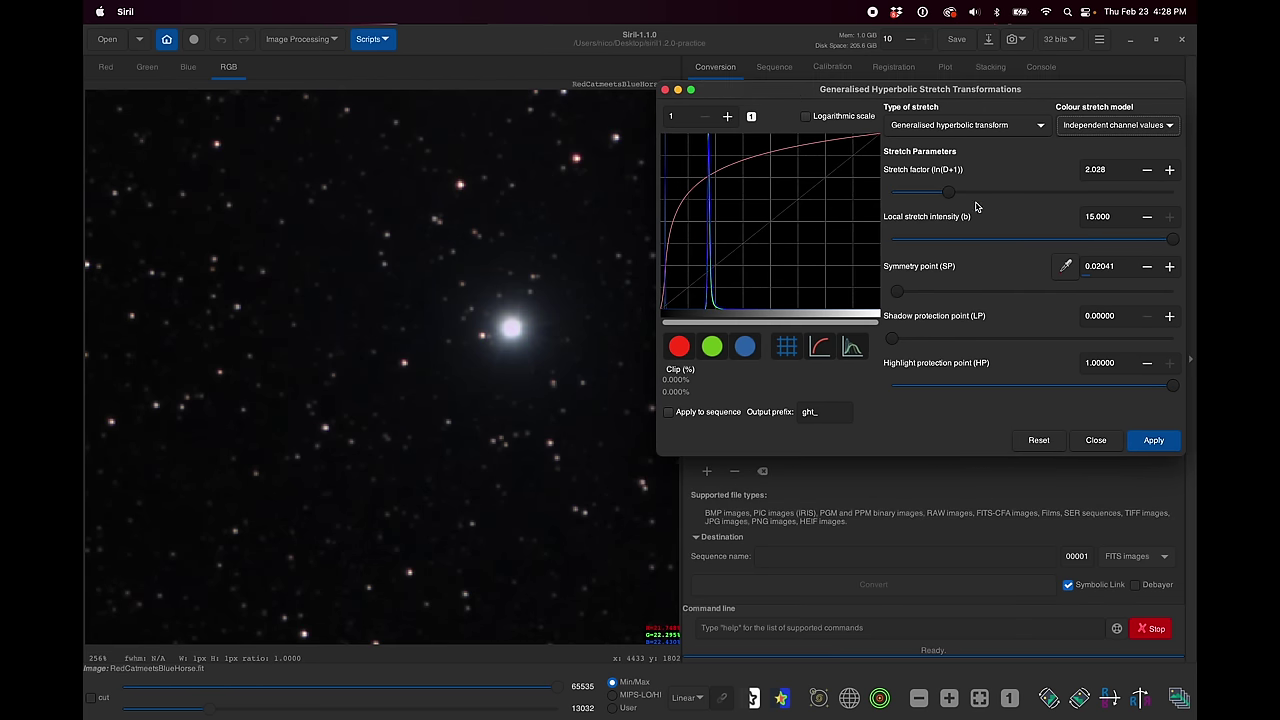
pyautogui.click(1109, 128)
pyautogui.click(1109, 143)
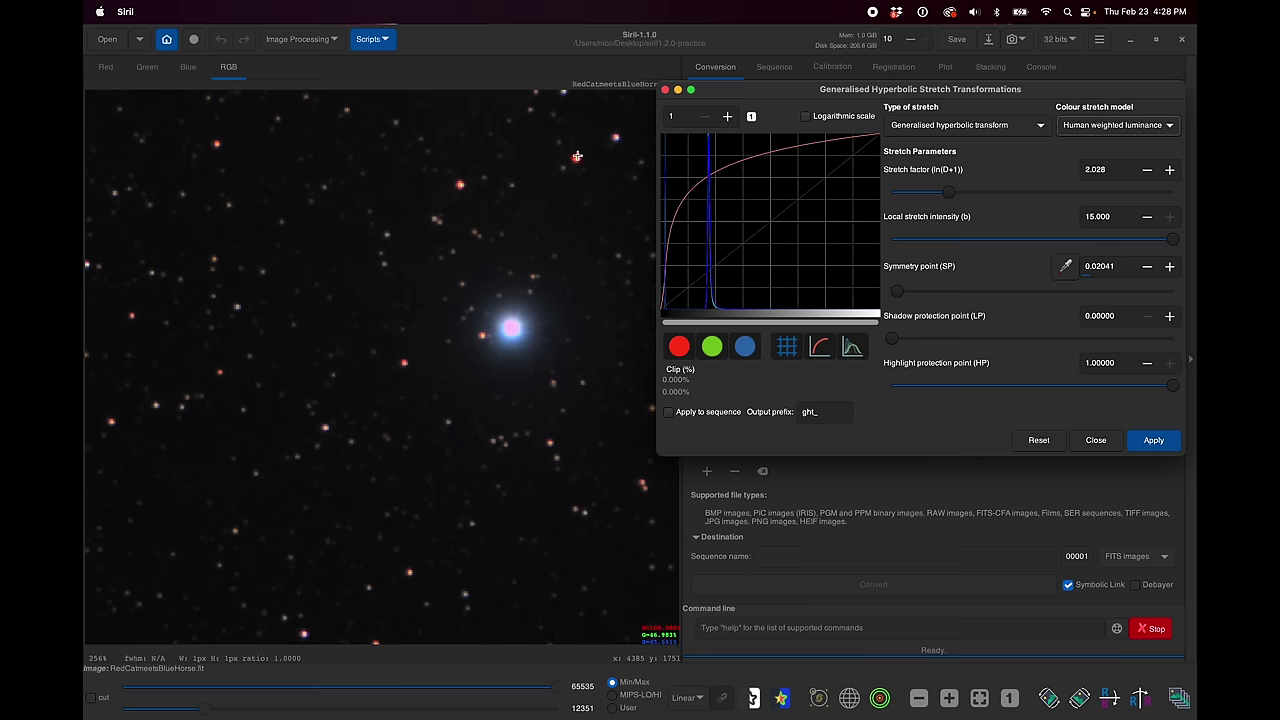
pyautogui.click(1129, 126)
pyautogui.click(1127, 113)
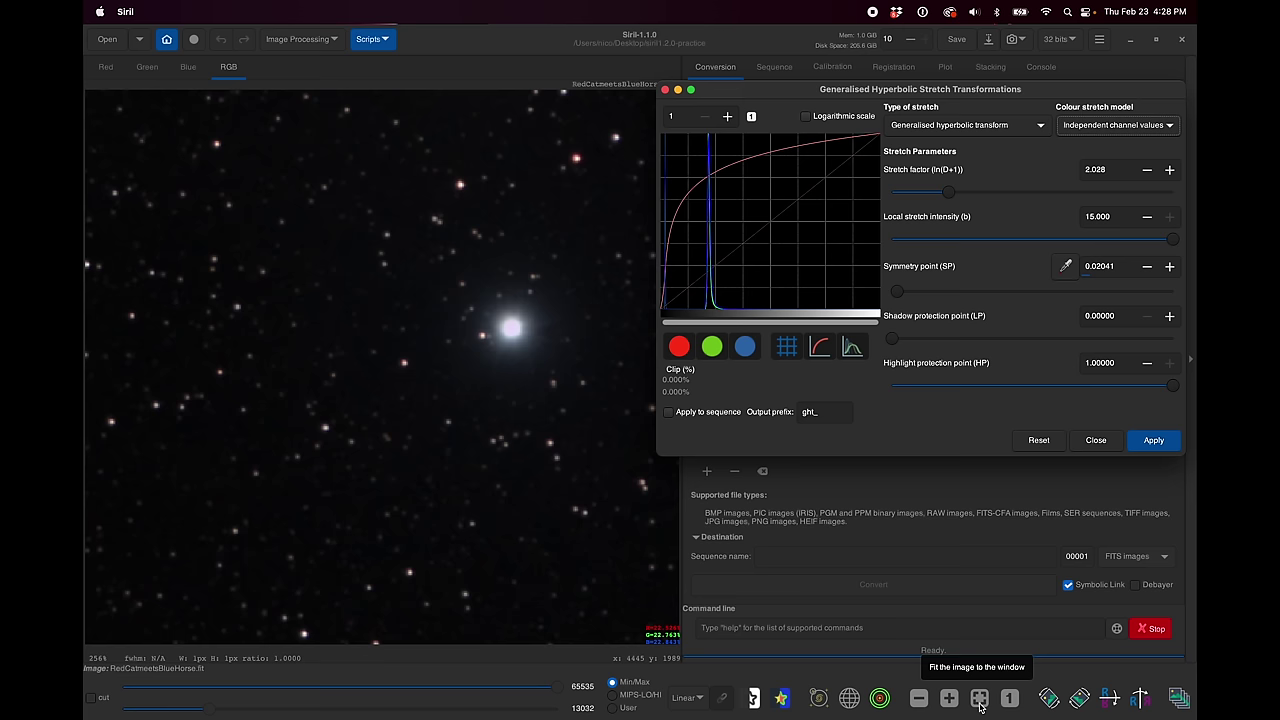
# Fit the whole frame in view, raise the stretch factor to 3.664 and apply it
pyautogui.click(980, 704)
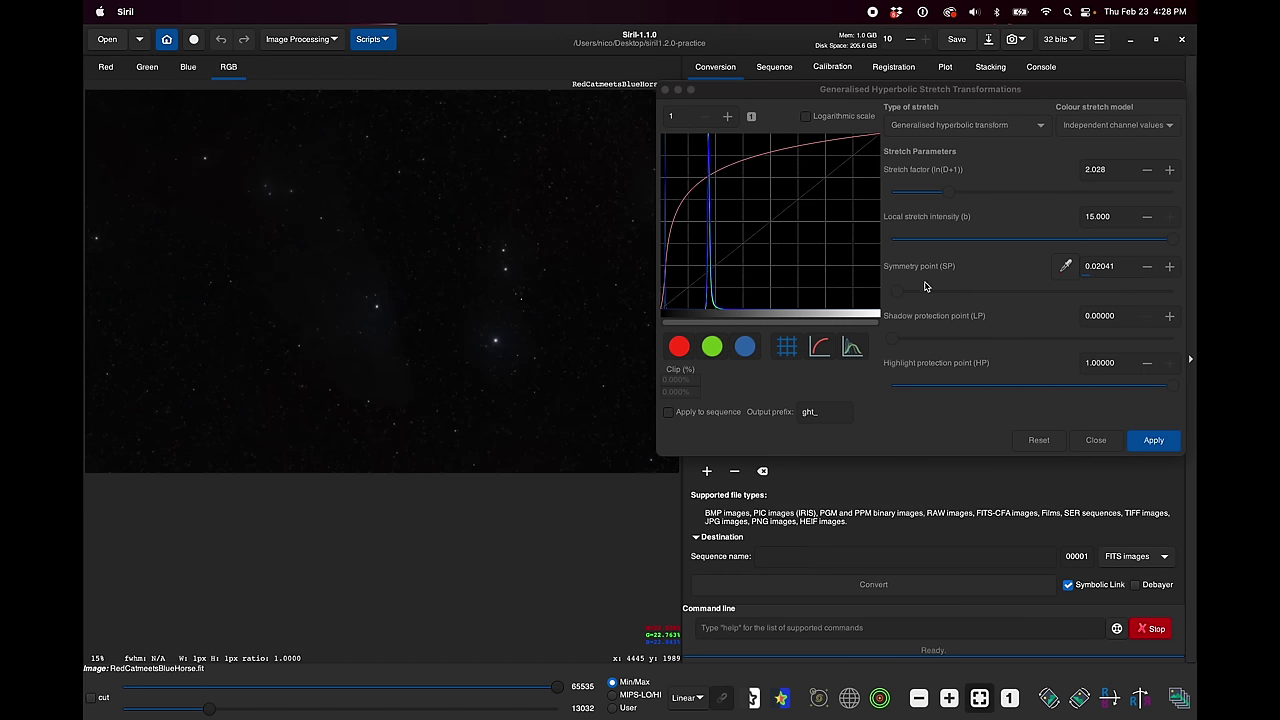
pyautogui.moveTo(953, 191); pyautogui.dragTo(995, 198)
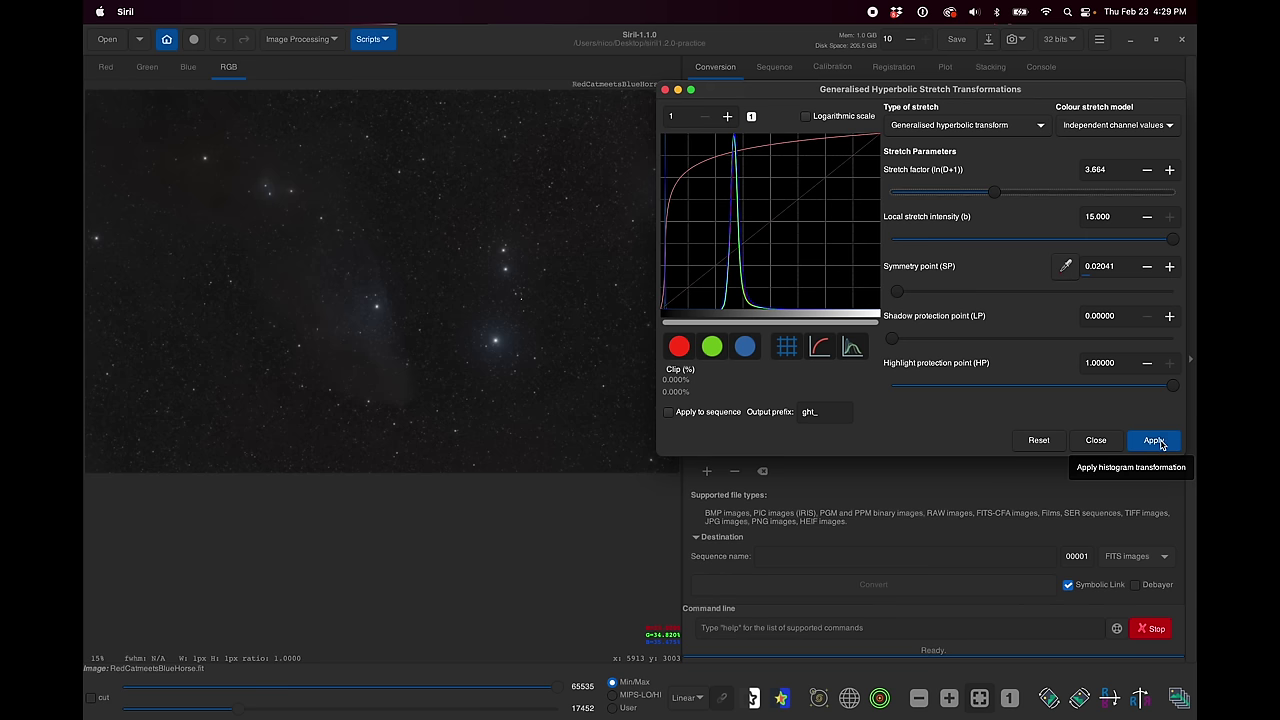
pyautogui.click(1155, 441)
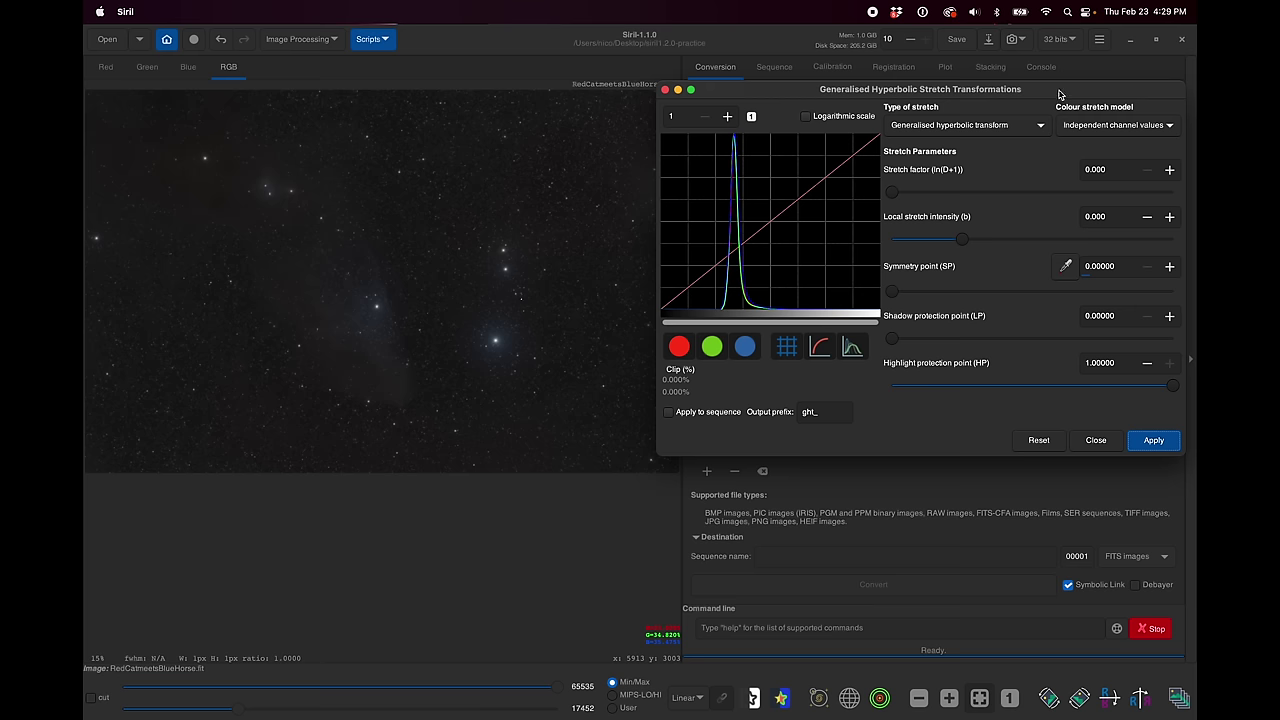
# Move the stretch dialog aside, arm the symmetry-point picker and select a background sky patch
pyautogui.moveTo(1060, 95); pyautogui.dragTo(947, 167)
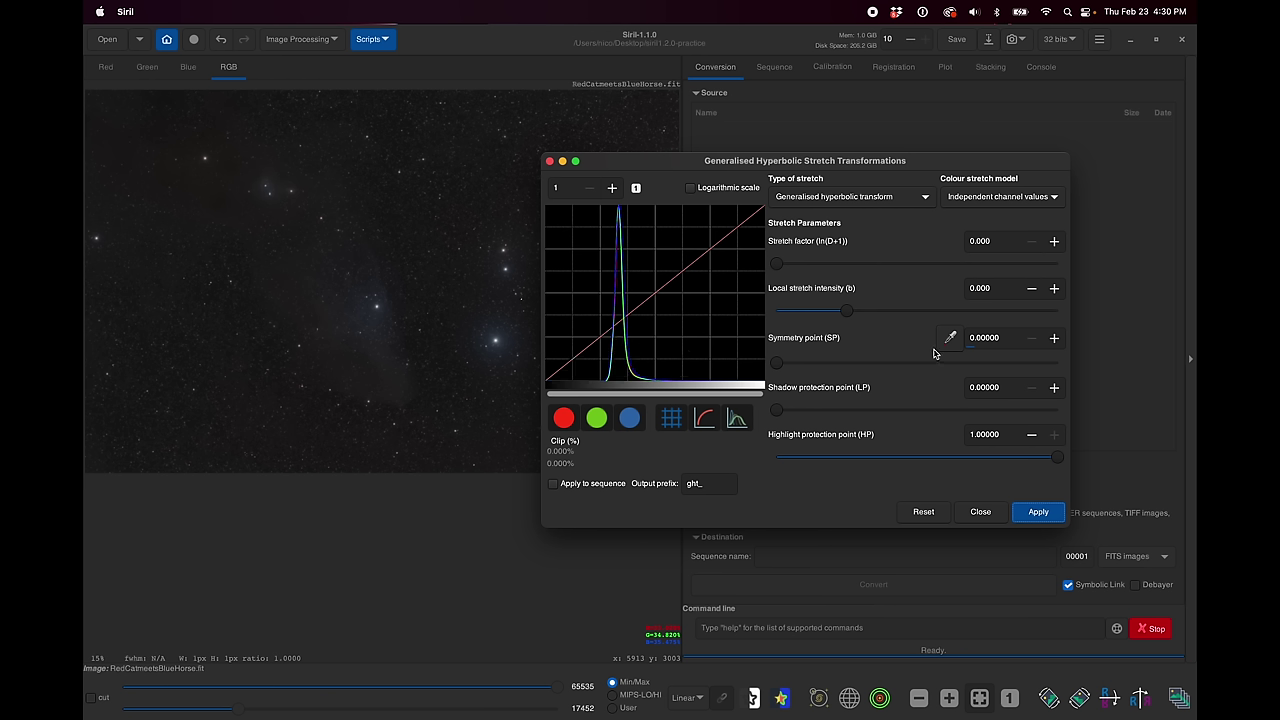
pyautogui.click(950, 343)
pyautogui.moveTo(234, 298); pyautogui.dragTo(245, 312)
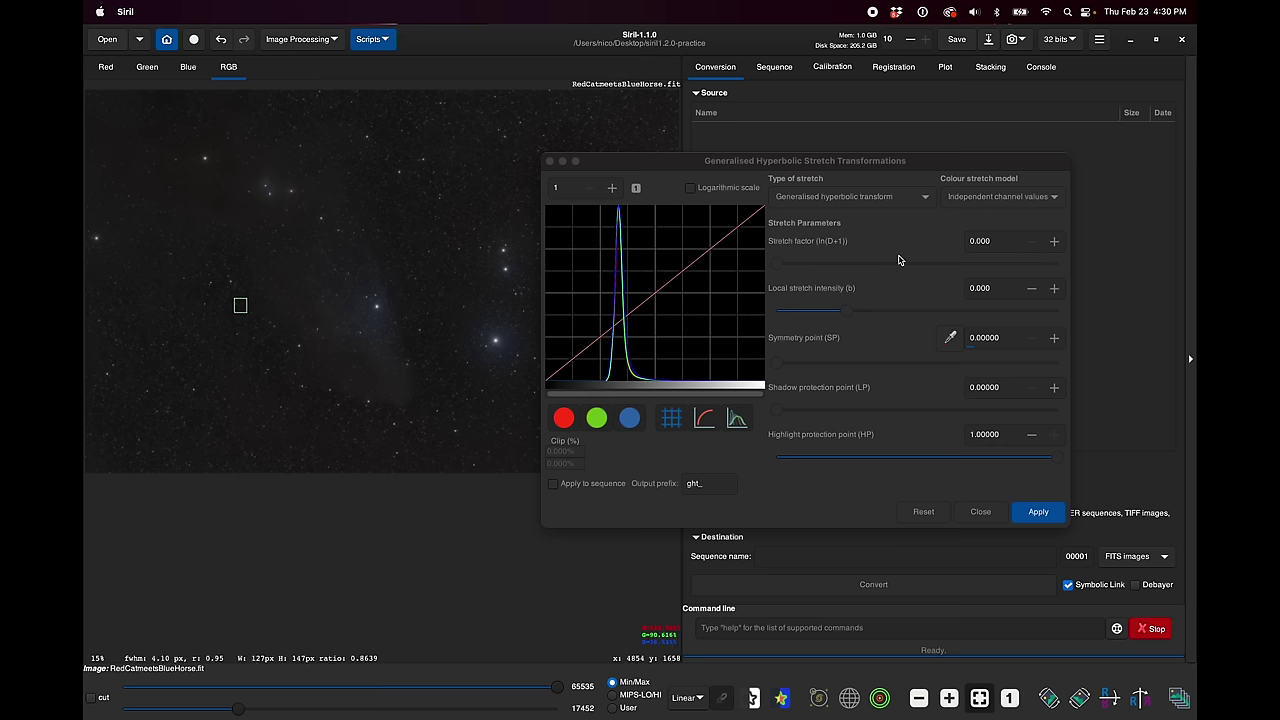
# Try symmetry point 0.33512, local intensity 5.323 and stretch factor 1.106, then reset parameters to zero
pyautogui.click(903, 169)
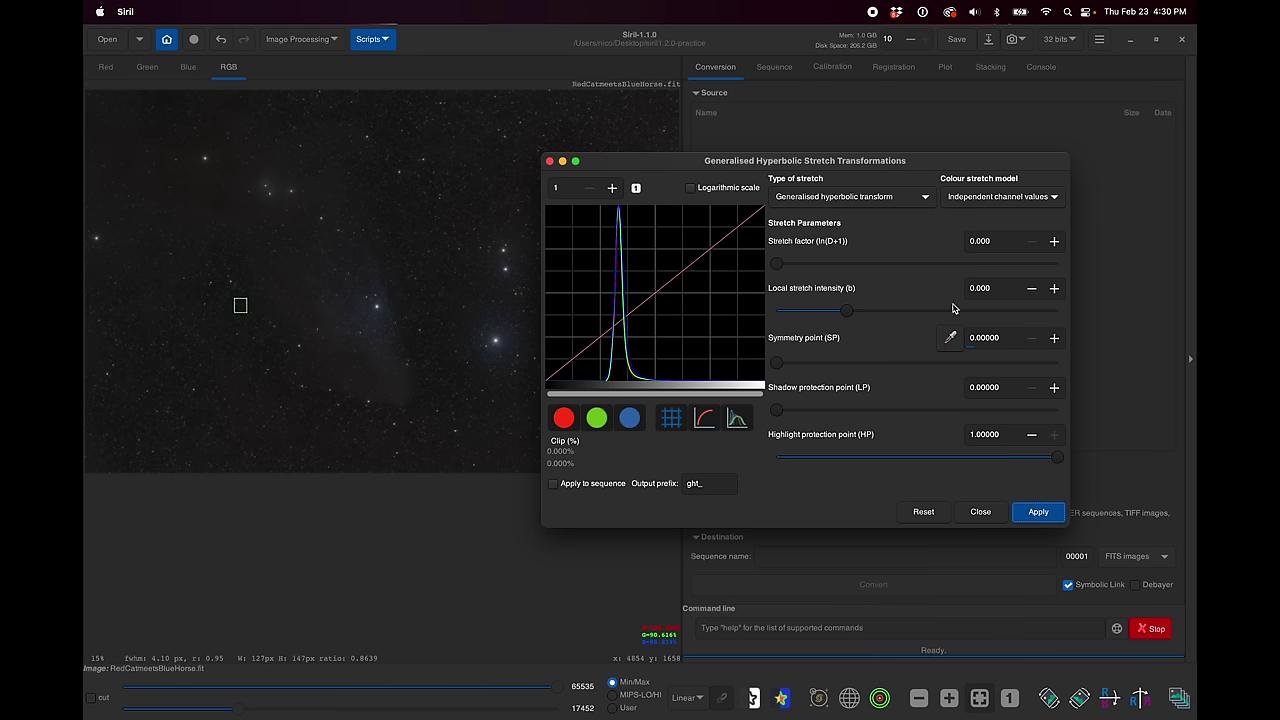
pyautogui.click(952, 338)
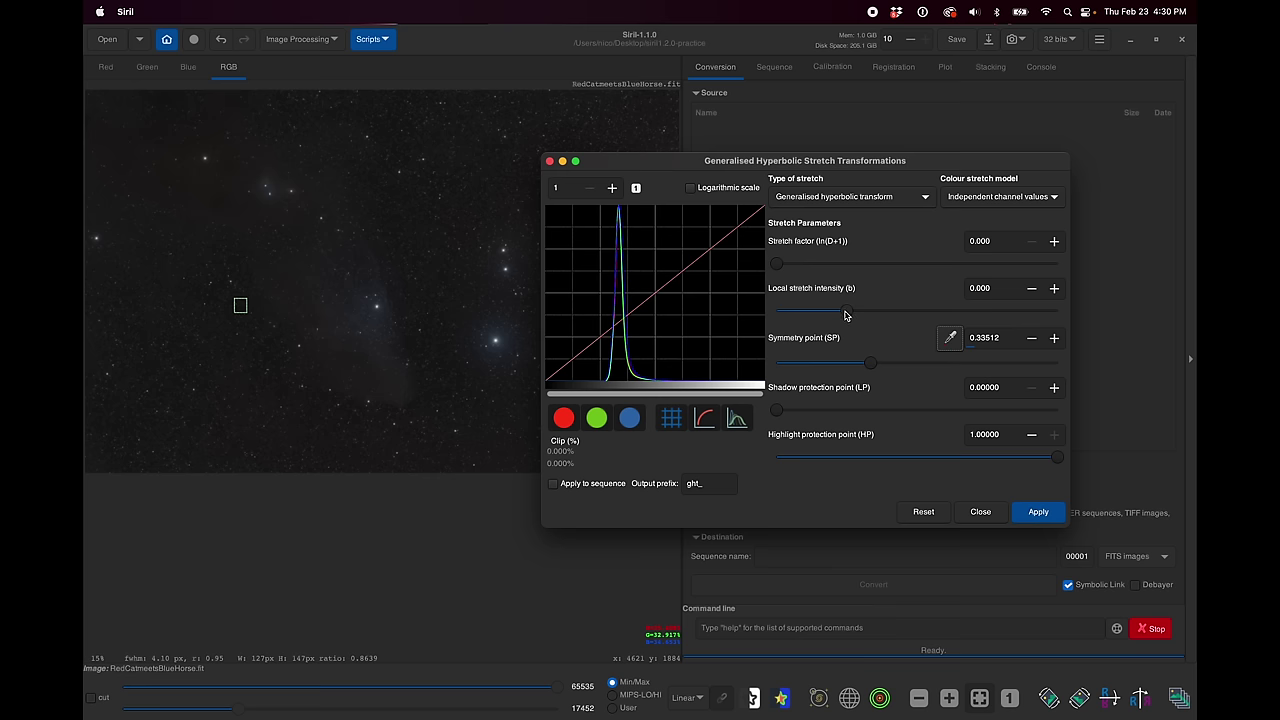
pyautogui.moveTo(846, 310); pyautogui.dragTo(921, 310)
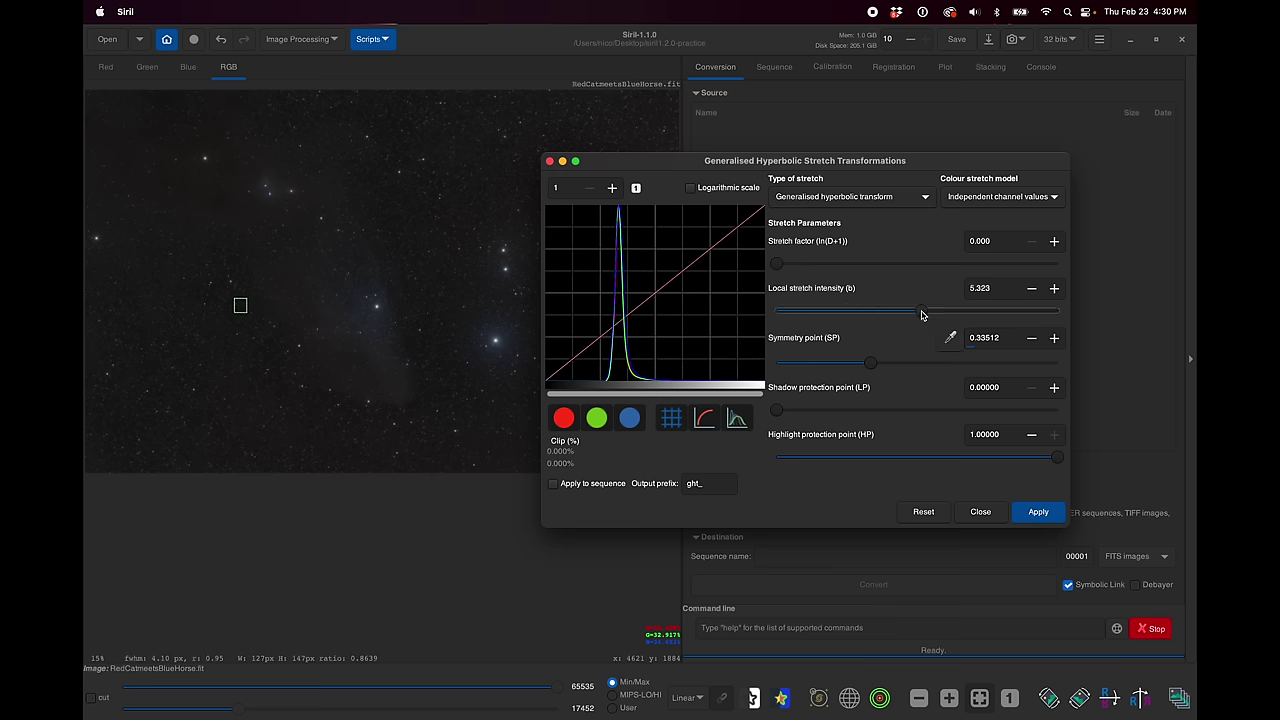
pyautogui.moveTo(778, 266); pyautogui.dragTo(809, 265)
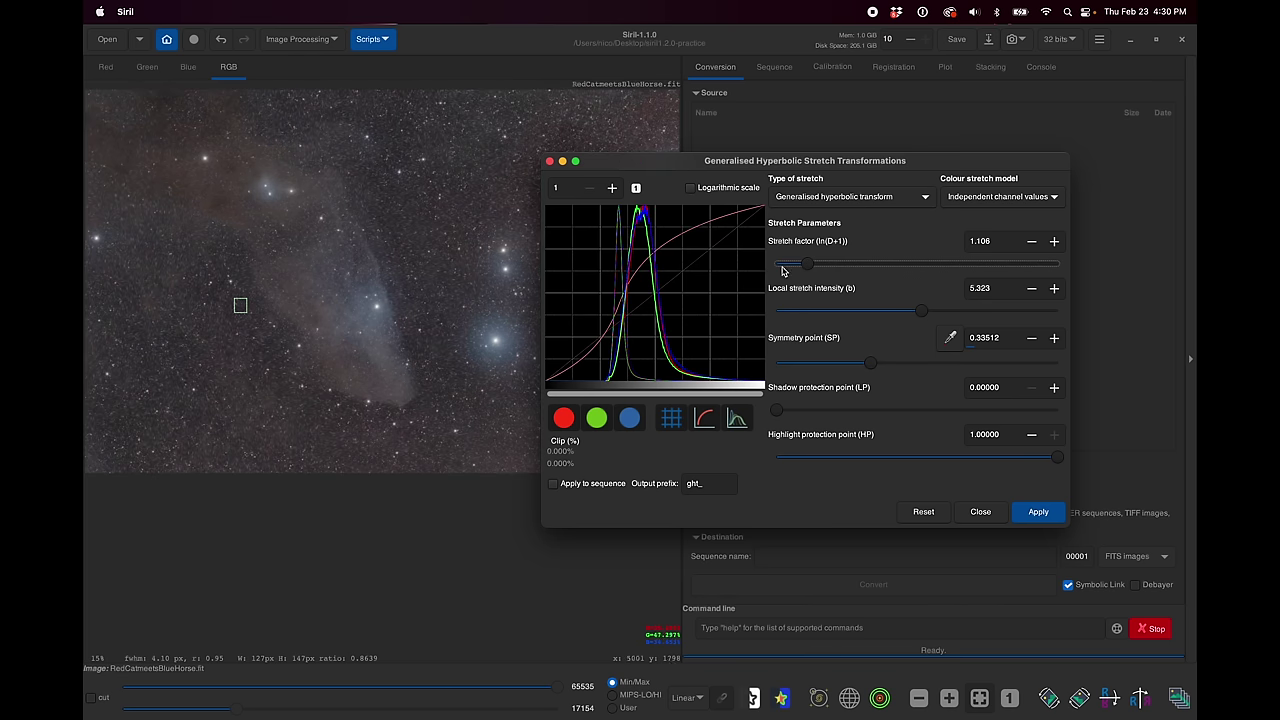
pyautogui.click(923, 513)
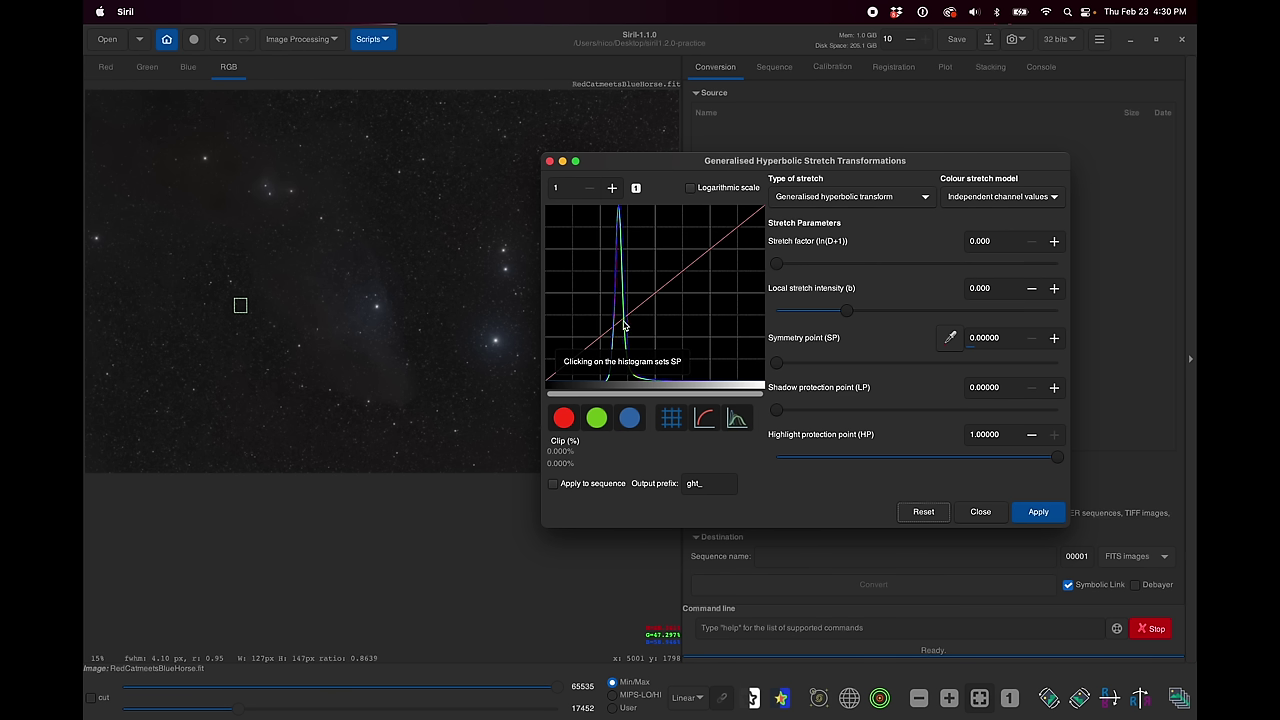
# Set the symmetry point at the histogram peak and fine-tune the stretch factor to 1.922
pyautogui.click(623, 325)
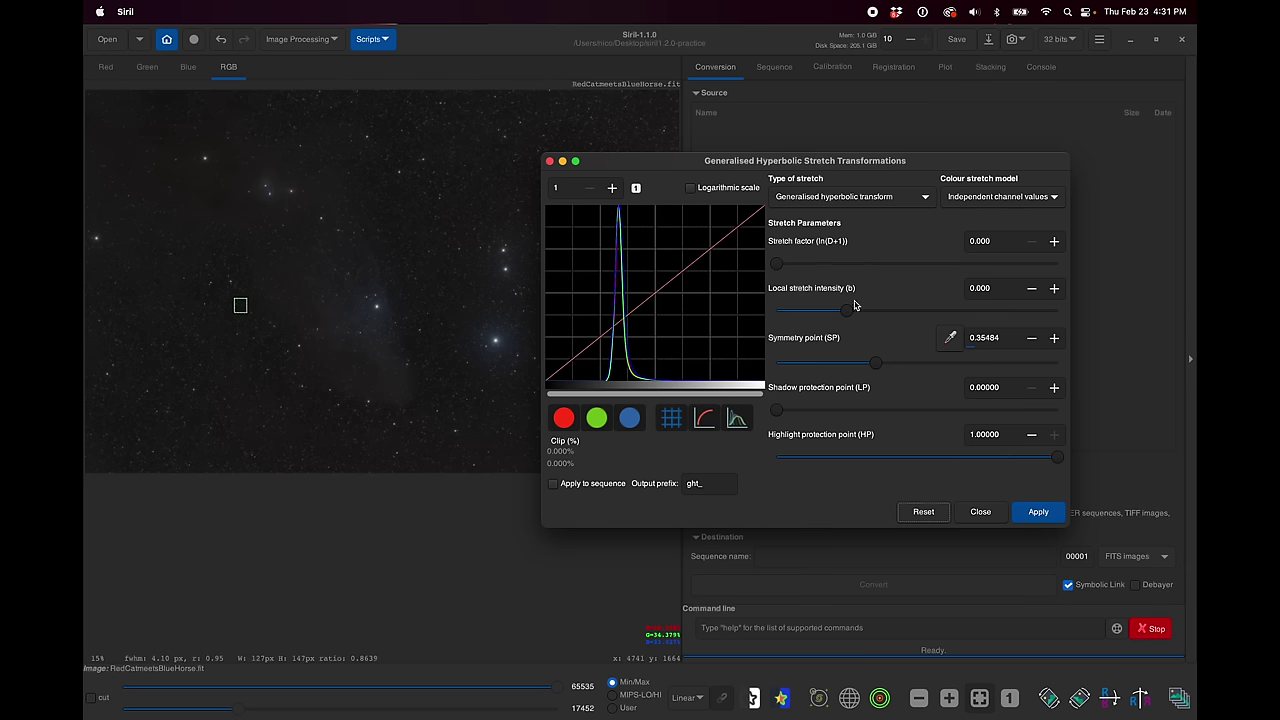
pyautogui.moveTo(847, 311)
pyautogui.mouseDown()
pyautogui.moveTo(864, 314)
pyautogui.moveTo(849, 312)
pyautogui.mouseUp()
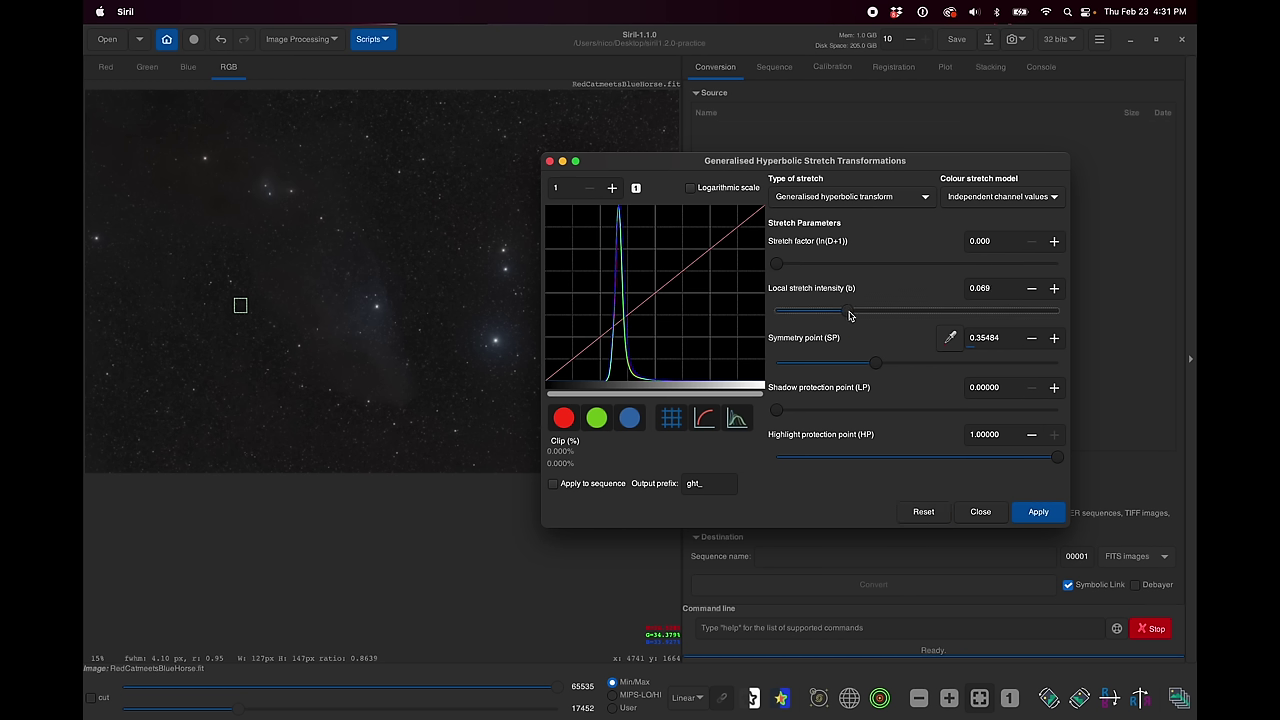
pyautogui.click(1031, 289)
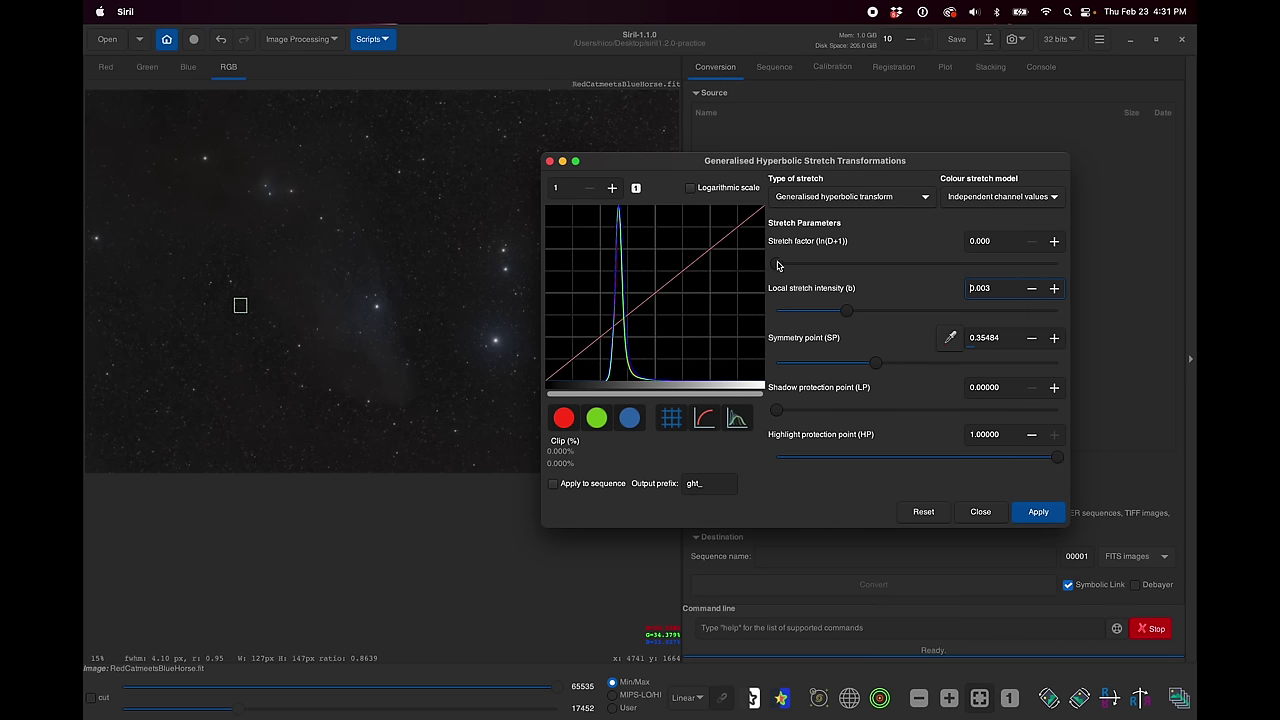
pyautogui.moveTo(778, 265); pyautogui.dragTo(836, 268)
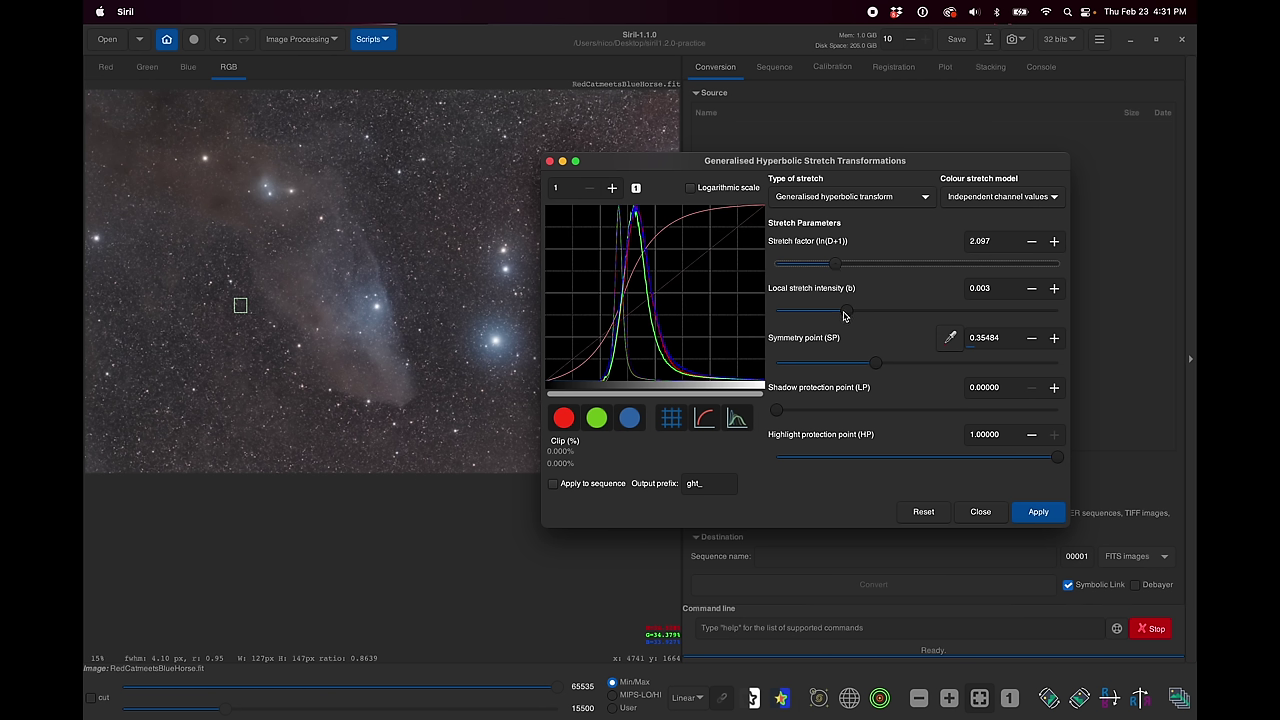
pyautogui.press('Left')
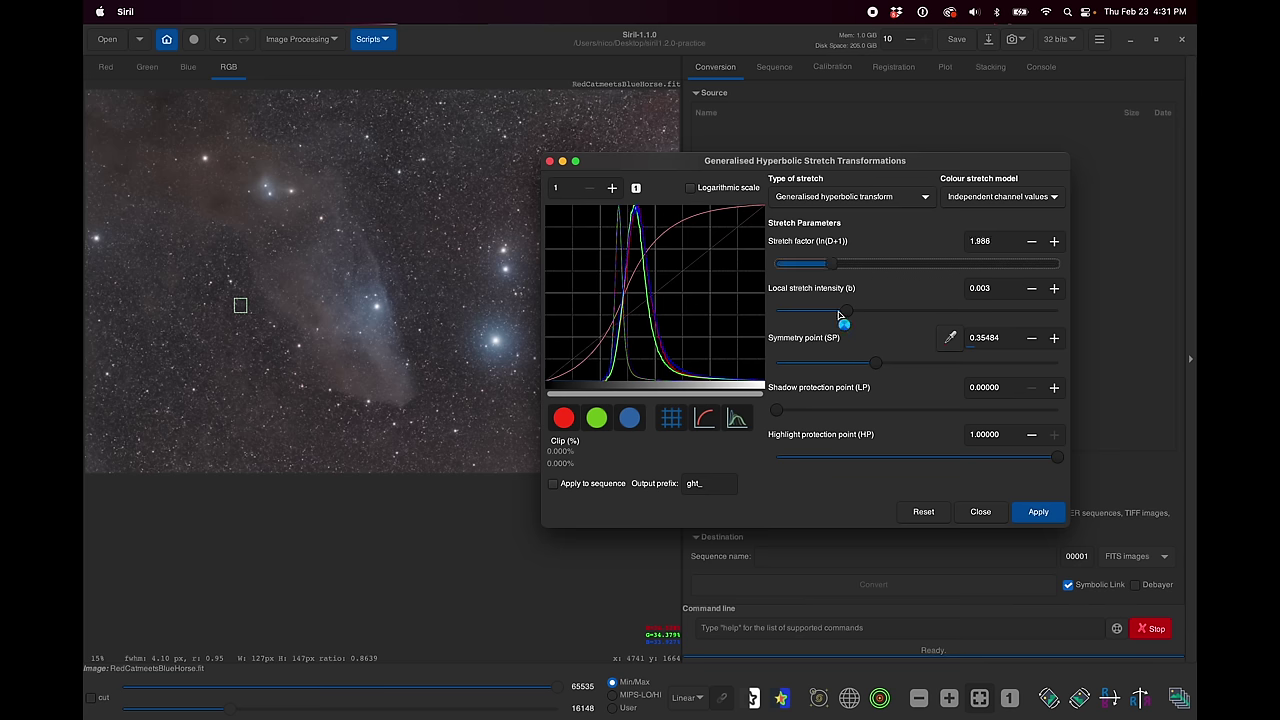
pyautogui.press('Right')
pyautogui.press('Right')
pyautogui.press('Right')
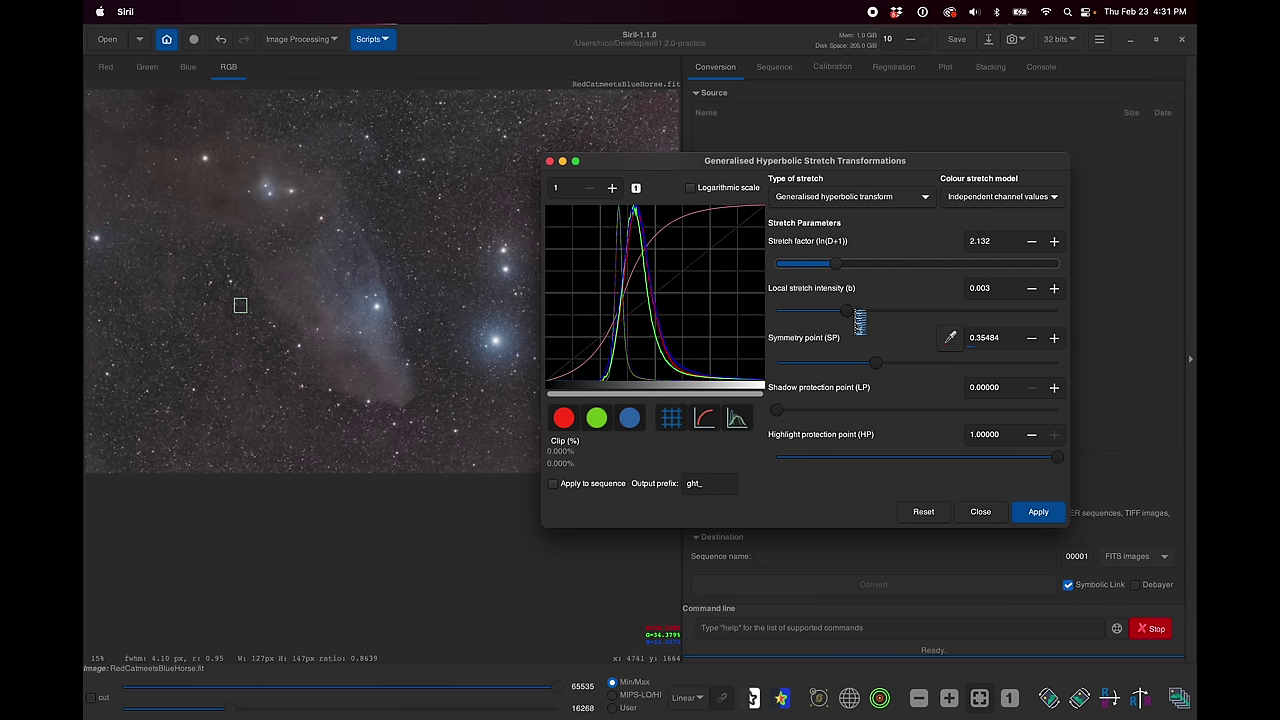
pyautogui.press('Left')
pyautogui.press('Left')
pyautogui.press('Left')
pyautogui.press('Left')
pyautogui.press('Left')
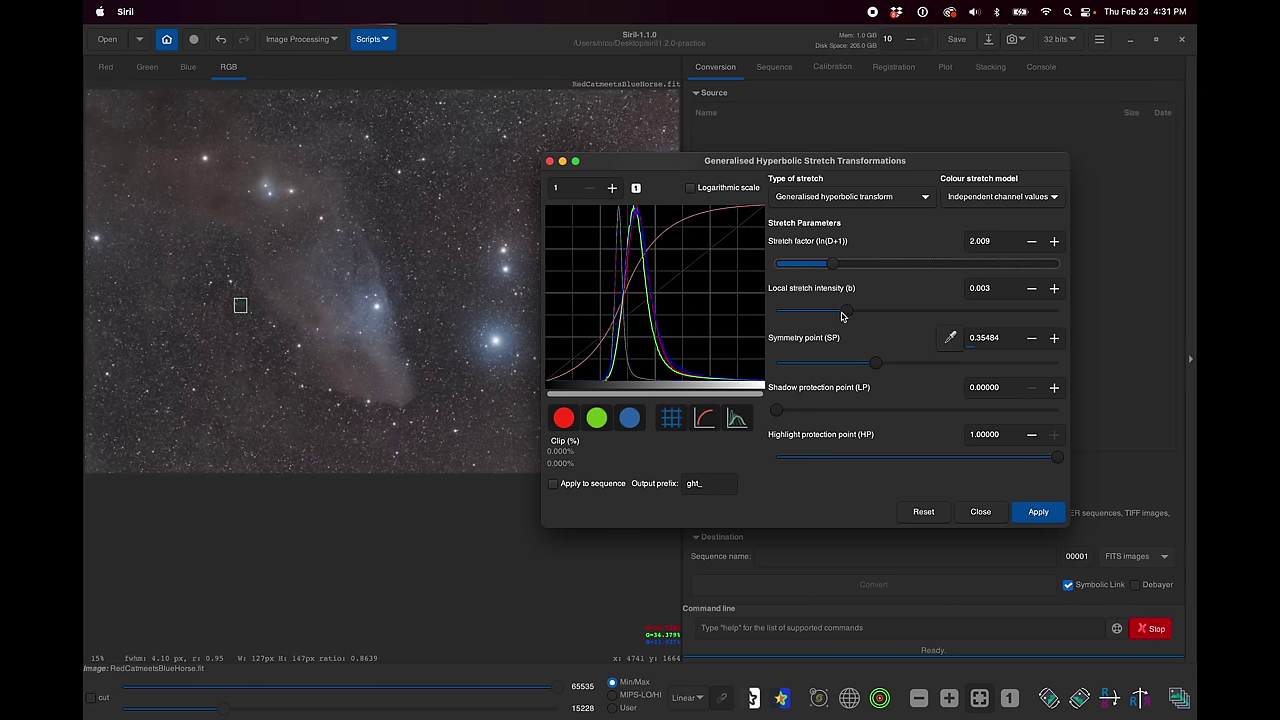
pyautogui.press('Left')
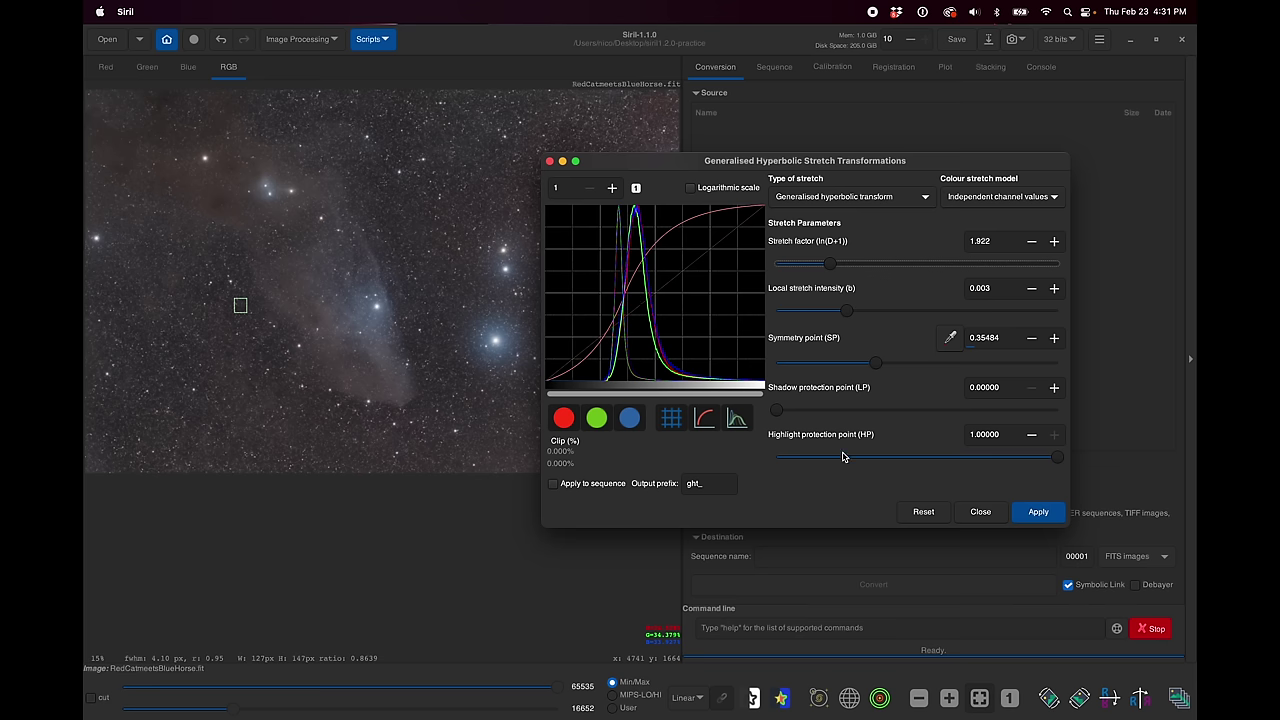
# Set highlight protection to 0.53687 and local stretch intensity to -0.622
pyautogui.moveTo(667, 160); pyautogui.dragTo(725, 119)
pyautogui.moveTo(594, 160); pyautogui.dragTo(685, 305)
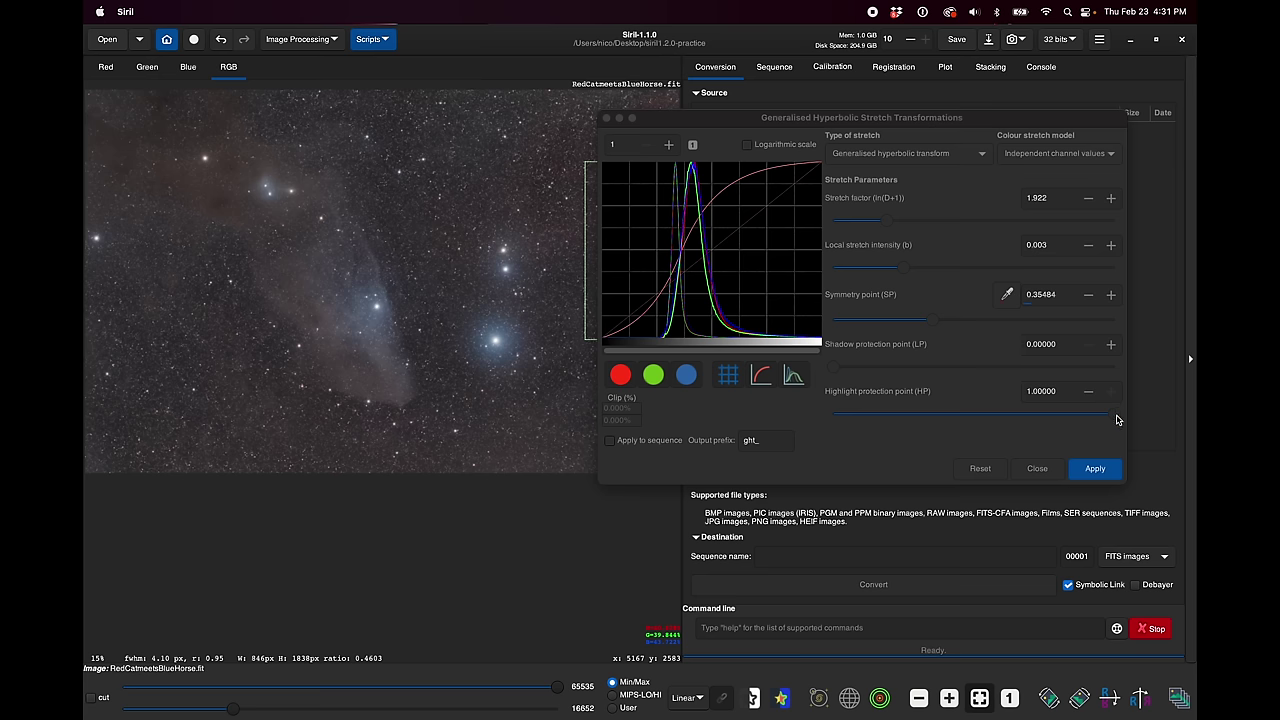
pyautogui.click(1115, 423)
pyautogui.moveTo(1116, 423); pyautogui.dragTo(985, 418)
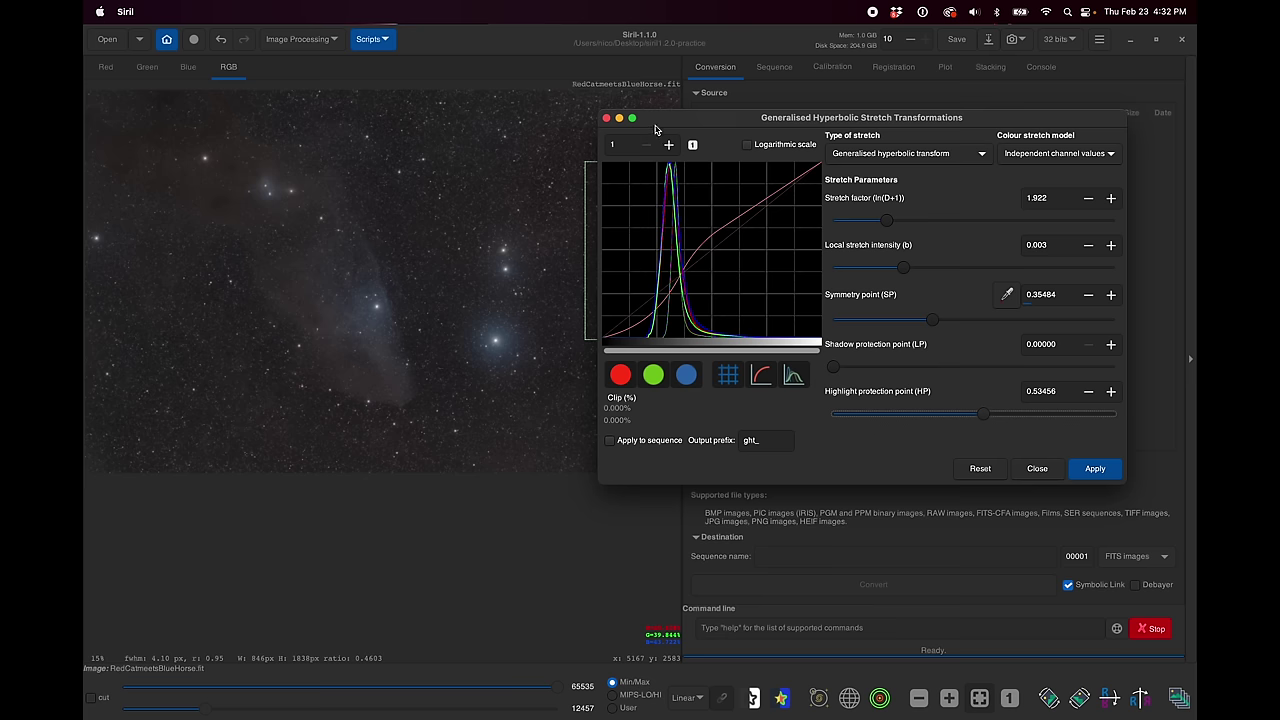
pyautogui.moveTo(655, 129)
pyautogui.mouseDown()
pyautogui.moveTo(721, 112)
pyautogui.moveTo(679, 93)
pyautogui.moveTo(690, 98)
pyautogui.moveTo(637, 133)
pyautogui.mouseUp()
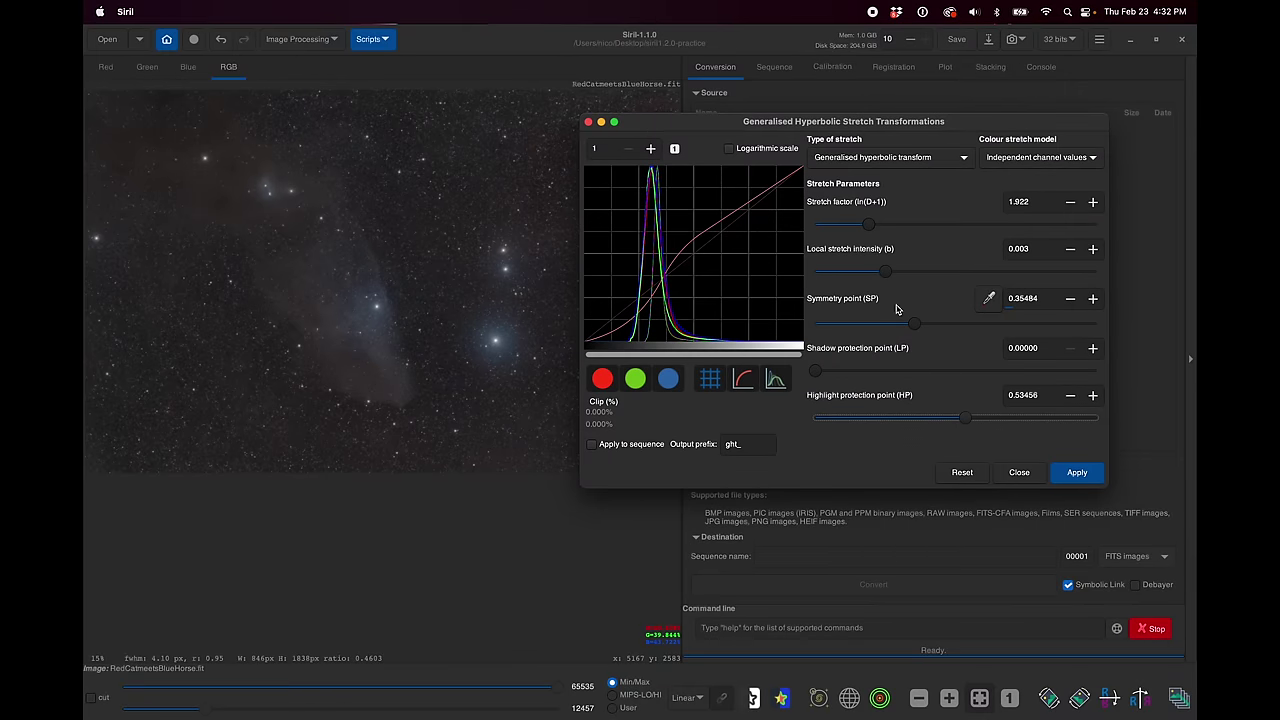
pyautogui.moveTo(966, 420)
pyautogui.mouseDown()
pyautogui.moveTo(988, 428)
pyautogui.moveTo(946, 426)
pyautogui.mouseUp()
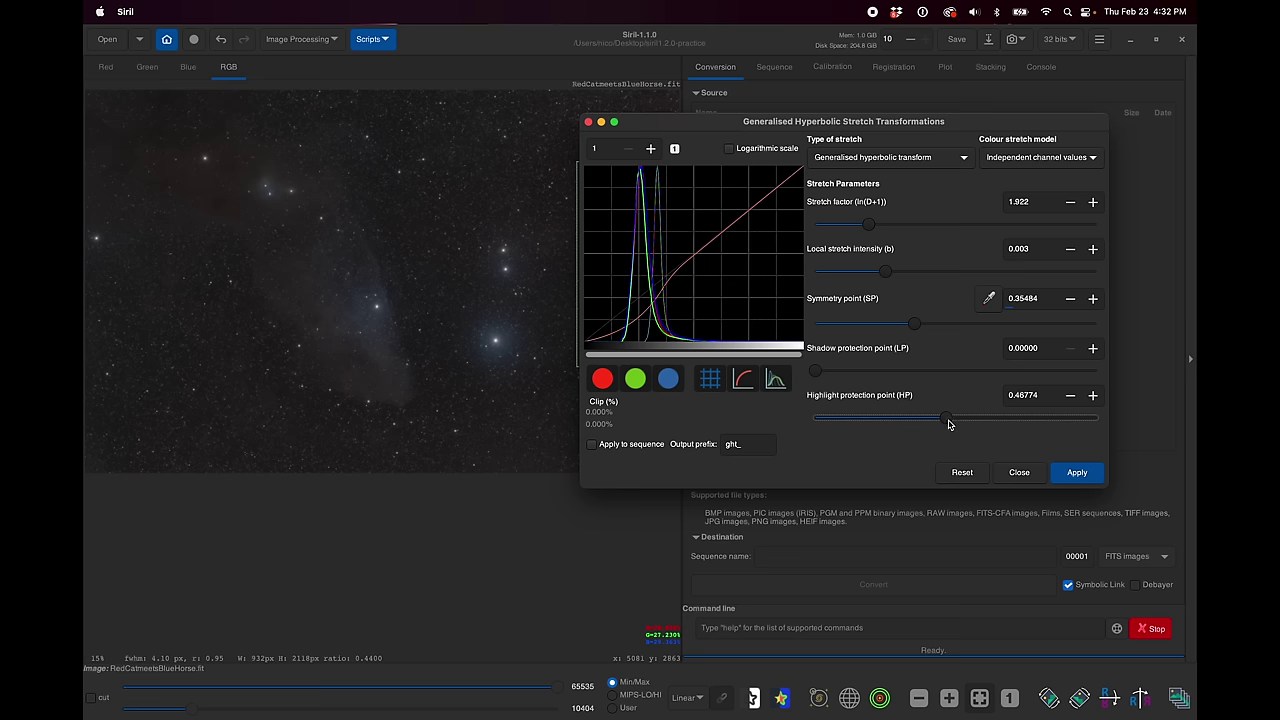
pyautogui.moveTo(949, 424); pyautogui.dragTo(992, 424)
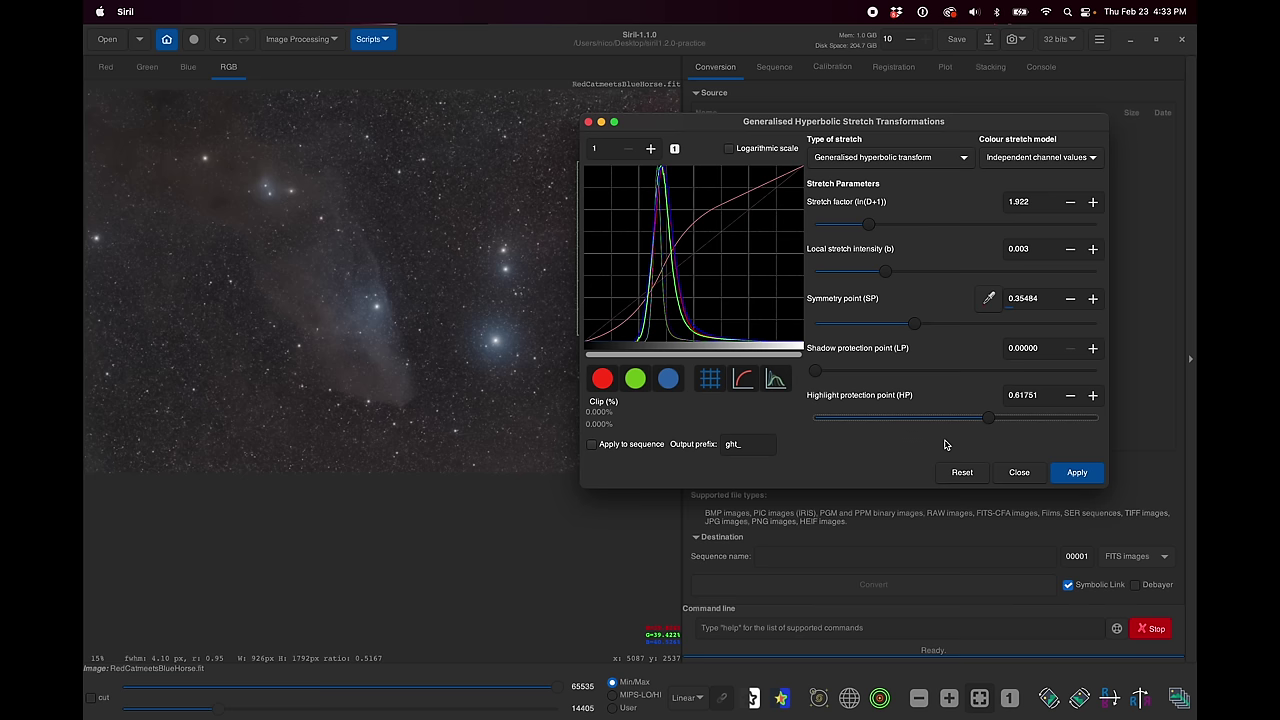
pyautogui.moveTo(990, 418); pyautogui.dragTo(967, 420)
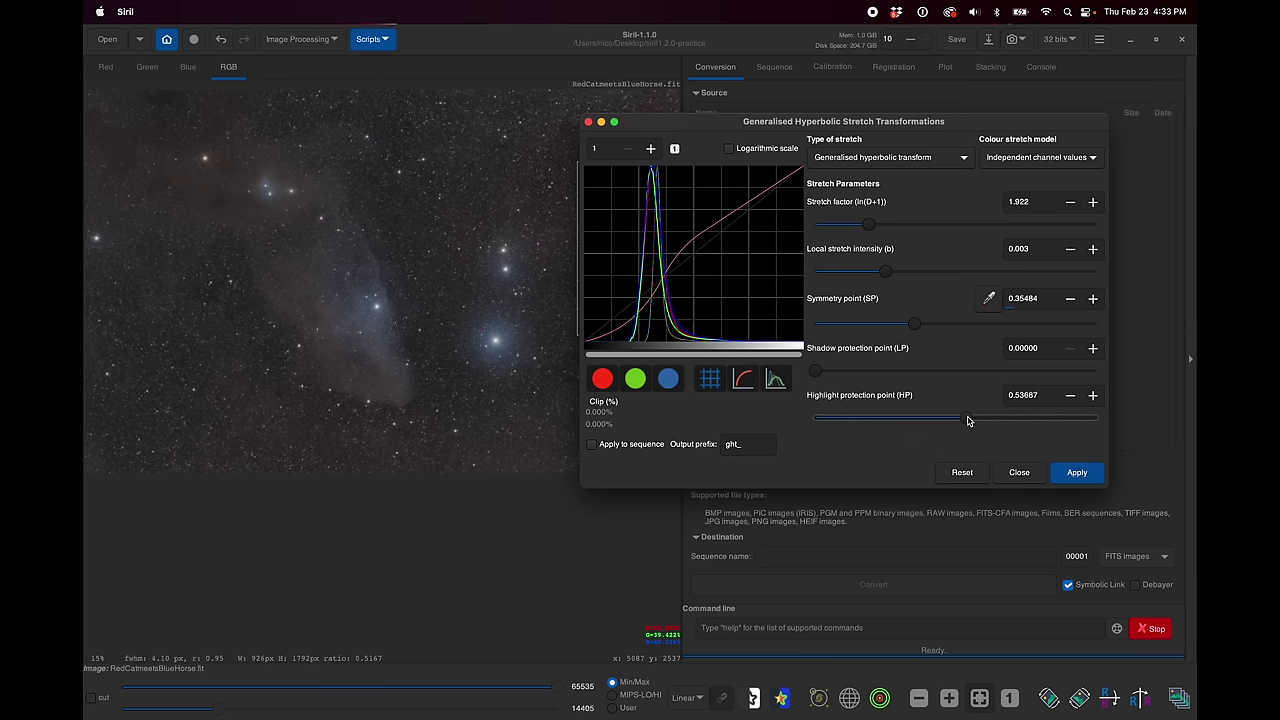
pyautogui.moveTo(579, 161); pyautogui.dragTo(619, 245)
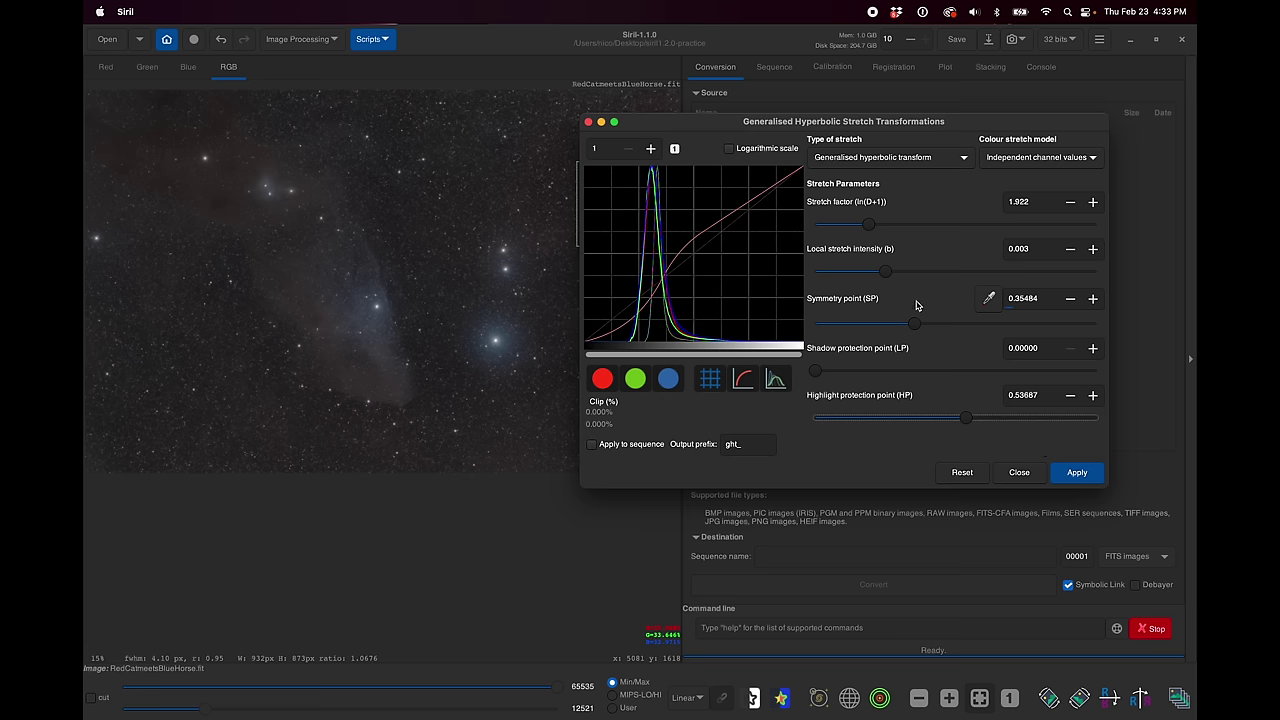
pyautogui.moveTo(886, 272); pyautogui.dragTo(879, 275)
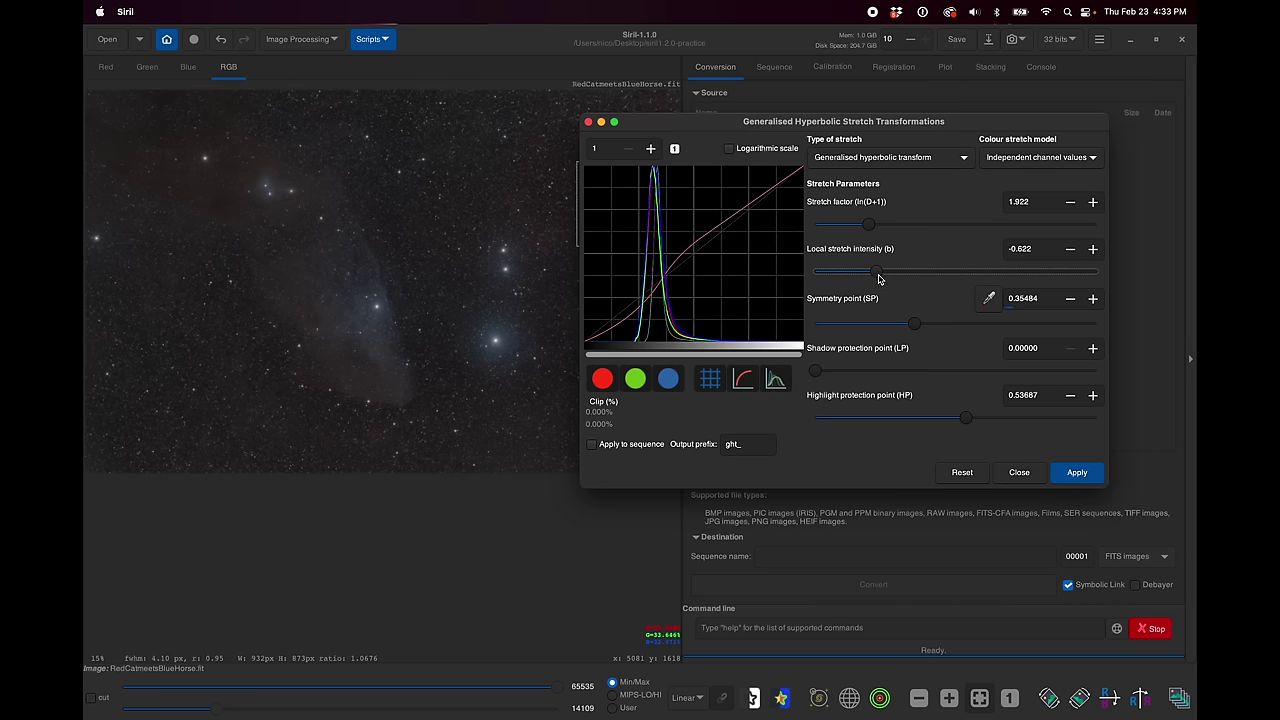
# Retune the stretch to factor 2.696, local intensity 0.576 and highlight protection 0.47235
pyautogui.moveTo(879, 277); pyautogui.dragTo(894, 277)
pyautogui.moveTo(578, 162)
pyautogui.mouseDown()
pyautogui.moveTo(320, 316)
pyautogui.moveTo(716, 232)
pyautogui.mouseUp()
pyautogui.moveTo(895, 272); pyautogui.dragTo(870, 272)
pyautogui.moveTo(576, 275); pyautogui.dragTo(941, 262)
pyautogui.moveTo(870, 225); pyautogui.dragTo(899, 230)
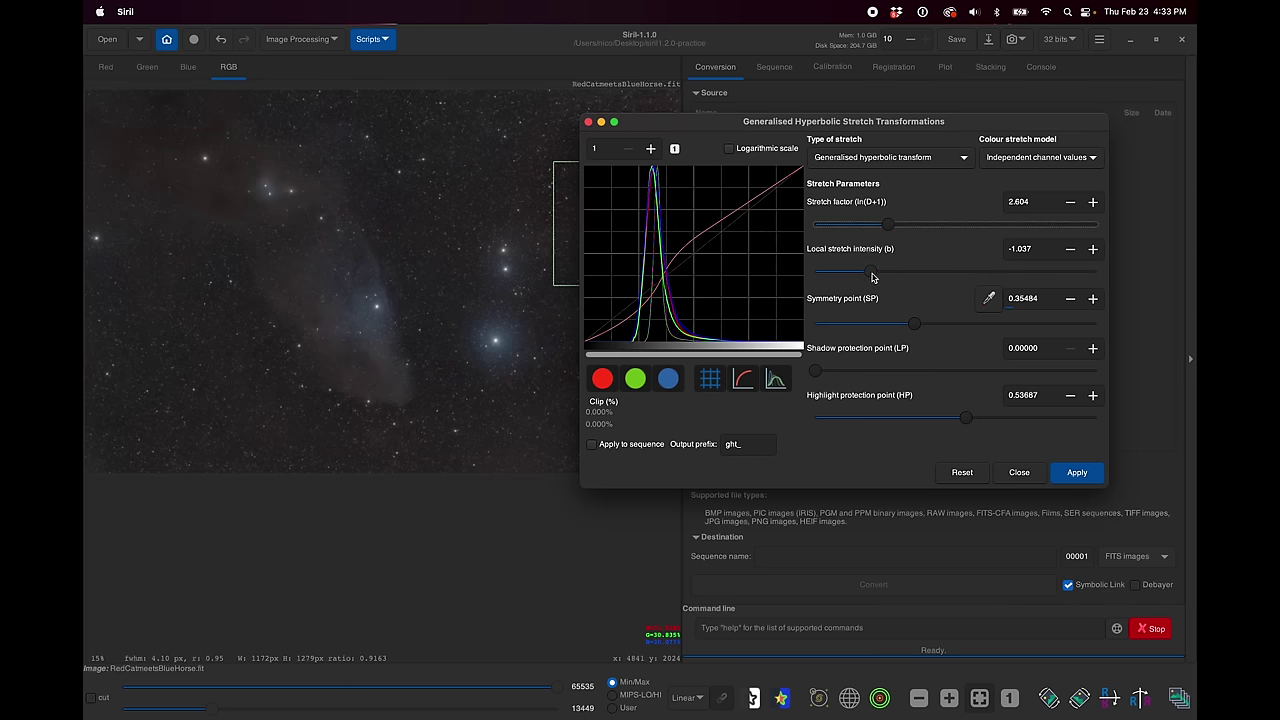
pyautogui.click(872, 277)
pyautogui.moveTo(873, 278); pyautogui.dragTo(894, 283)
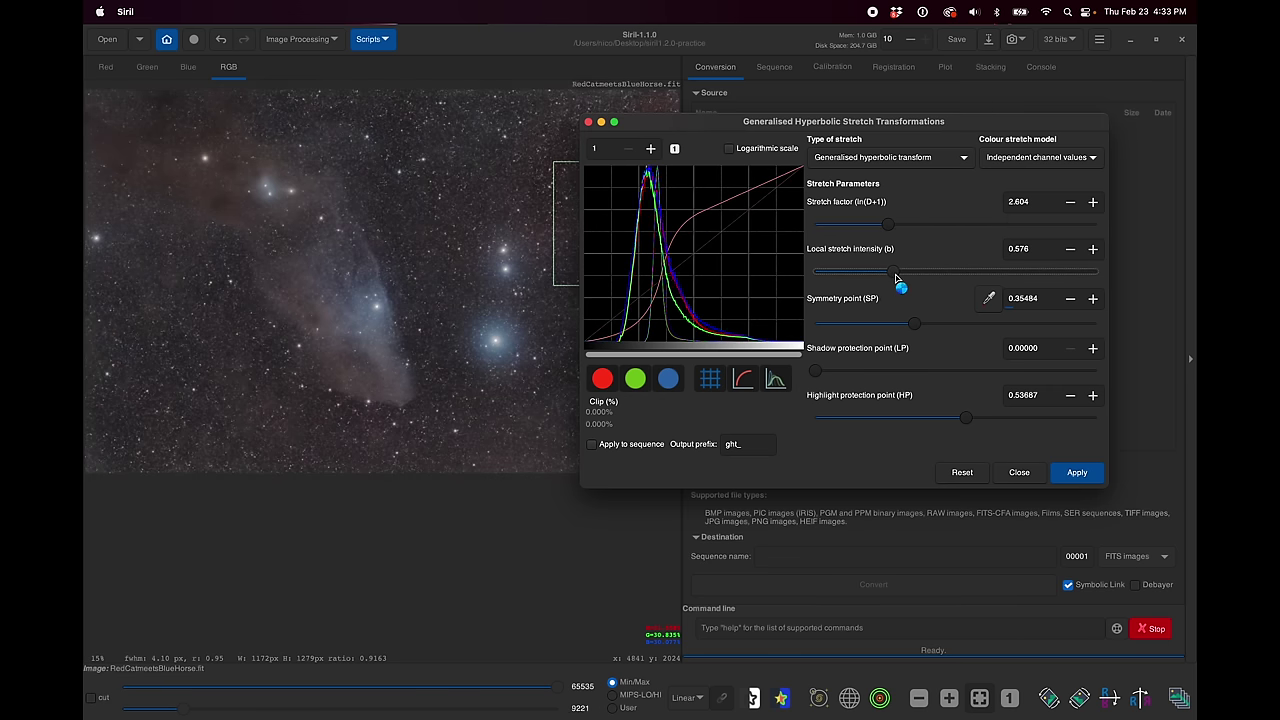
pyautogui.moveTo(893, 228); pyautogui.dragTo(891, 229)
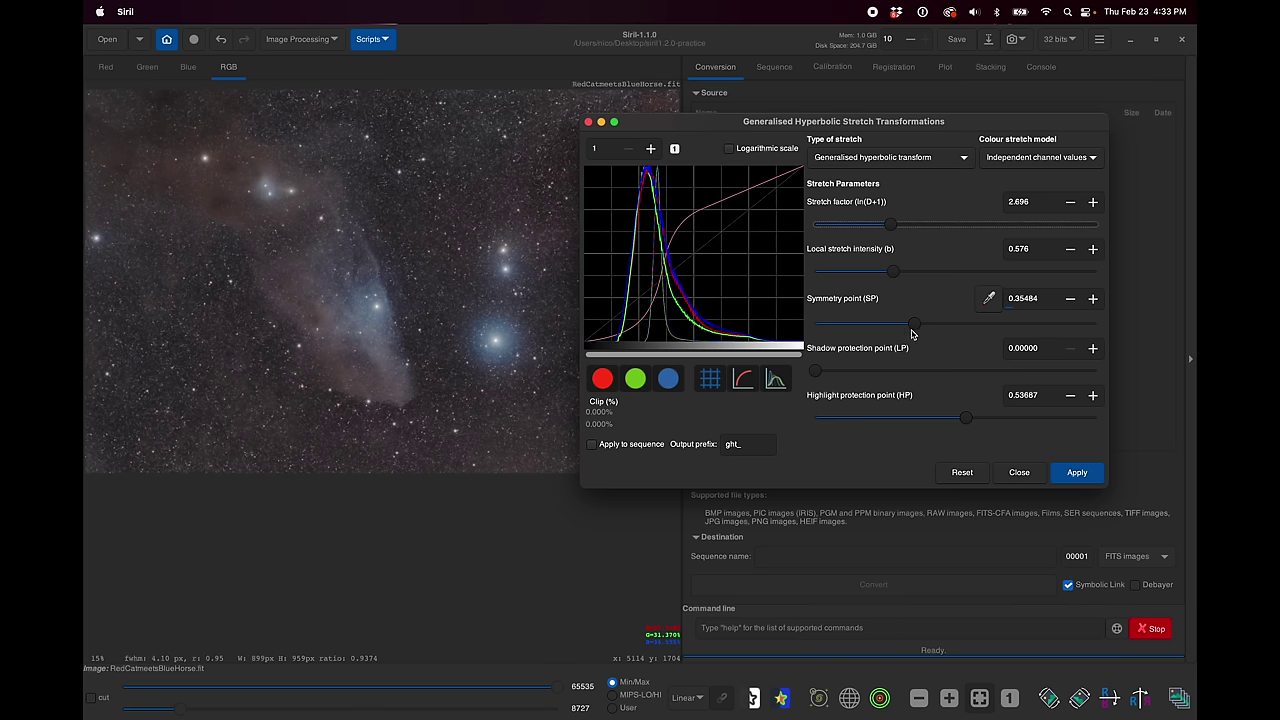
pyautogui.moveTo(914, 329); pyautogui.dragTo(915, 329)
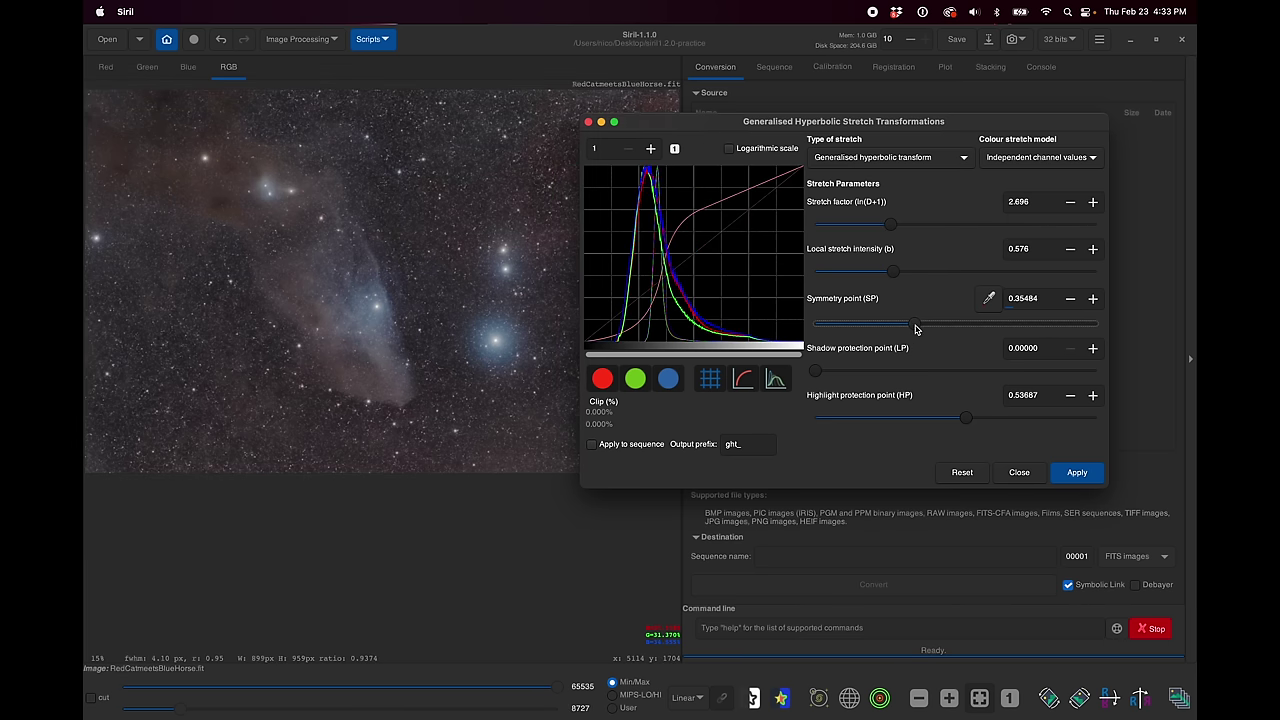
pyautogui.moveTo(966, 418); pyautogui.dragTo(952, 420)
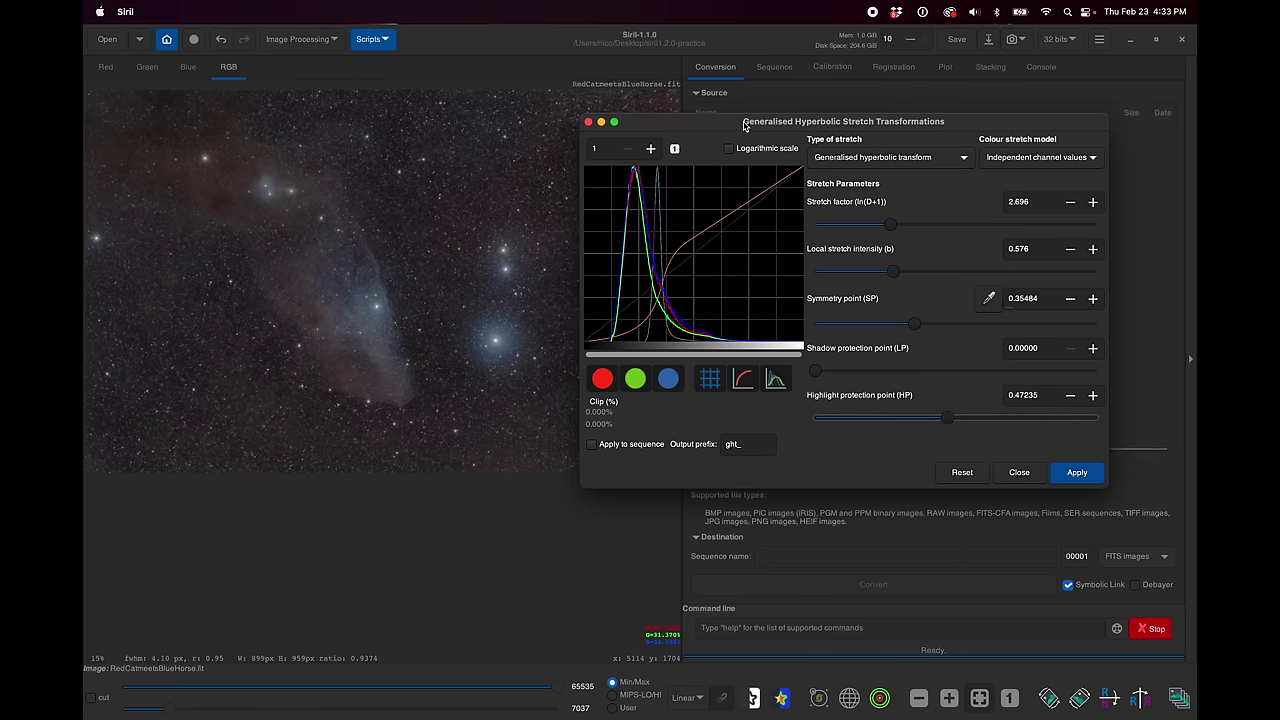
# Move the stretch dialog aside, mark out image regions, then clear the selection
pyautogui.moveTo(743, 124); pyautogui.dragTo(834, 134)
pyautogui.moveTo(699, 220); pyautogui.dragTo(774, 132)
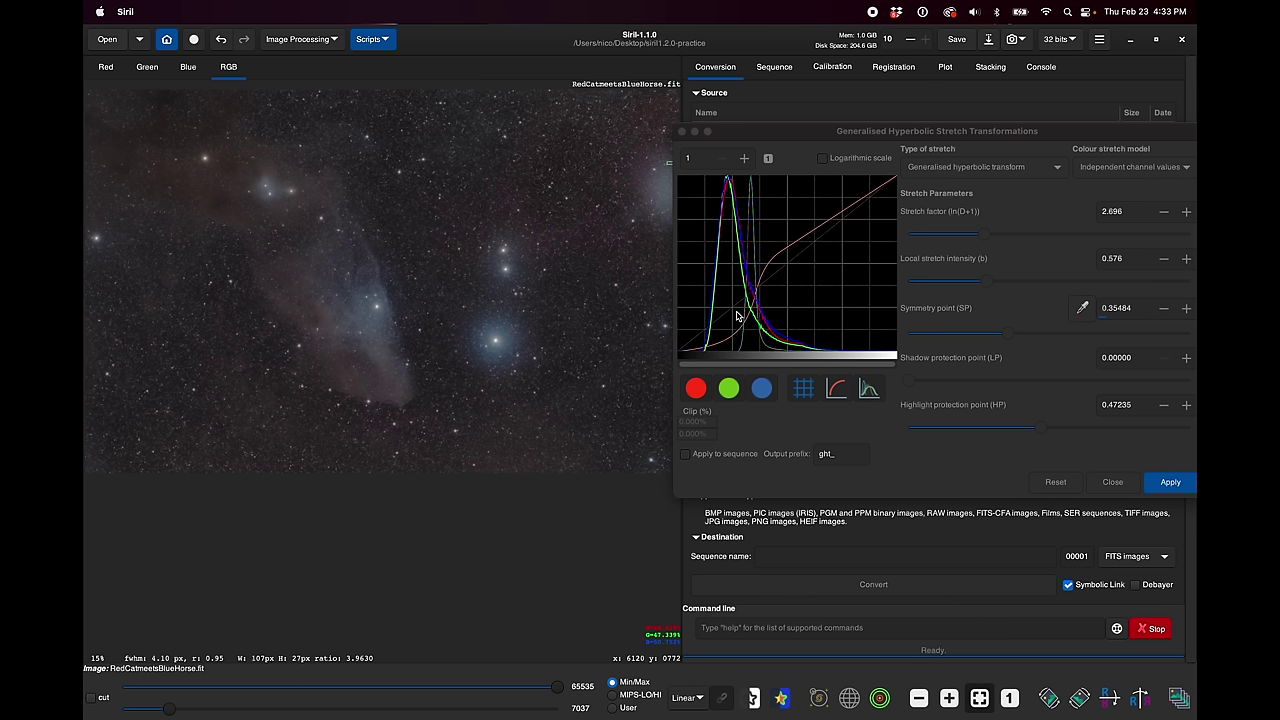
pyautogui.moveTo(763, 293); pyautogui.dragTo(582, 349)
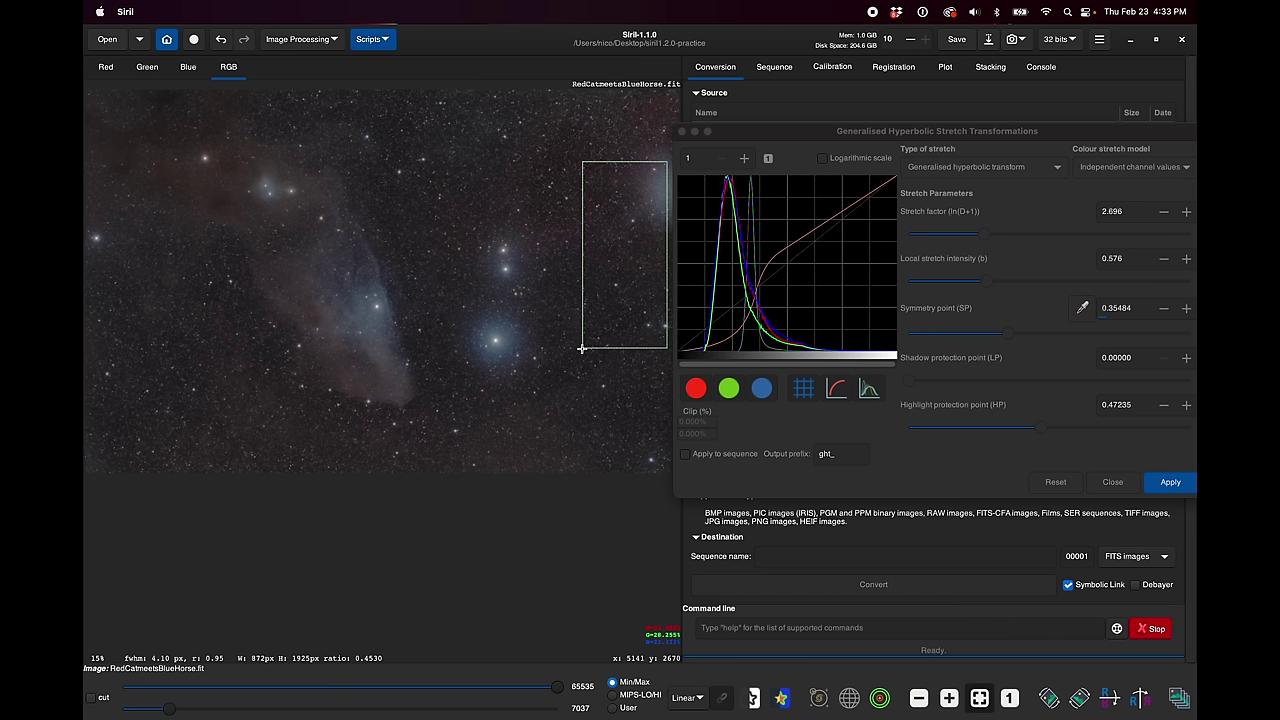
pyautogui.click(539, 428)
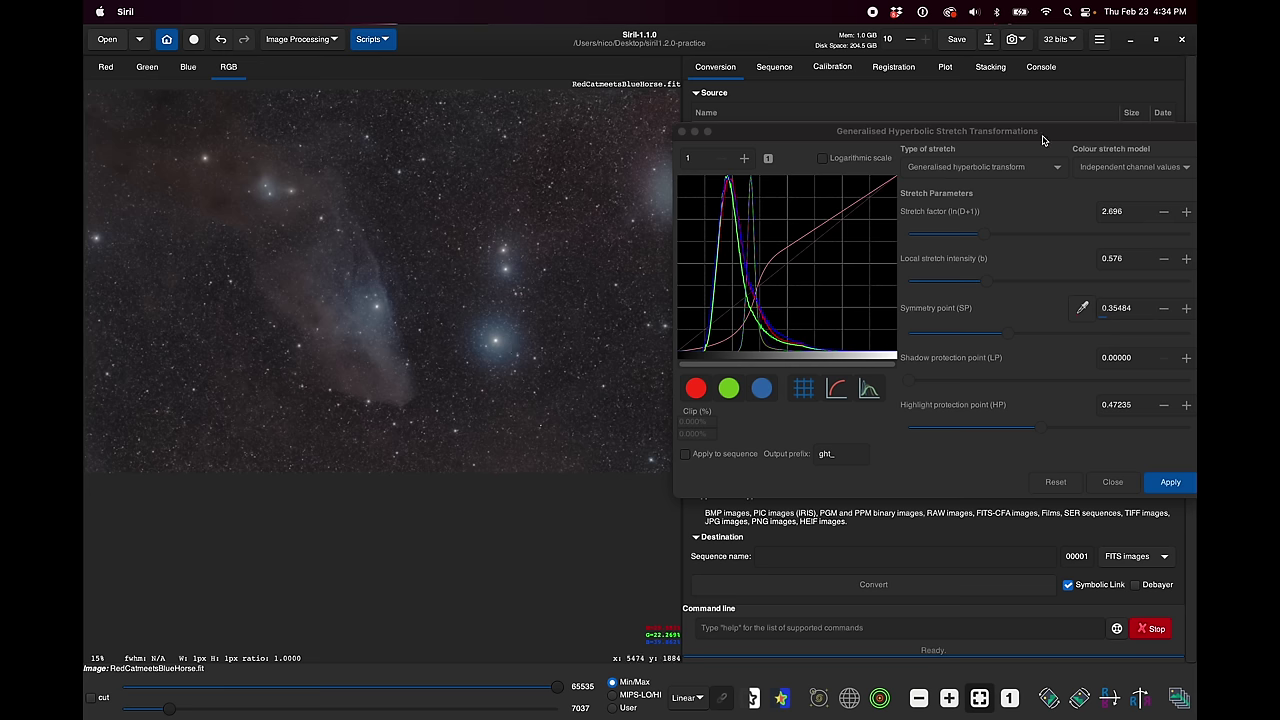
pyautogui.moveTo(1035, 134); pyautogui.dragTo(854, 115)
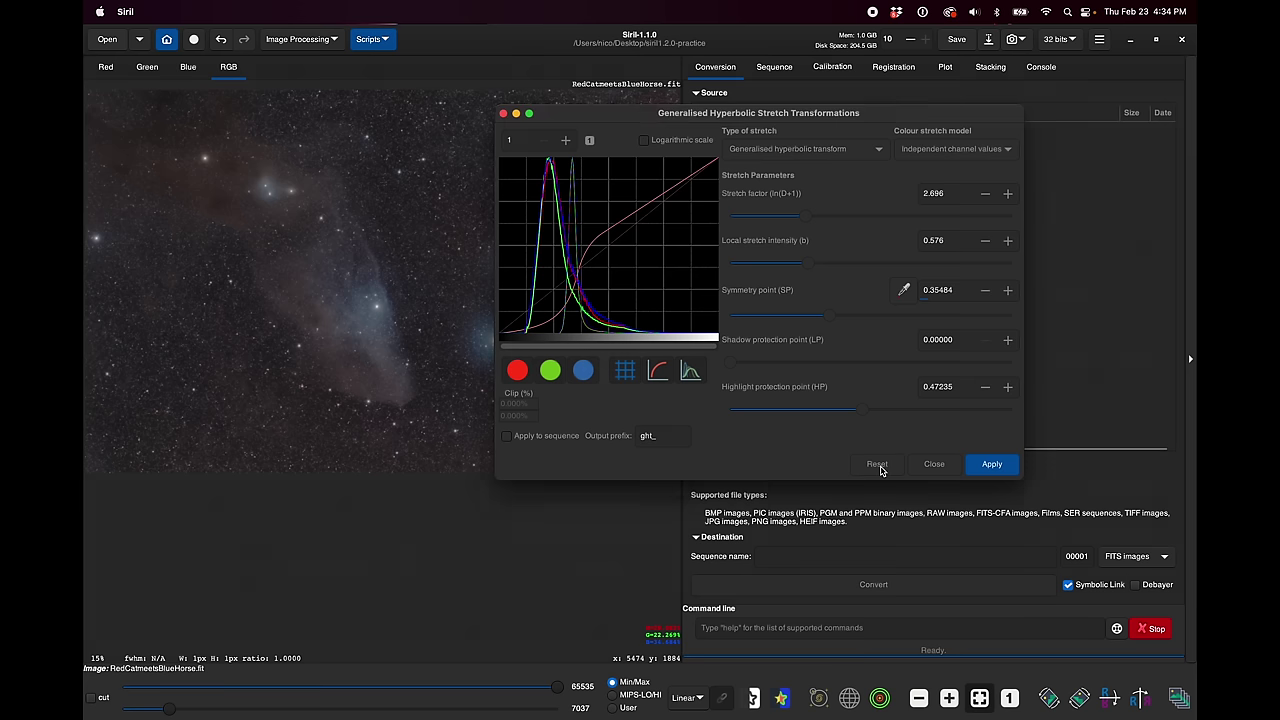
# Reset and apply a stretch with symmetry point 0.33724, factor 0.968, local intensity 1.452, highlight protection 0.87327
pyautogui.click(877, 464)
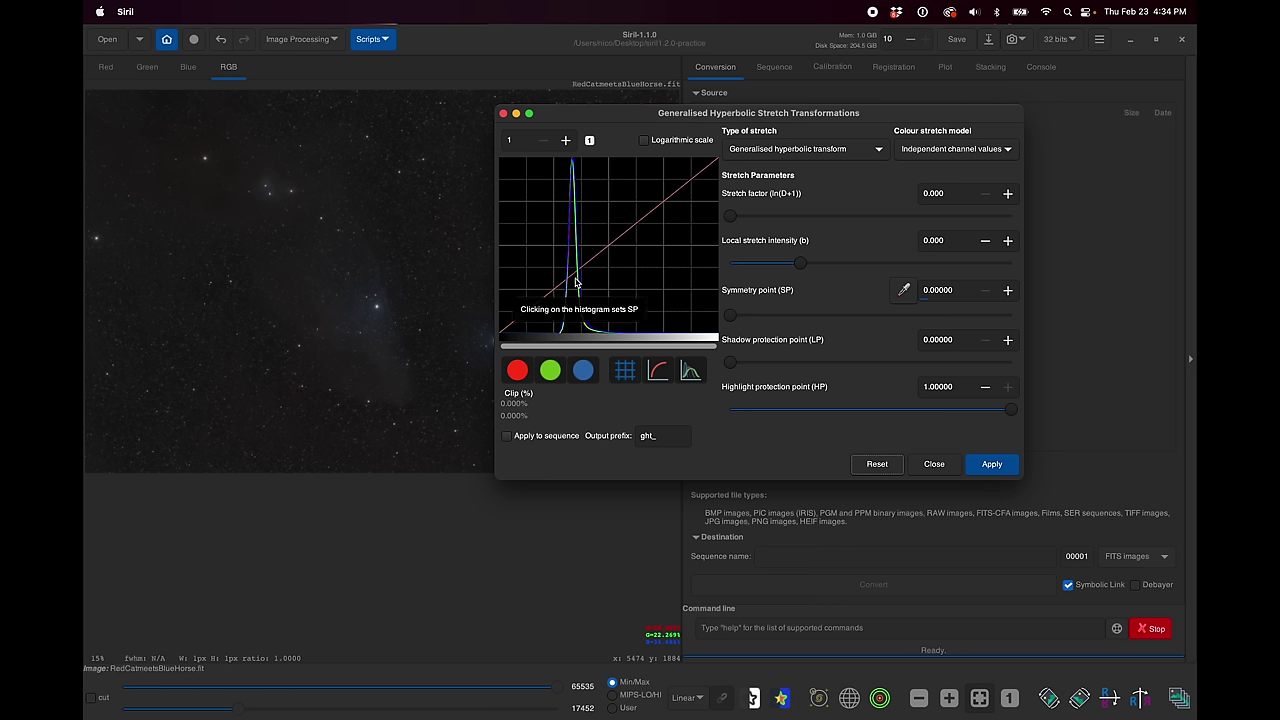
pyautogui.click(575, 283)
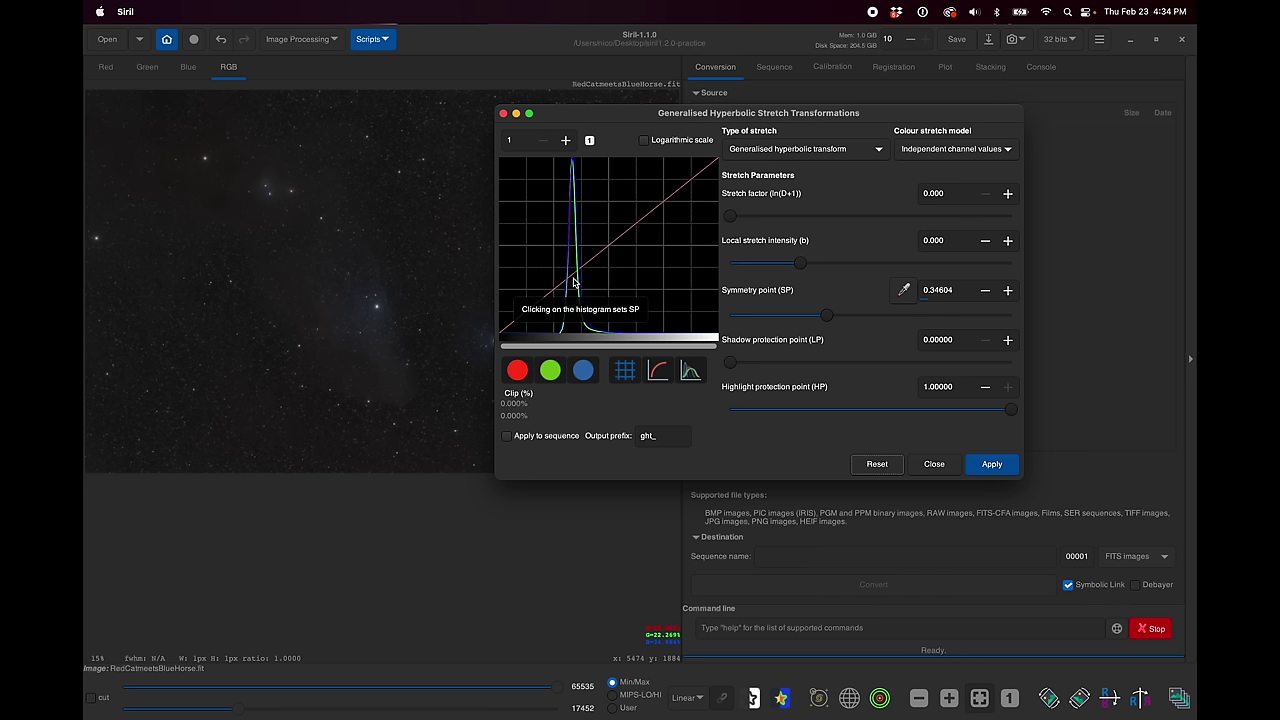
pyautogui.click(573, 283)
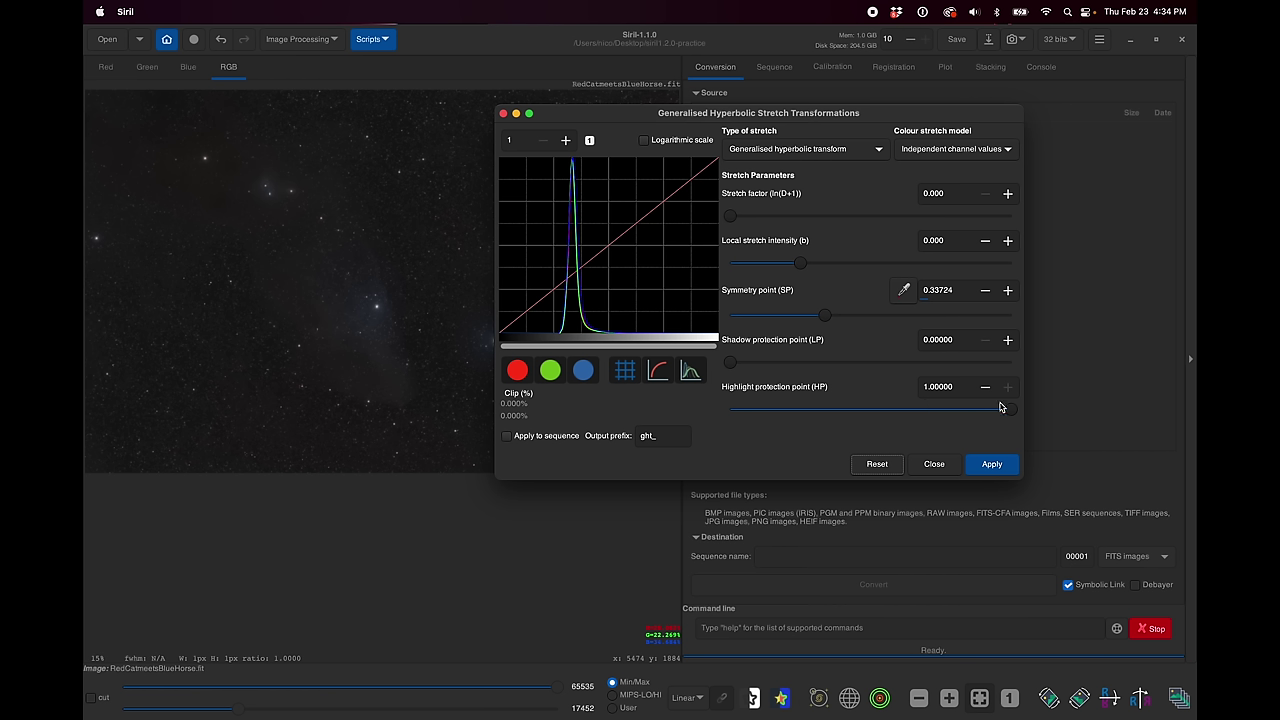
pyautogui.moveTo(1011, 410); pyautogui.dragTo(977, 416)
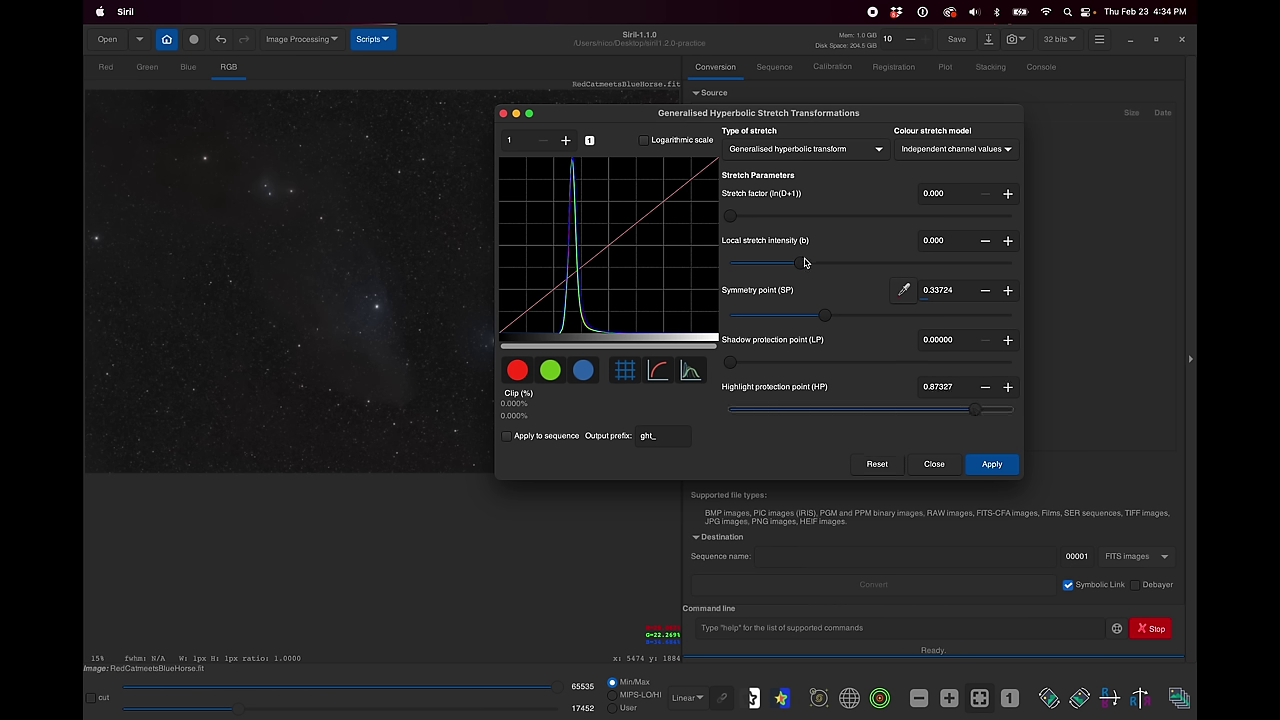
pyautogui.moveTo(803, 264); pyautogui.dragTo(821, 268)
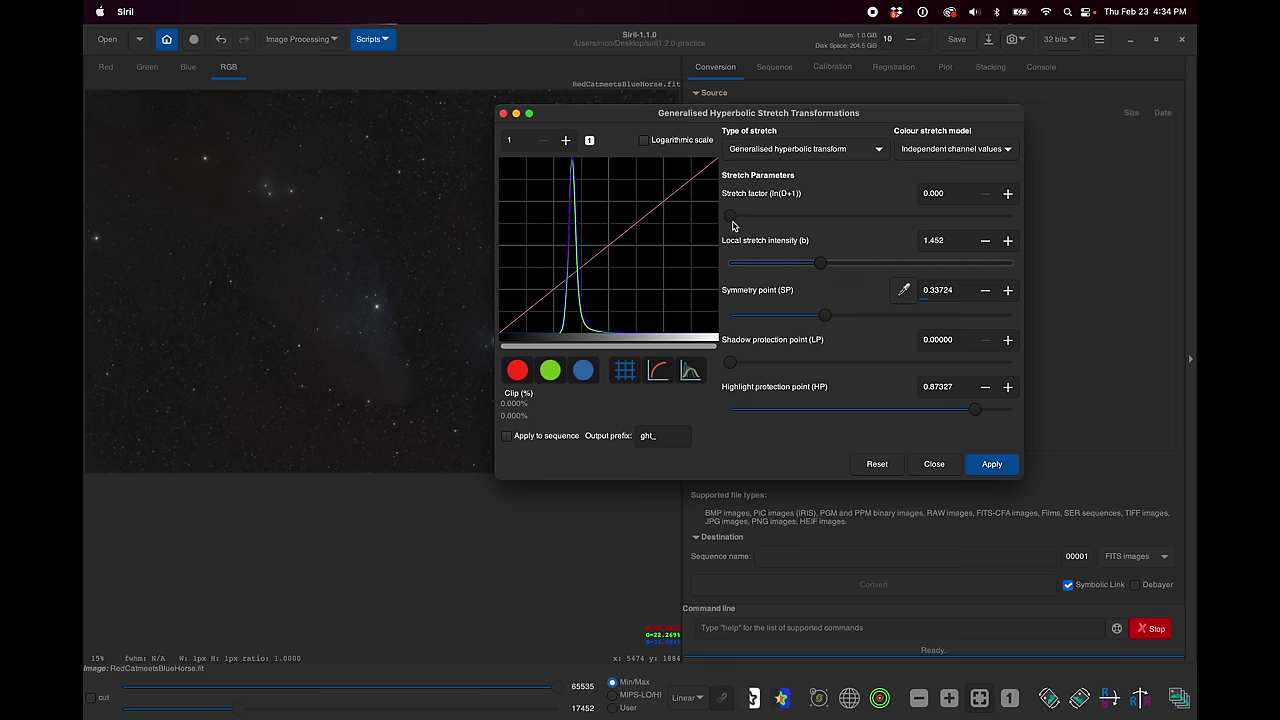
pyautogui.moveTo(732, 226); pyautogui.dragTo(793, 215)
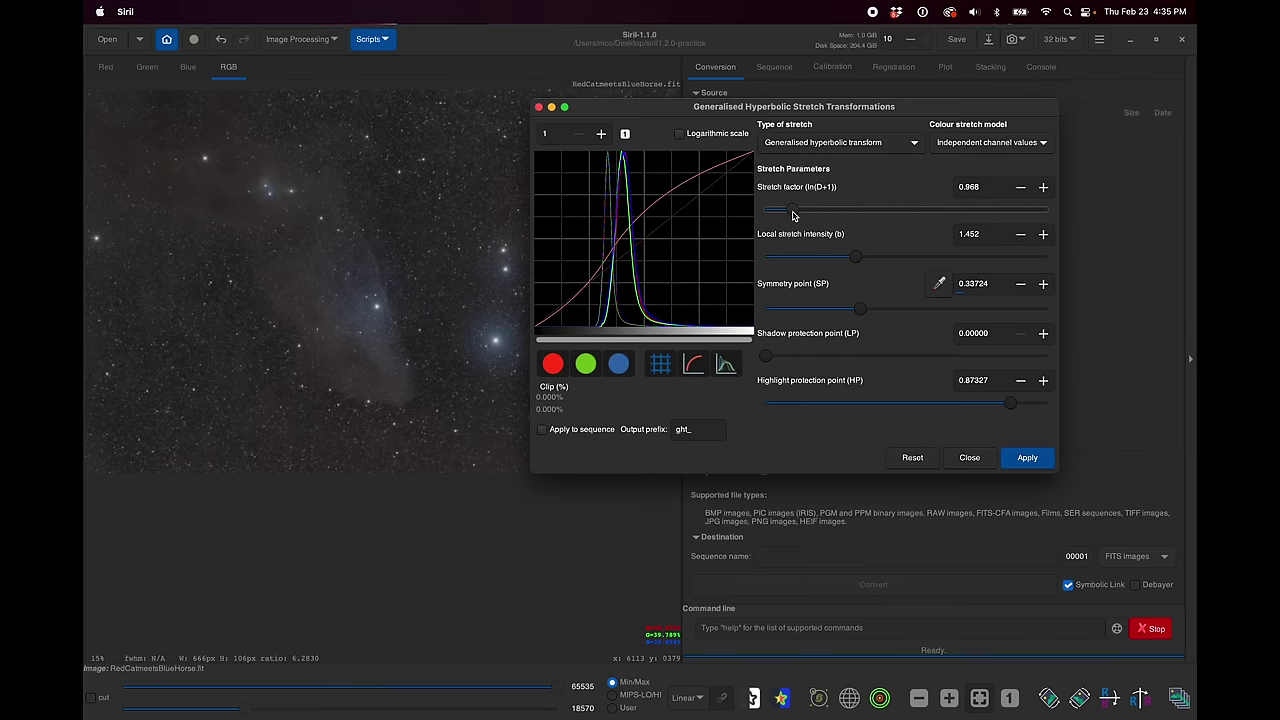
pyautogui.click(1026, 457)
pyautogui.click(969, 457)
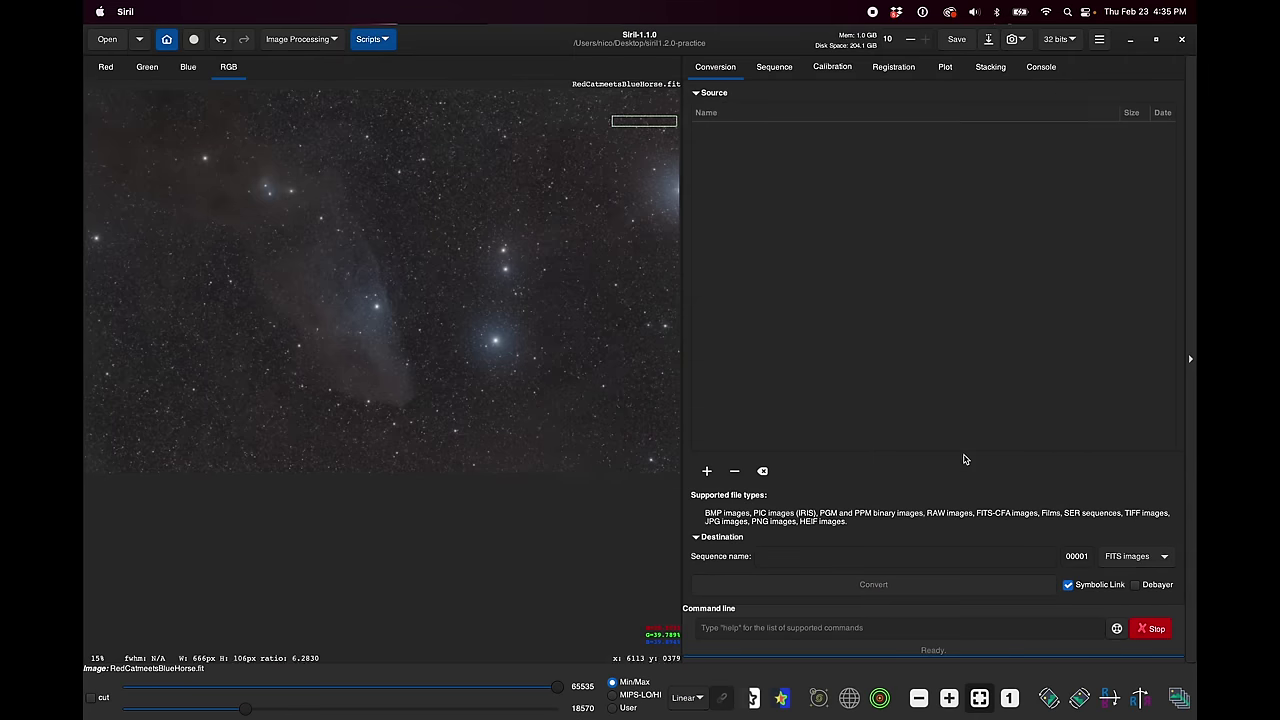
pyautogui.moveTo(612, 116); pyautogui.dragTo(486, 508)
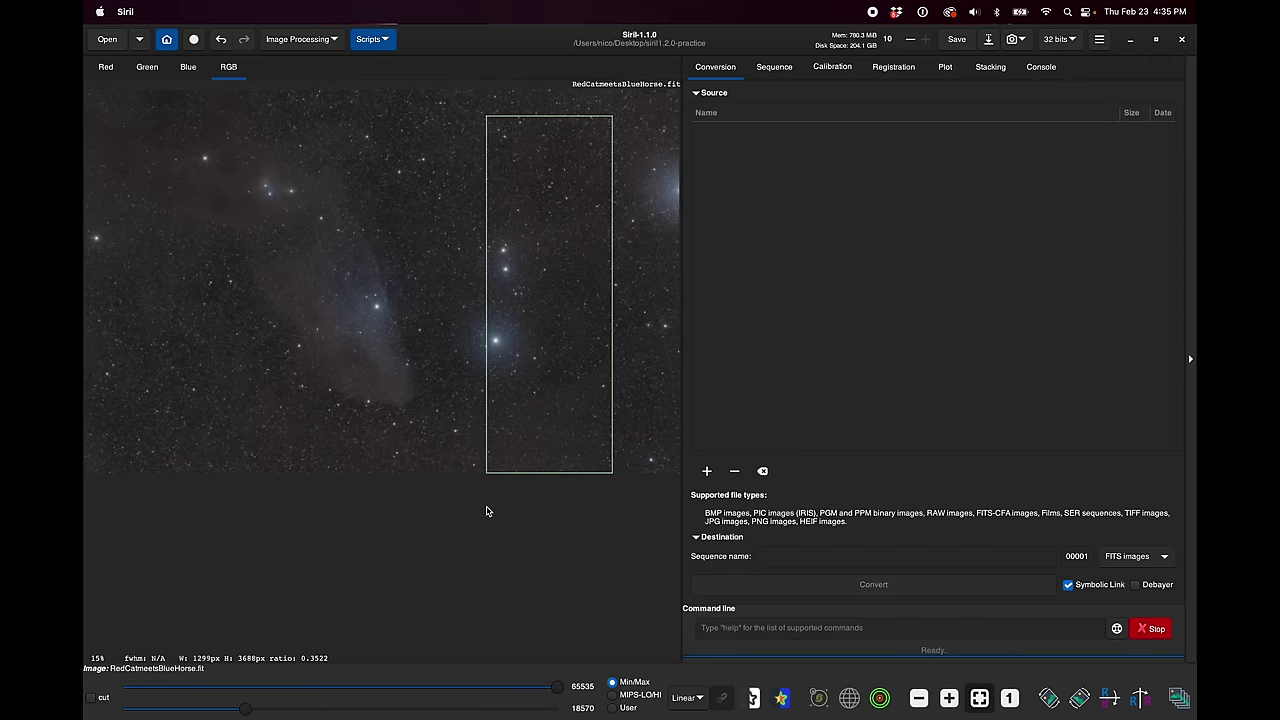
pyautogui.click(440, 435)
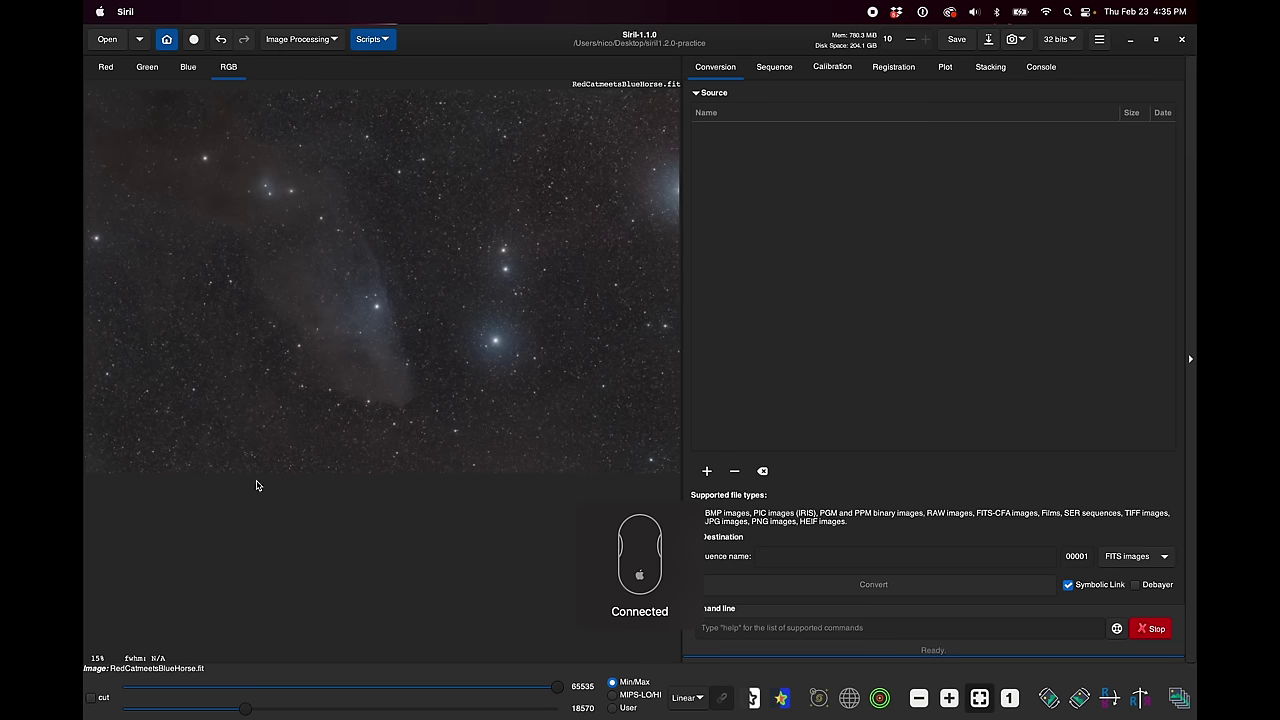
pyautogui.click(300, 40)
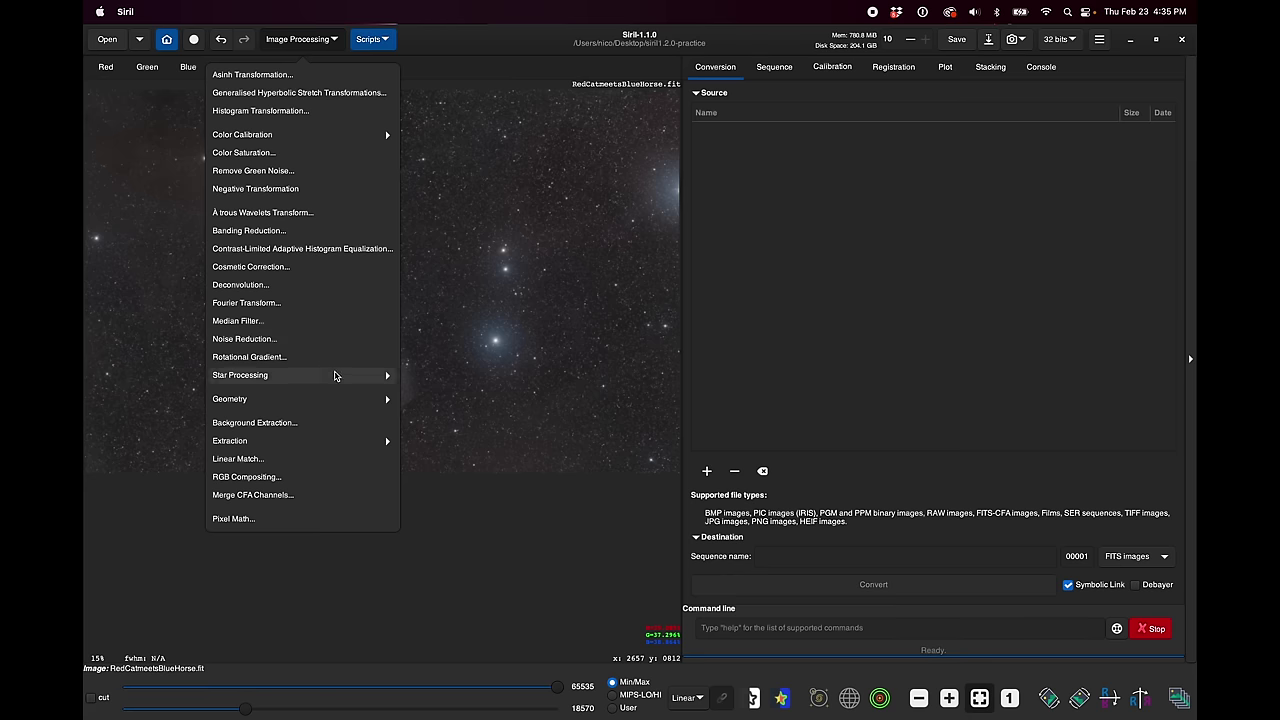
pyautogui.click(383, 376)
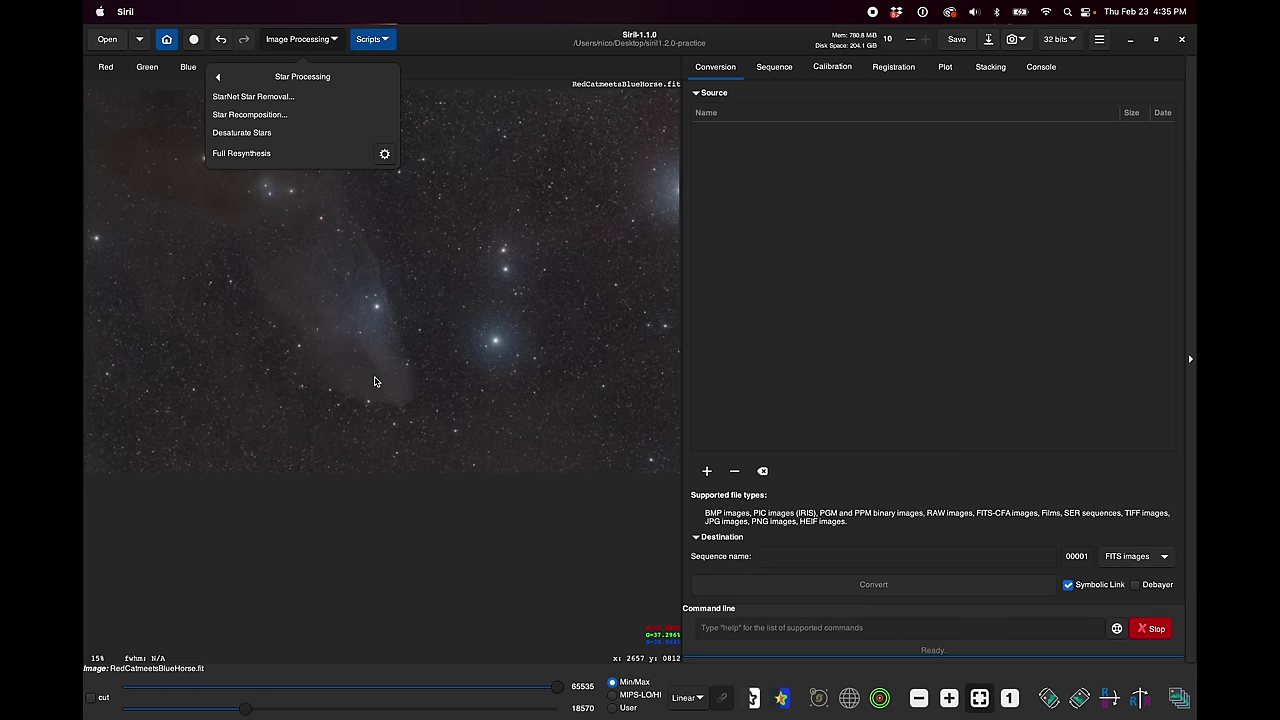
pyautogui.click(318, 42)
pyautogui.click(317, 42)
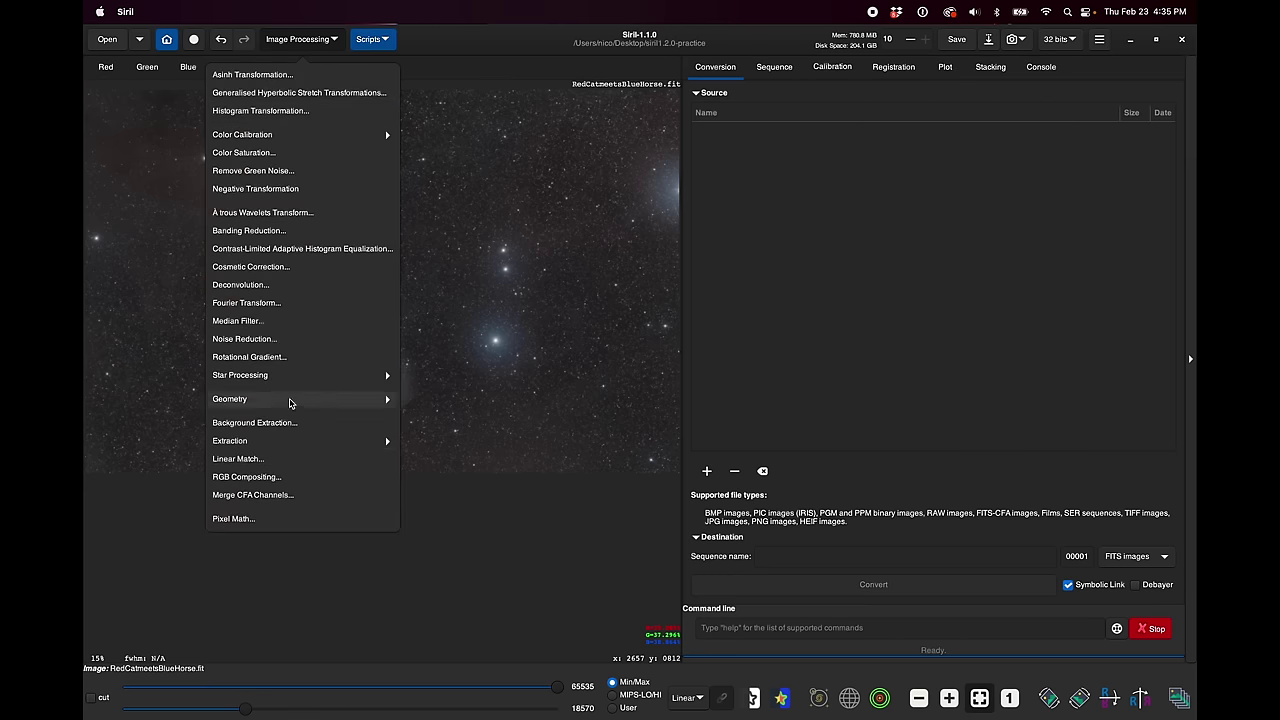
pyautogui.click(291, 378)
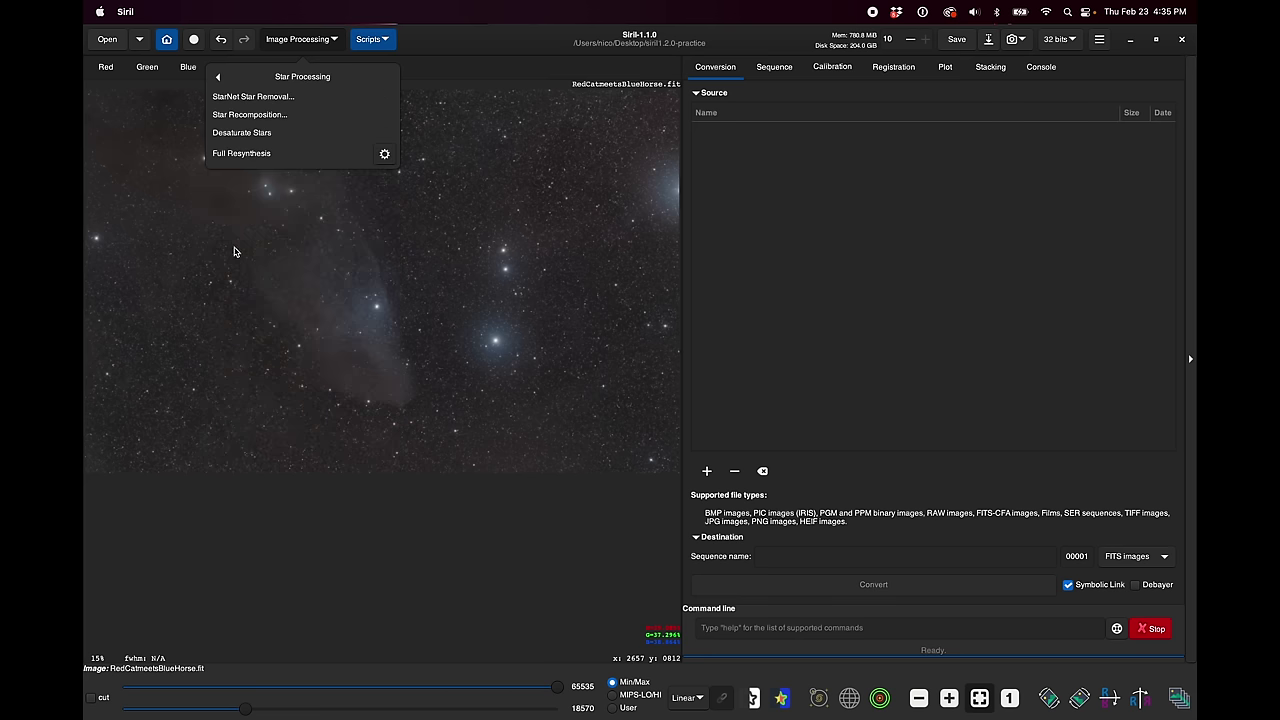
pyautogui.click(254, 97)
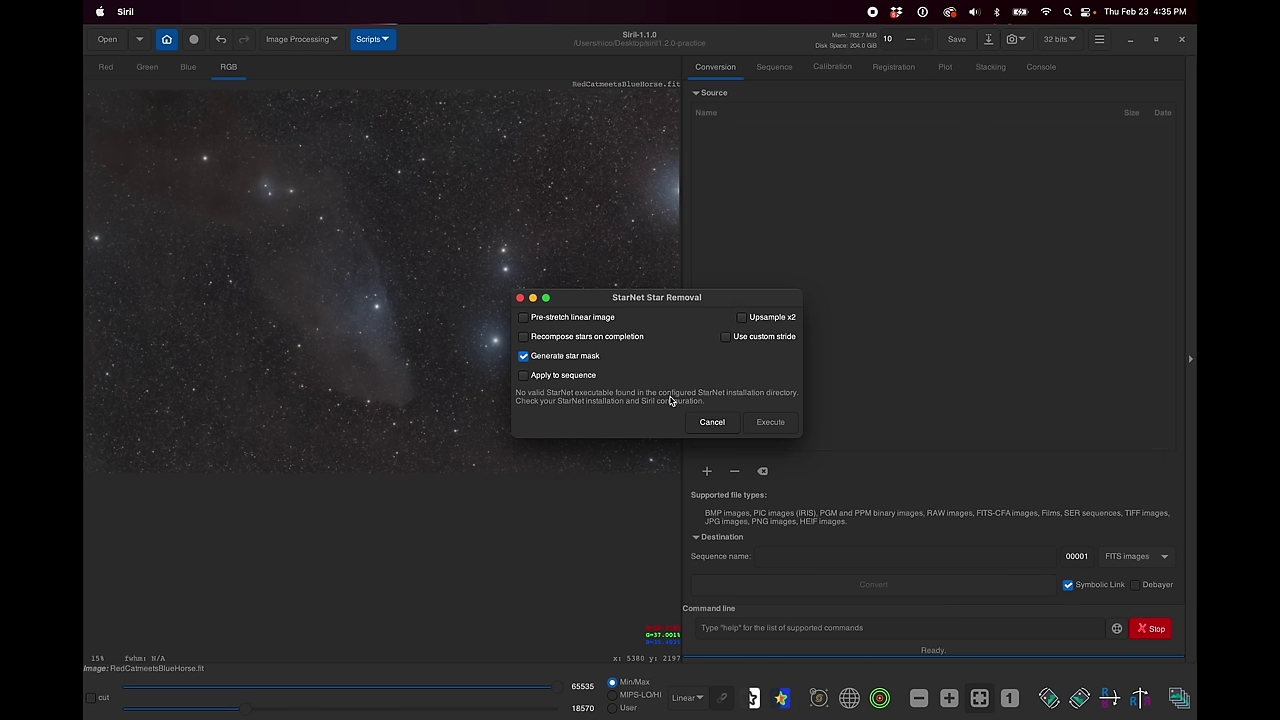
pyautogui.click(716, 424)
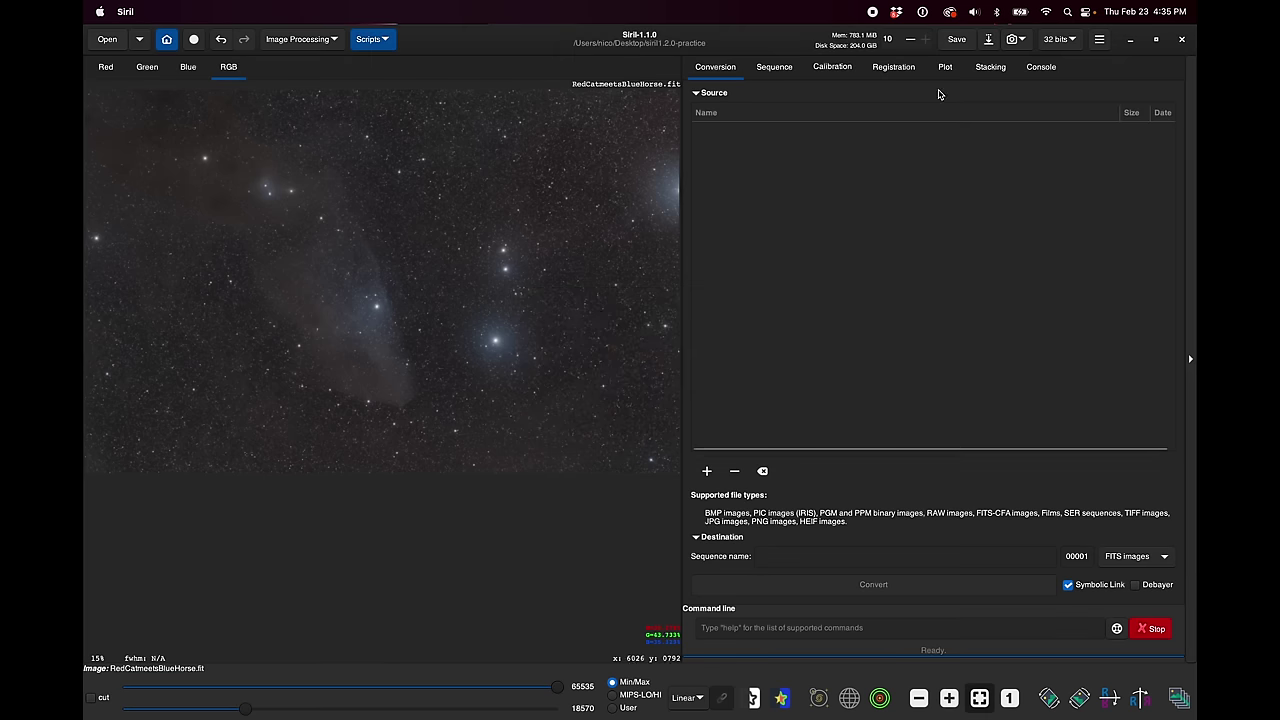
pyautogui.click(1099, 40)
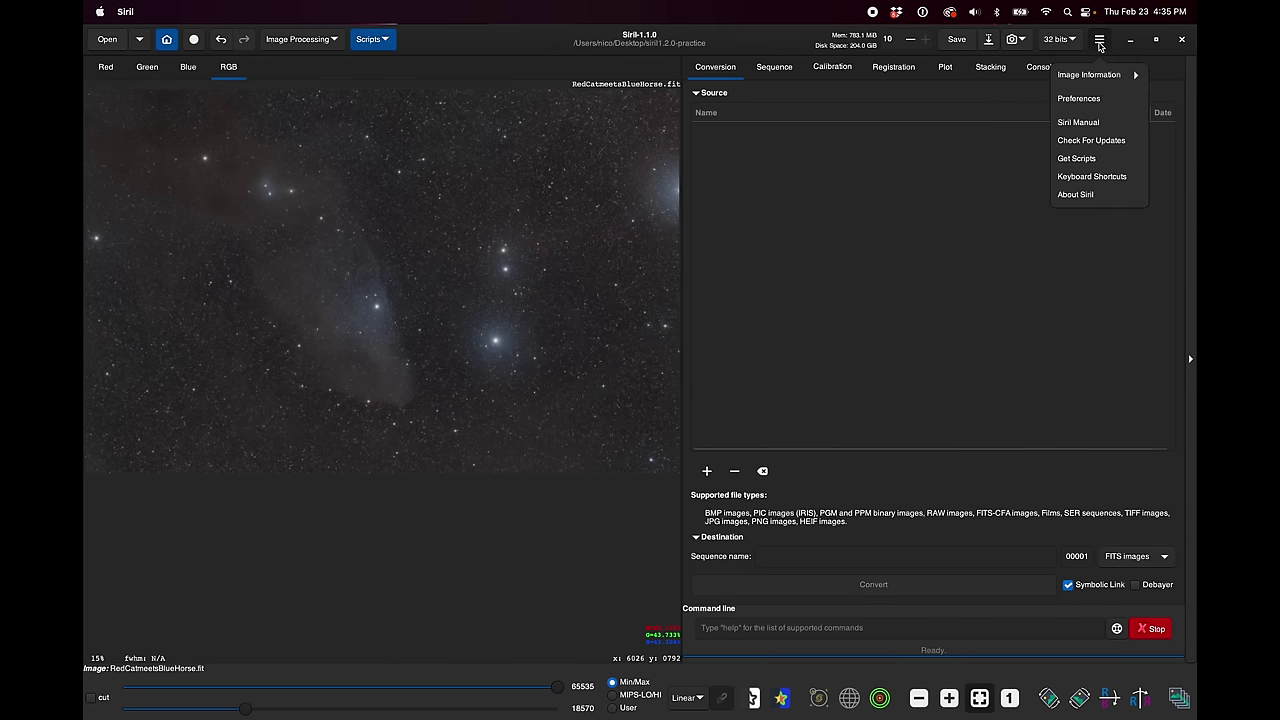
pyautogui.click(1085, 98)
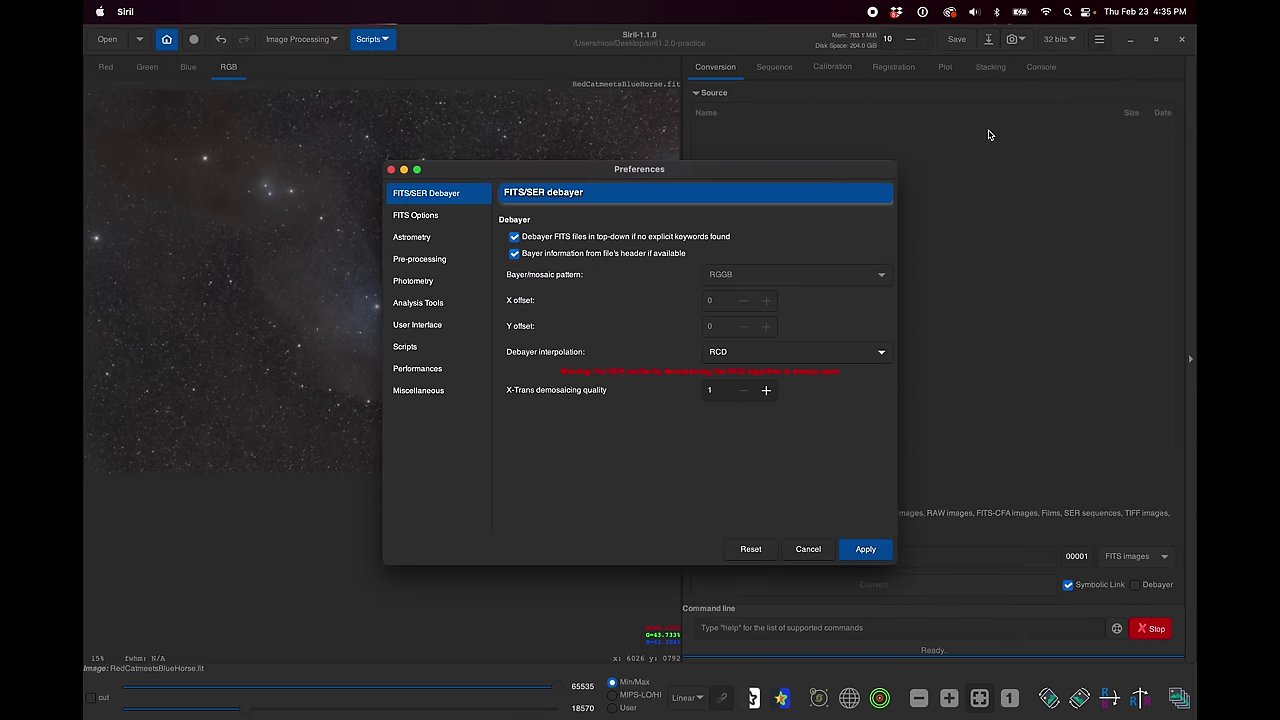
pyautogui.click(455, 389)
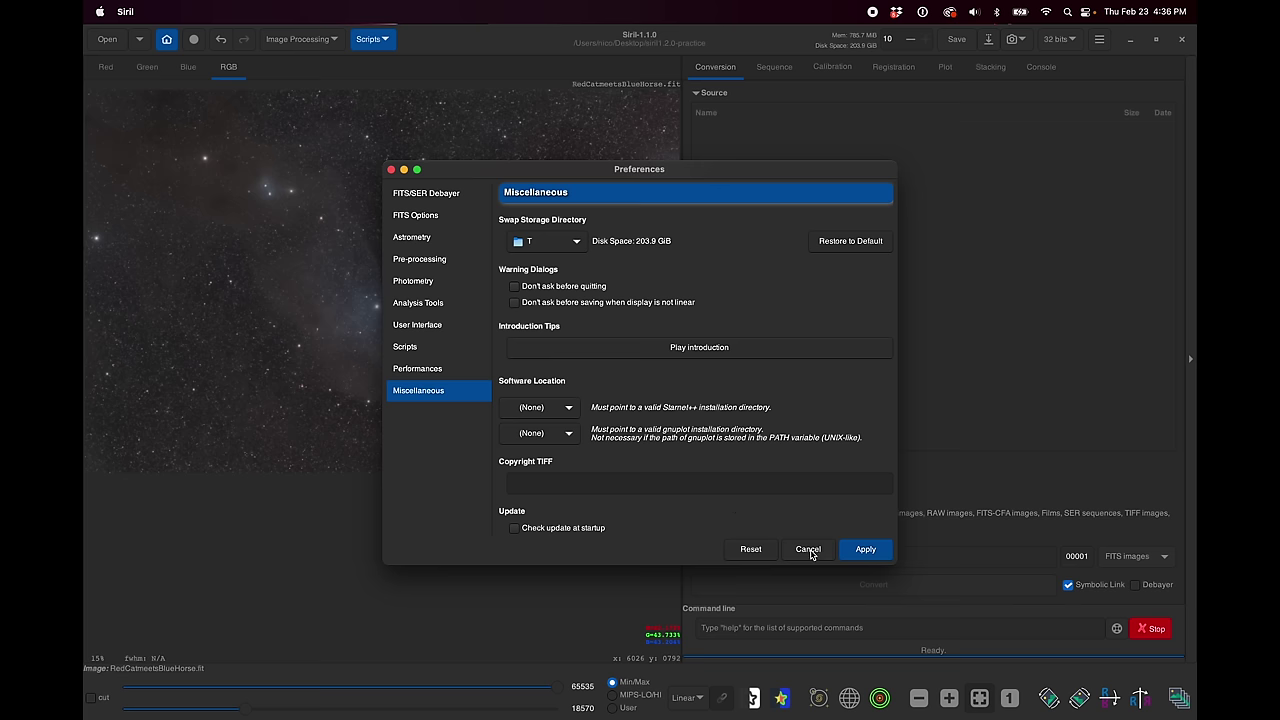
pyautogui.click(808, 551)
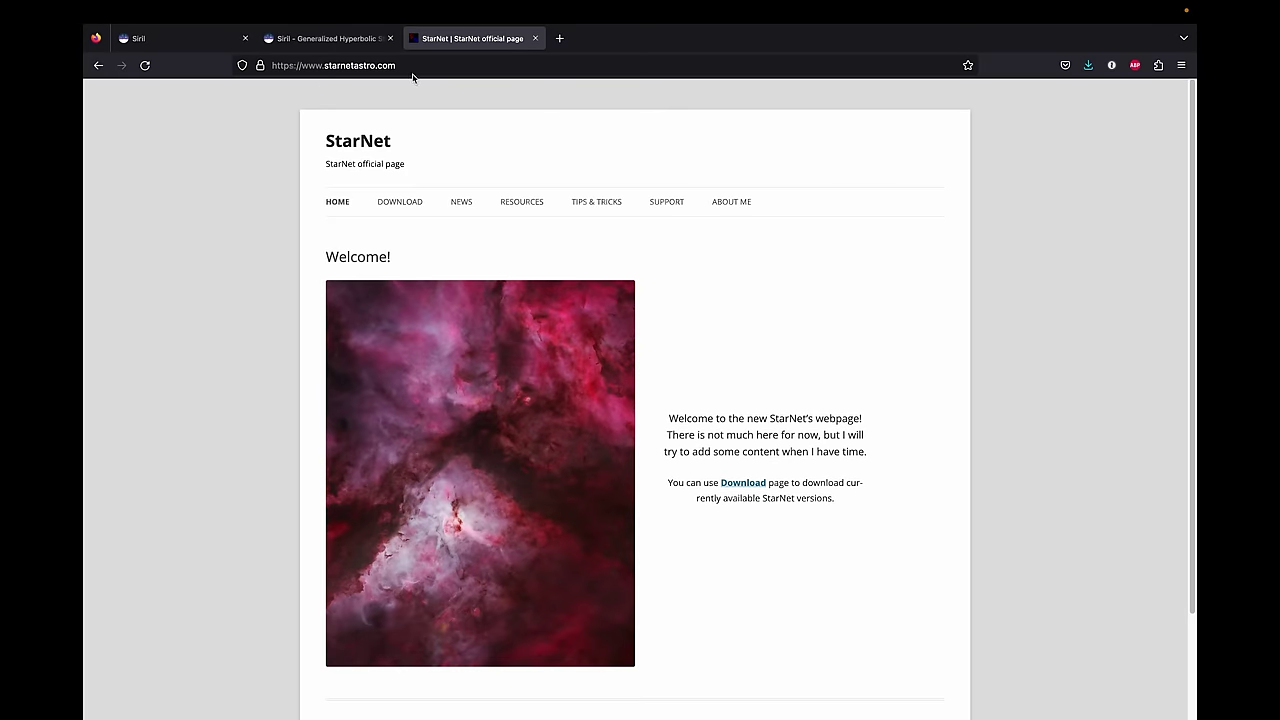
# Download StarNetv2CLI_MacOS.zip from the Command Line Tool section of the StarNet download page
pyautogui.click(398, 203)
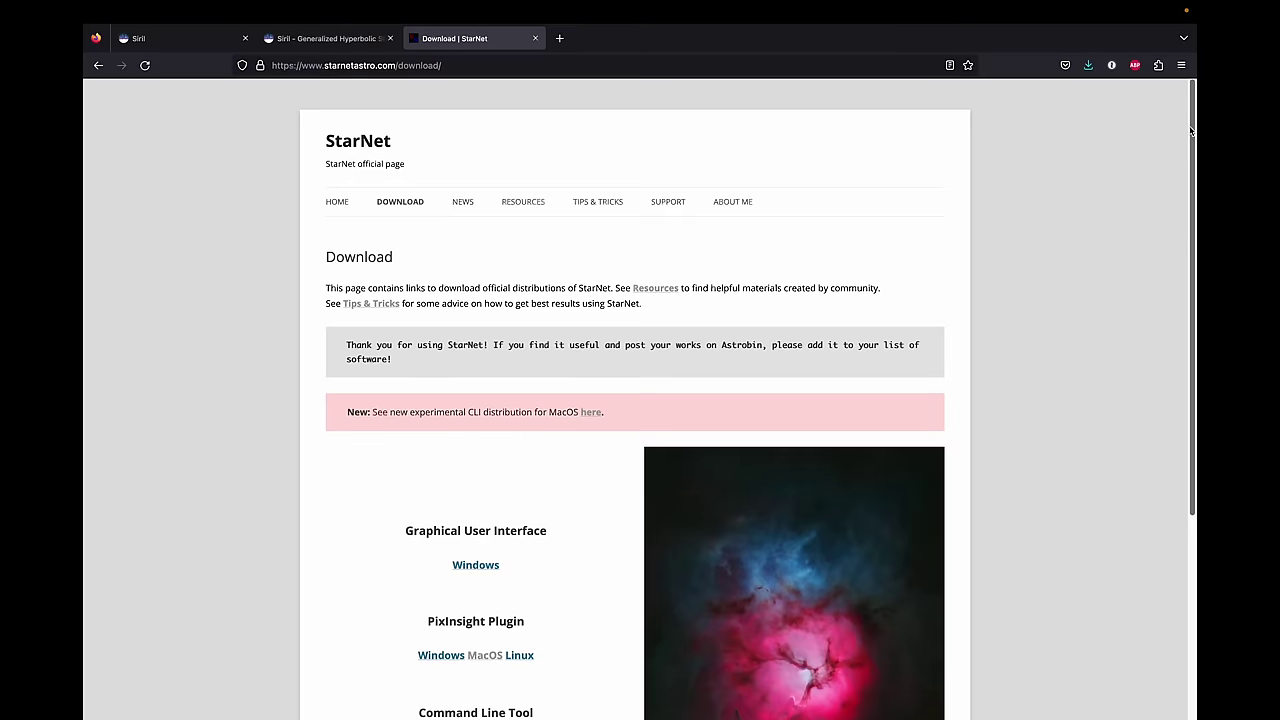
pyautogui.moveTo(1193, 137); pyautogui.dragTo(1195, 335)
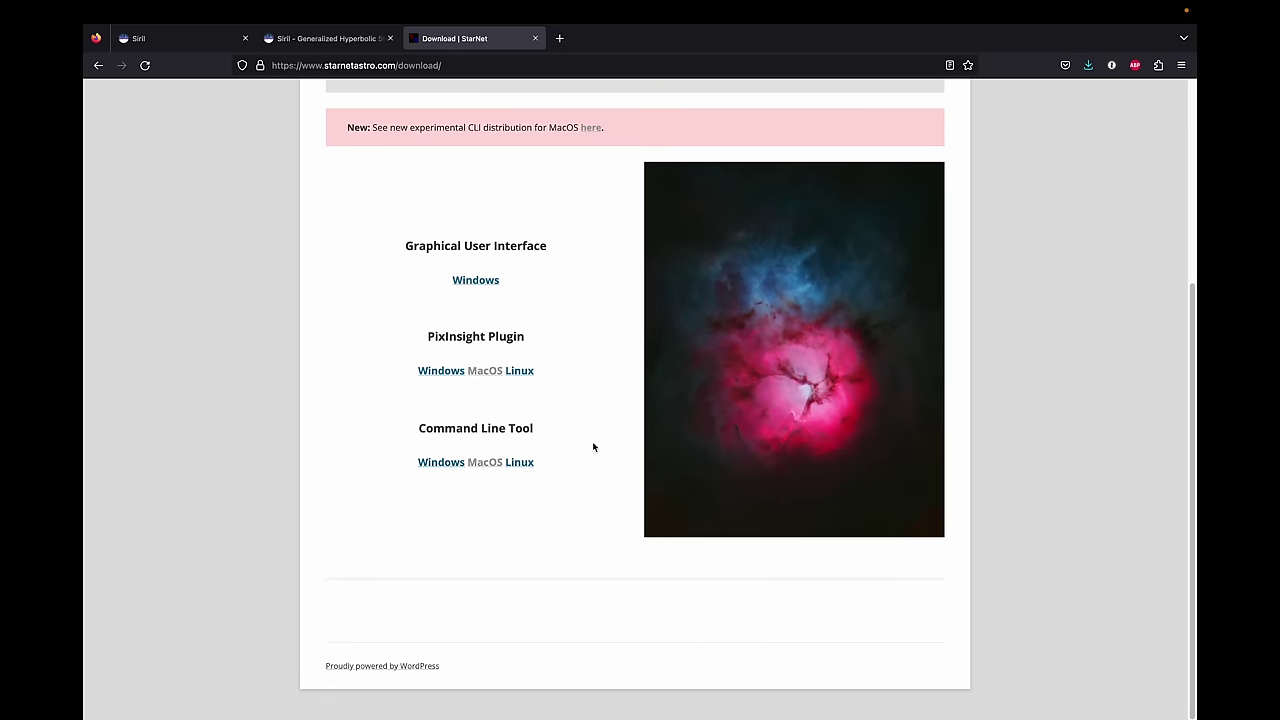
pyautogui.moveTo(419, 432); pyautogui.dragTo(535, 432)
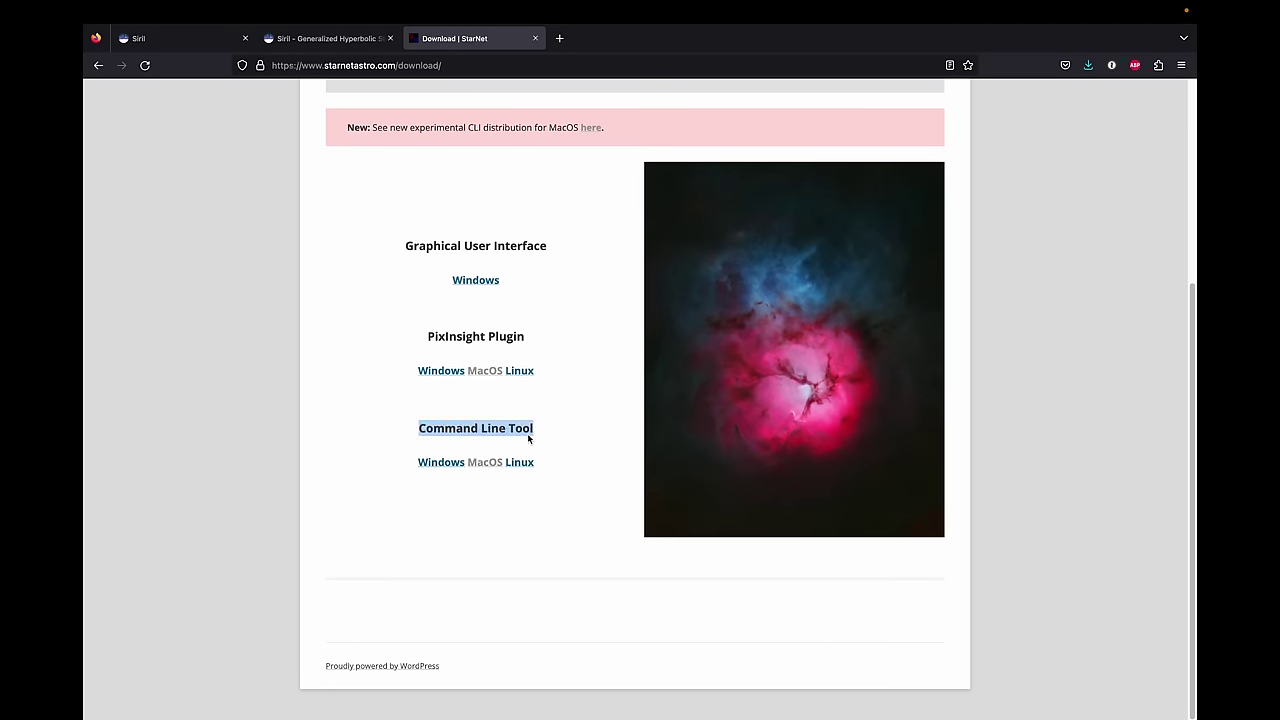
pyautogui.click(465, 430)
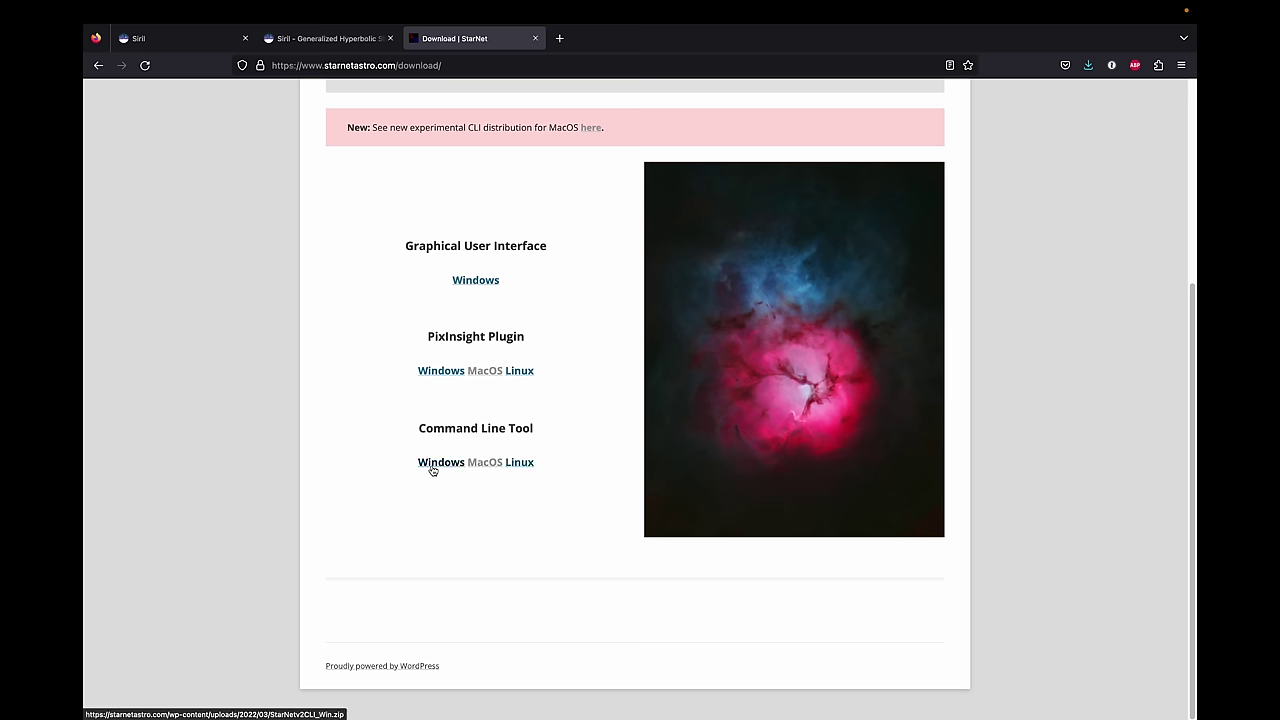
pyautogui.click(488, 464)
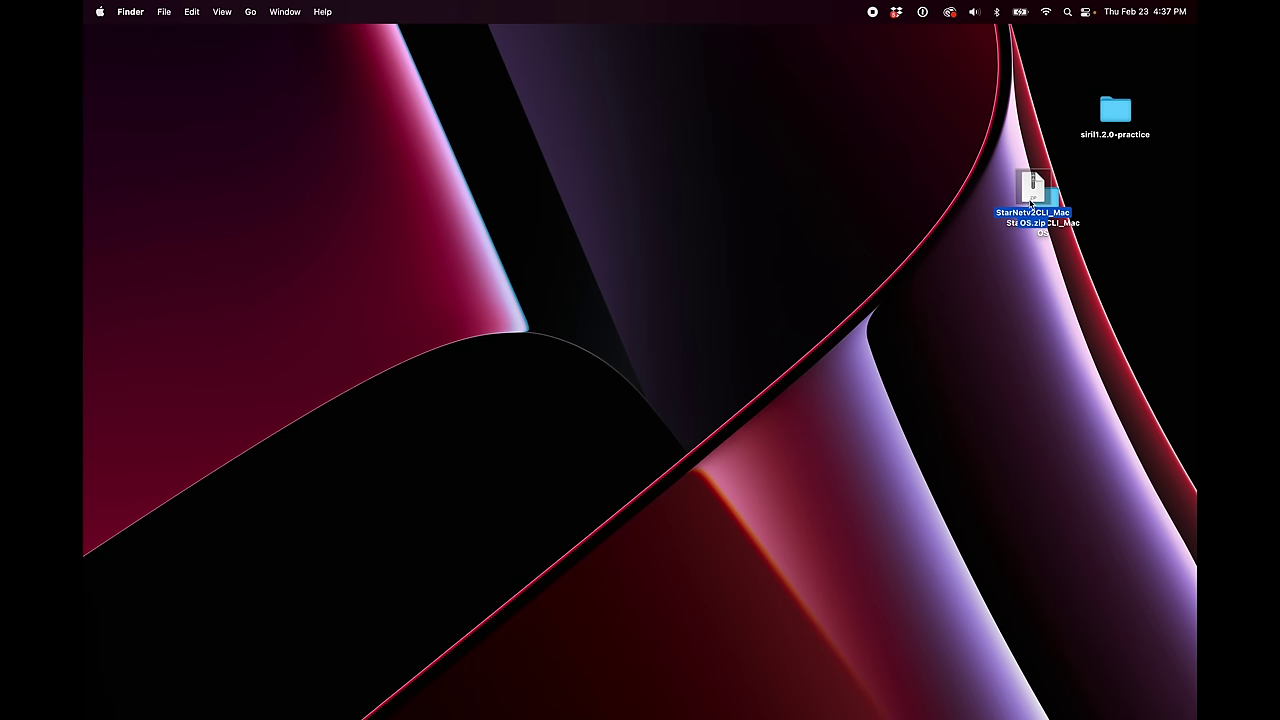
# Reposition the extracted StarNetv2CLI_MacOS folder on the Desktop and open Spotlight search
pyautogui.click(1043, 200)
pyautogui.moveTo(1043, 203); pyautogui.dragTo(938, 148)
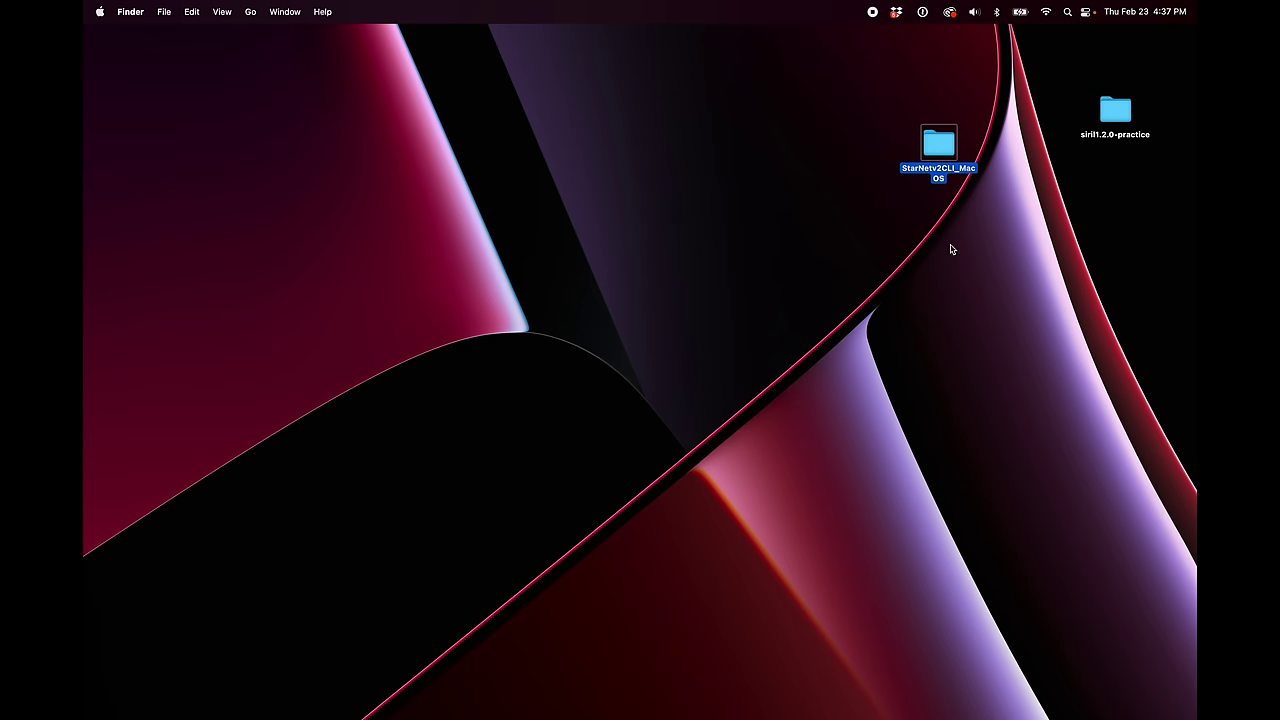
pyautogui.click(1068, 11)
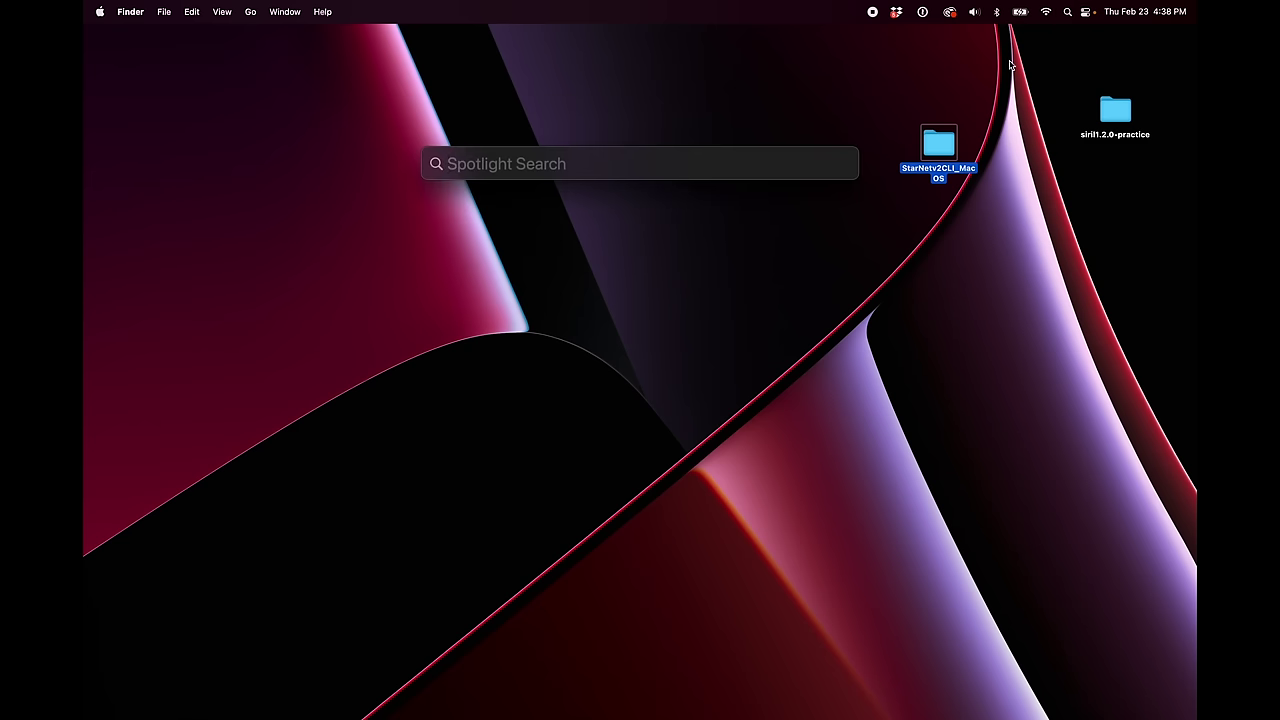
# Launch Terminal from Spotlight, reposition its window and enlarge the text size
pyautogui.write('termi')
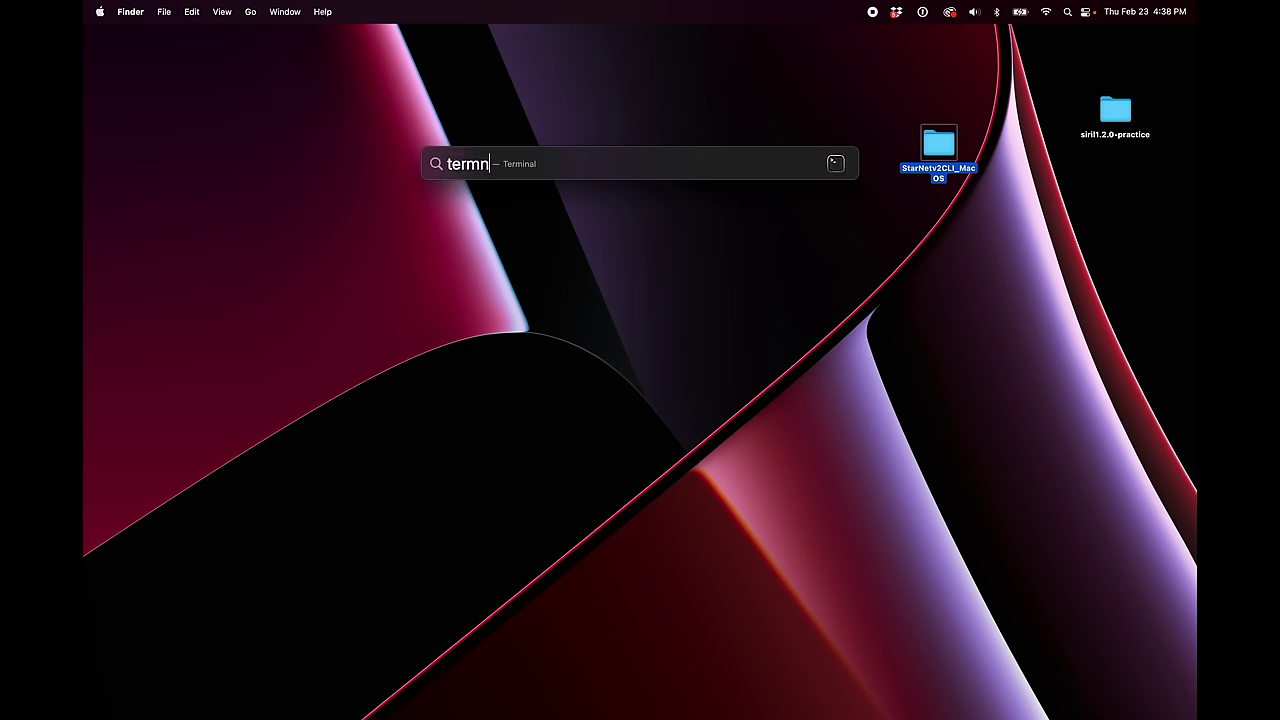
pyautogui.write('nal')
pyautogui.press('Return')
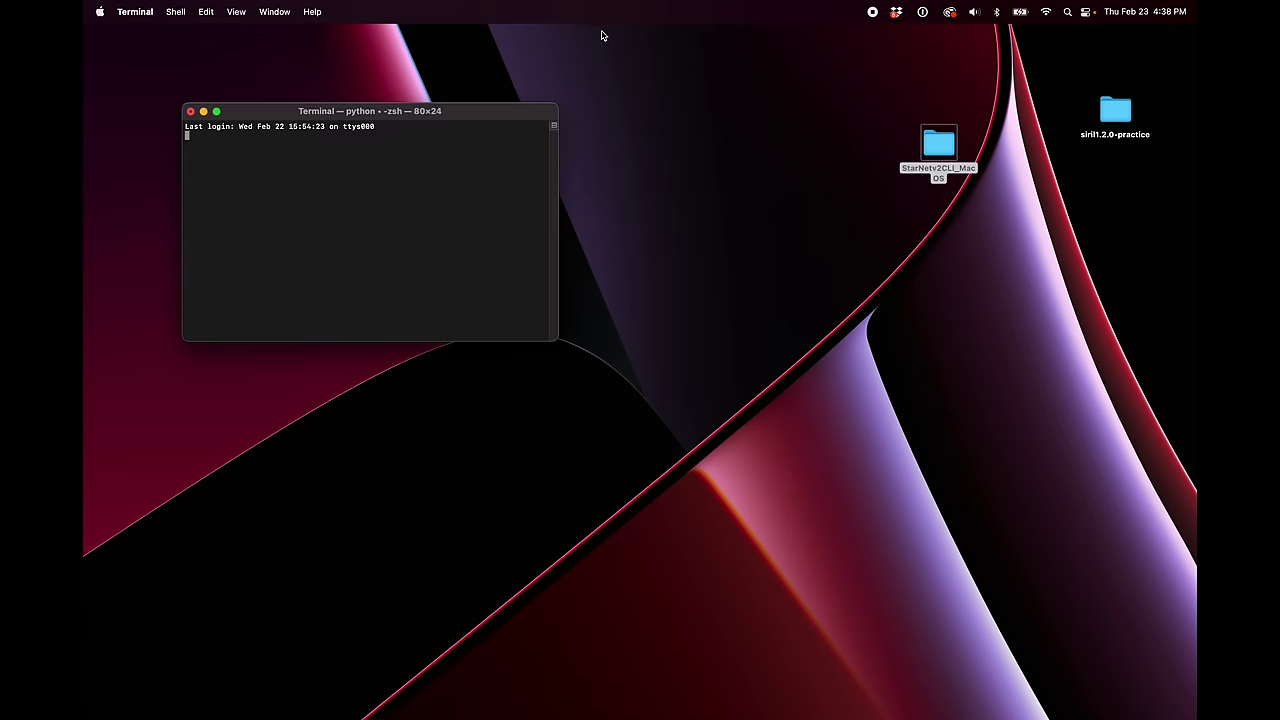
pyautogui.moveTo(476, 118); pyautogui.dragTo(648, 108)
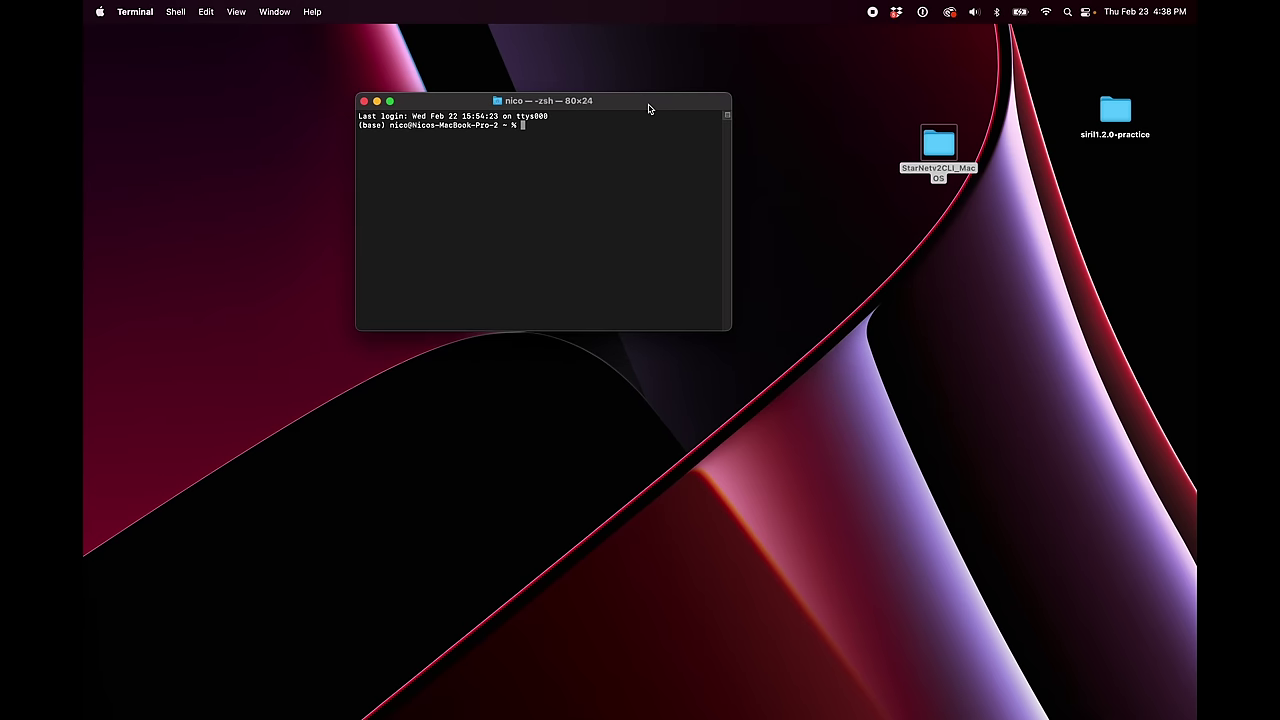
pyautogui.press('super+plus')
pyautogui.press('super+plus')
pyautogui.press('super+plus')
pyautogui.press('super+plus')
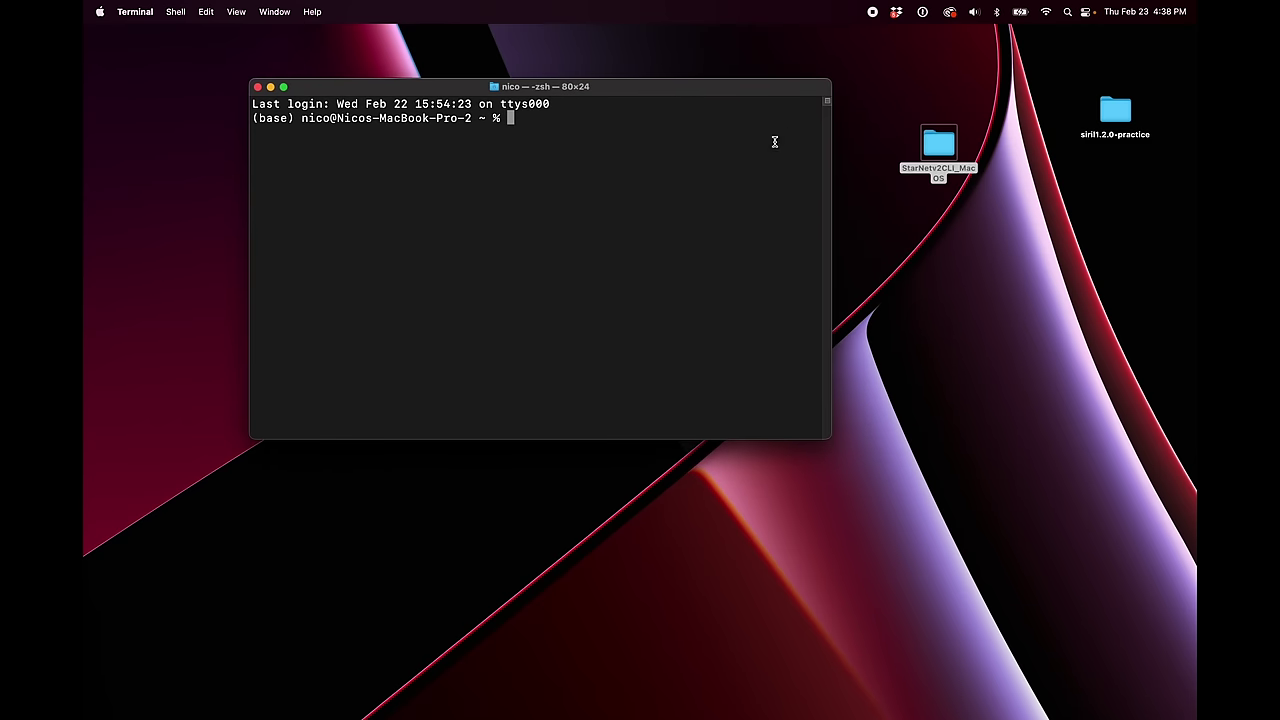
pyautogui.doubleClick(479, 118)
pyautogui.click(541, 134)
# Change directory into the StarNetv2CLI_MacOS folder on the Desktop with cd
pyautogui.write('cd')
pyautogui.moveTo(937, 146); pyautogui.dragTo(548, 120)
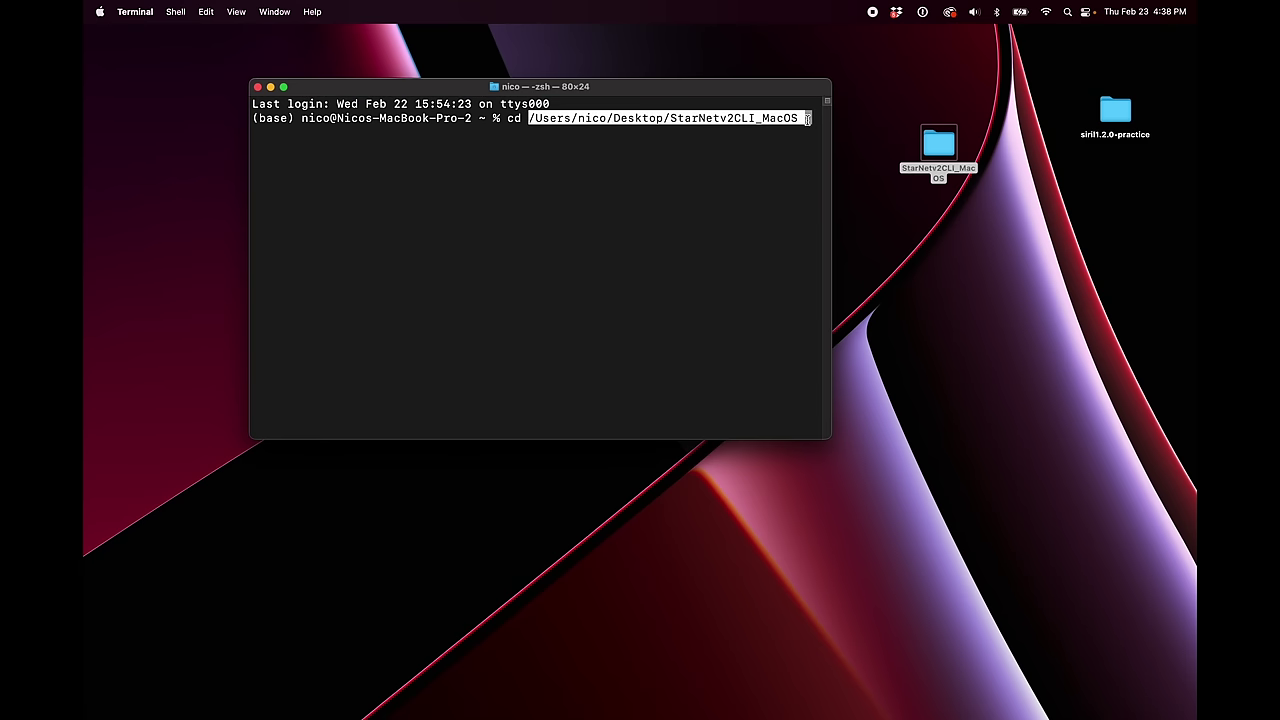
pyautogui.press('Return')
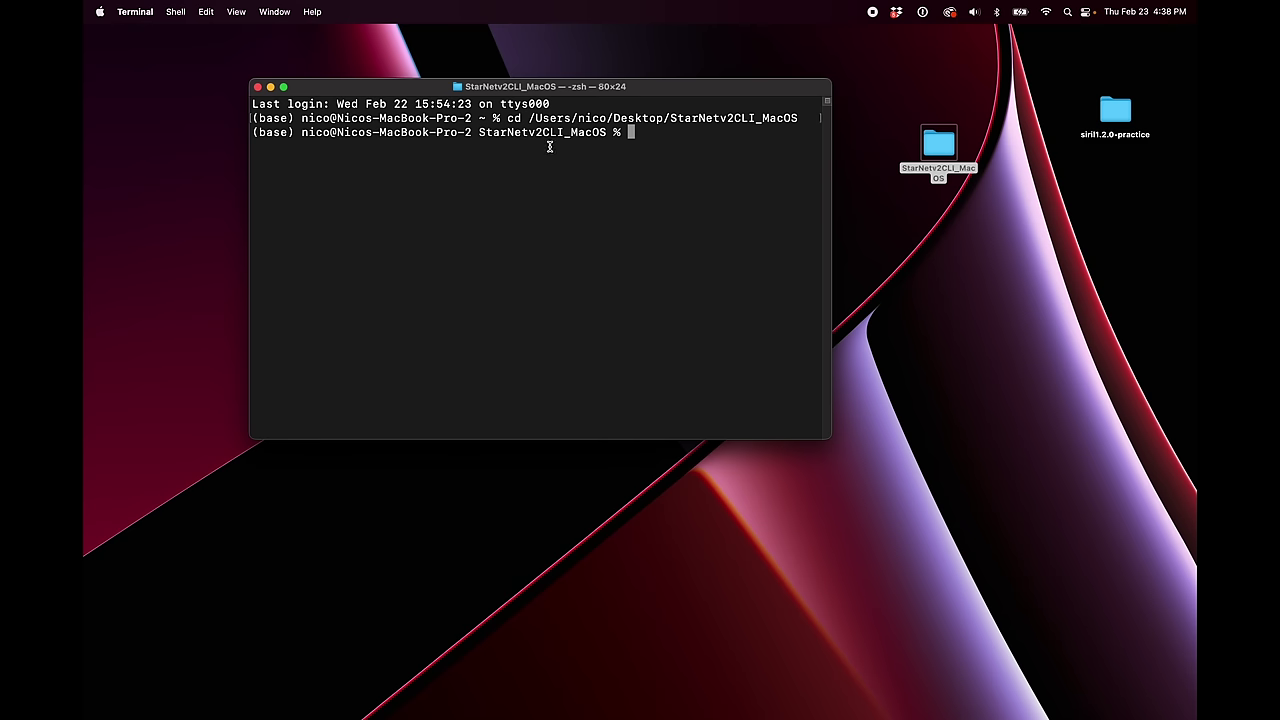
pyautogui.moveTo(479, 131); pyautogui.dragTo(606, 132)
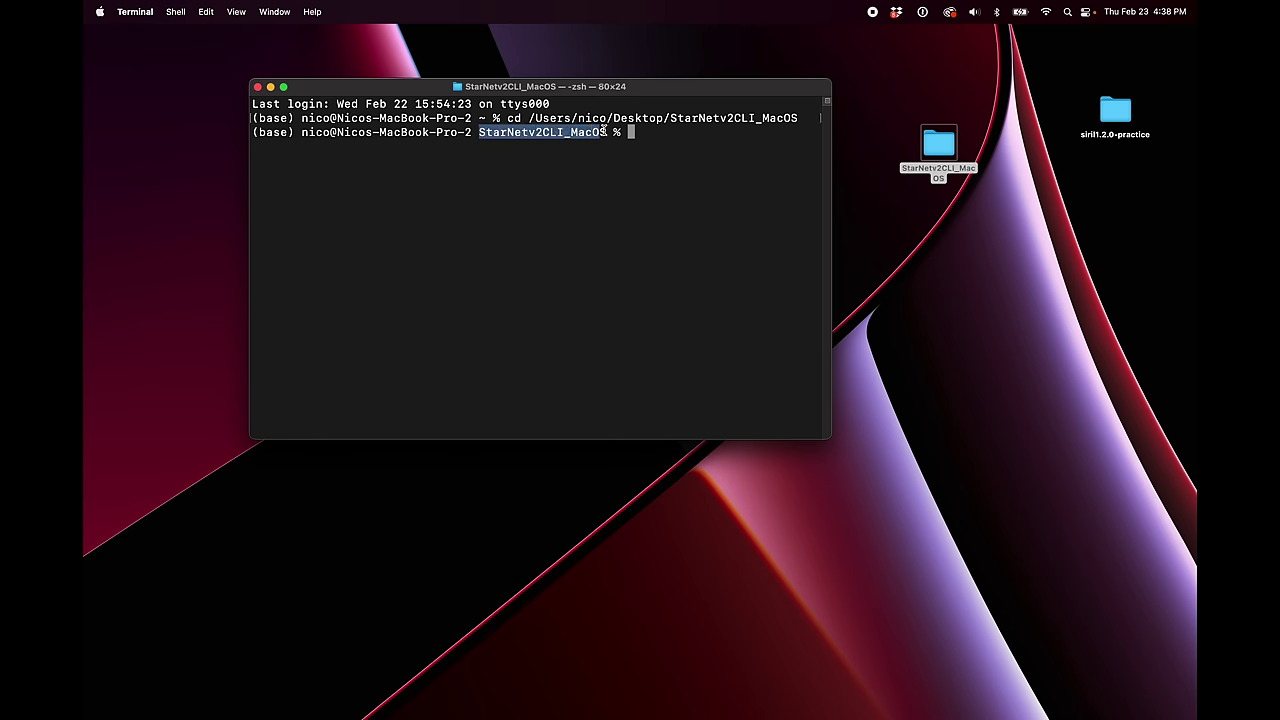
pyautogui.click(607, 132)
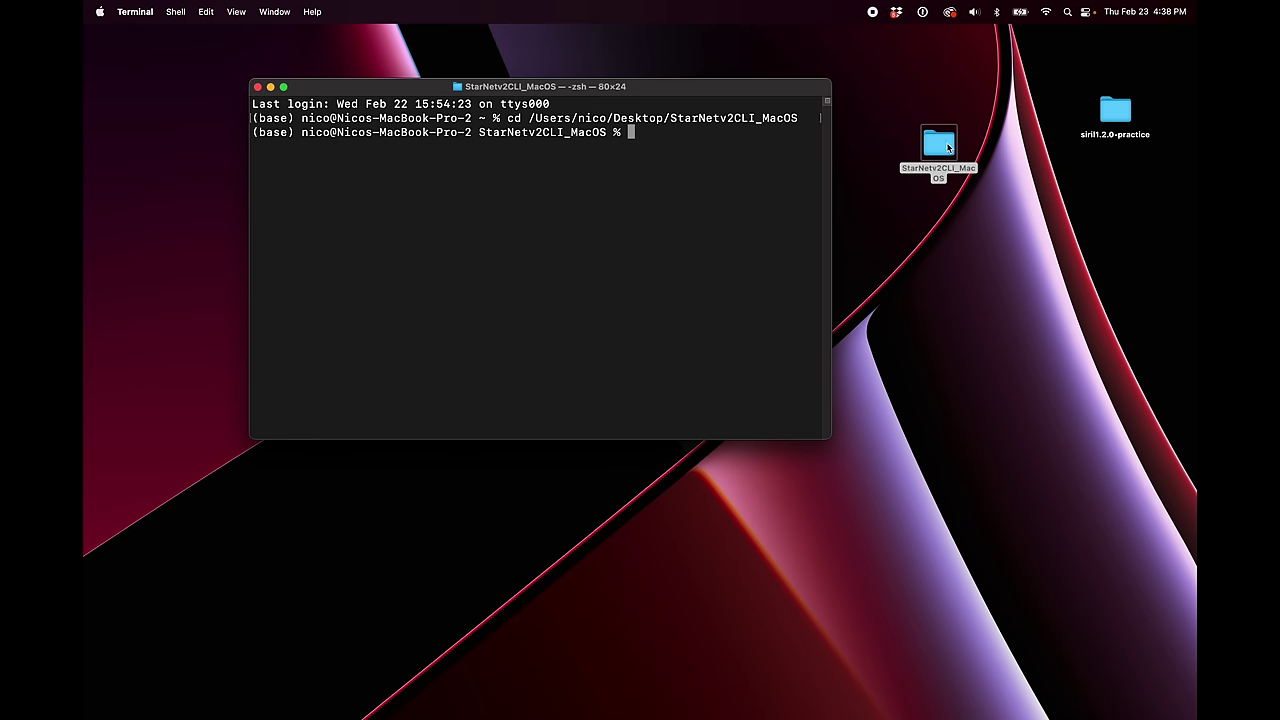
# Open the StarNetv2CLI_MacOS folder in Finder beside the Terminal window
pyautogui.doubleClick(940, 146)
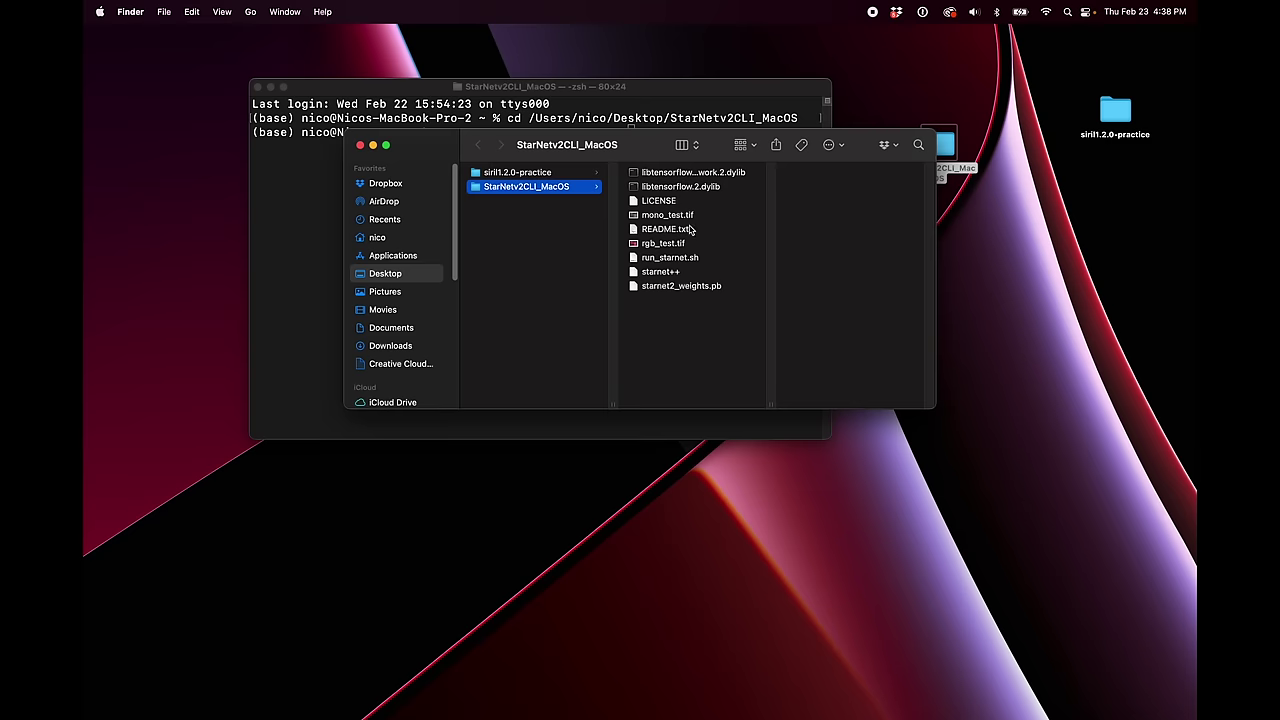
pyautogui.moveTo(644, 146); pyautogui.dragTo(880, 138)
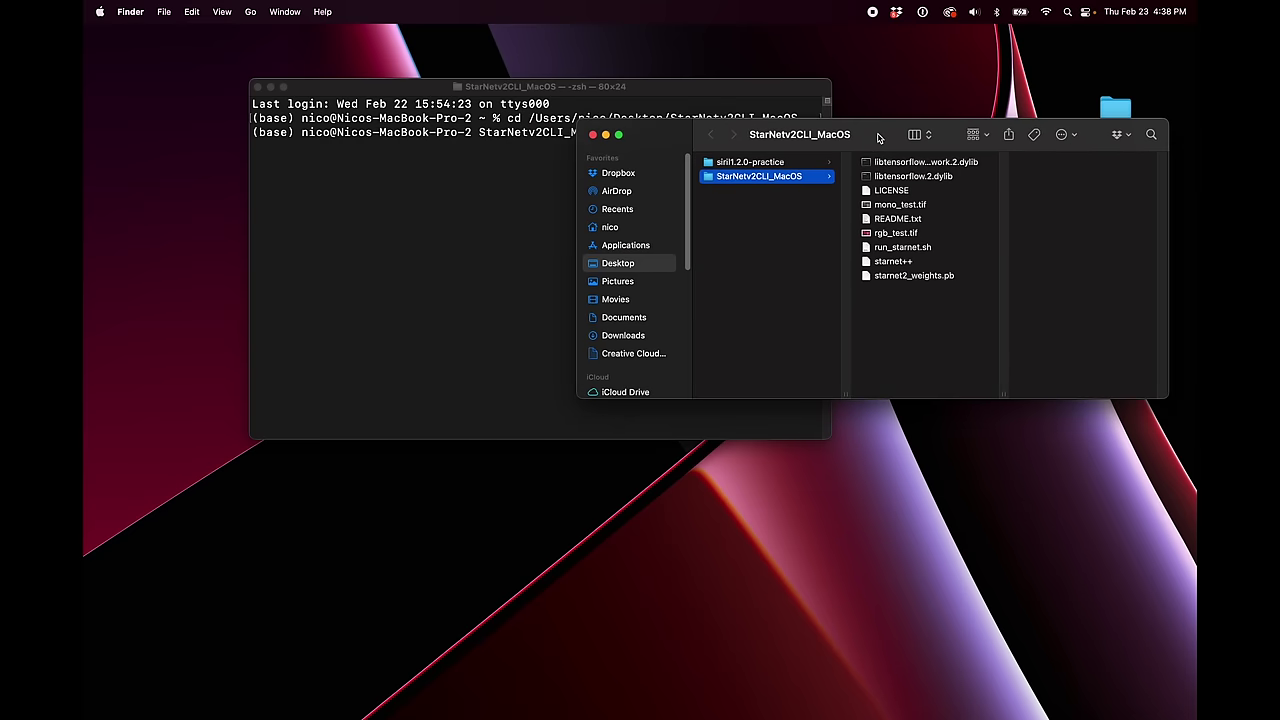
pyautogui.click(736, 95)
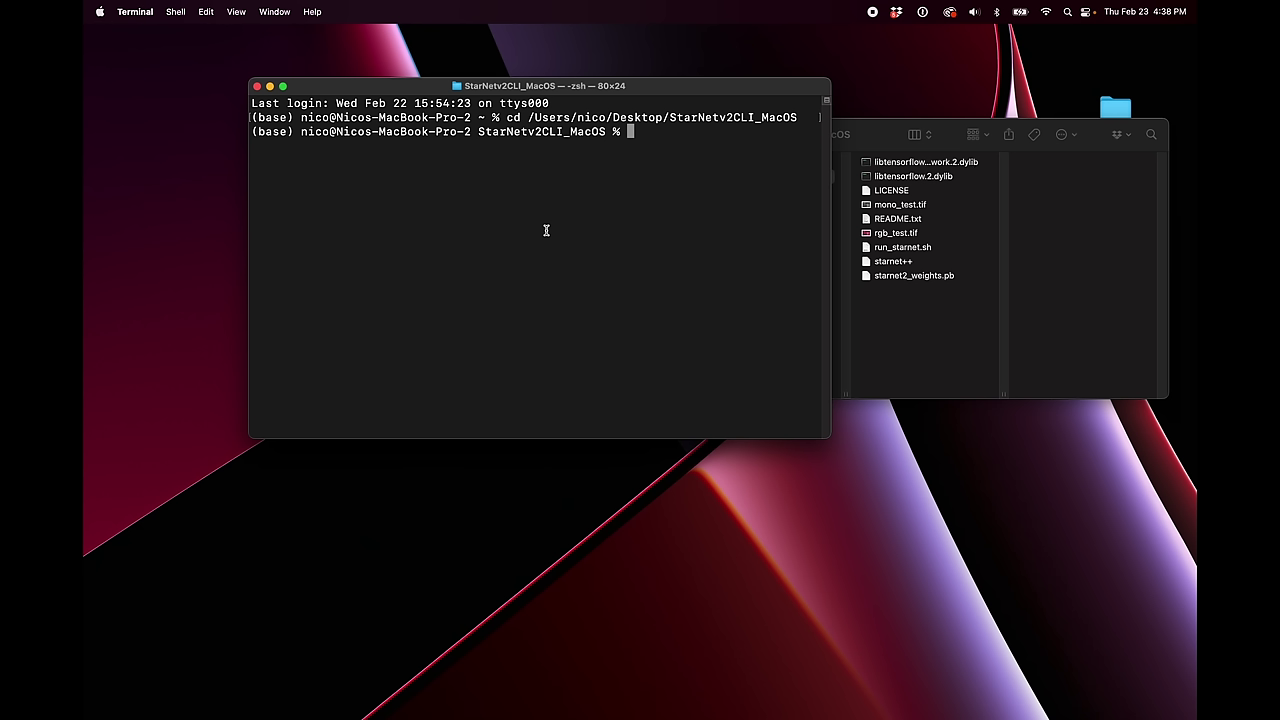
# Make starnet++ and run_starnet.sh executable with chmod +x
pyautogui.write('chmod +x starn')
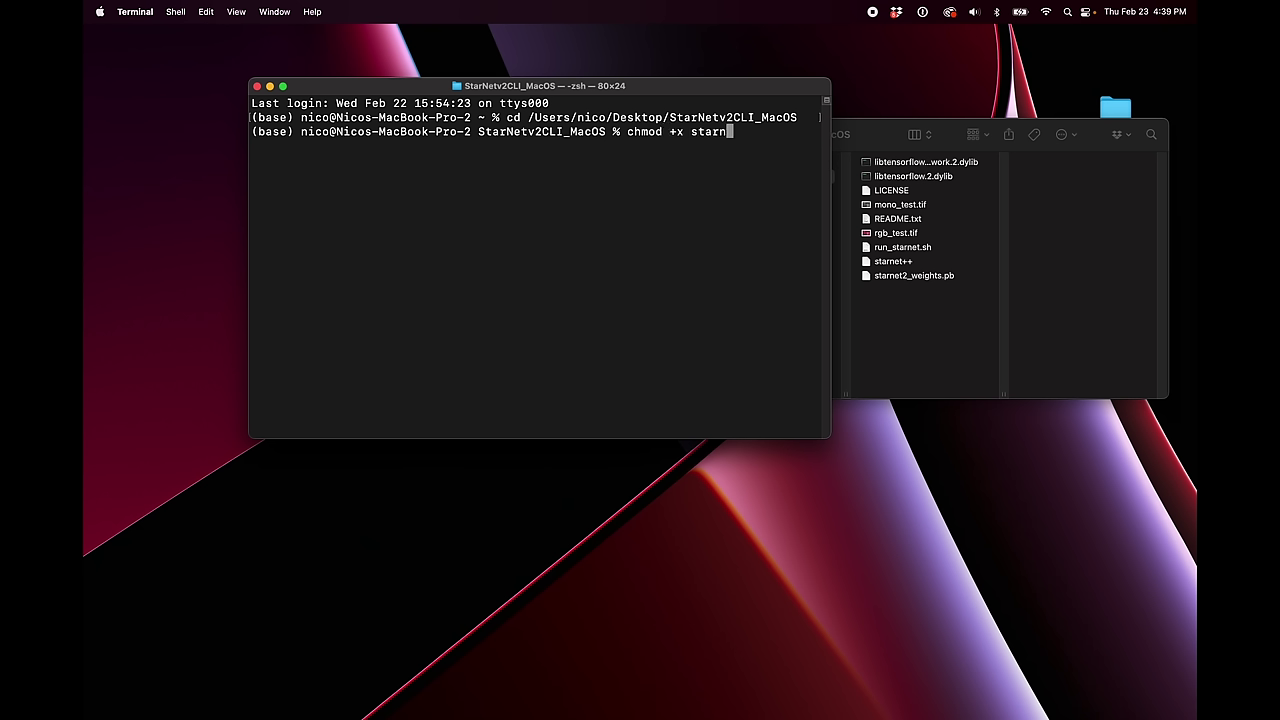
pyautogui.write('et++')
pyautogui.press('Return')
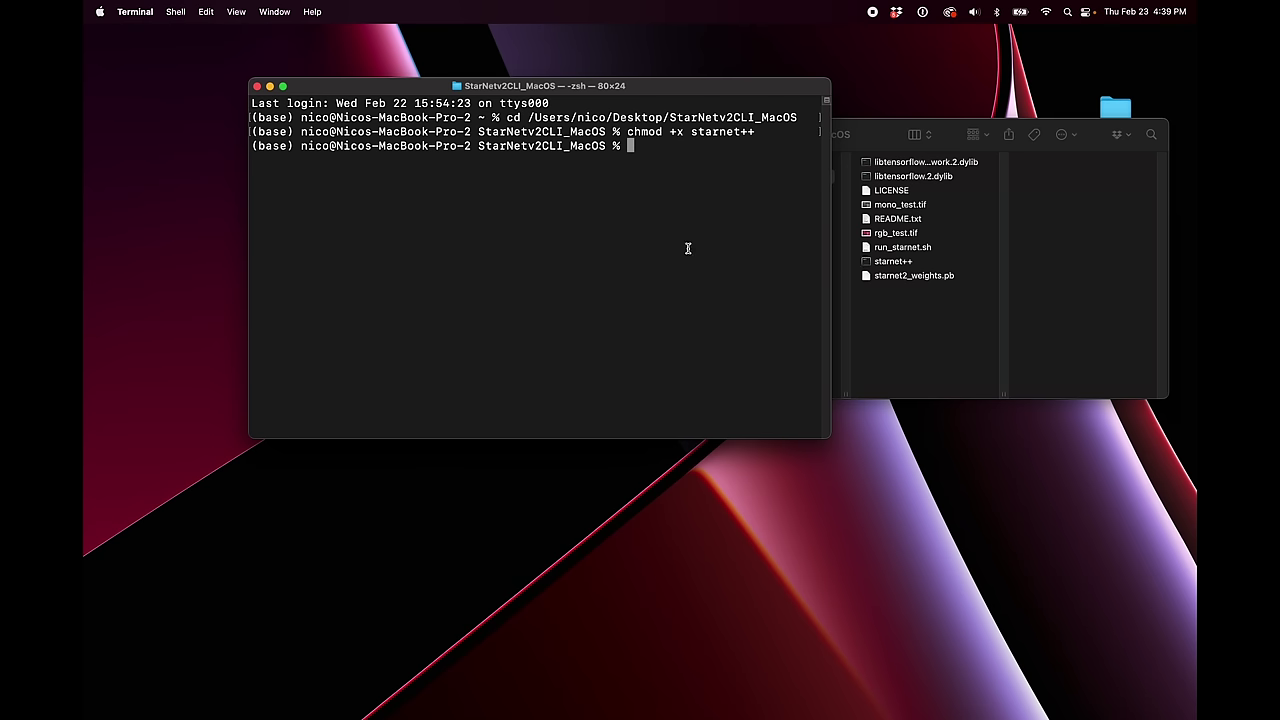
pyautogui.write('chmod +x run_starnet.')
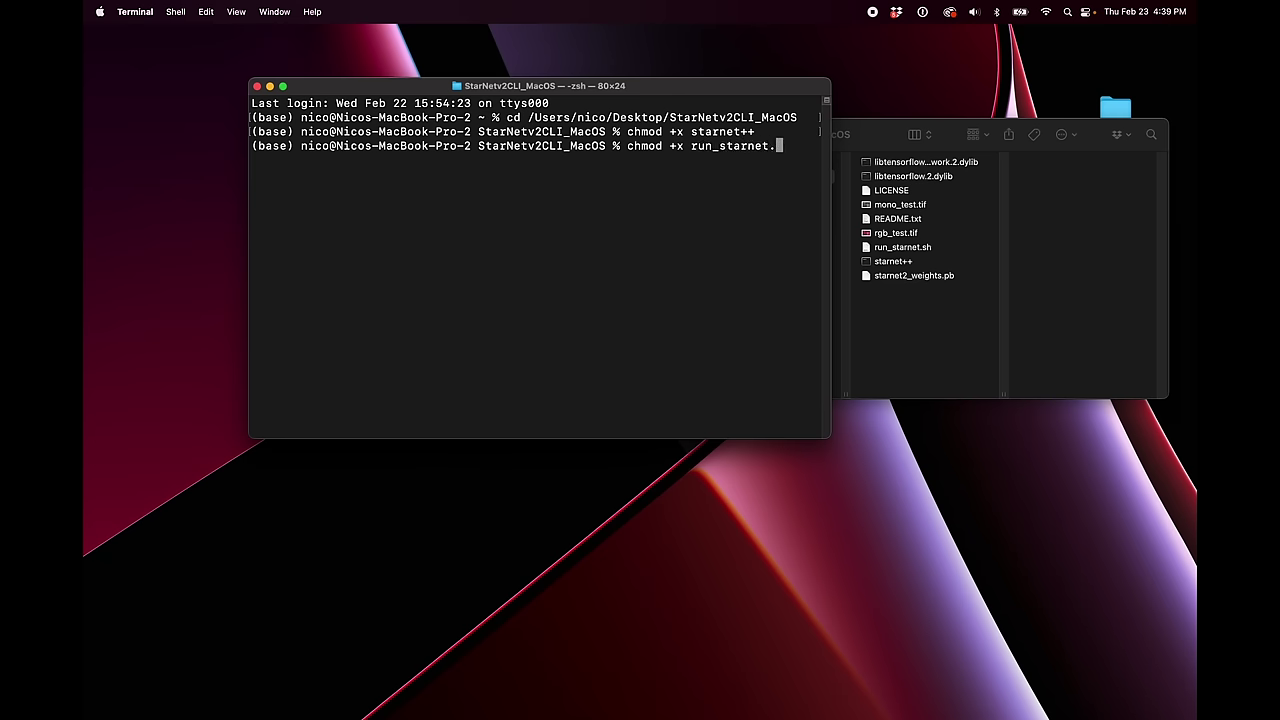
pyautogui.write('sh')
pyautogui.press('Return')
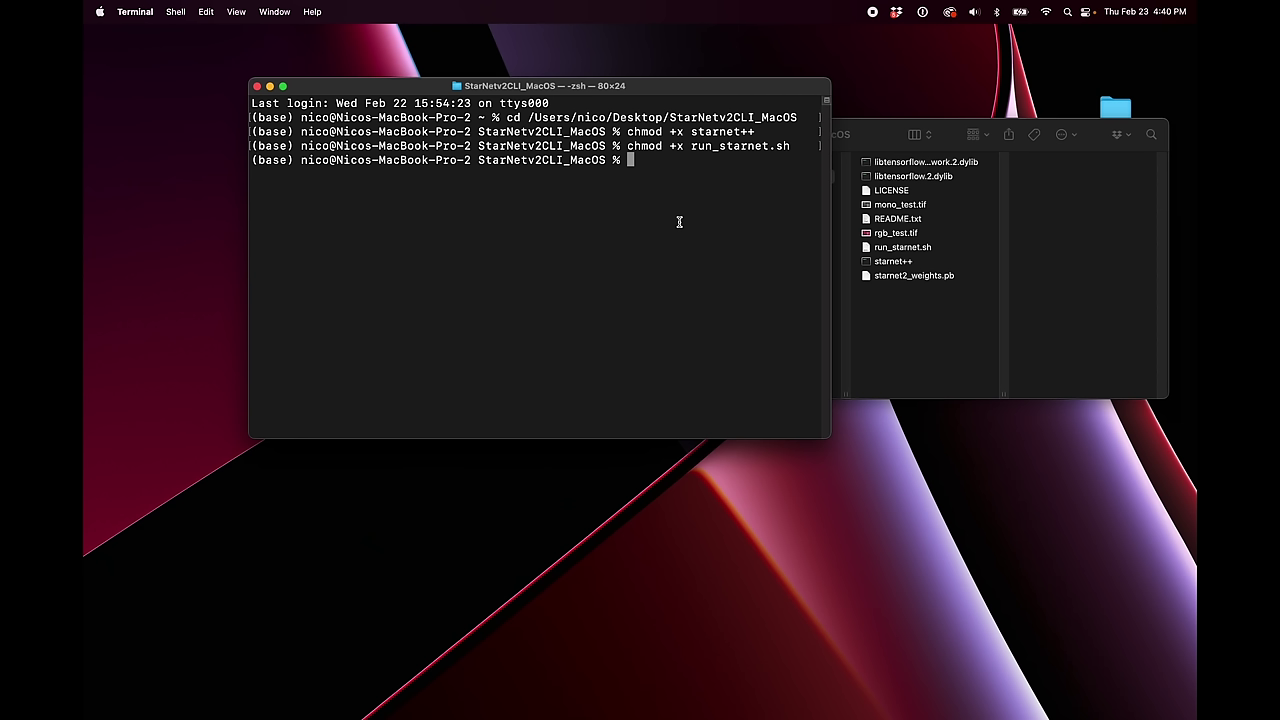
# Remove the com.apple.quarantine attribute from libtensorflow.2.dylib with xattr
pyautogui.write('xattr -r -d com.apple.quar')
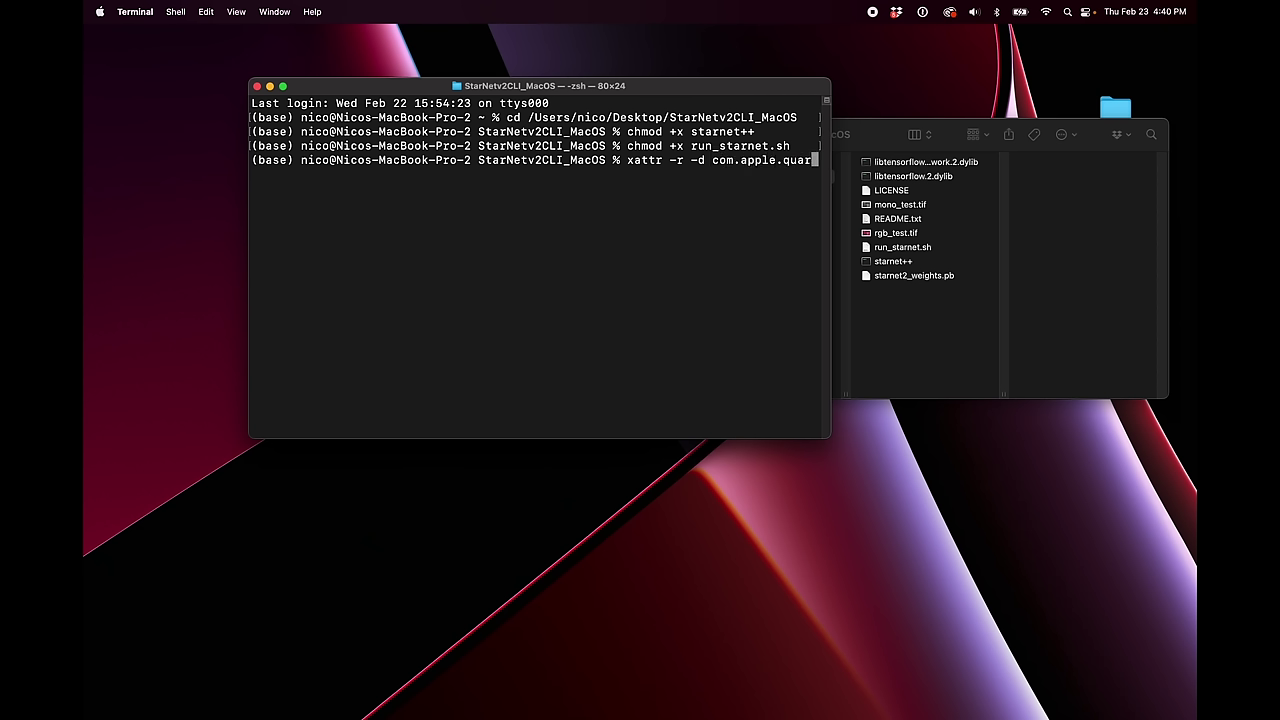
pyautogui.write('antine libt')
pyautogui.press('Tab')
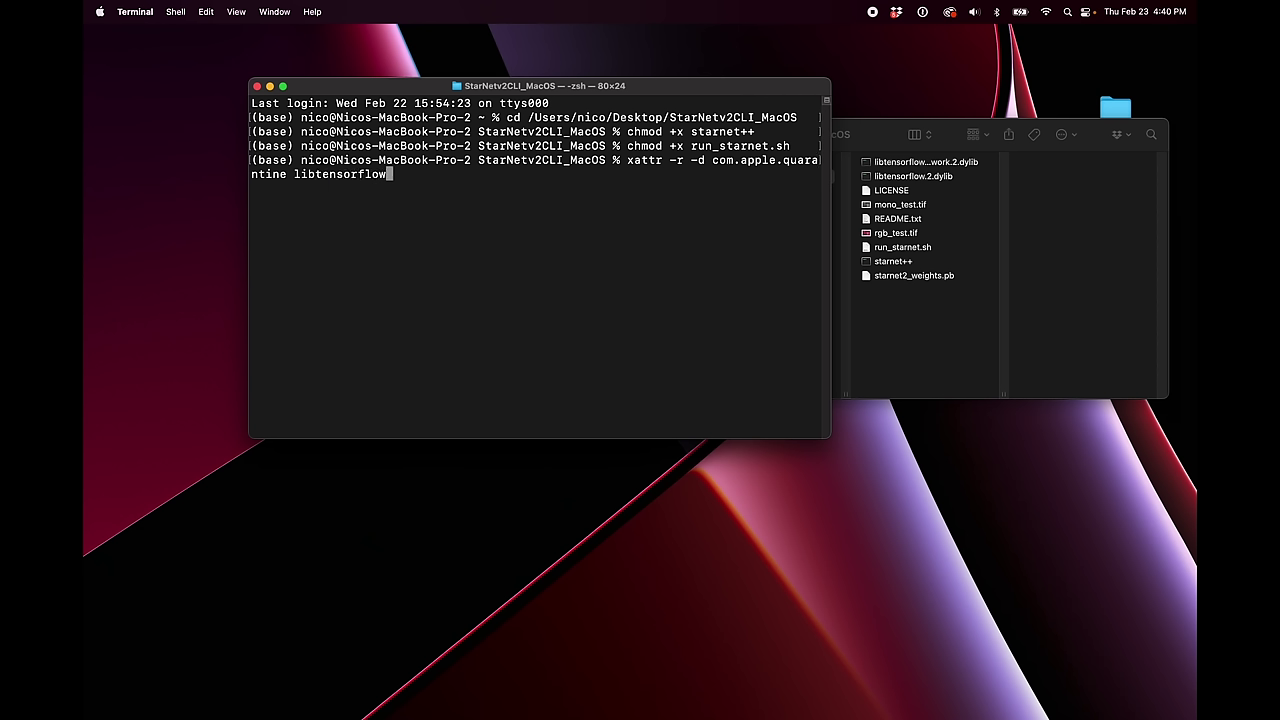
pyautogui.write('.')
pyautogui.press('Tab')
pyautogui.press('Return')
# Remove the quarantine attribute from libtensorflow_framework.2.dylib too, then close Terminal
pyautogui.press('Up')
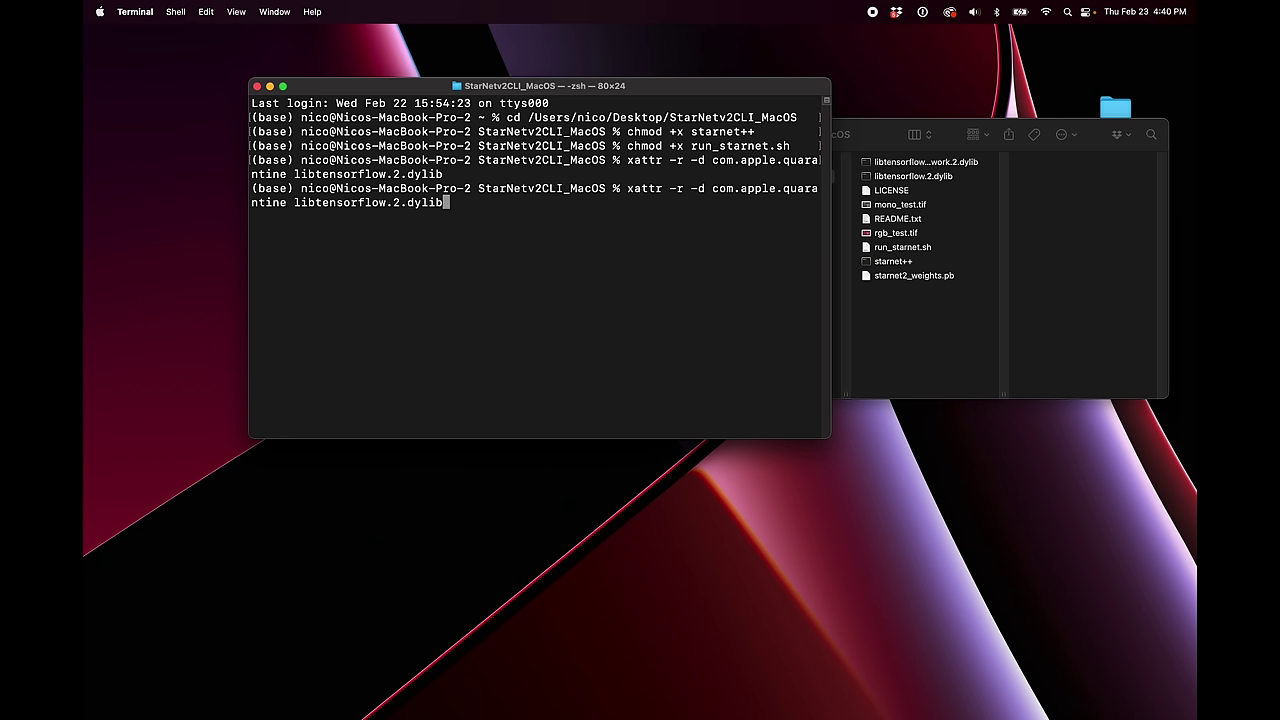
pyautogui.press('BackSpace')
pyautogui.press('BackSpace')
pyautogui.press('BackSpace')
pyautogui.press('BackSpace')
pyautogui.press('BackSpace')
pyautogui.press('BackSpace')
pyautogui.press('BackSpace')
pyautogui.press('BackSpace')
pyautogui.write('_')
pyautogui.press('Tab')
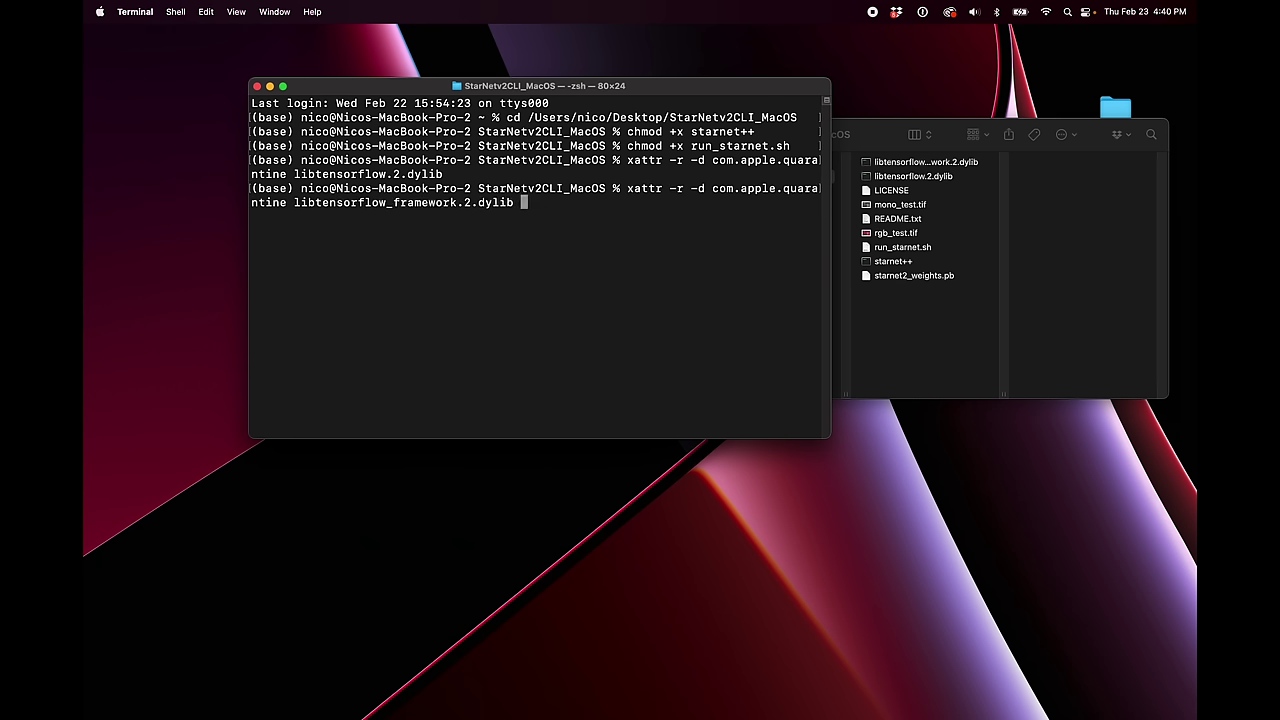
pyautogui.press('Return')
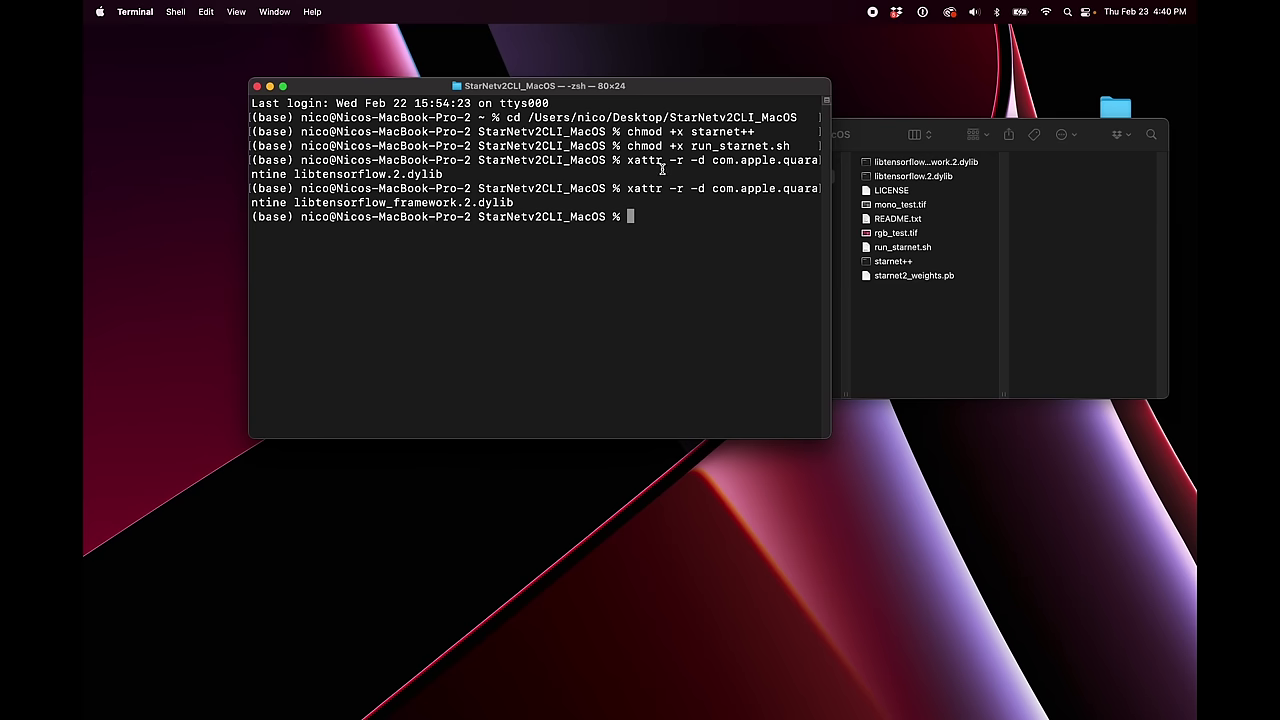
pyautogui.click(257, 88)
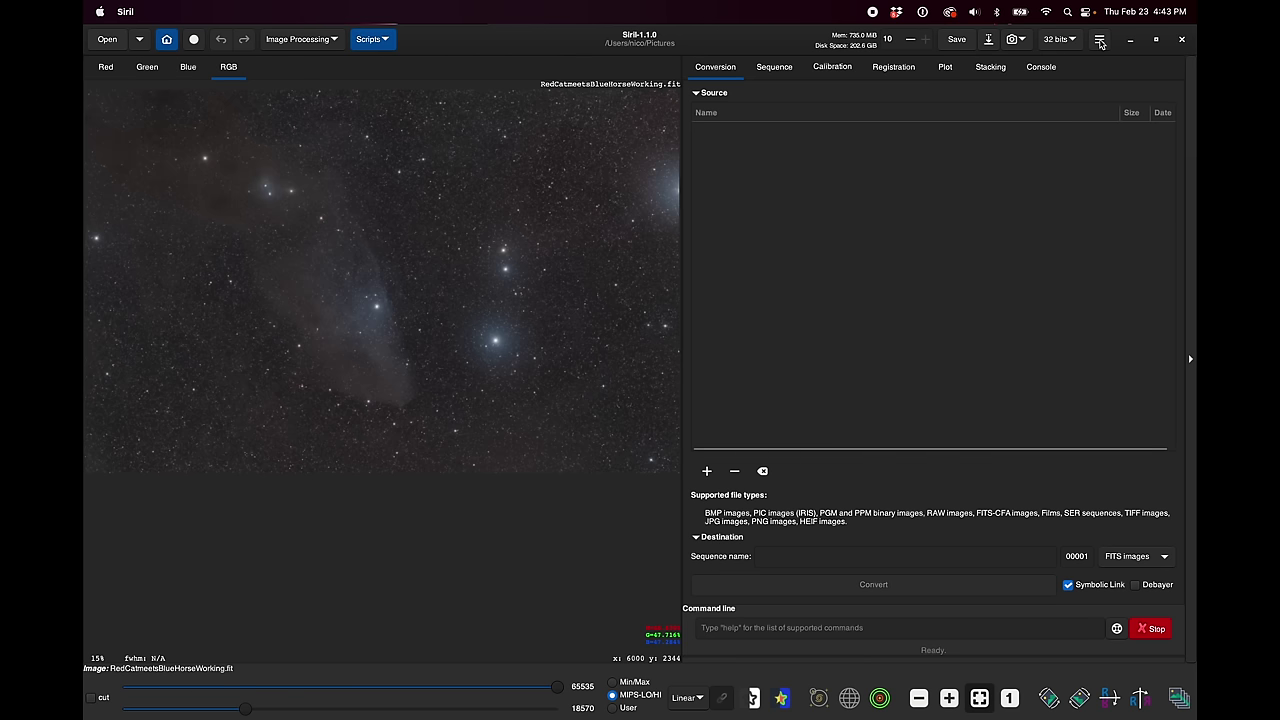
pyautogui.click(1100, 41)
pyautogui.click(1090, 100)
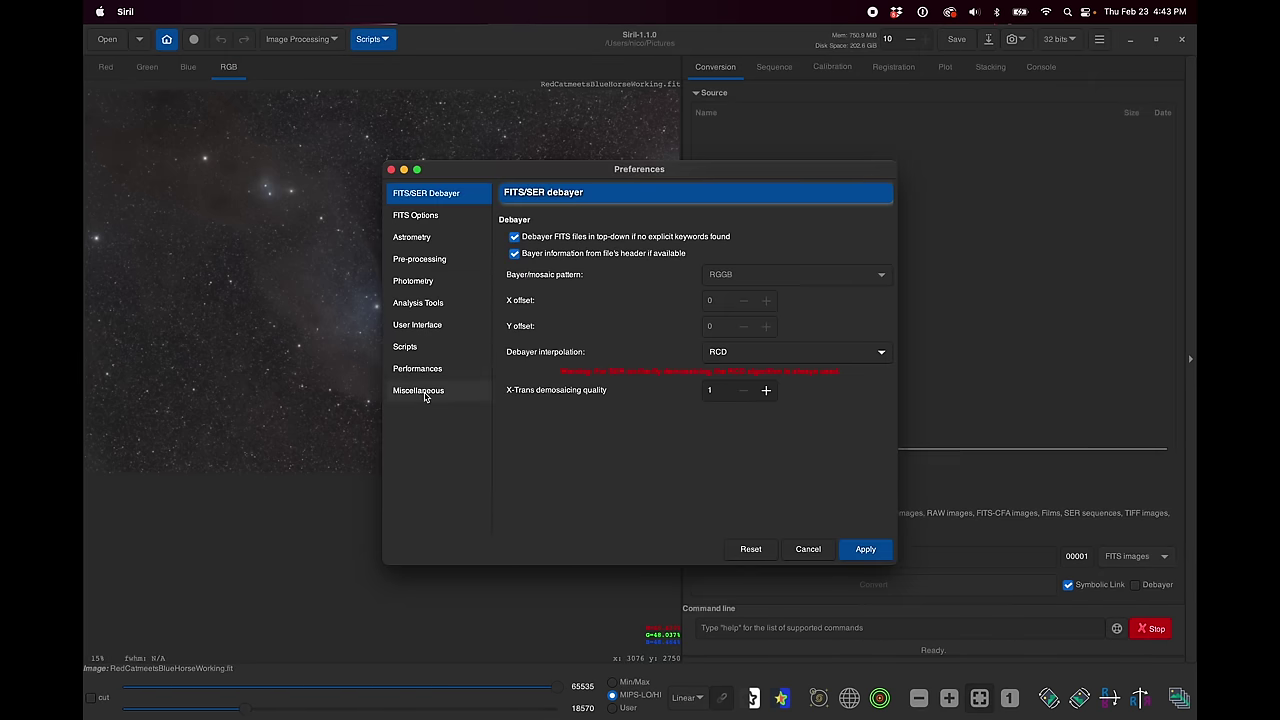
pyautogui.click(420, 391)
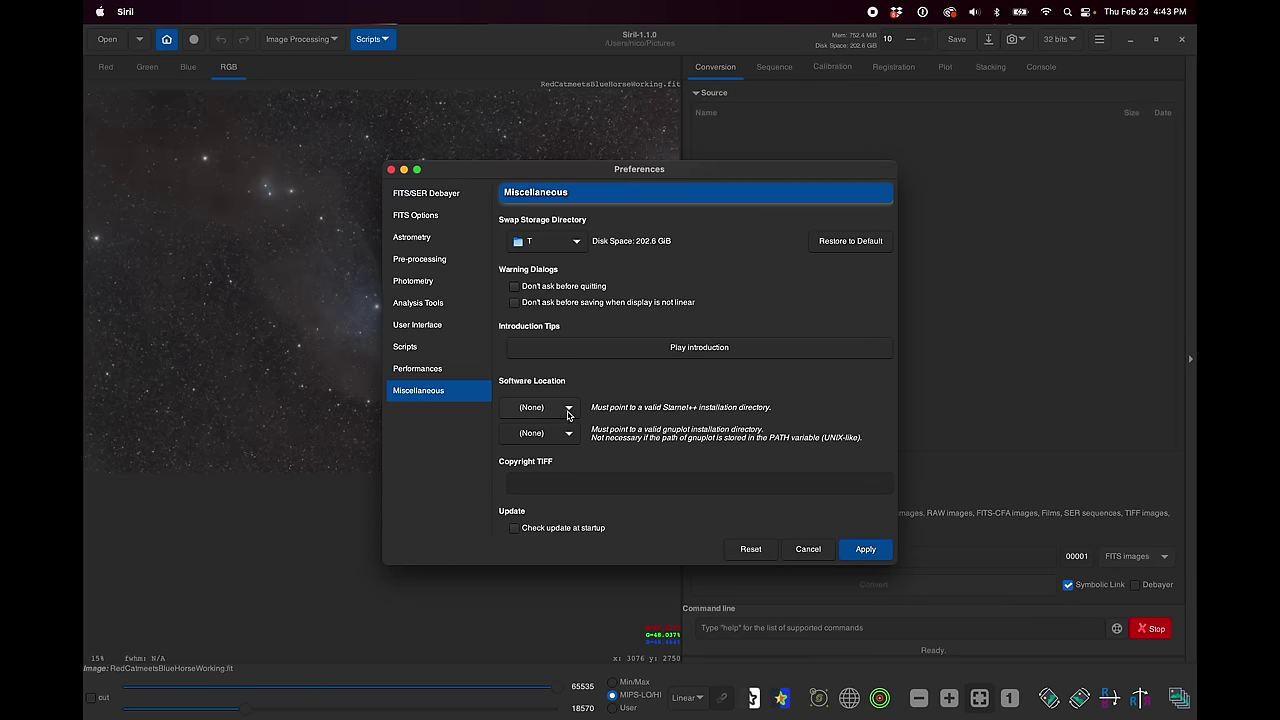
pyautogui.click(568, 412)
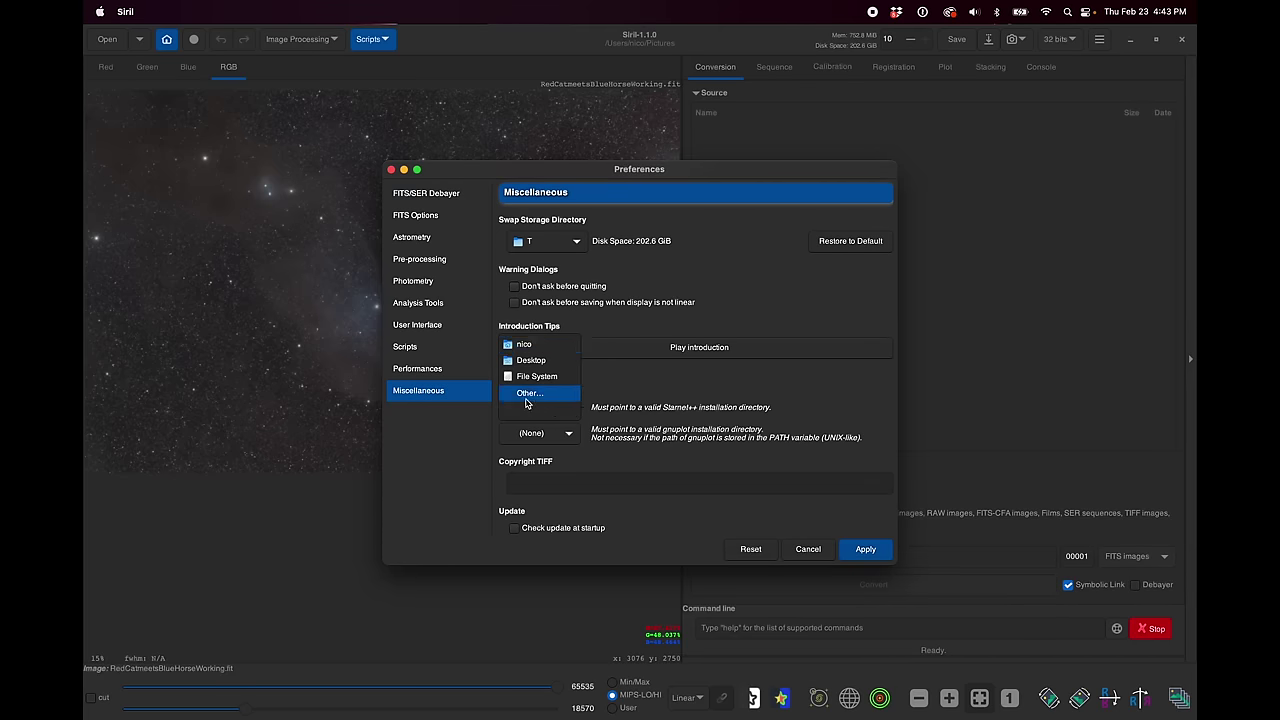
pyautogui.click(527, 396)
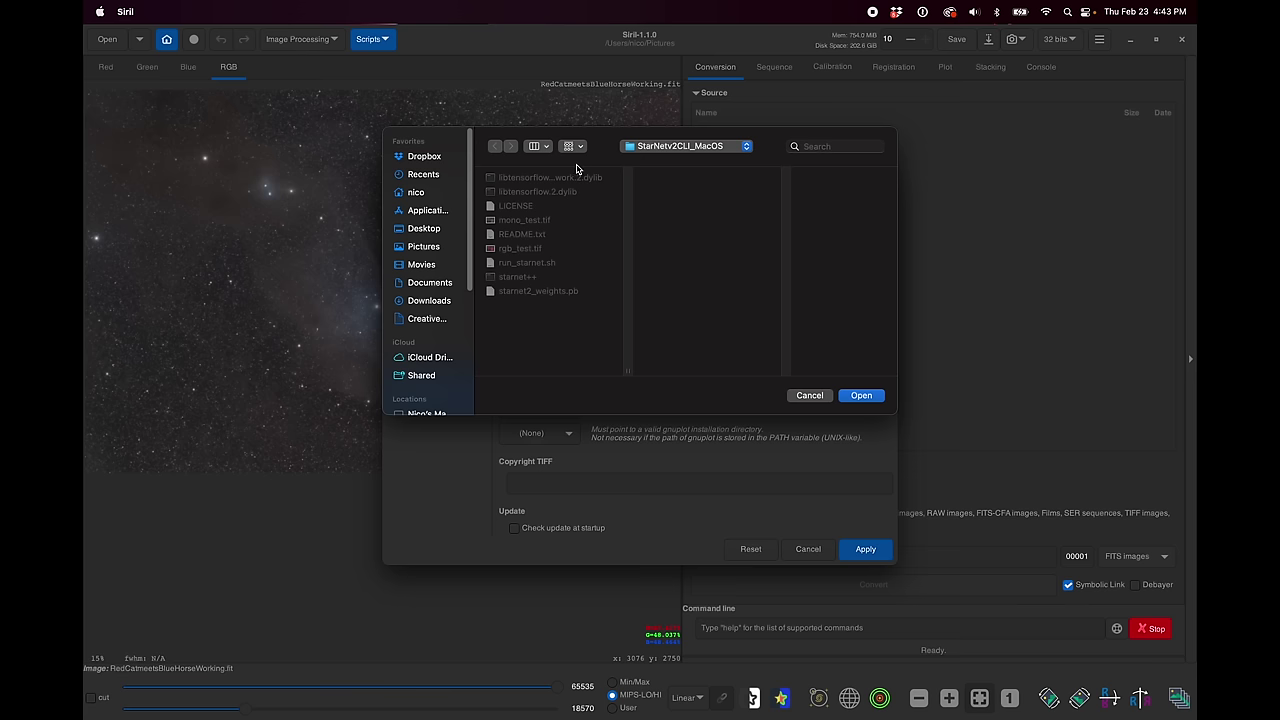
pyautogui.click(438, 231)
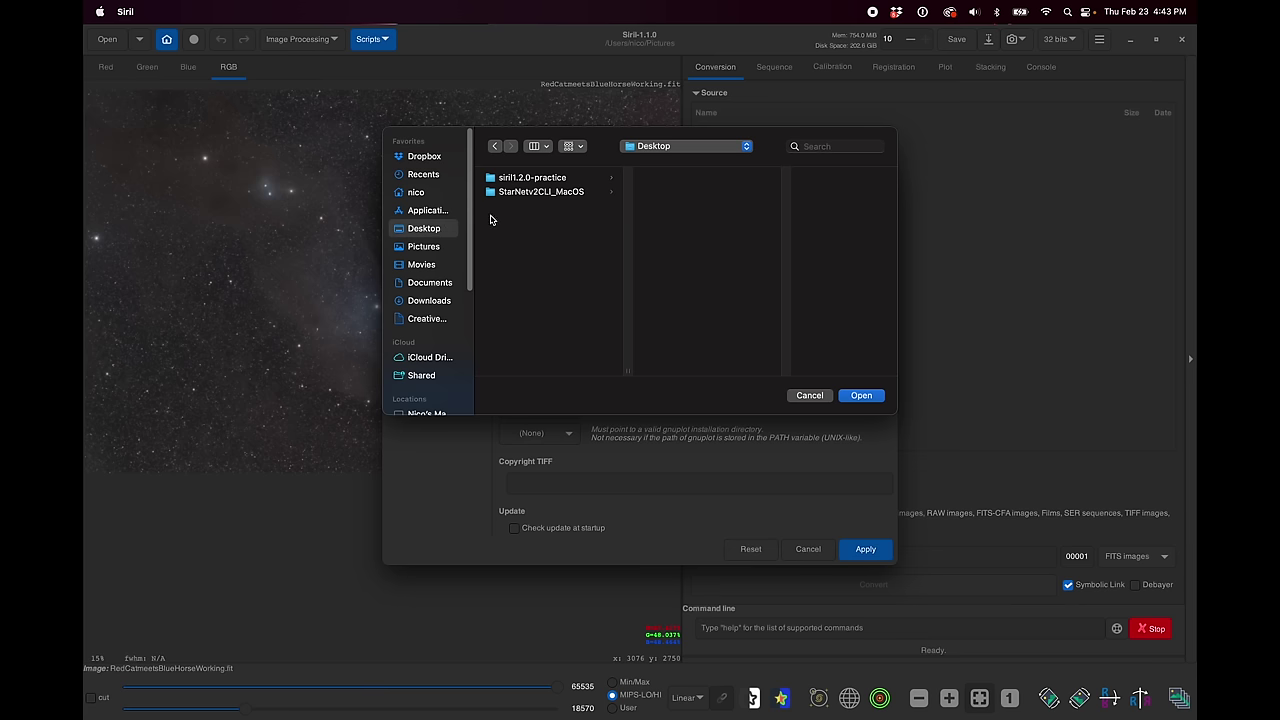
pyautogui.click(545, 192)
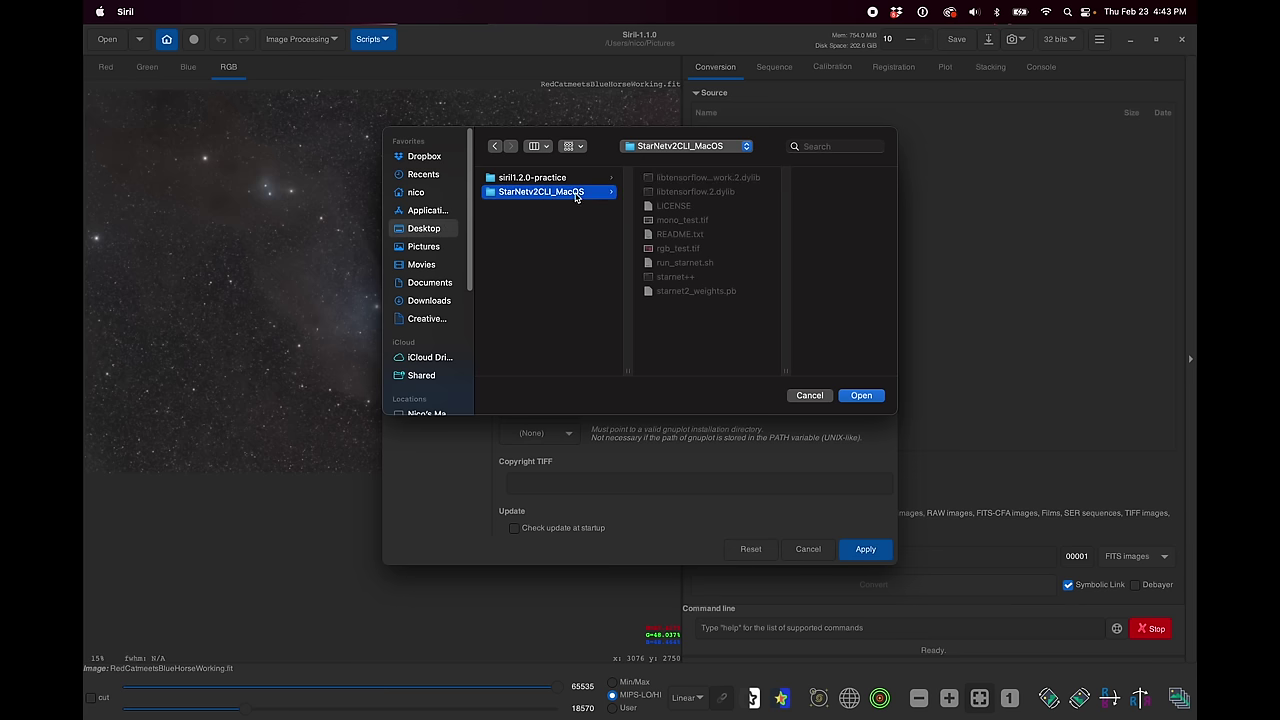
pyautogui.click(862, 396)
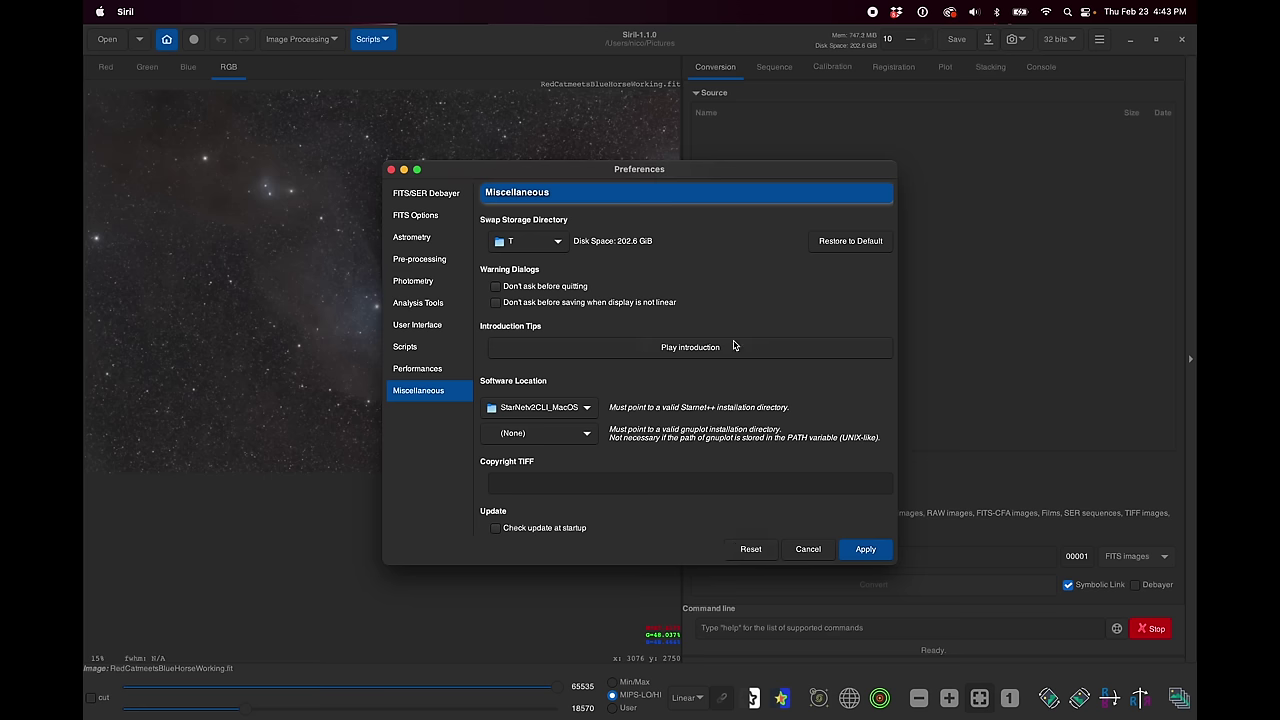
pyautogui.click(588, 410)
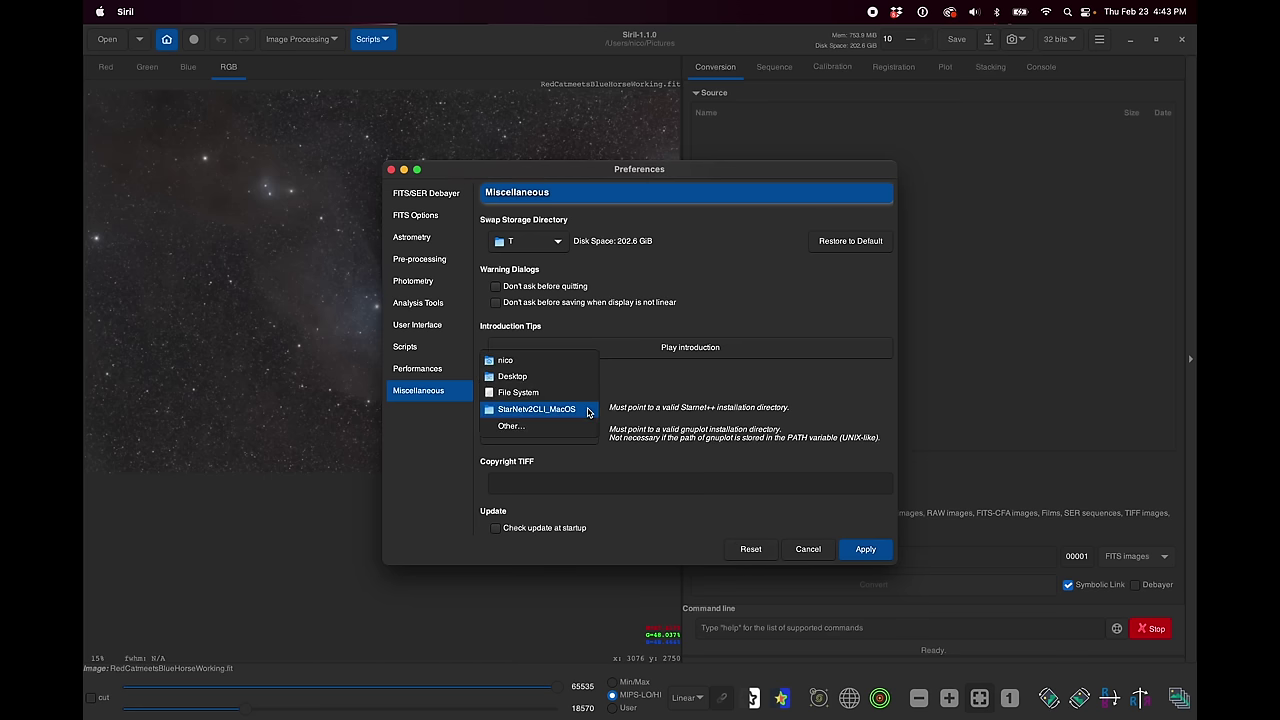
pyautogui.click(588, 410)
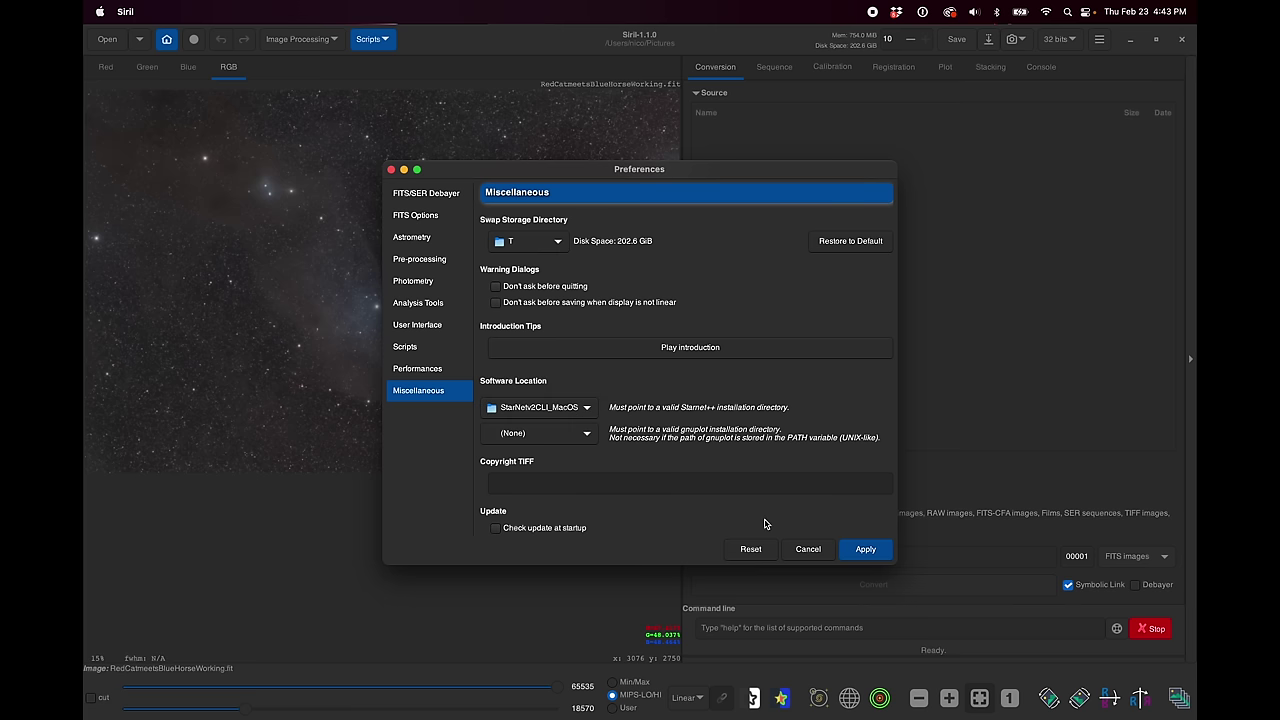
pyautogui.click(863, 551)
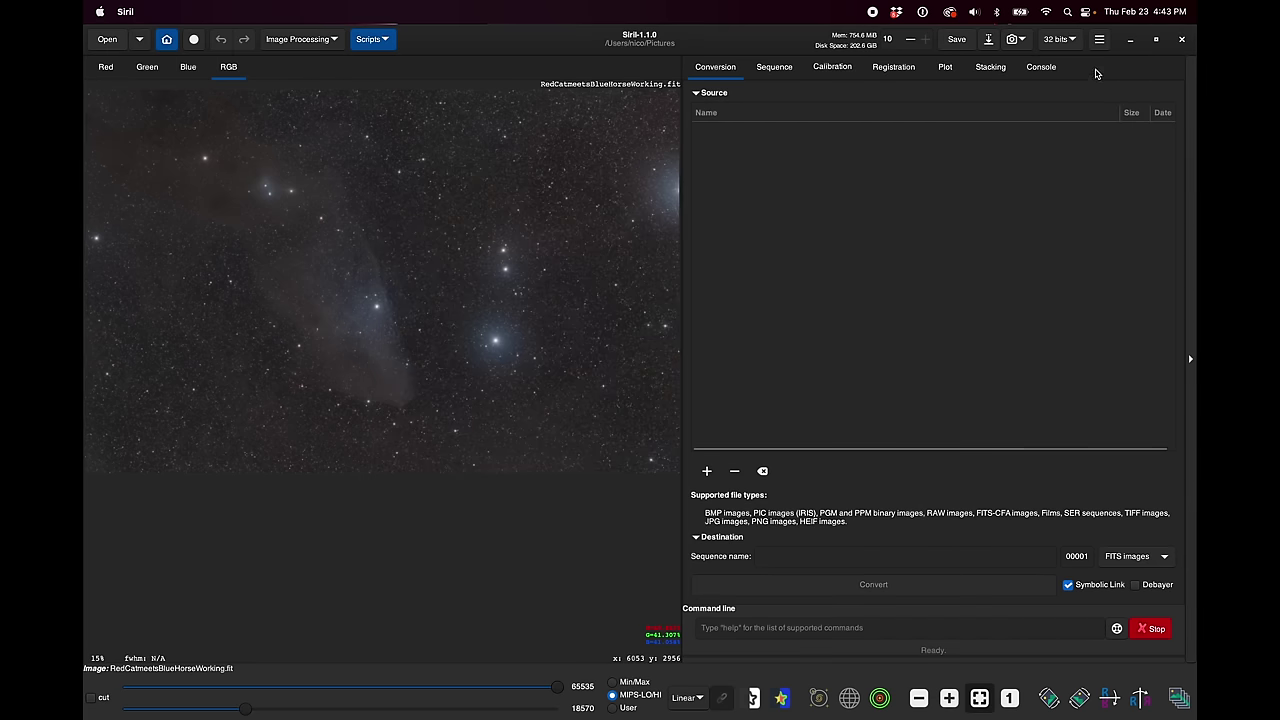
pyautogui.click(1099, 39)
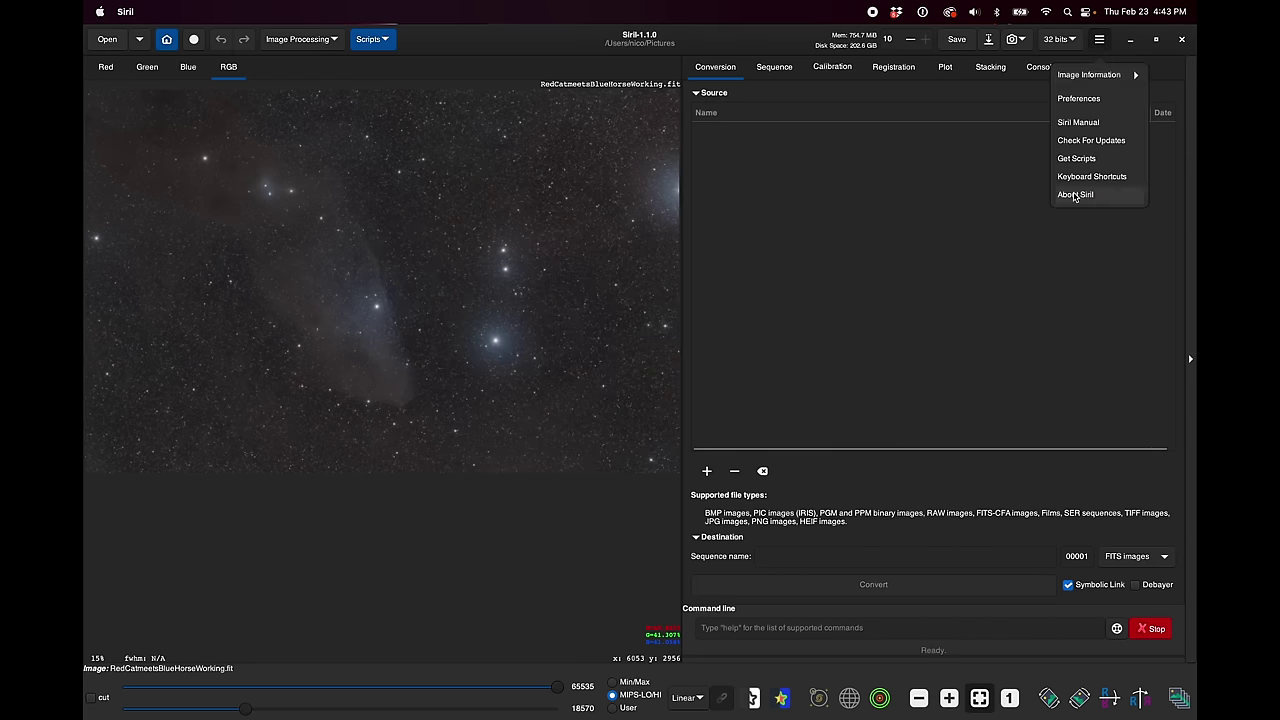
pyautogui.click(1079, 98)
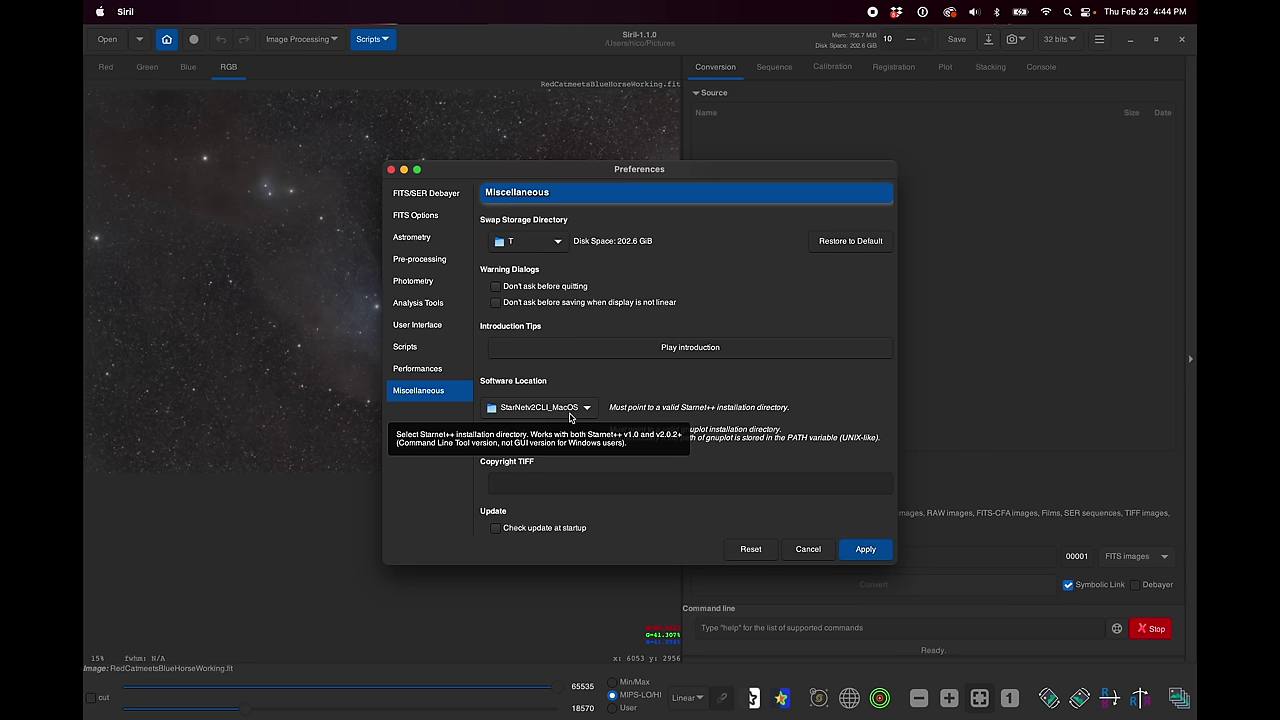
pyautogui.click(807, 549)
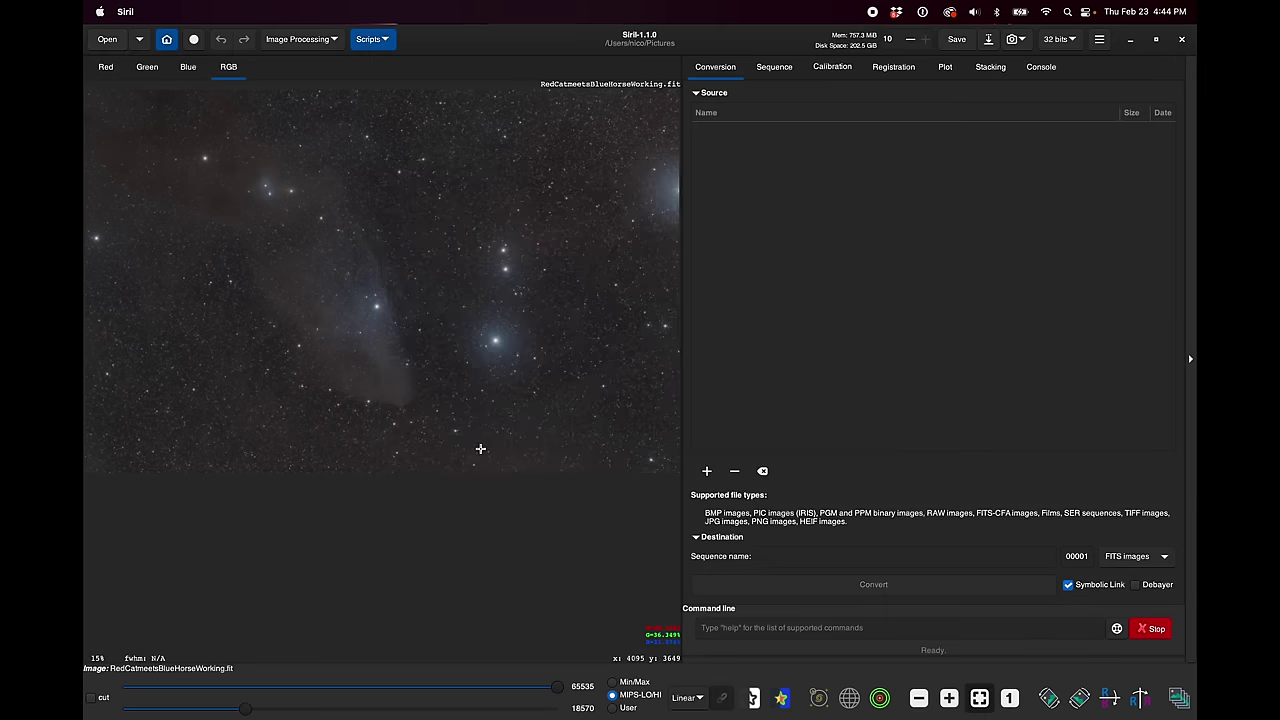
# Open the StarNet Star Removal dialog under Image Processing > Star Processing
pyautogui.click(326, 41)
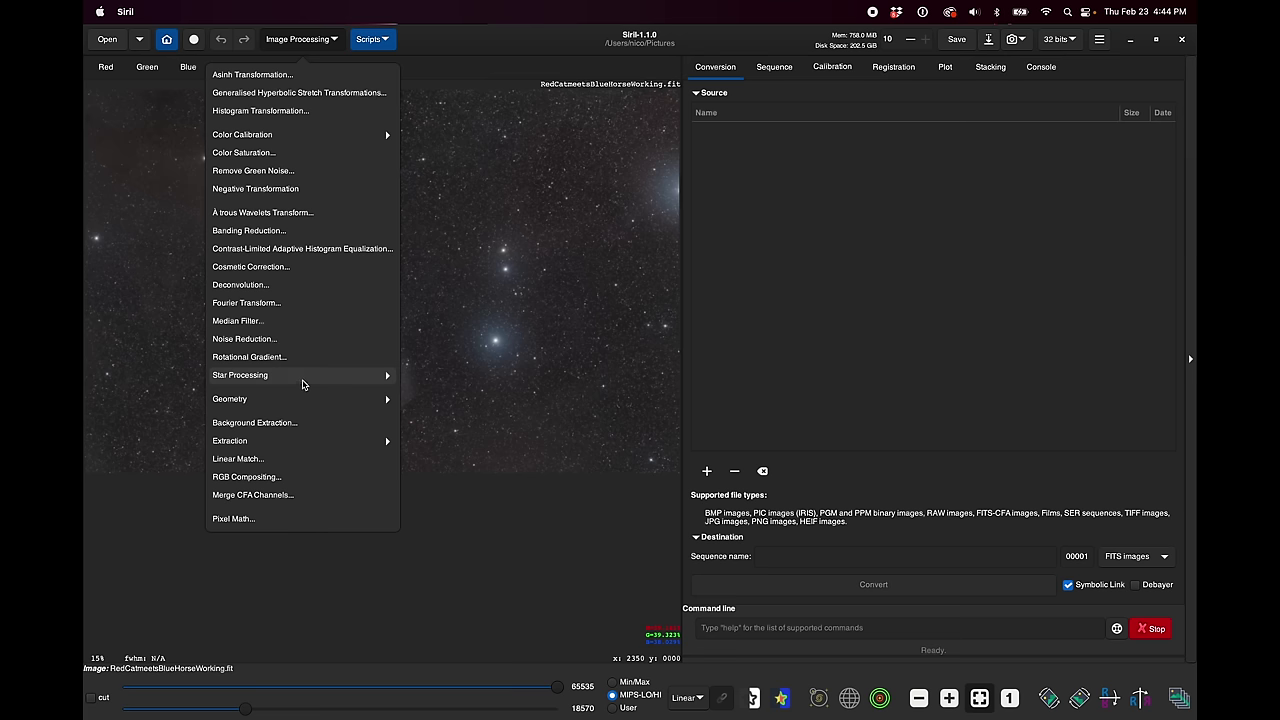
pyautogui.click(304, 382)
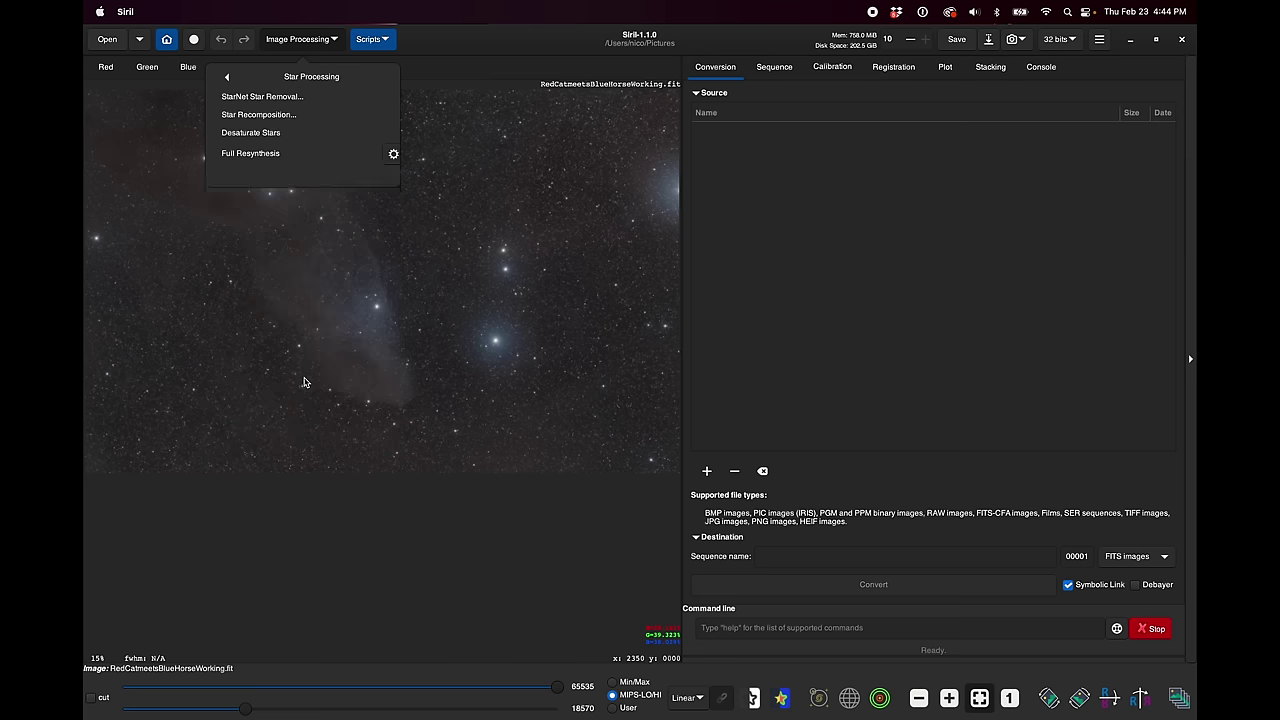
pyautogui.click(268, 98)
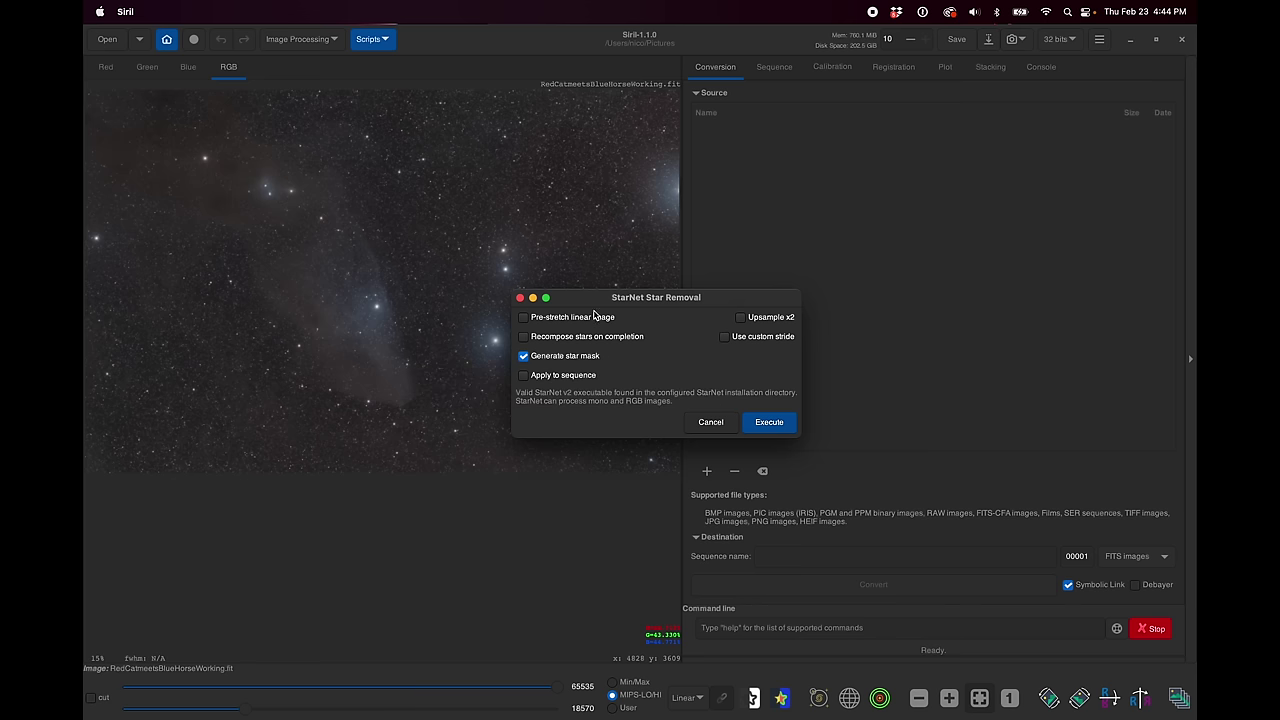
pyautogui.moveTo(592, 299); pyautogui.dragTo(741, 282)
pyautogui.moveTo(500, 324); pyautogui.dragTo(392, 522)
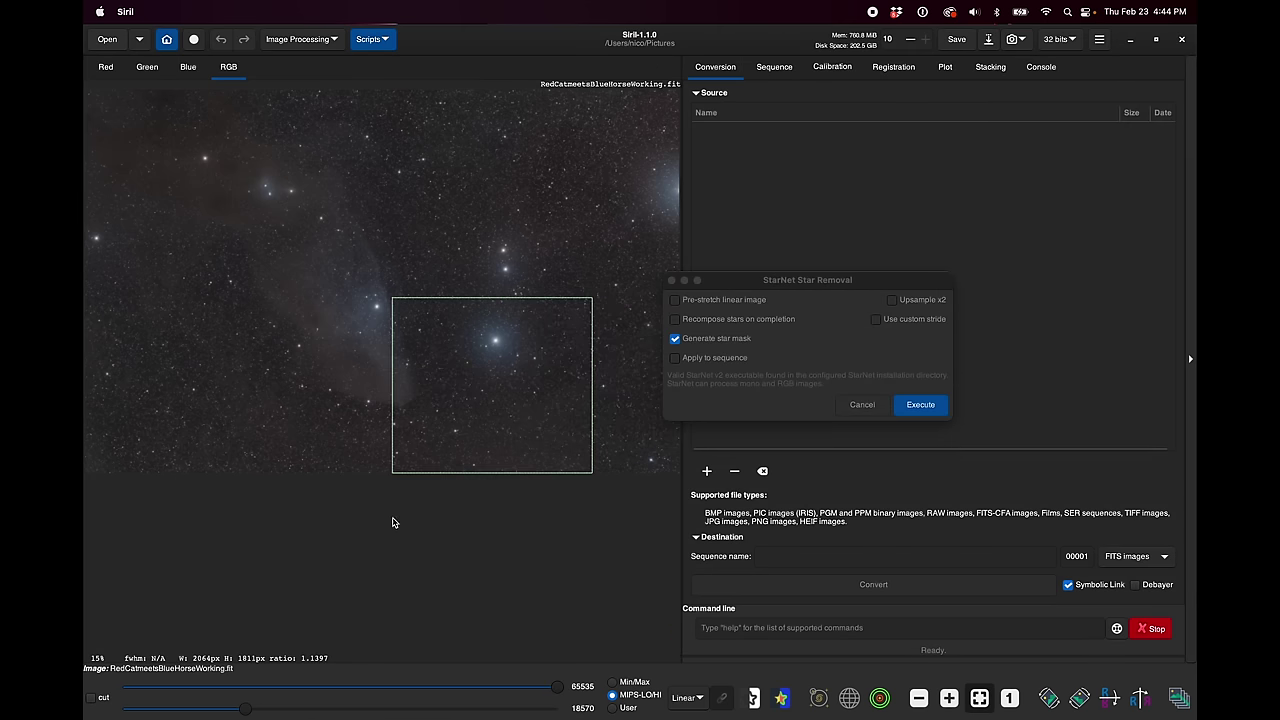
pyautogui.click(363, 449)
pyautogui.click(818, 282)
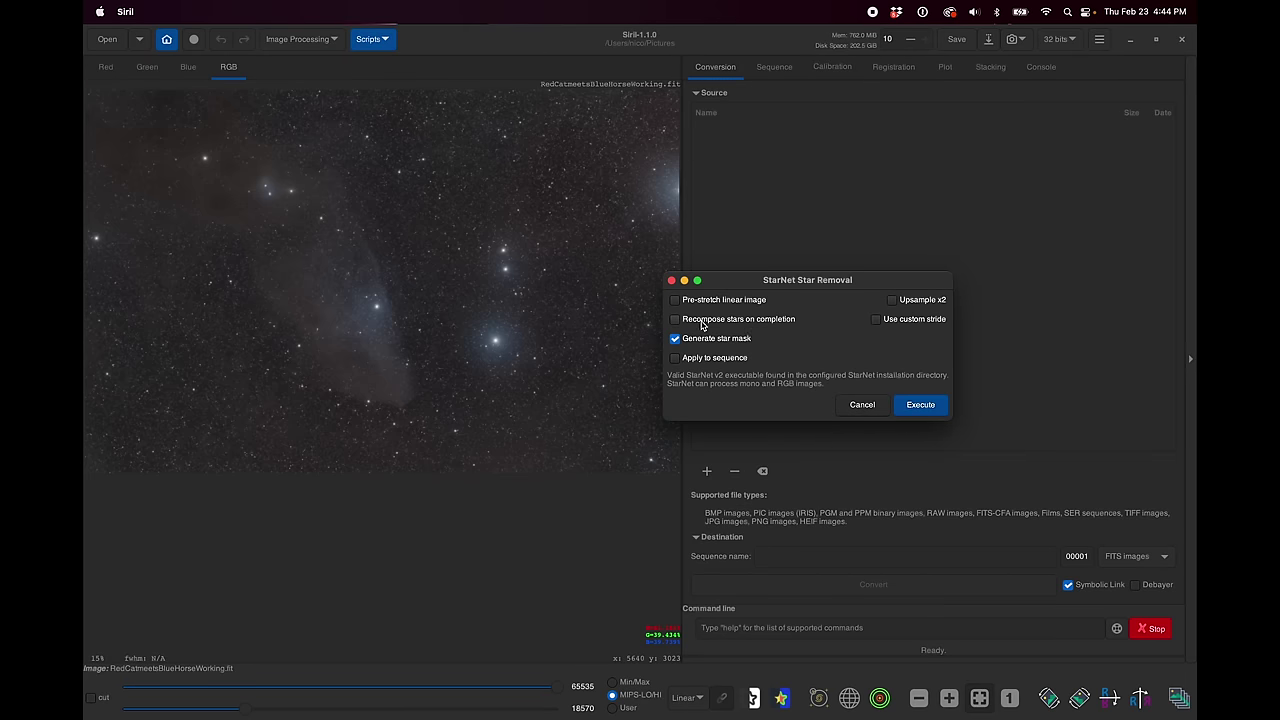
# Enable Recompose stars on completion and run StarNet, dismissing the blocked starnet++ warning
pyautogui.moveTo(703, 323)
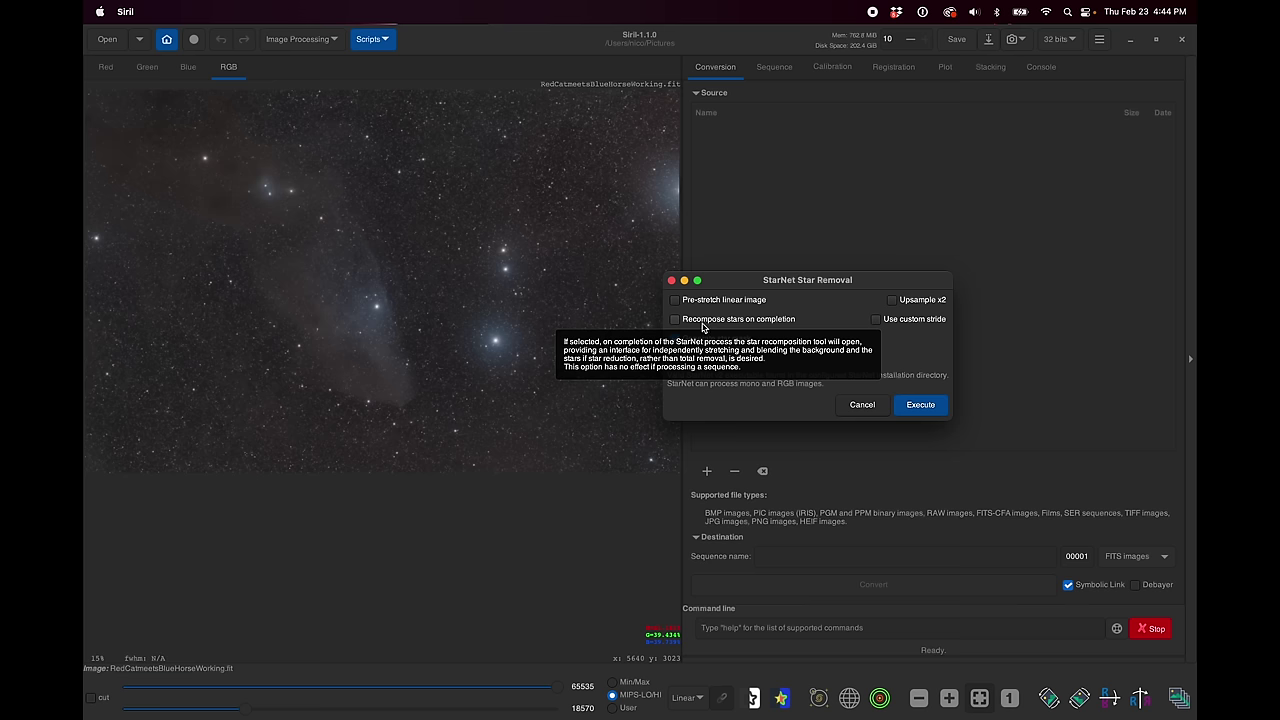
pyautogui.click(700, 322)
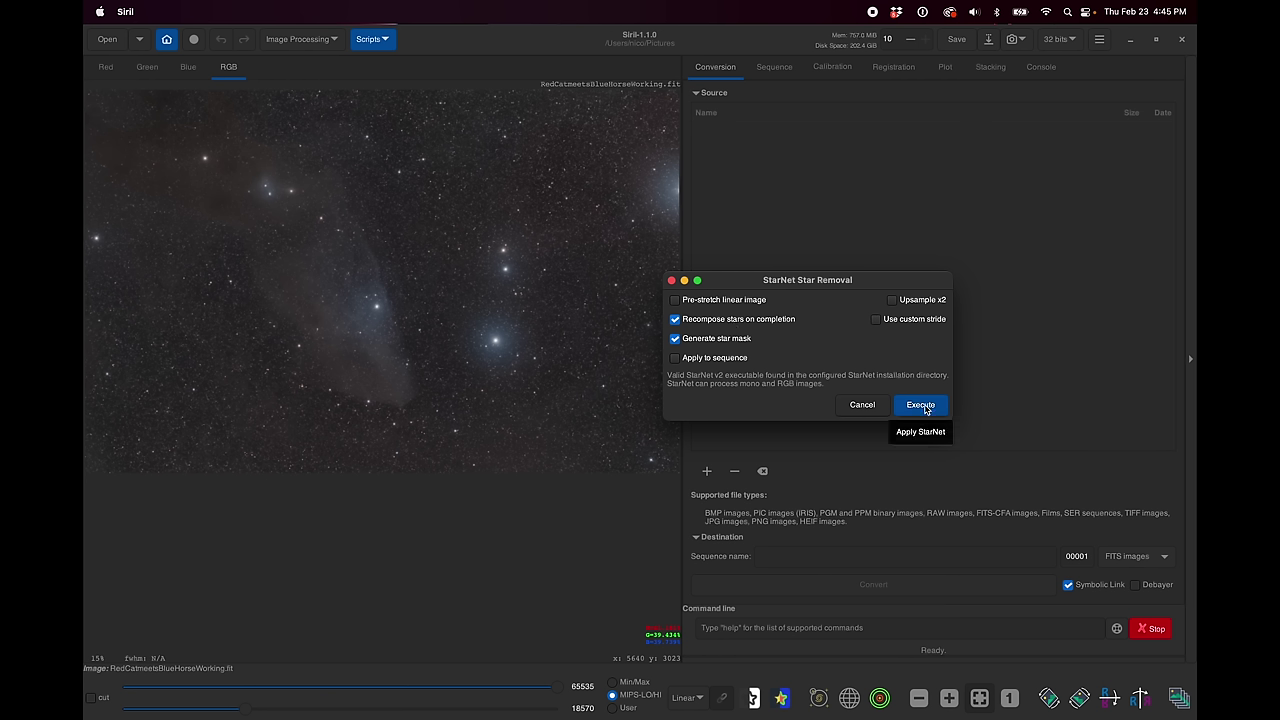
pyautogui.click(921, 406)
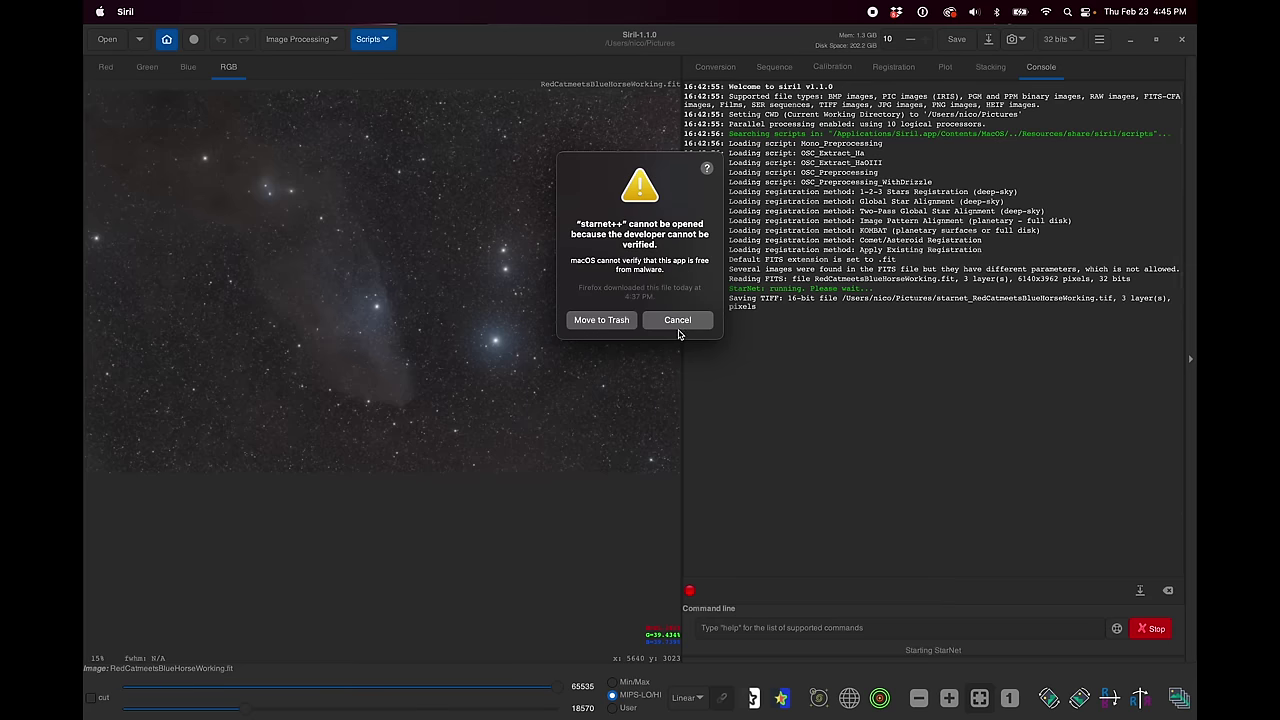
pyautogui.click(677, 320)
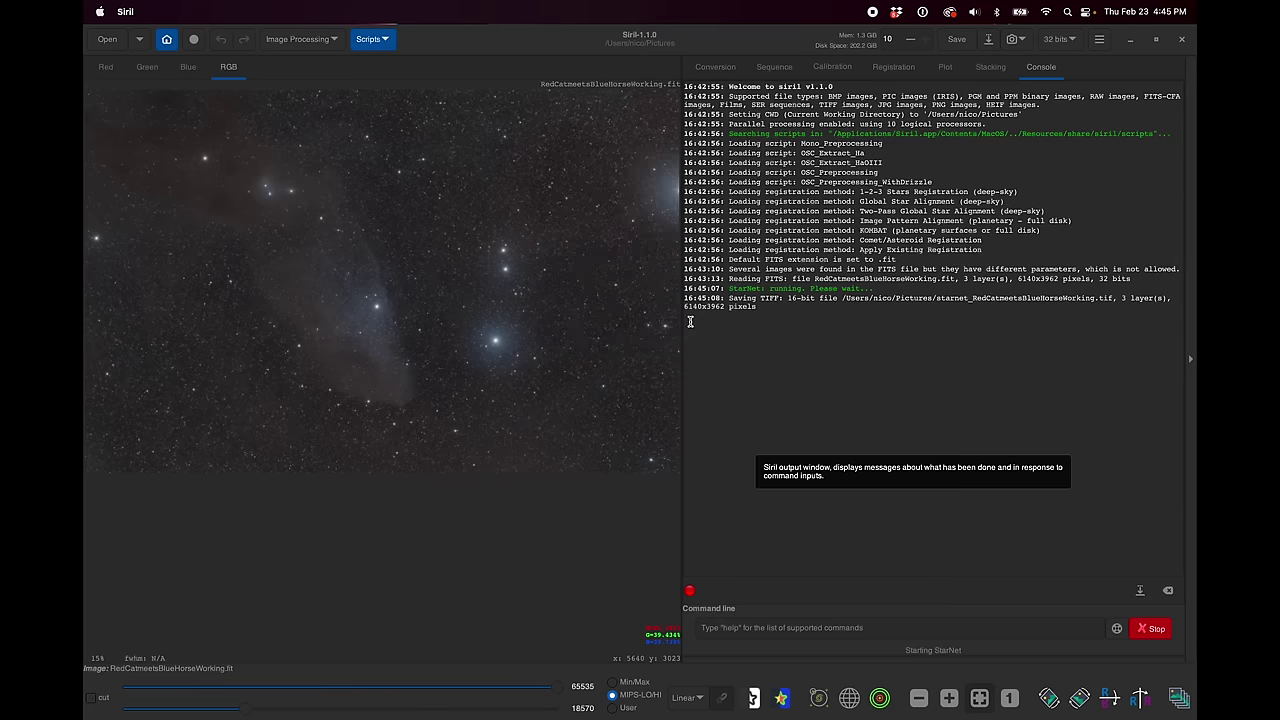
pyautogui.press('super+h')
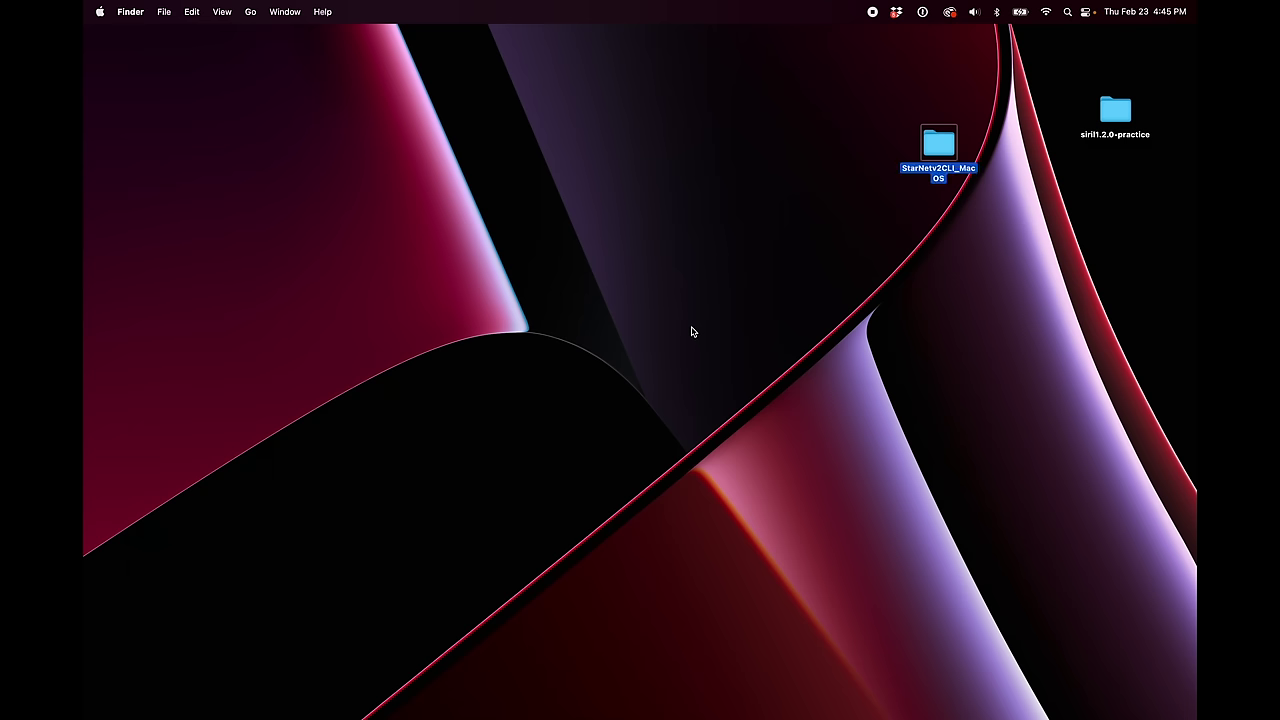
# Unlock Security & Privacy > General and choose Allow Anyway for starnet++
pyautogui.click(102, 12)
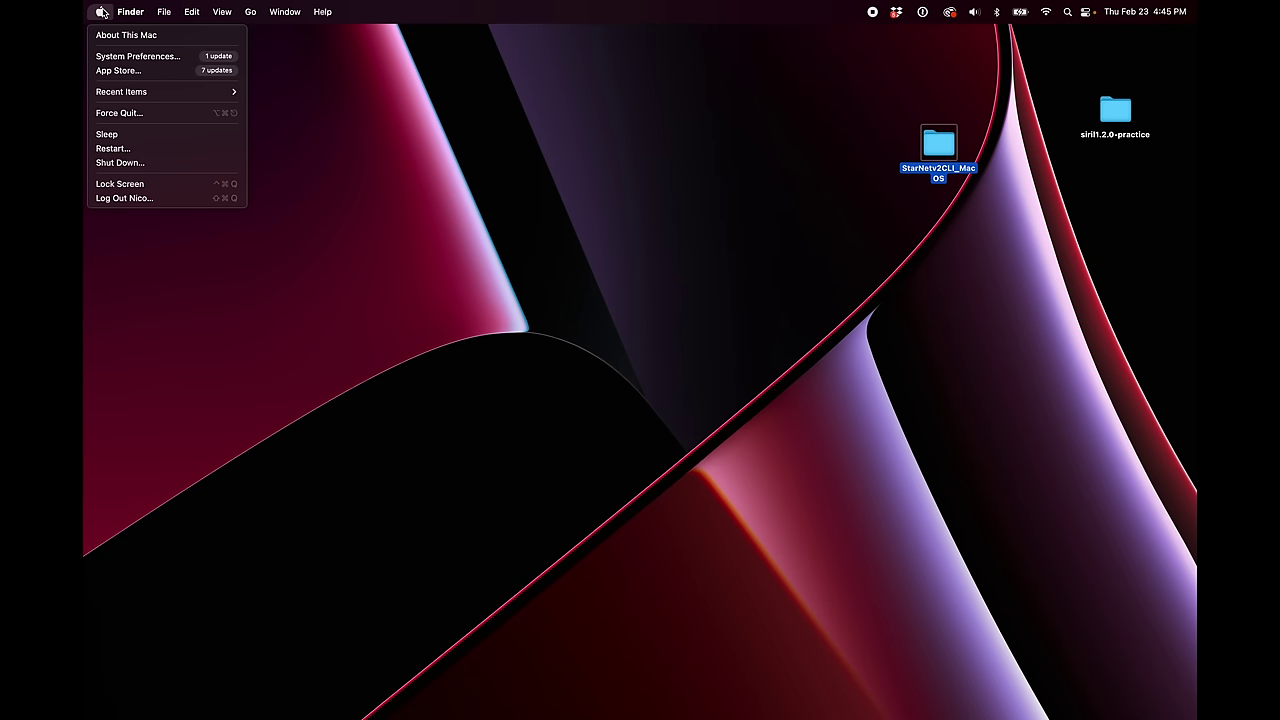
pyautogui.click(112, 56)
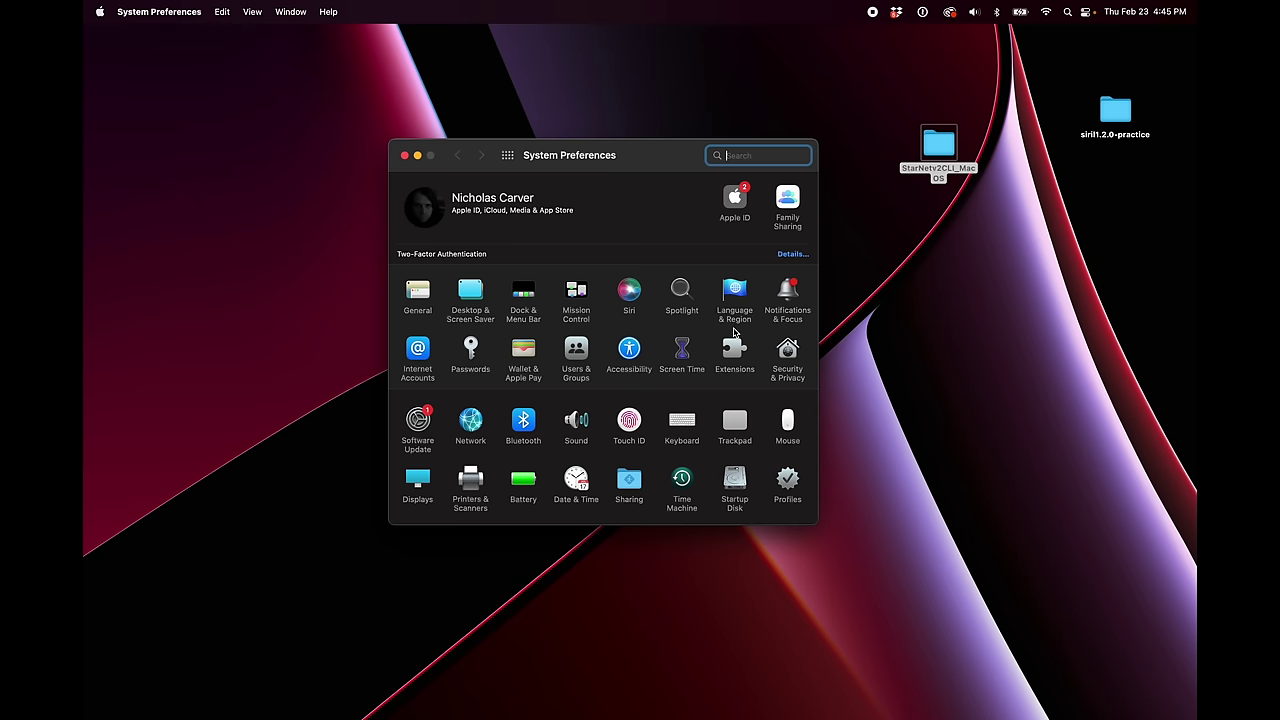
pyautogui.click(792, 355)
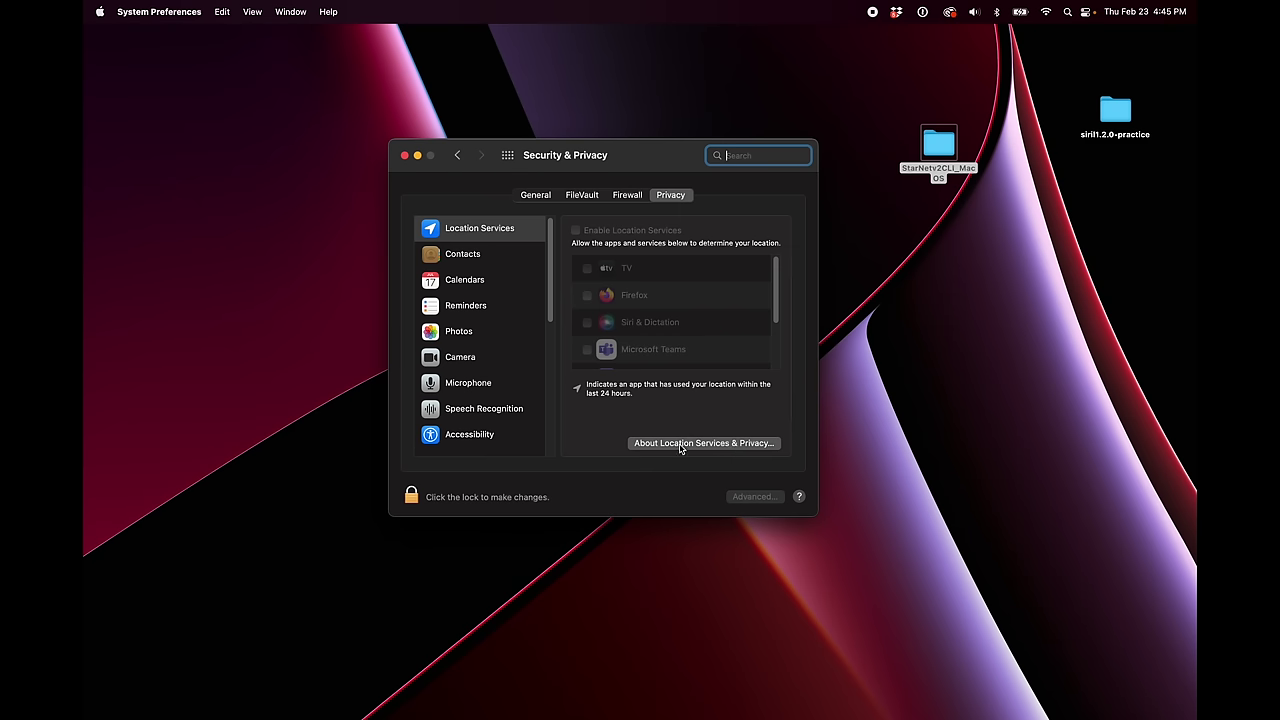
pyautogui.click(533, 196)
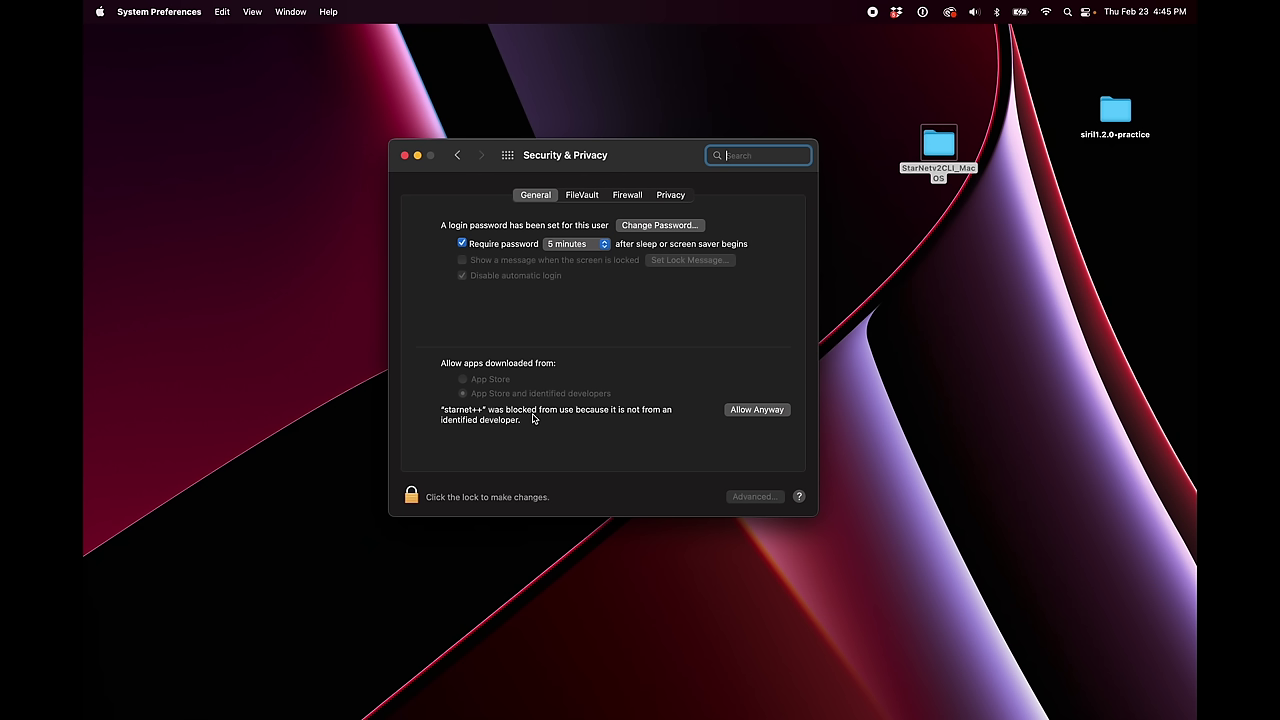
pyautogui.click(413, 497)
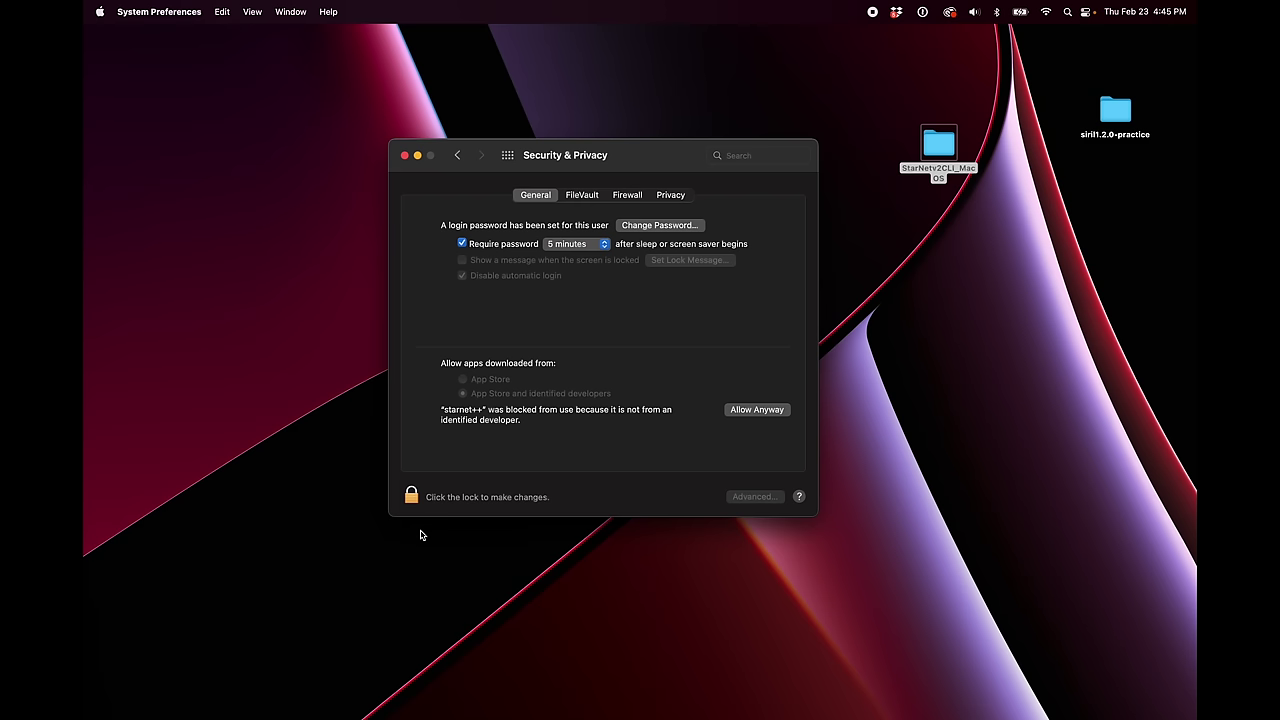
pyautogui.moveTo(411, 497); pyautogui.dragTo(445, 506)
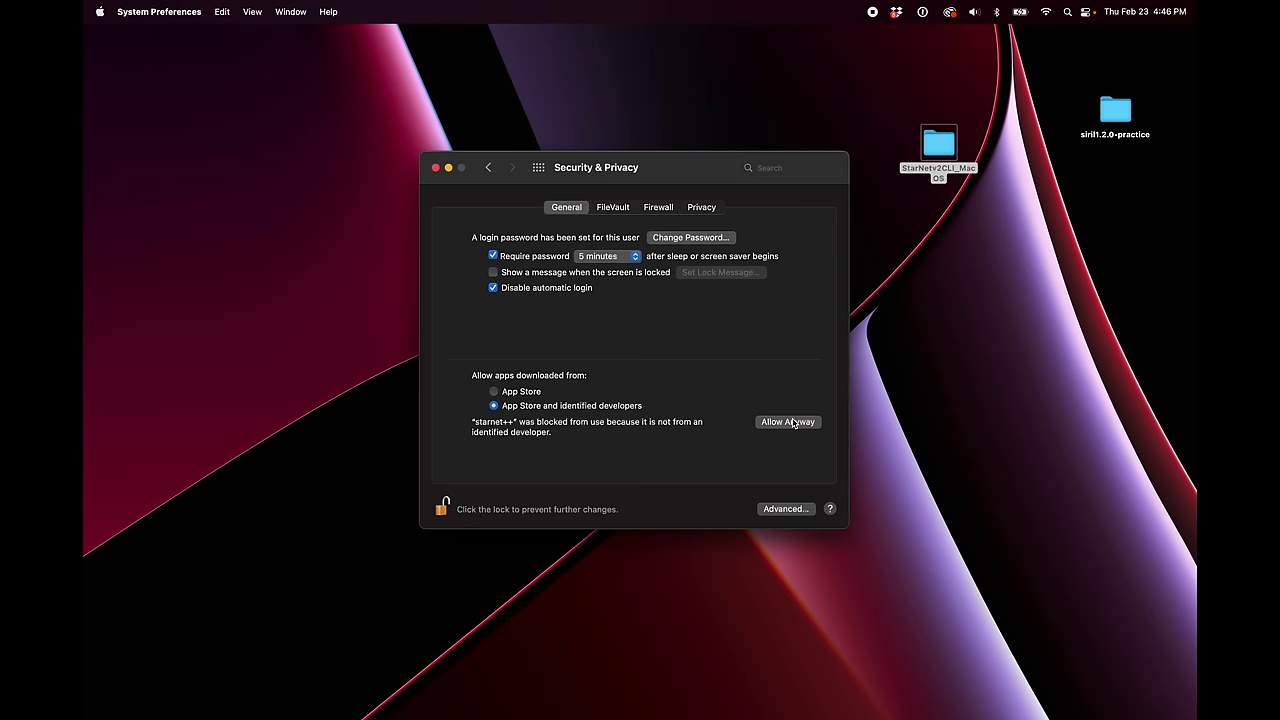
pyautogui.click(788, 422)
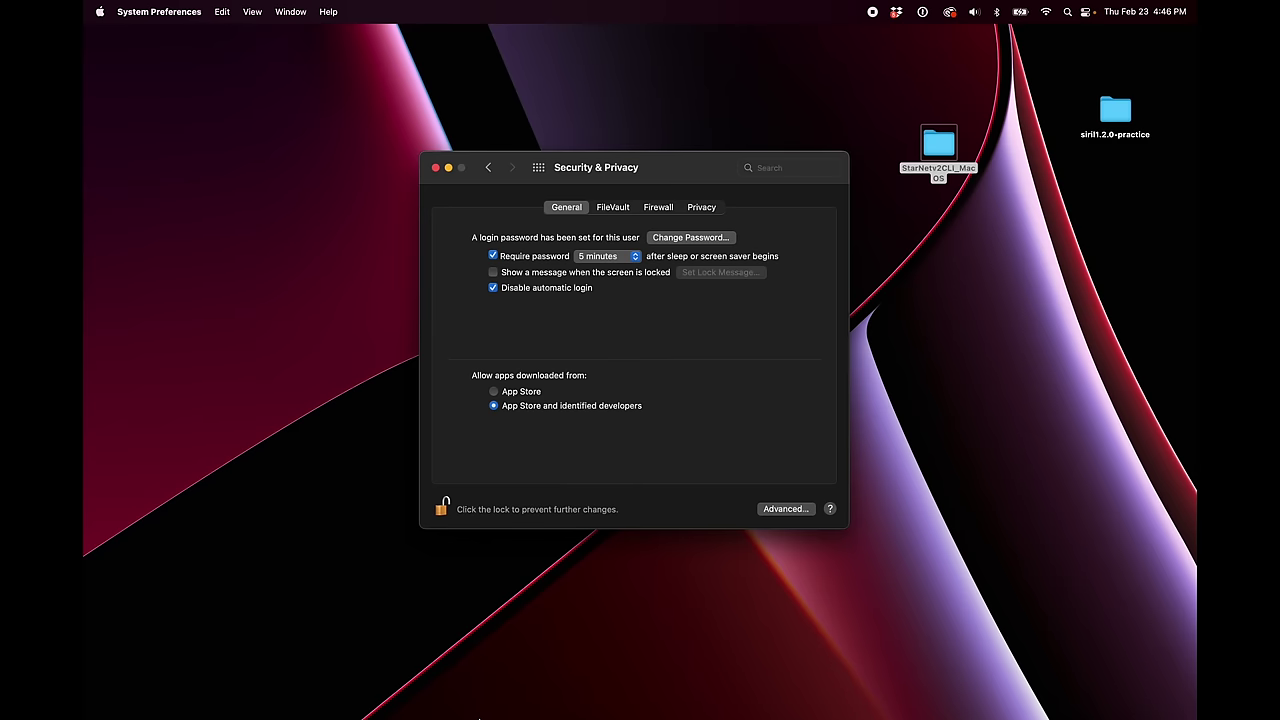
# Relaunch Siril from Spotlight
pyautogui.press('super+space')
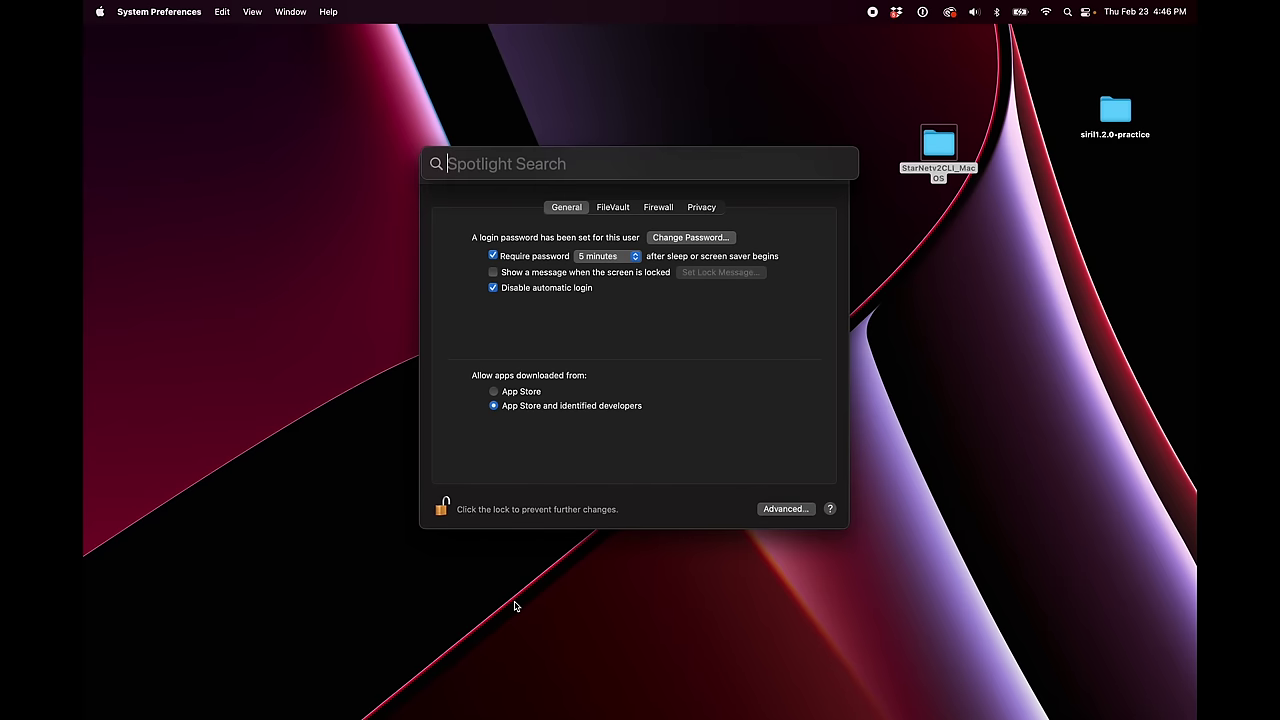
pyautogui.write('siril')
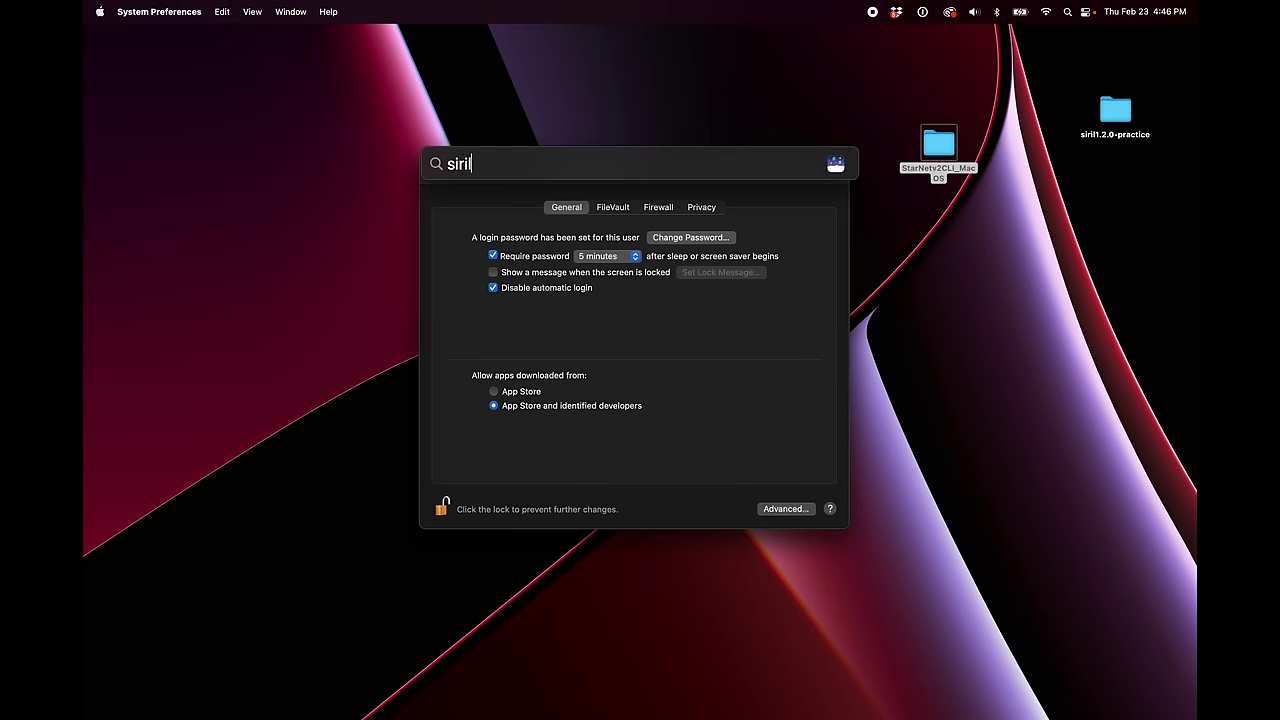
pyautogui.press('Return')
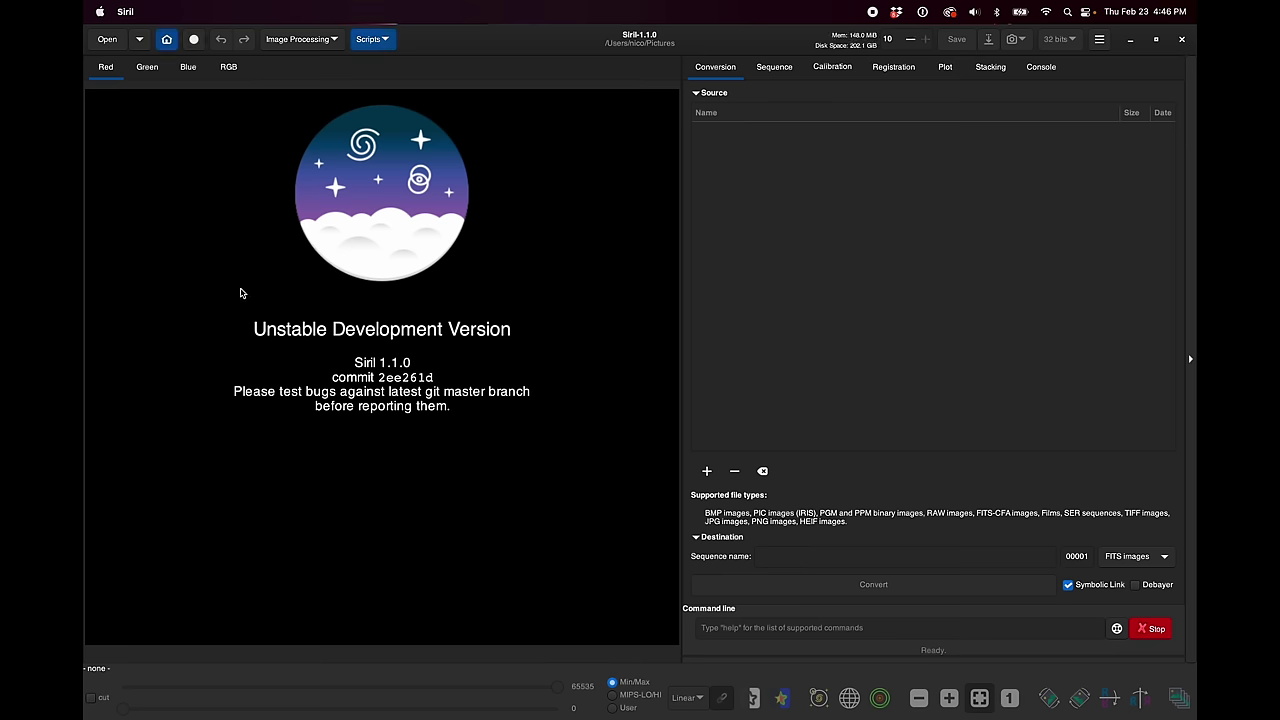
# Open RedCatmeetsBlueHorseWorking.fit from the Desktop's siril1.2.0-practice folder
pyautogui.click(107, 39)
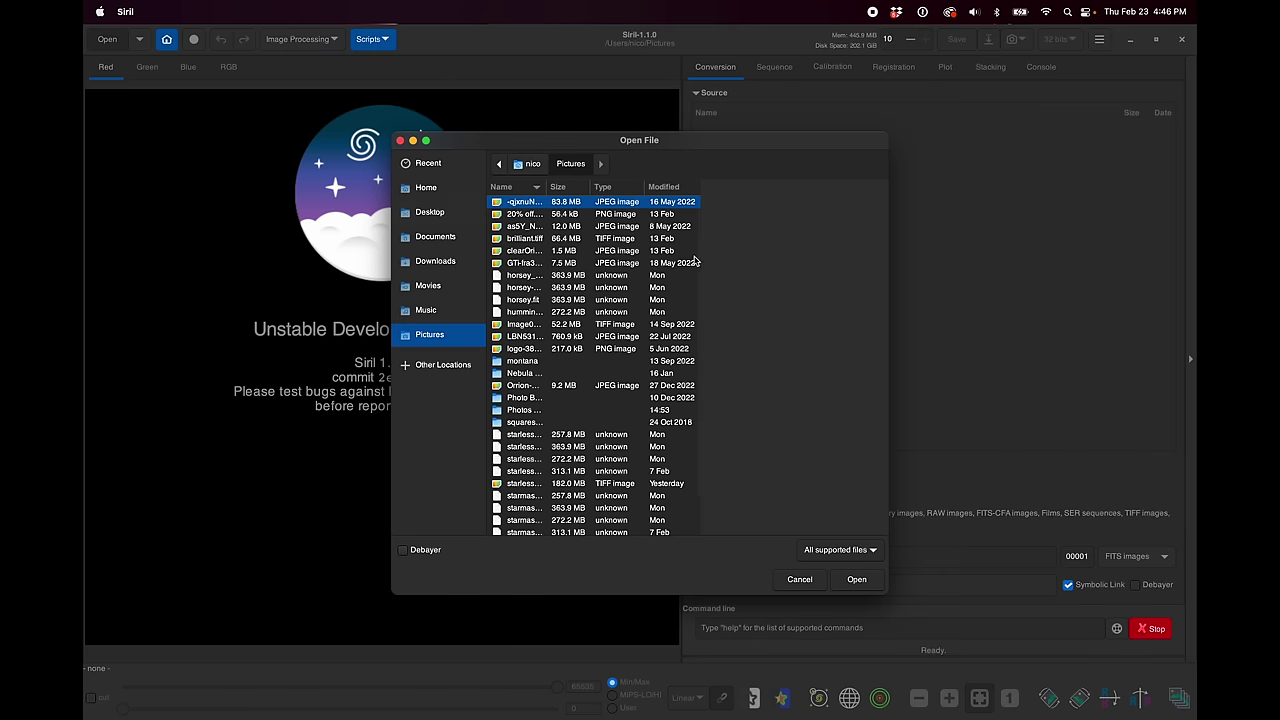
pyautogui.click(418, 213)
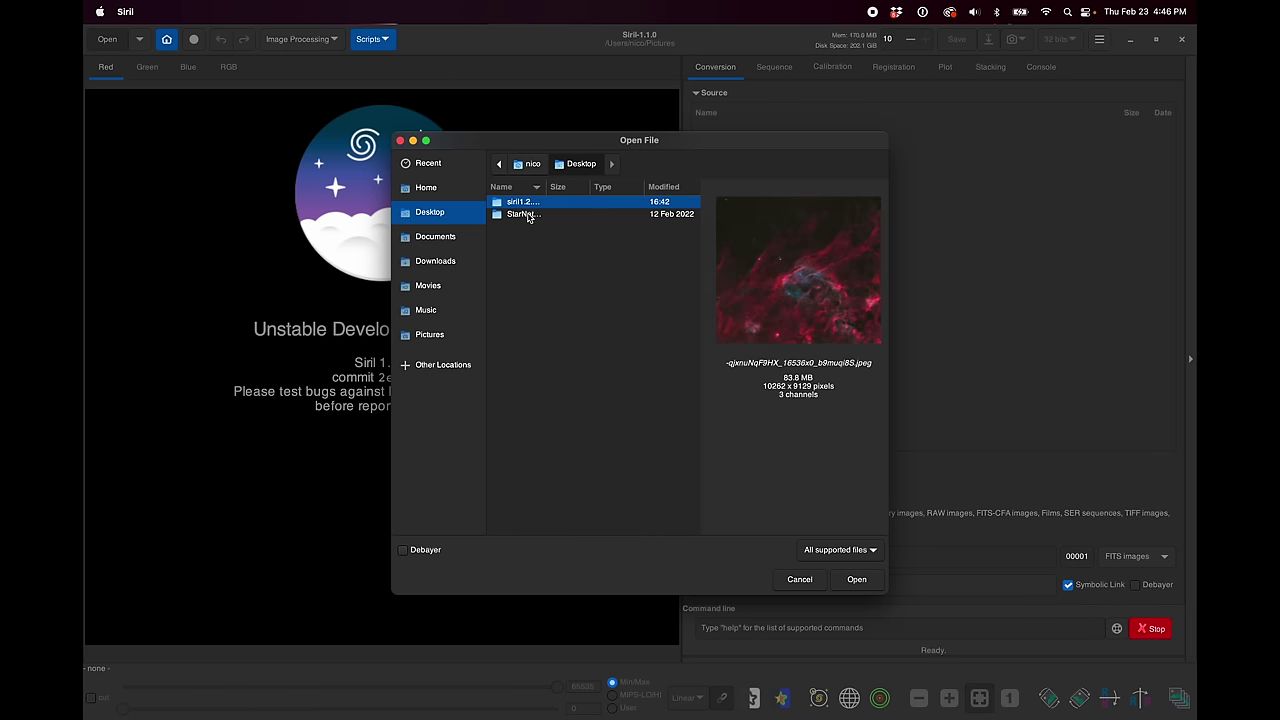
pyautogui.doubleClick(523, 203)
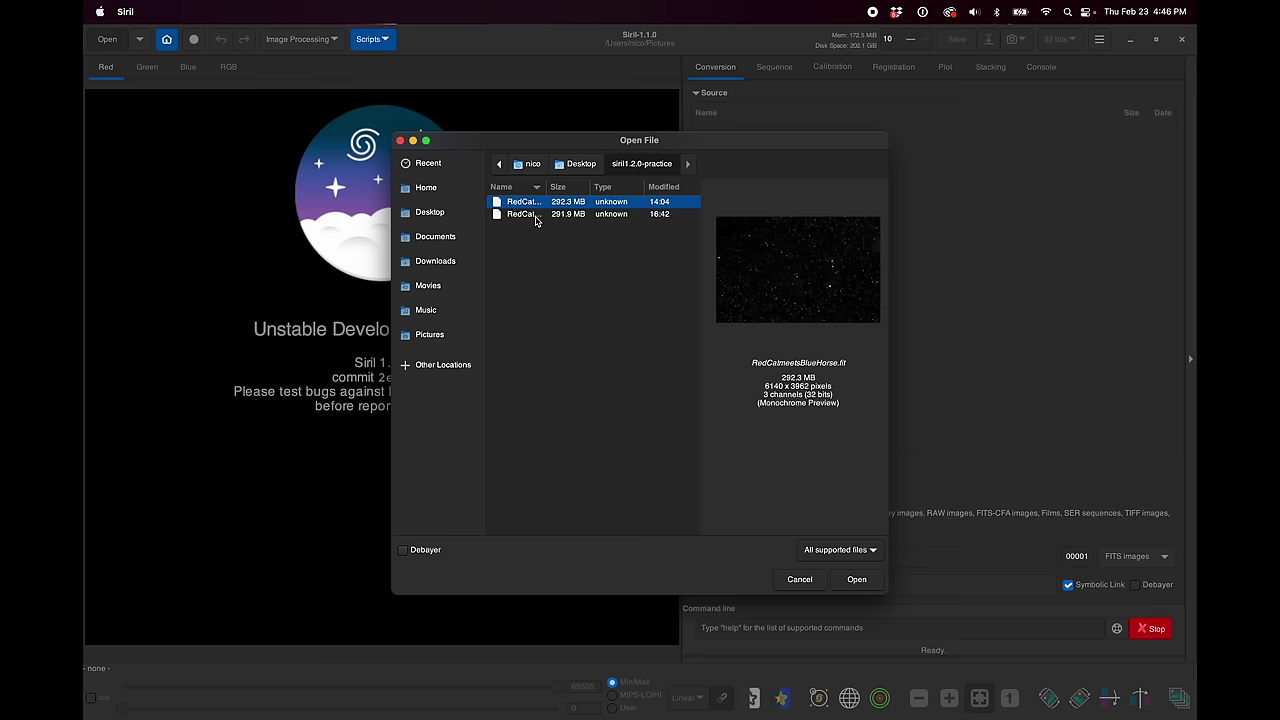
pyautogui.click(534, 215)
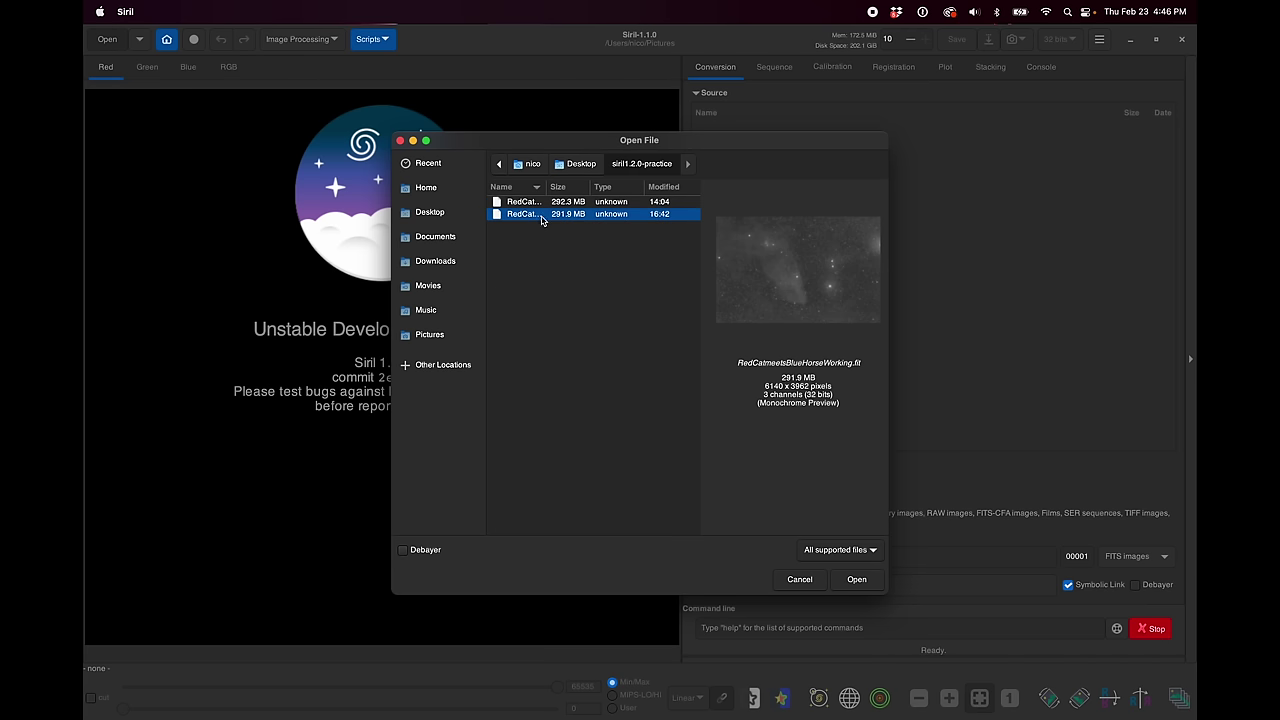
pyautogui.click(857, 579)
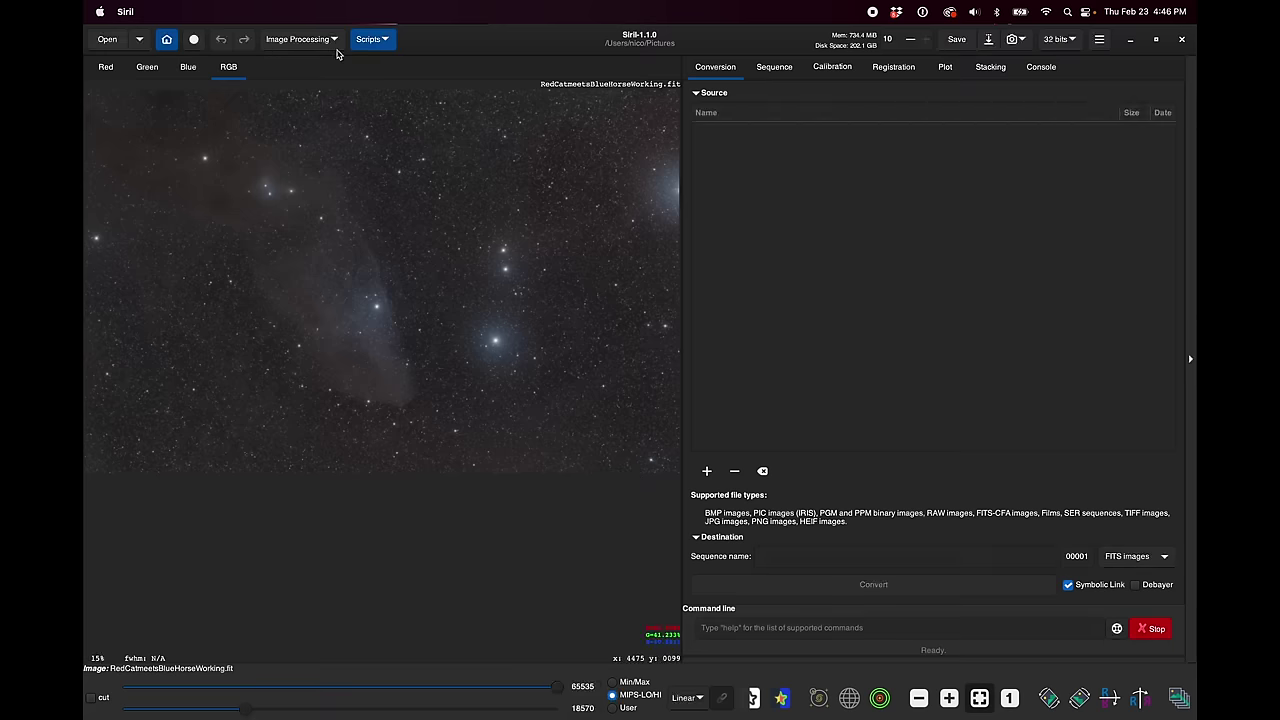
pyautogui.click(336, 44)
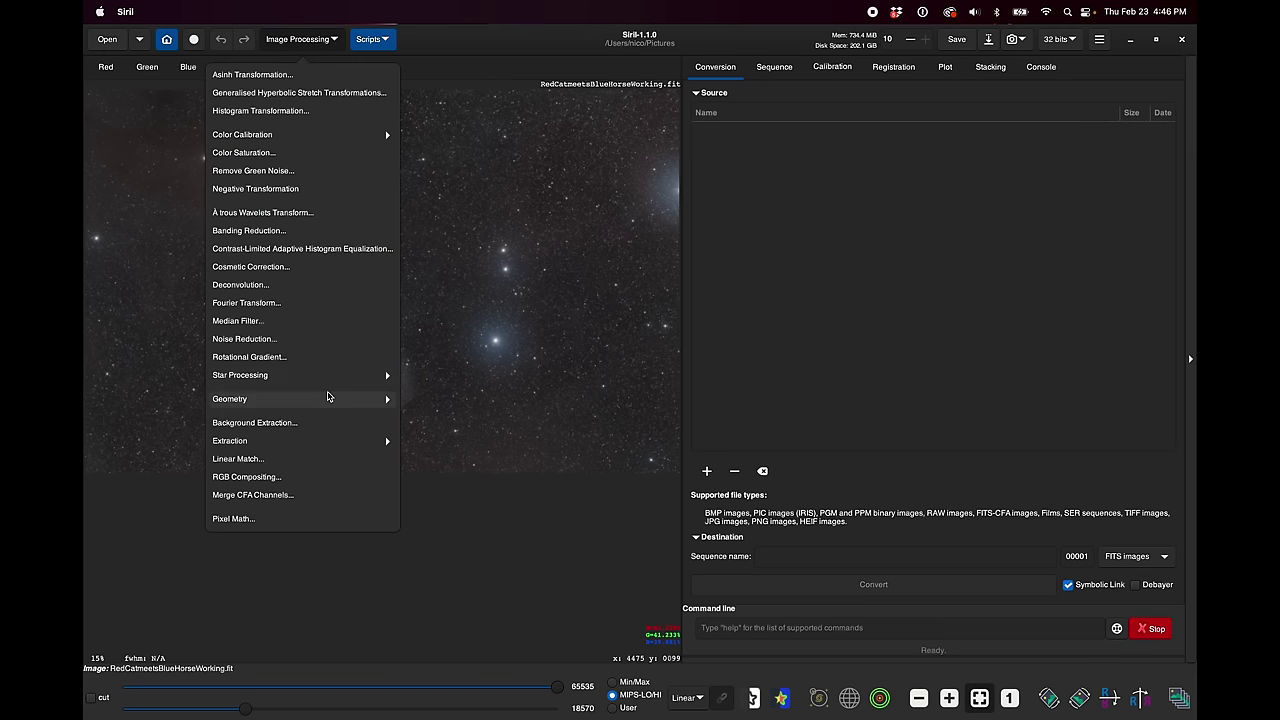
# Run StarNet Star Removal again and allow the unverified starnet++ to open
pyautogui.click(330, 381)
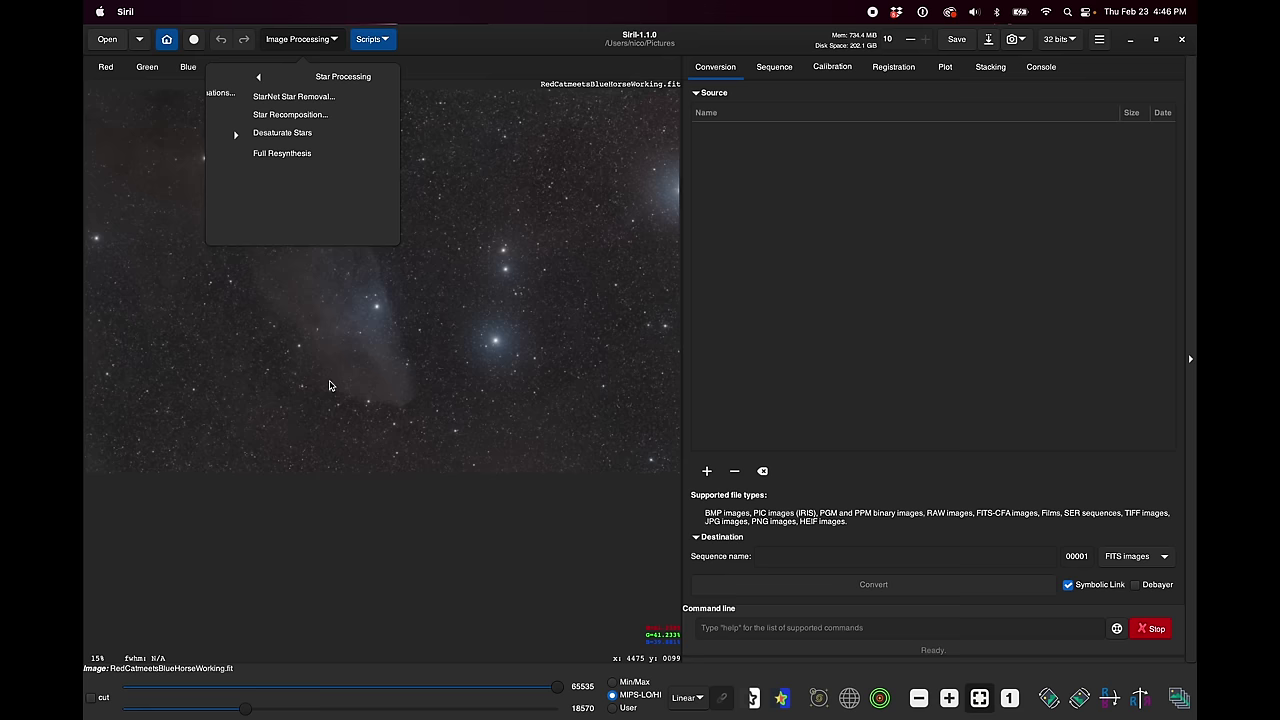
pyautogui.click(266, 100)
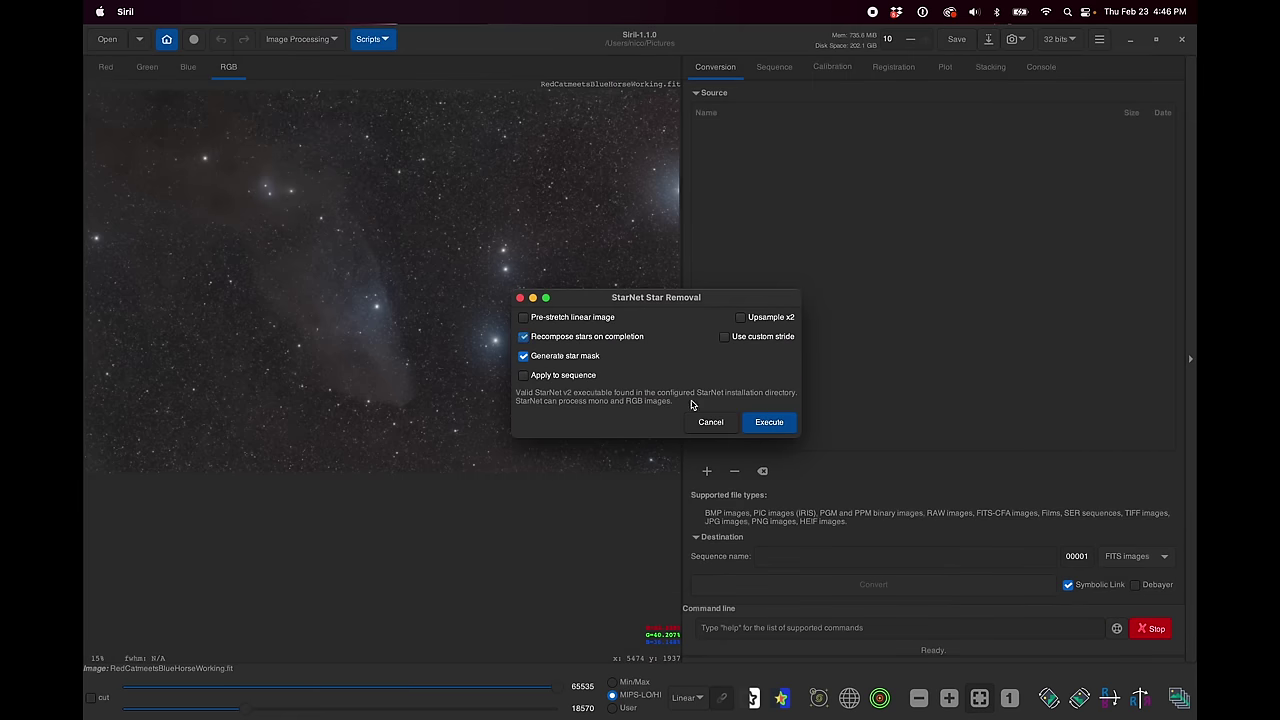
pyautogui.click(769, 423)
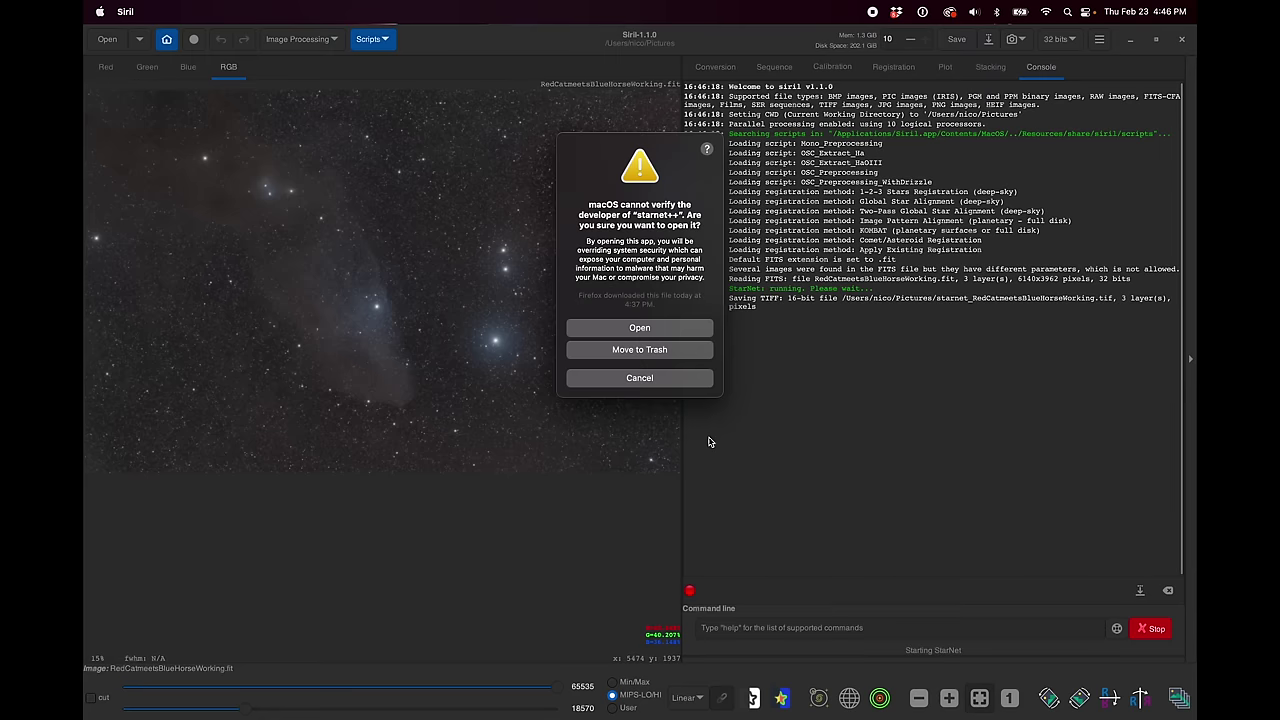
pyautogui.click(639, 333)
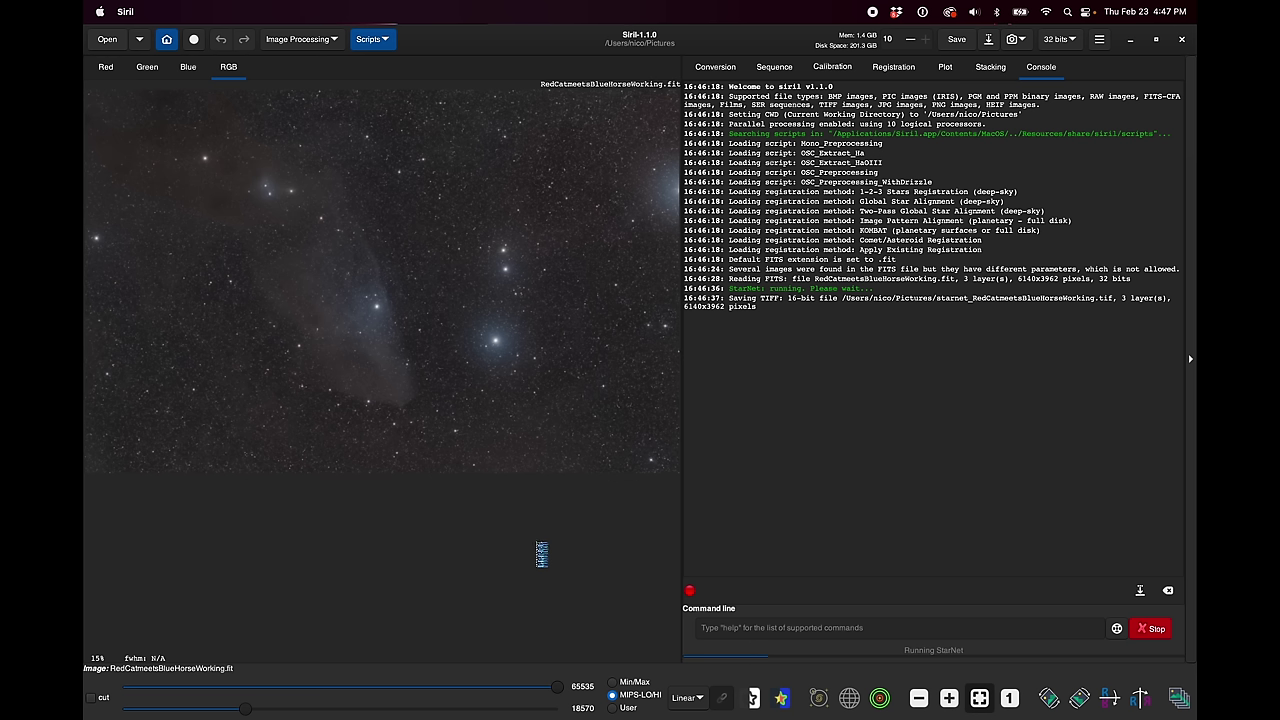
# Lock the Security & Privacy padlock again and close System Preferences
pyautogui.click(697, 703)
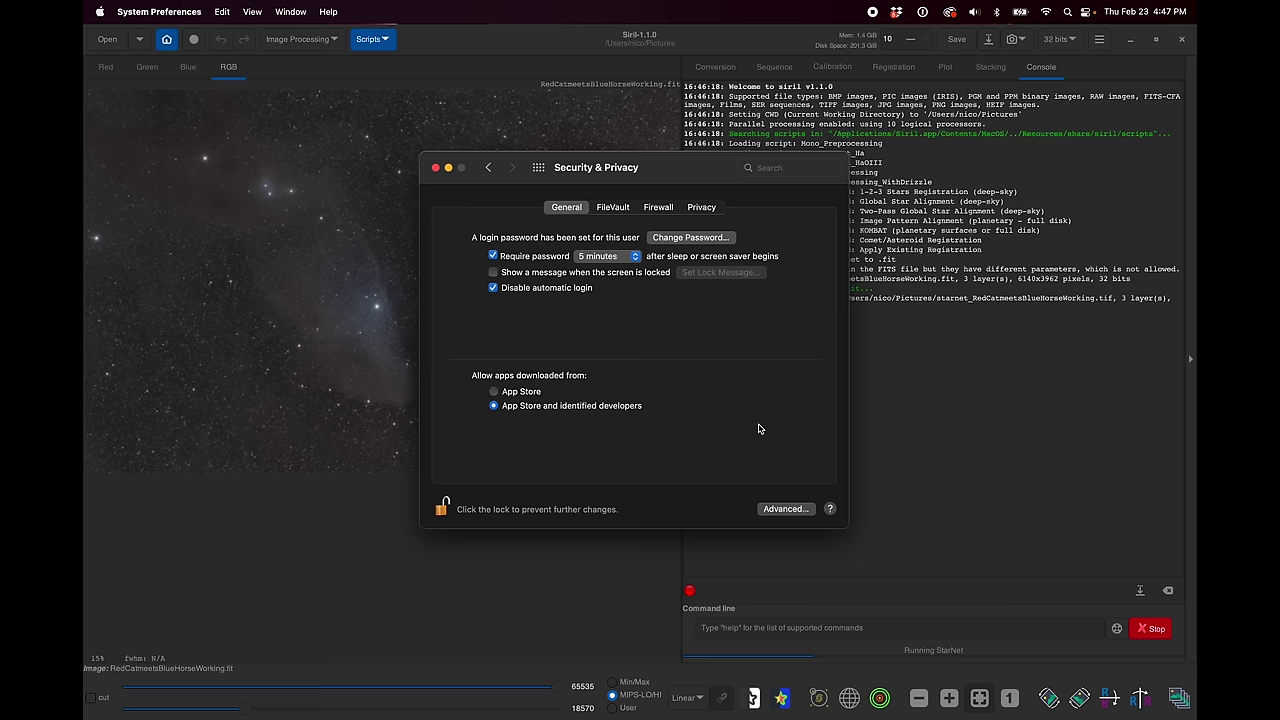
pyautogui.click(441, 510)
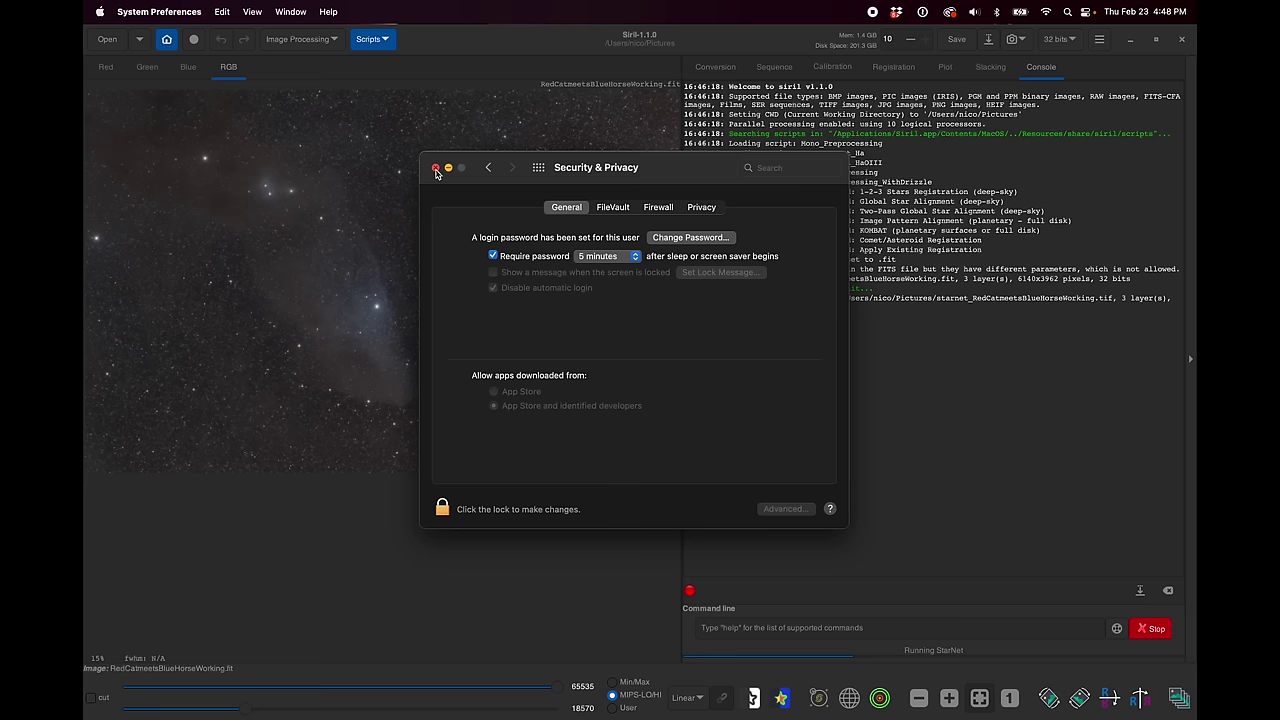
pyautogui.click(436, 168)
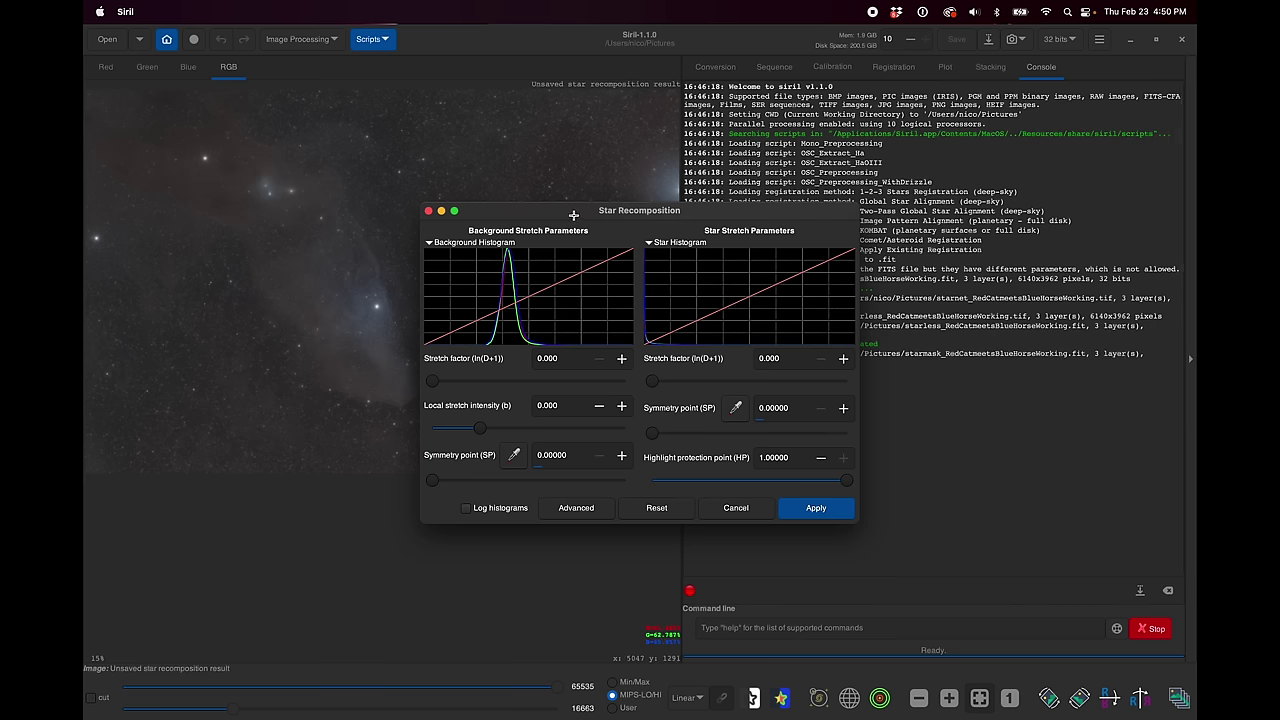
# Move the Star Recomposition window aside once StarNet finishes
pyautogui.moveTo(573, 215); pyautogui.dragTo(840, 180)
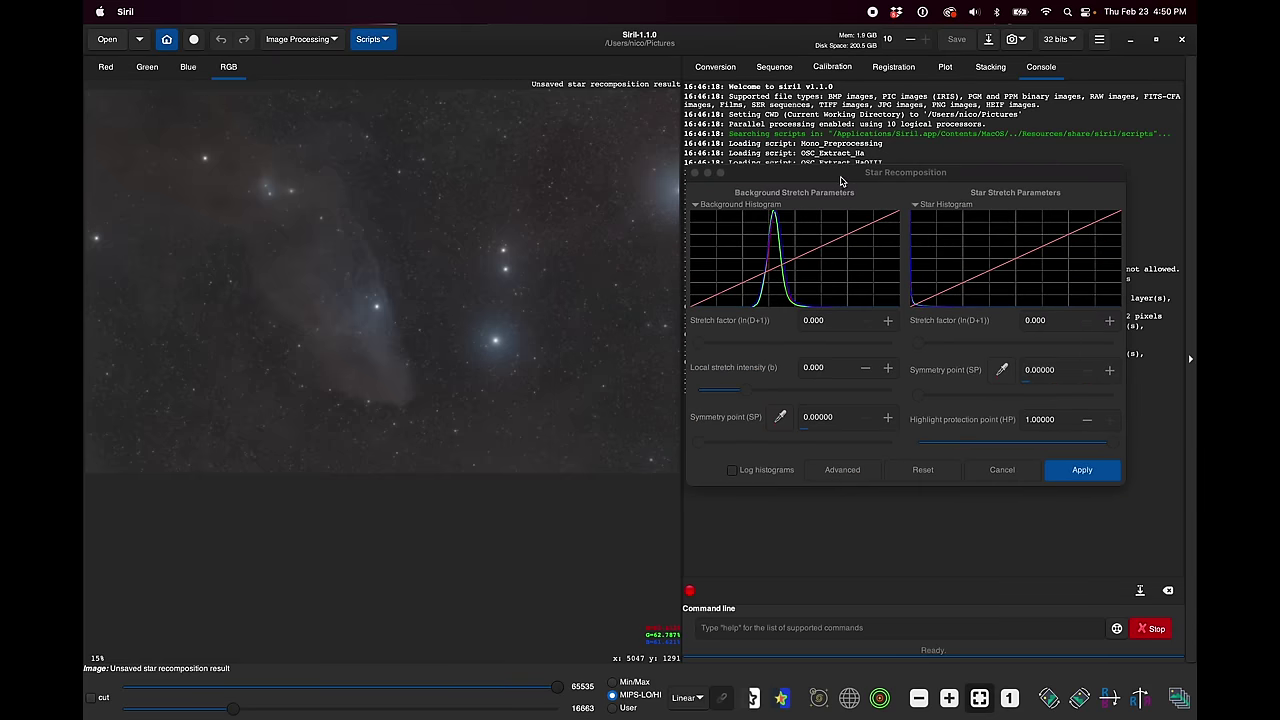
pyautogui.moveTo(573, 215); pyautogui.dragTo(426, 414)
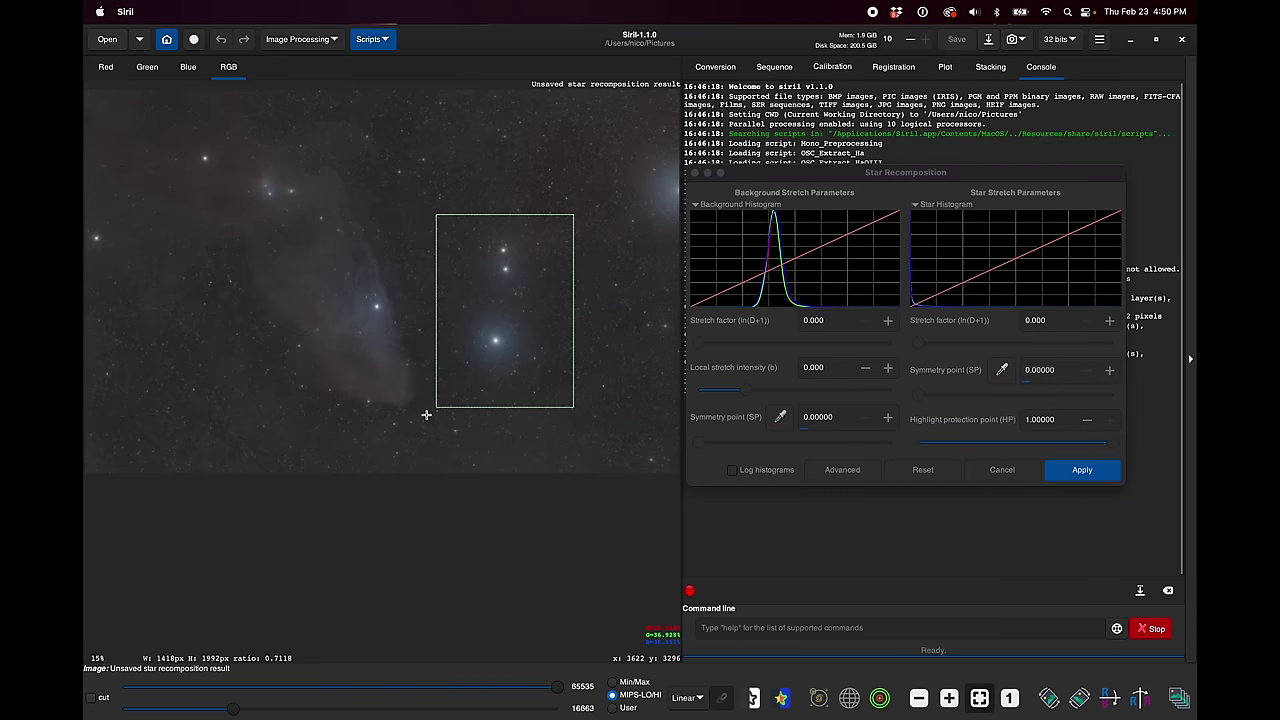
pyautogui.click(408, 418)
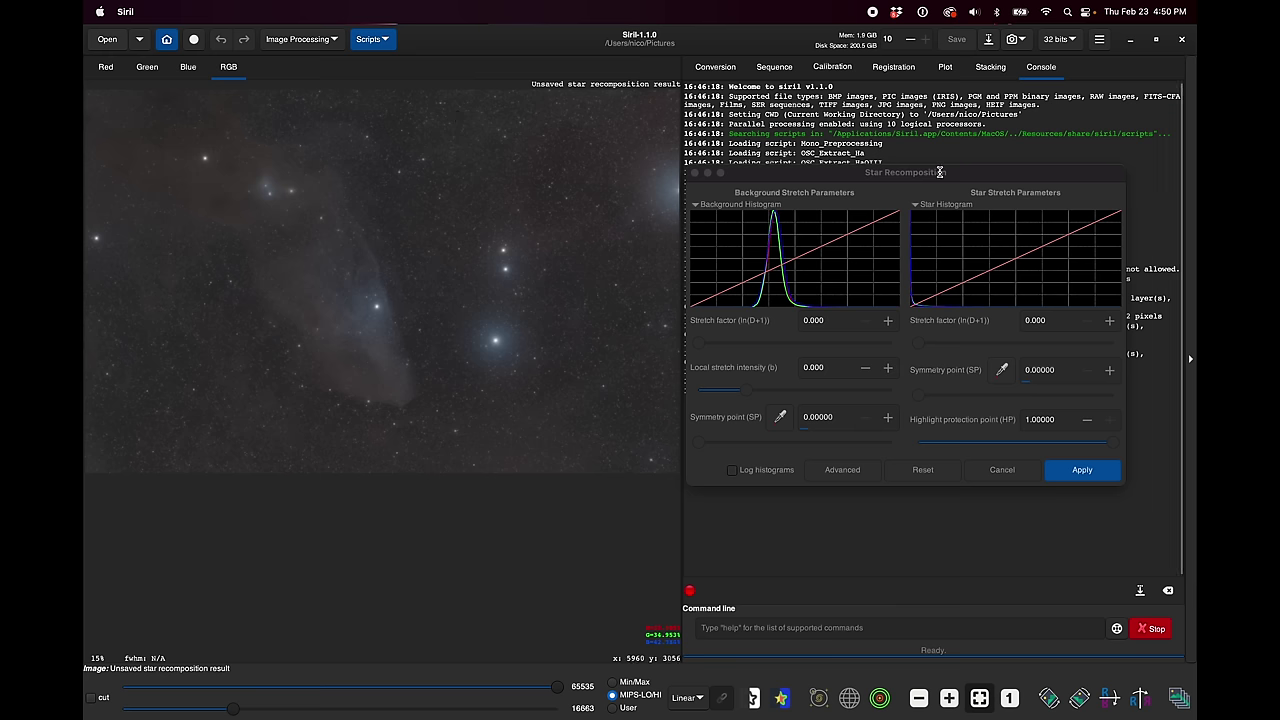
pyautogui.moveTo(930, 179); pyautogui.dragTo(868, 177)
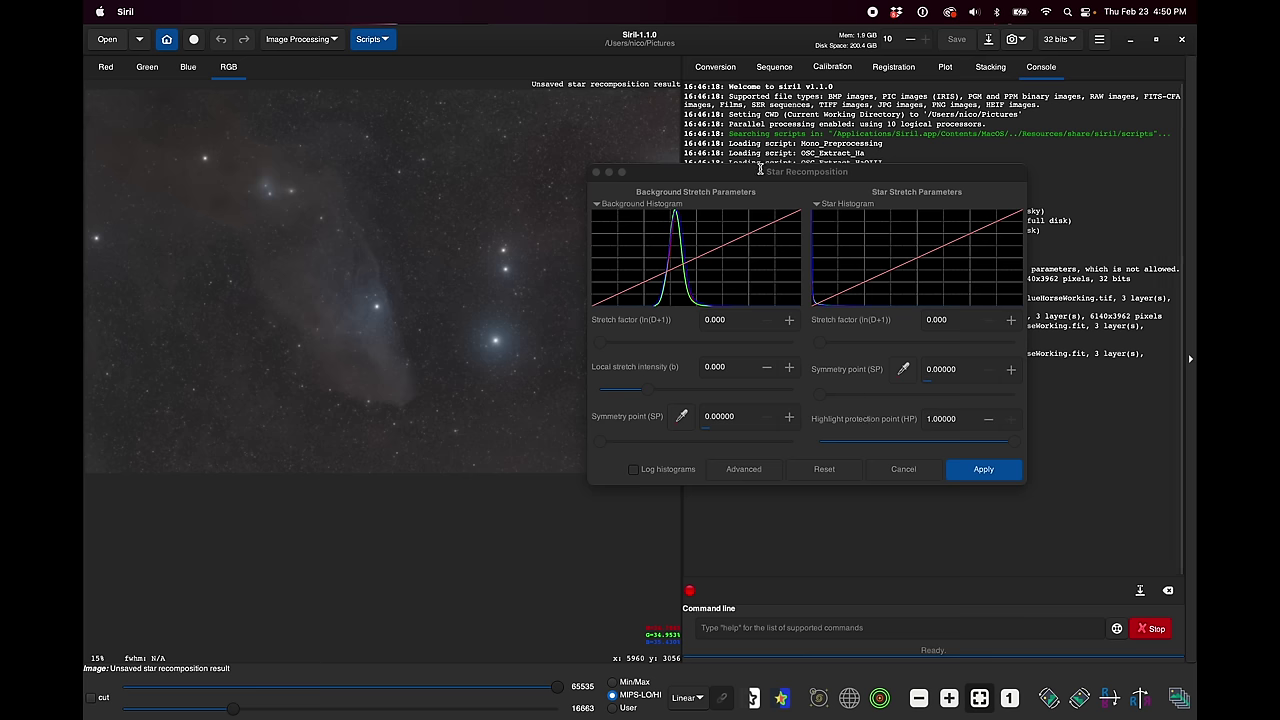
pyautogui.moveTo(751, 176); pyautogui.dragTo(828, 133)
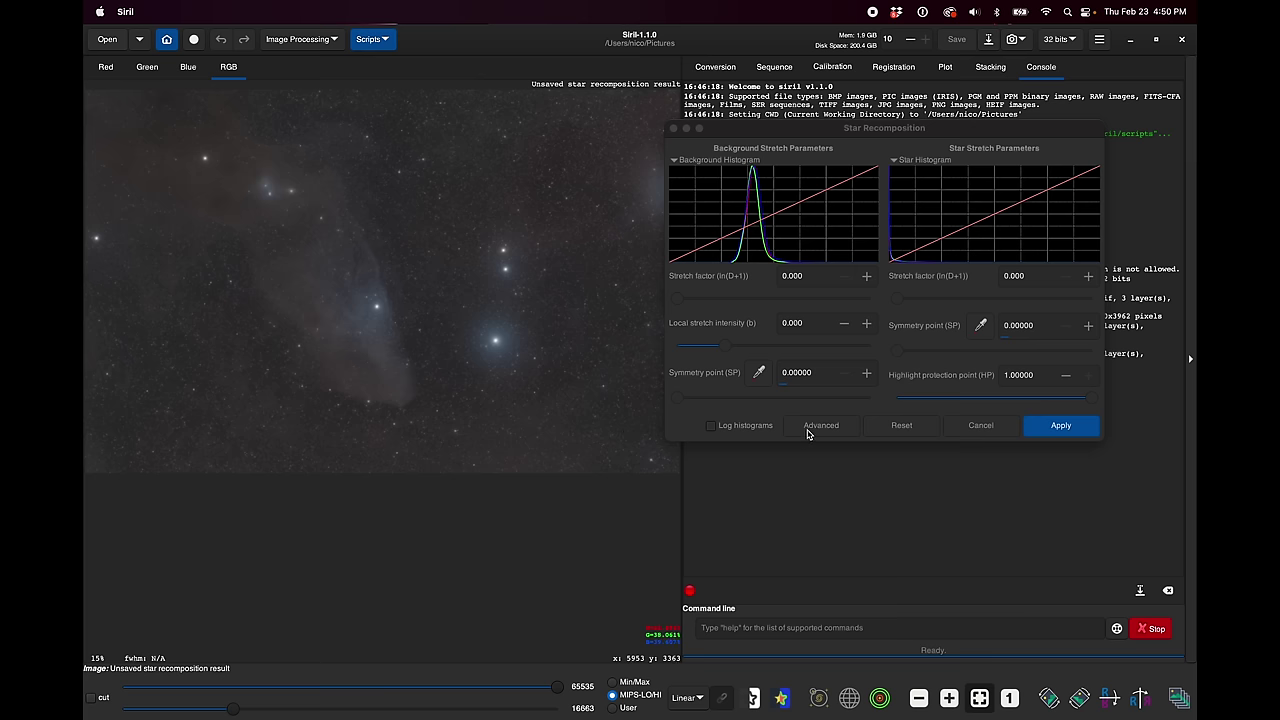
pyautogui.moveTo(836, 141); pyautogui.dragTo(821, 99)
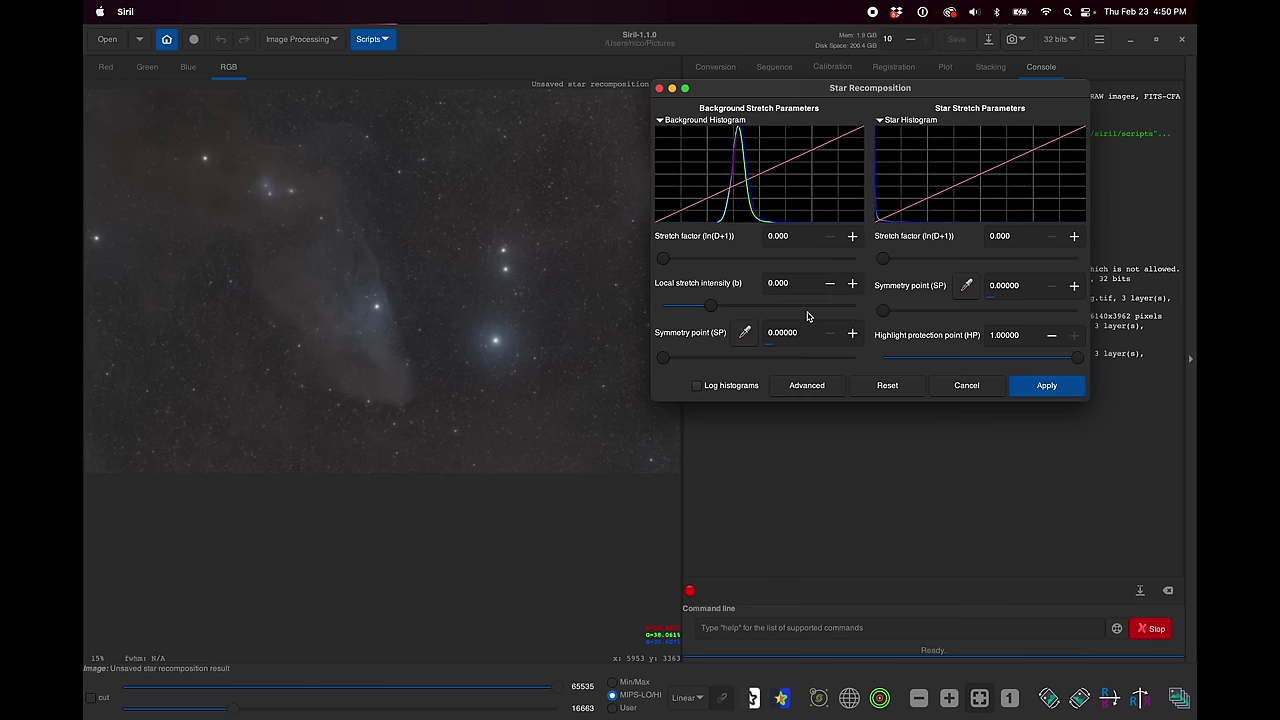
# Show advanced options, keeping Generalised hyperbolic for background and Modified arcsinh for stars
pyautogui.click(806, 385)
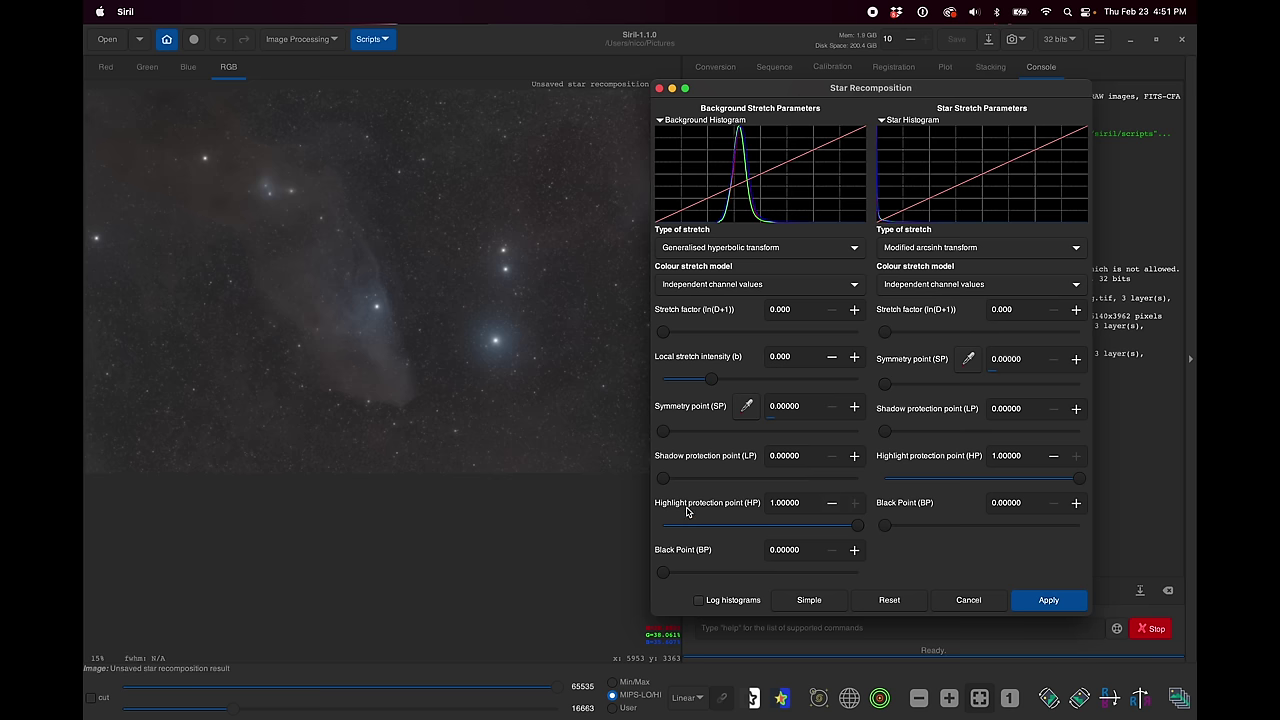
pyautogui.click(830, 286)
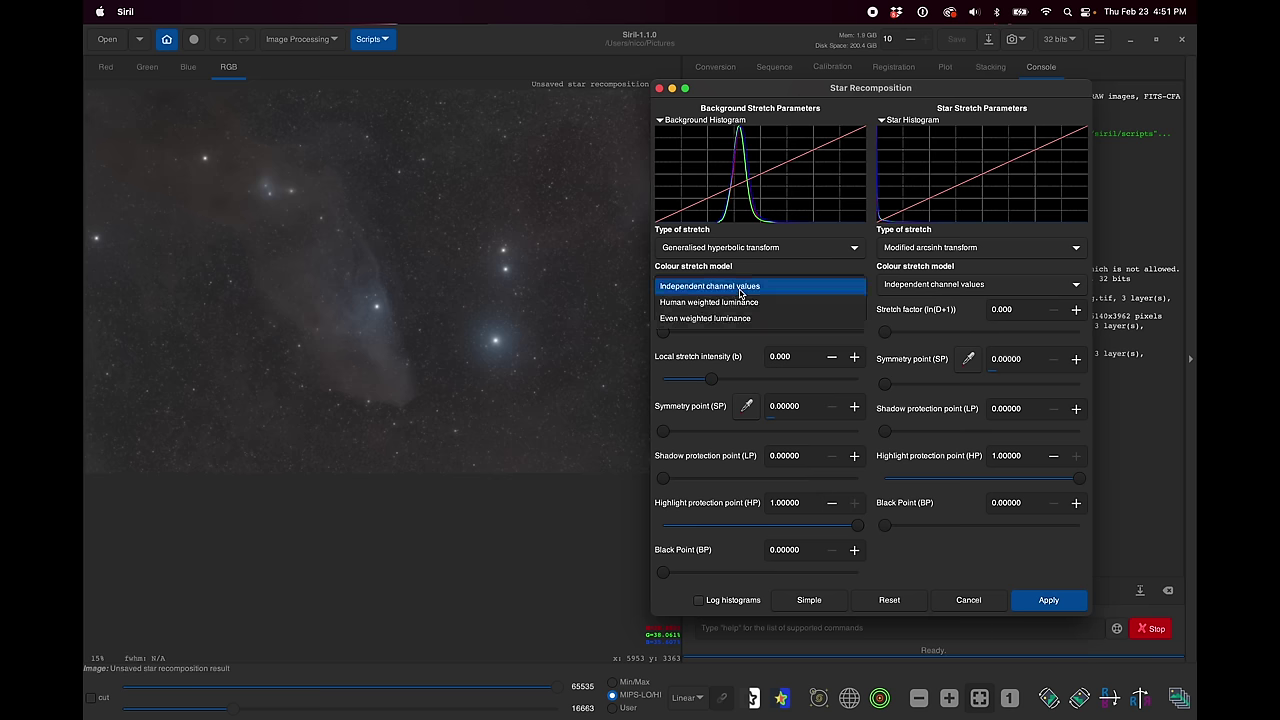
pyautogui.click(818, 278)
pyautogui.click(944, 288)
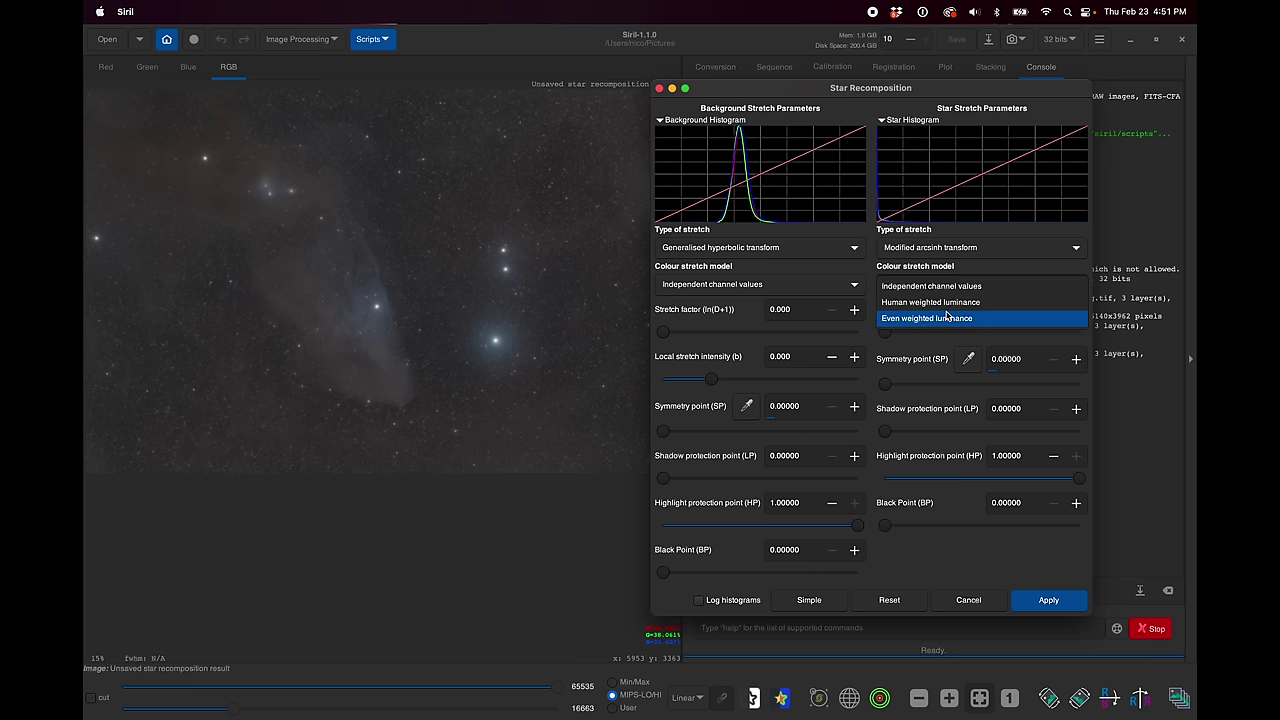
pyautogui.click(944, 290)
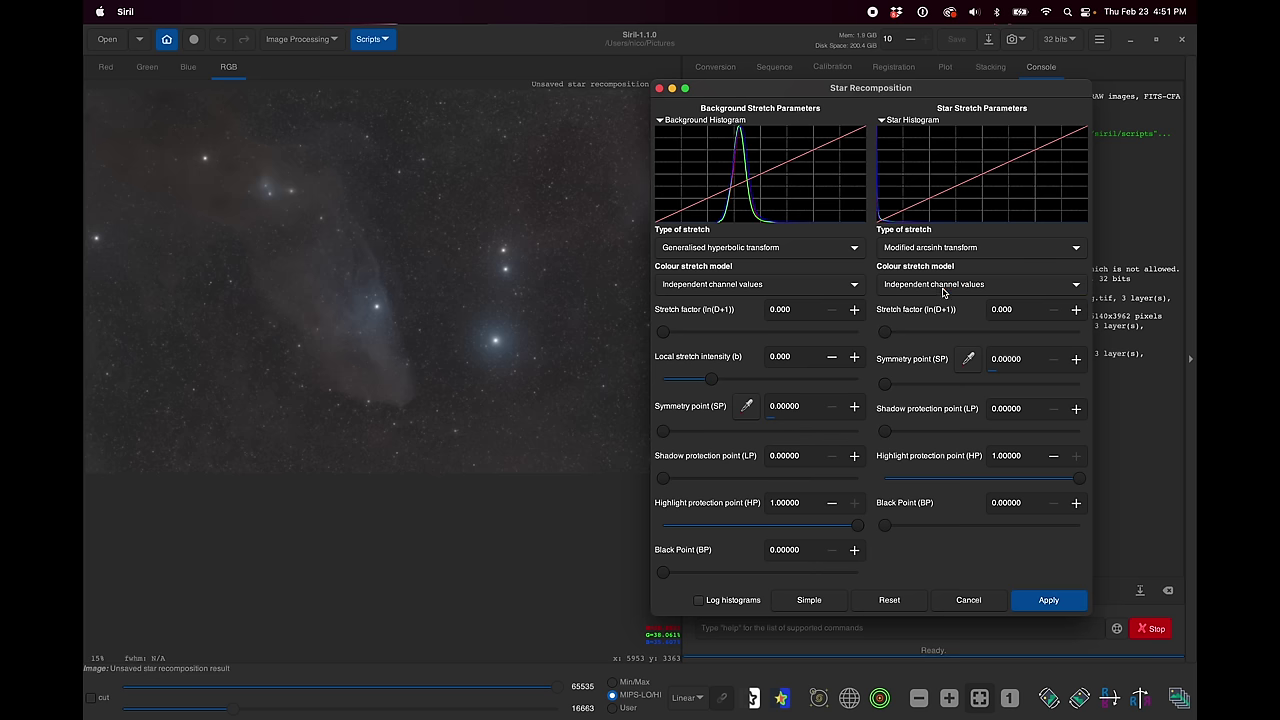
pyautogui.click(772, 287)
pyautogui.click(767, 288)
pyautogui.click(822, 250)
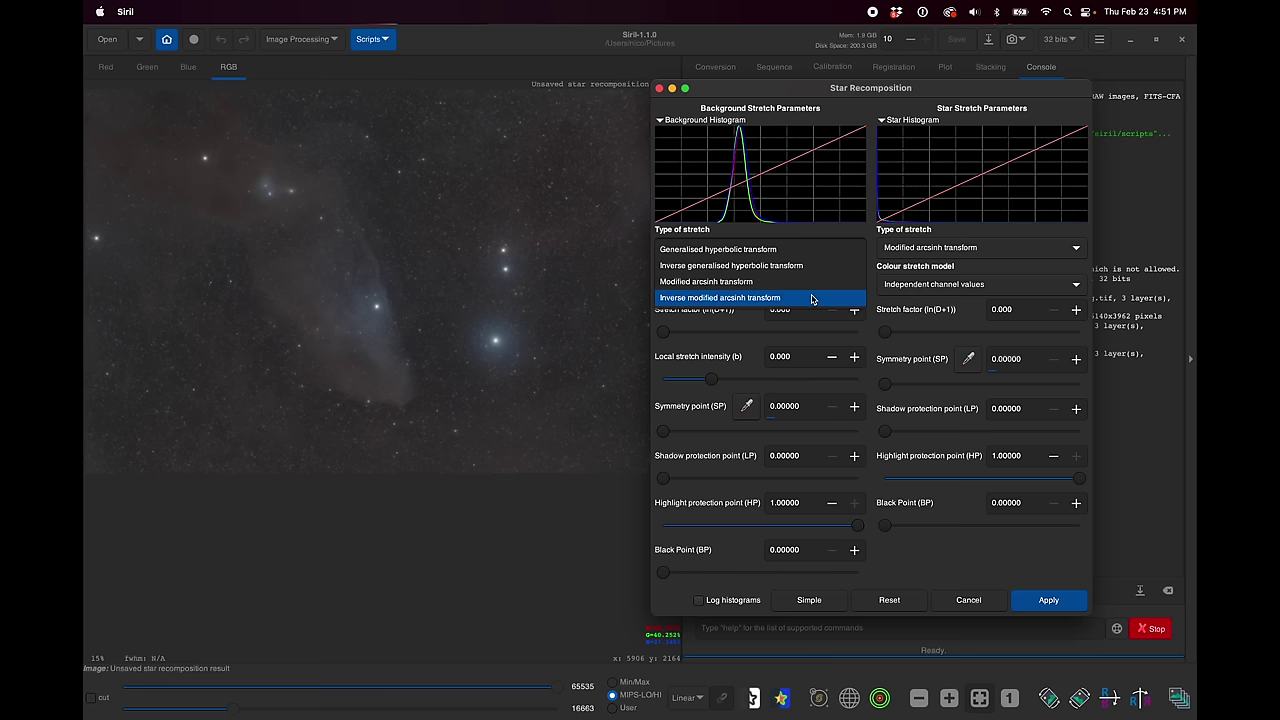
pyautogui.click(808, 250)
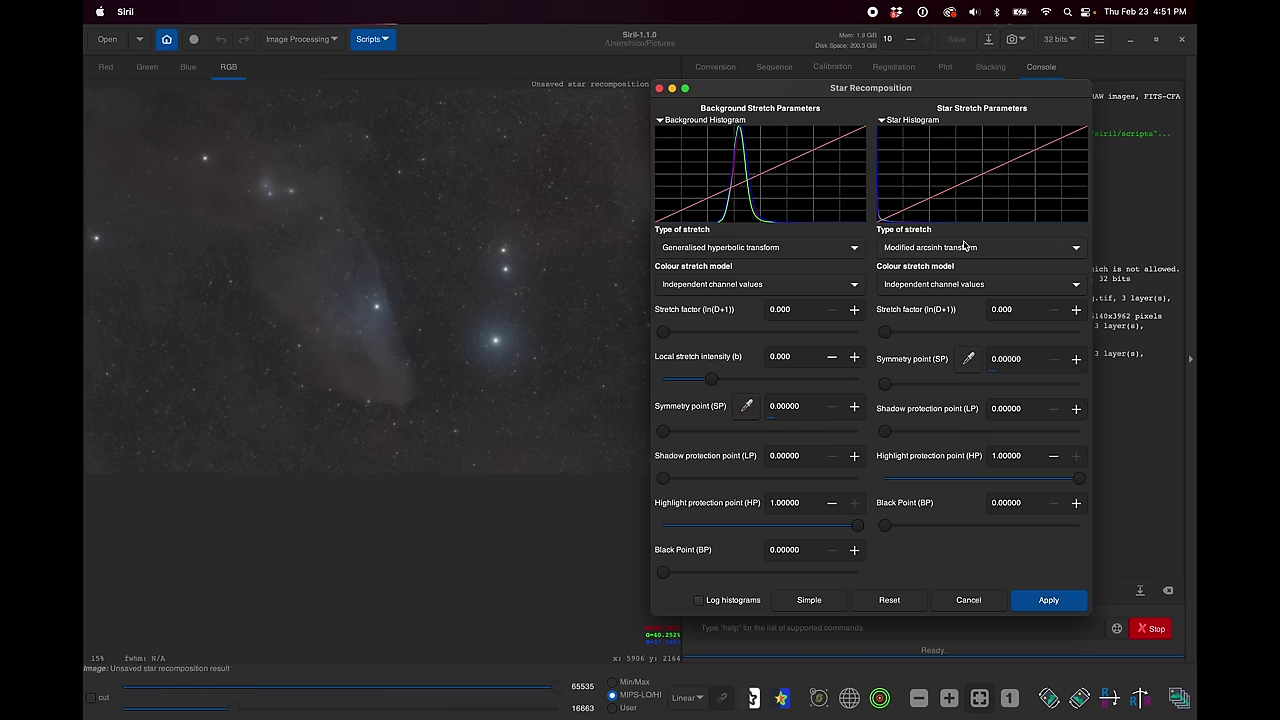
pyautogui.click(966, 248)
pyautogui.click(972, 253)
pyautogui.click(967, 254)
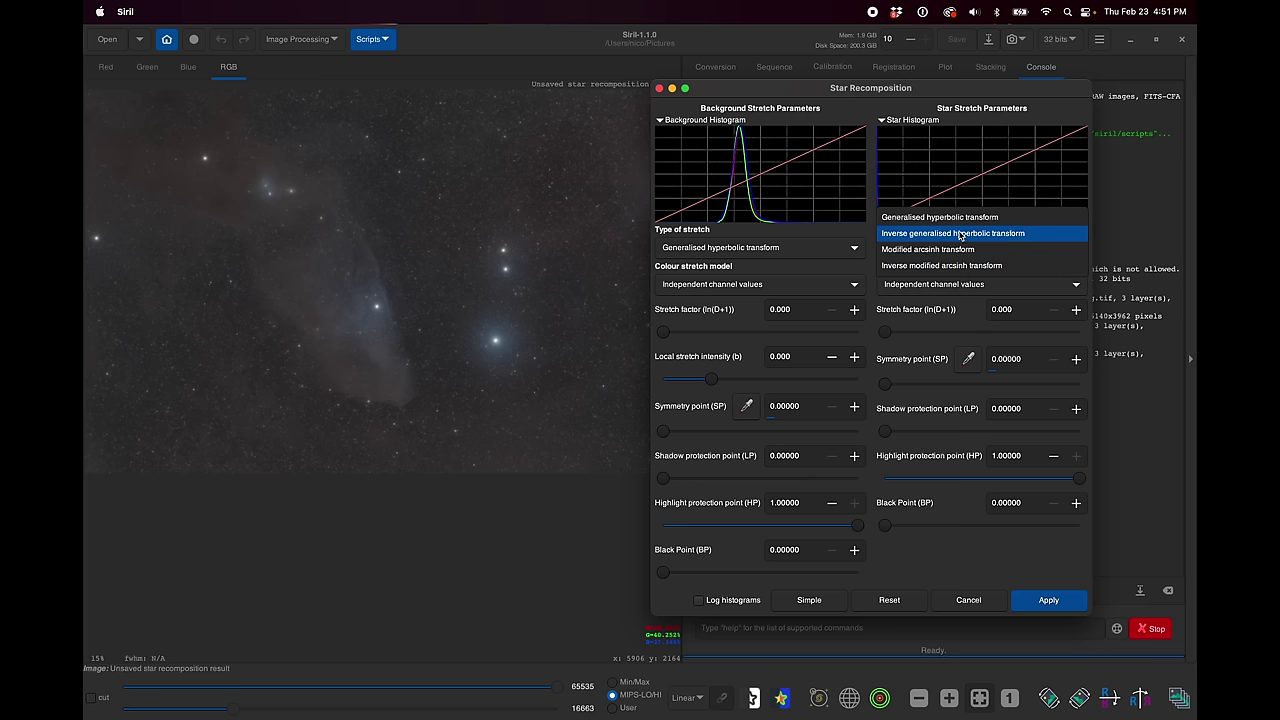
pyautogui.click(954, 259)
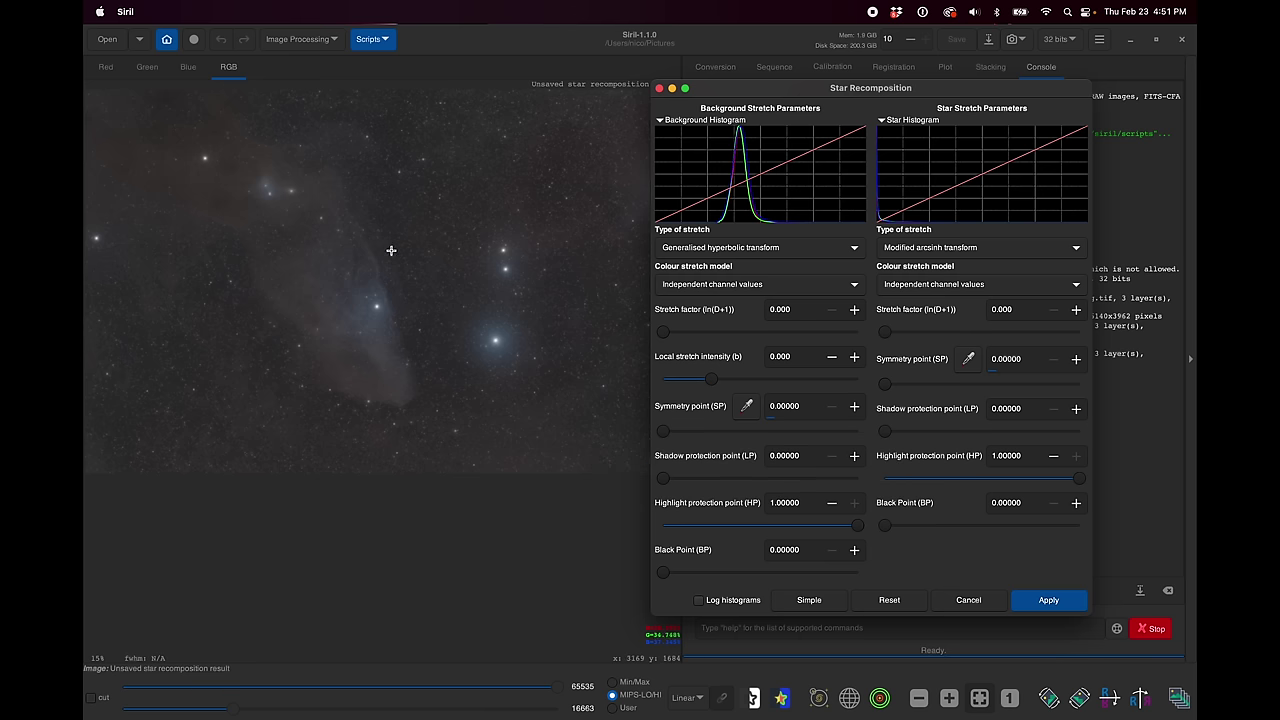
# Set background symmetry point from a nebula sample, stretch factor 1.400 and black point 0.28667
pyautogui.moveTo(382, 242); pyautogui.dragTo(392, 254)
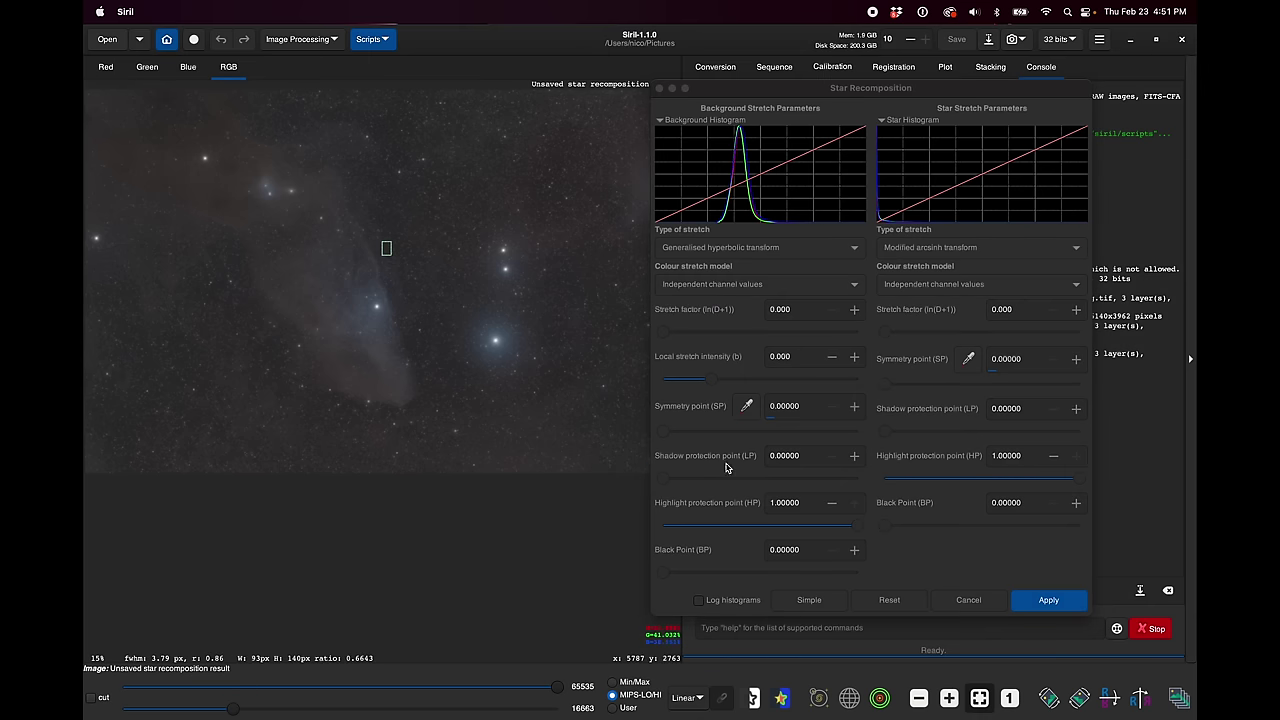
pyautogui.click(746, 406)
pyautogui.click(746, 406)
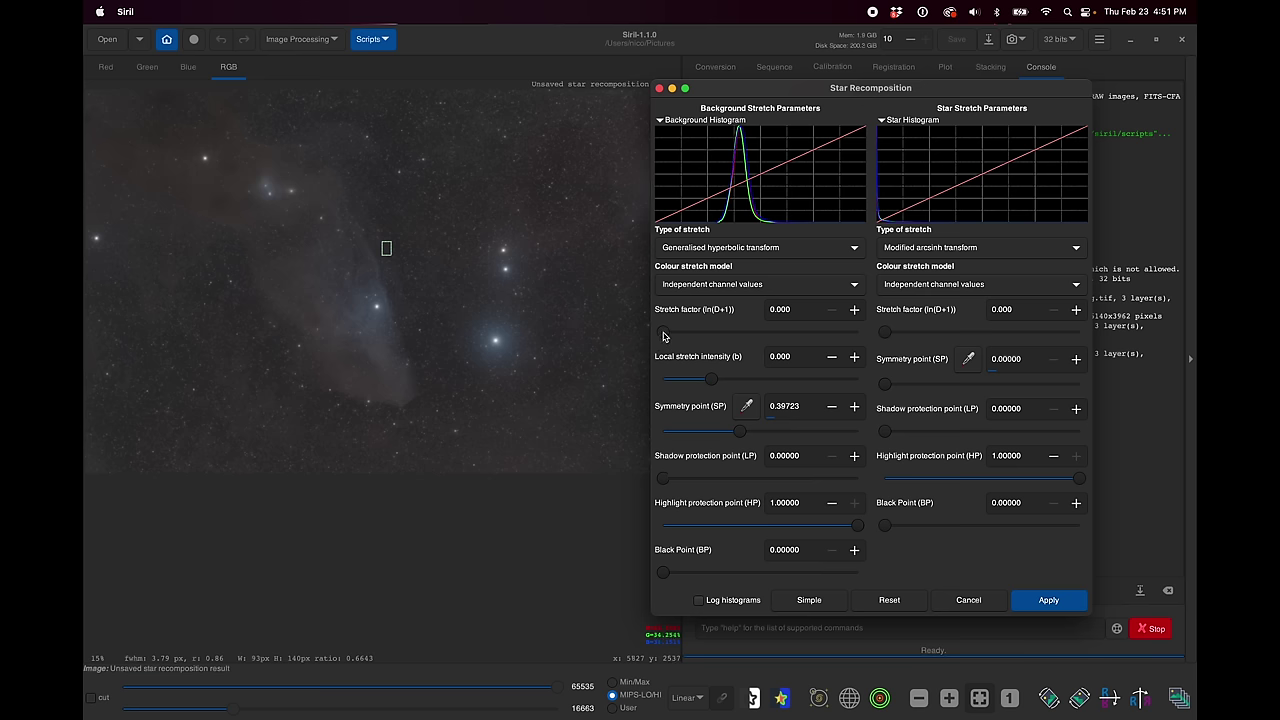
pyautogui.moveTo(663, 335); pyautogui.dragTo(690, 334)
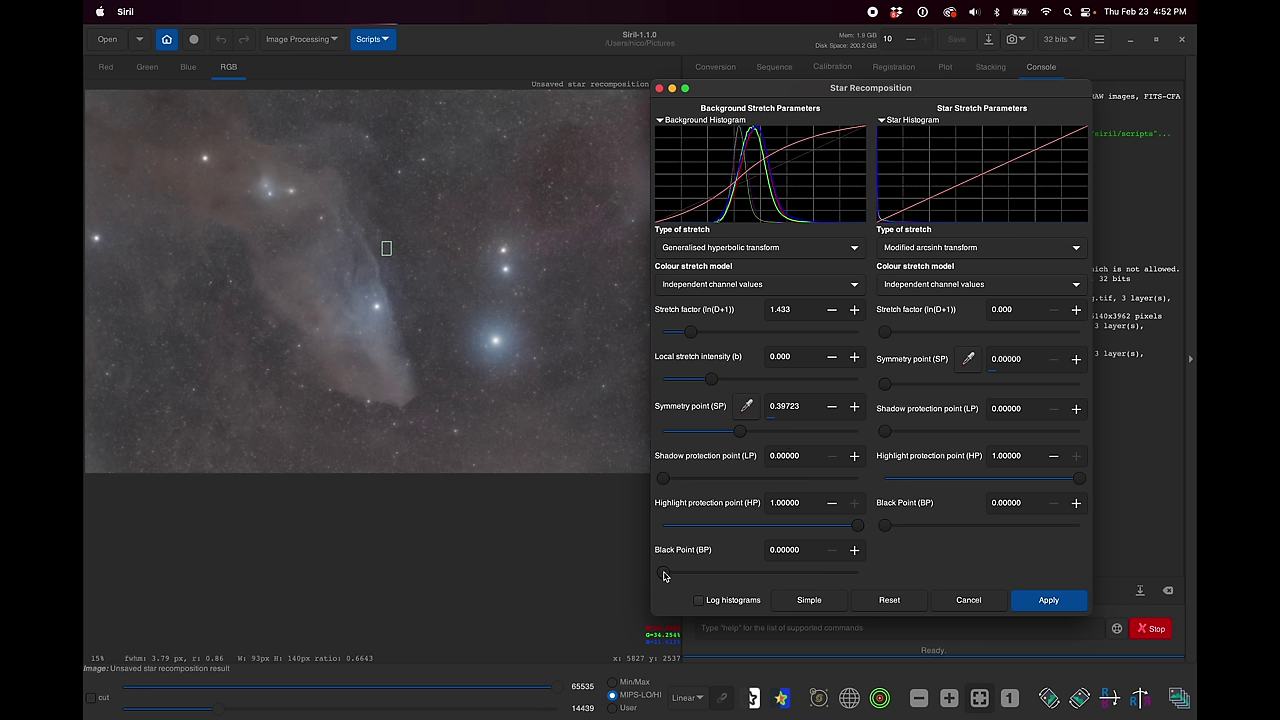
pyautogui.moveTo(663, 575); pyautogui.dragTo(718, 573)
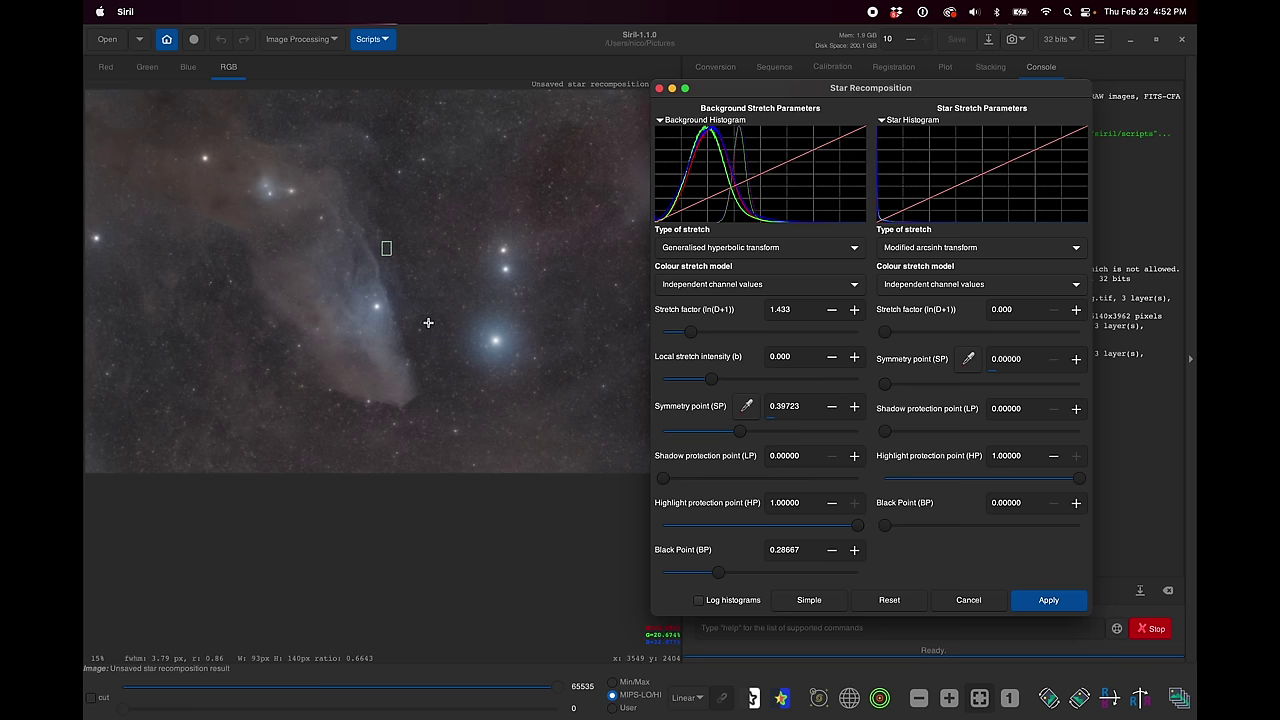
pyautogui.scroll(5, 428, 322)
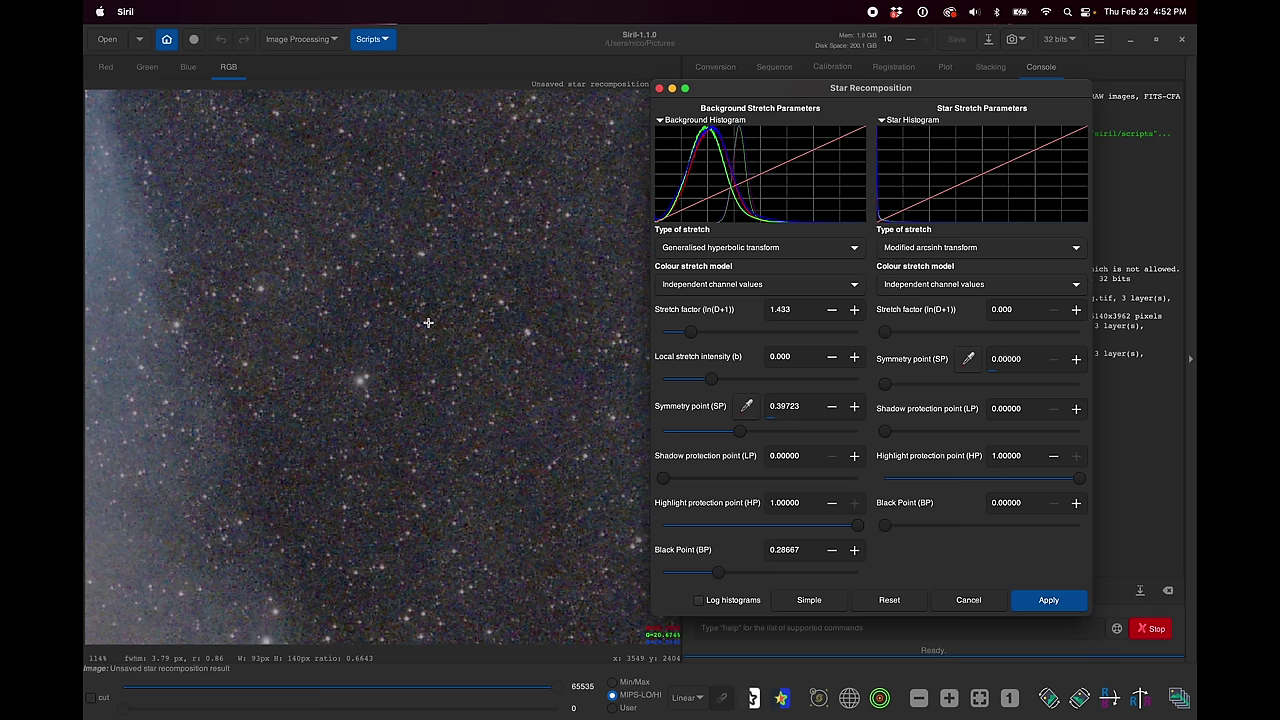
pyautogui.scroll(-6, 428, 322)
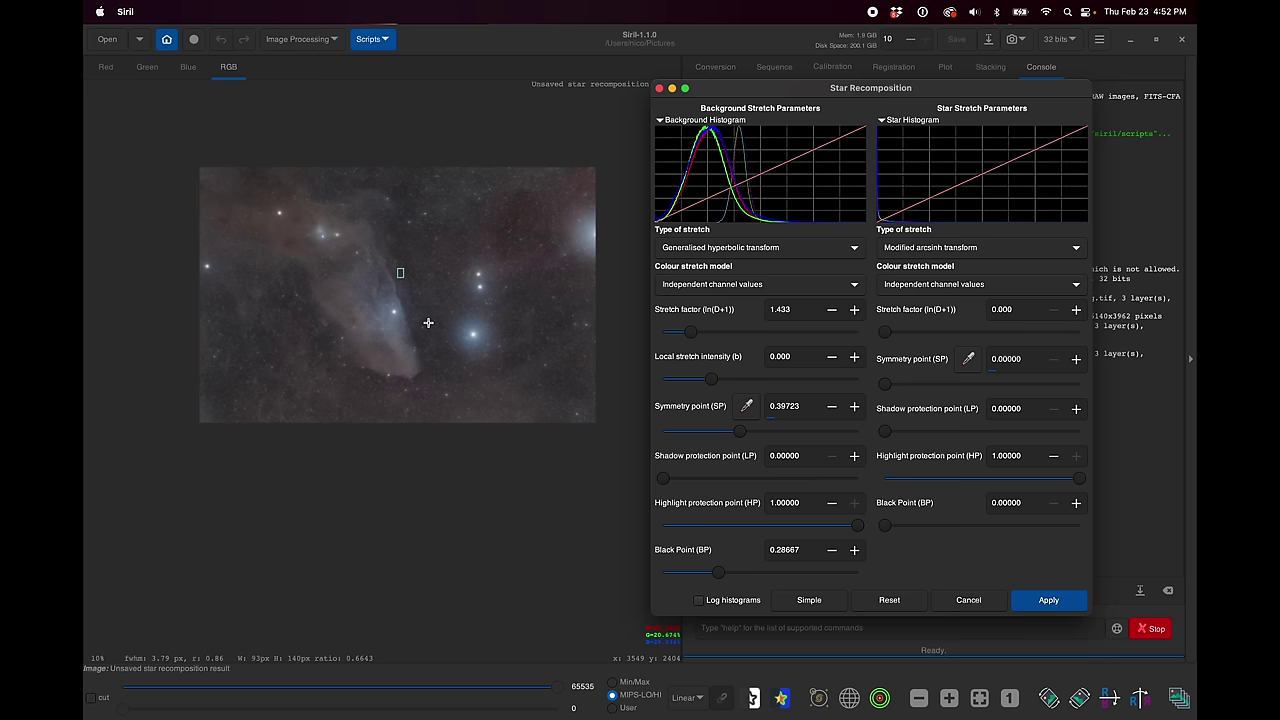
pyautogui.scroll(1, 428, 322)
pyautogui.scroll(-1, 428, 322)
pyautogui.moveTo(774, 498)
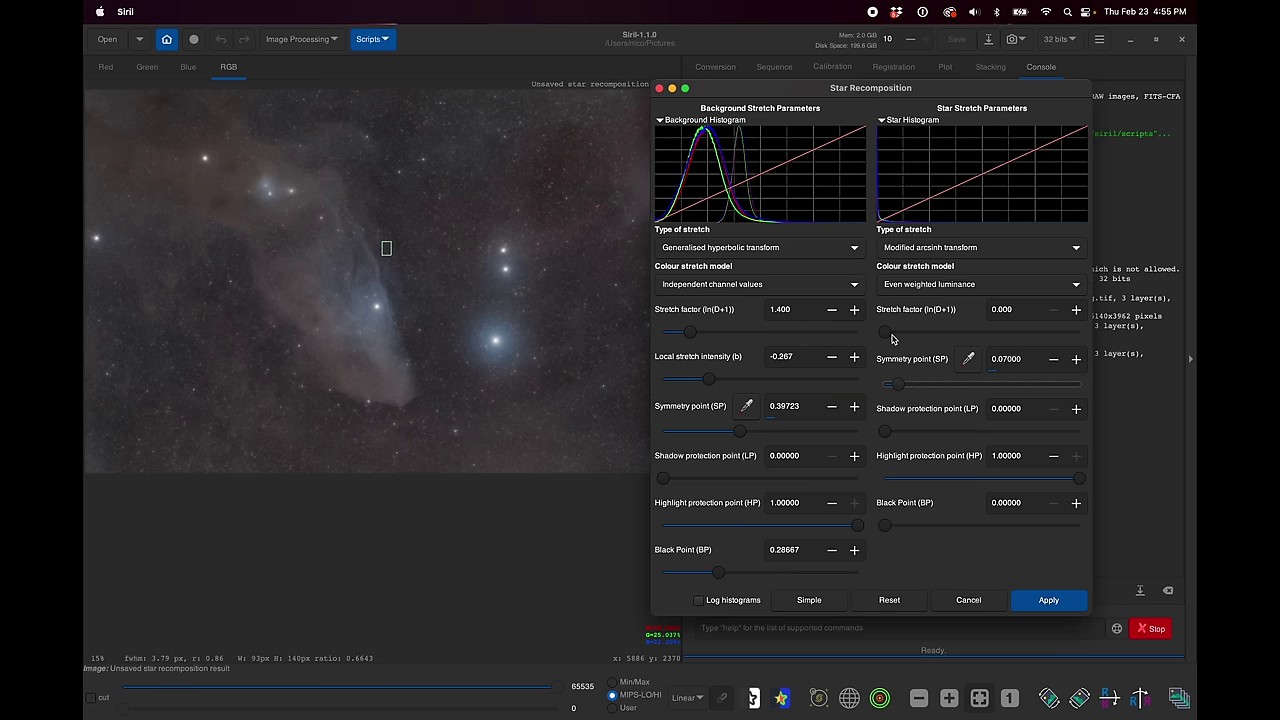
# Stretch the stars to factor 0.733 with Even weighted luminance and apply the recomposition
pyautogui.moveTo(885, 333); pyautogui.dragTo(906, 341)
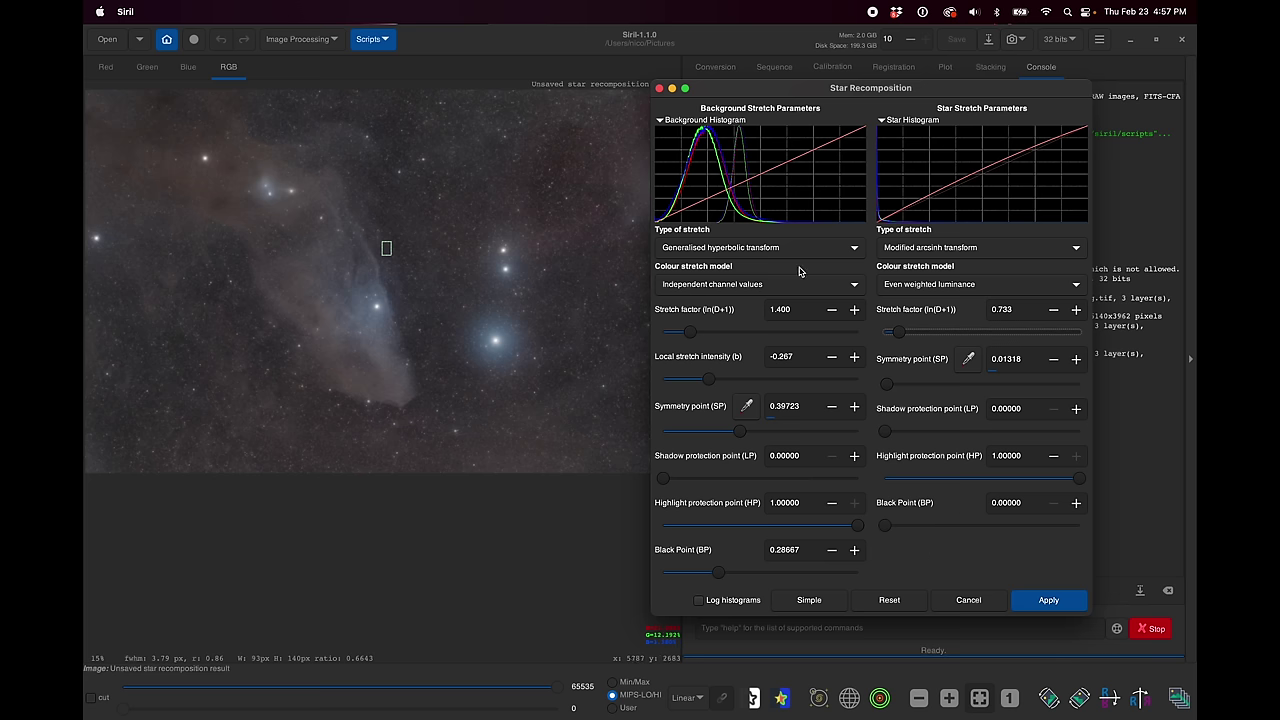
pyautogui.click(946, 285)
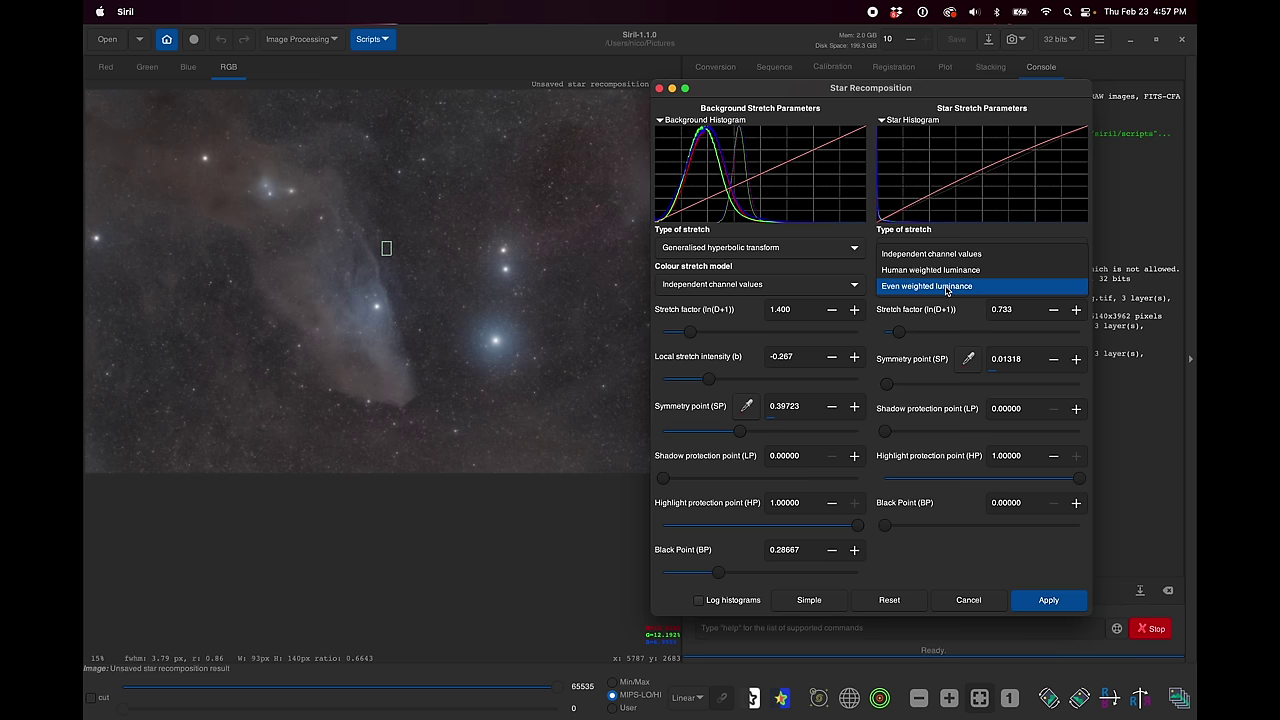
pyautogui.click(946, 287)
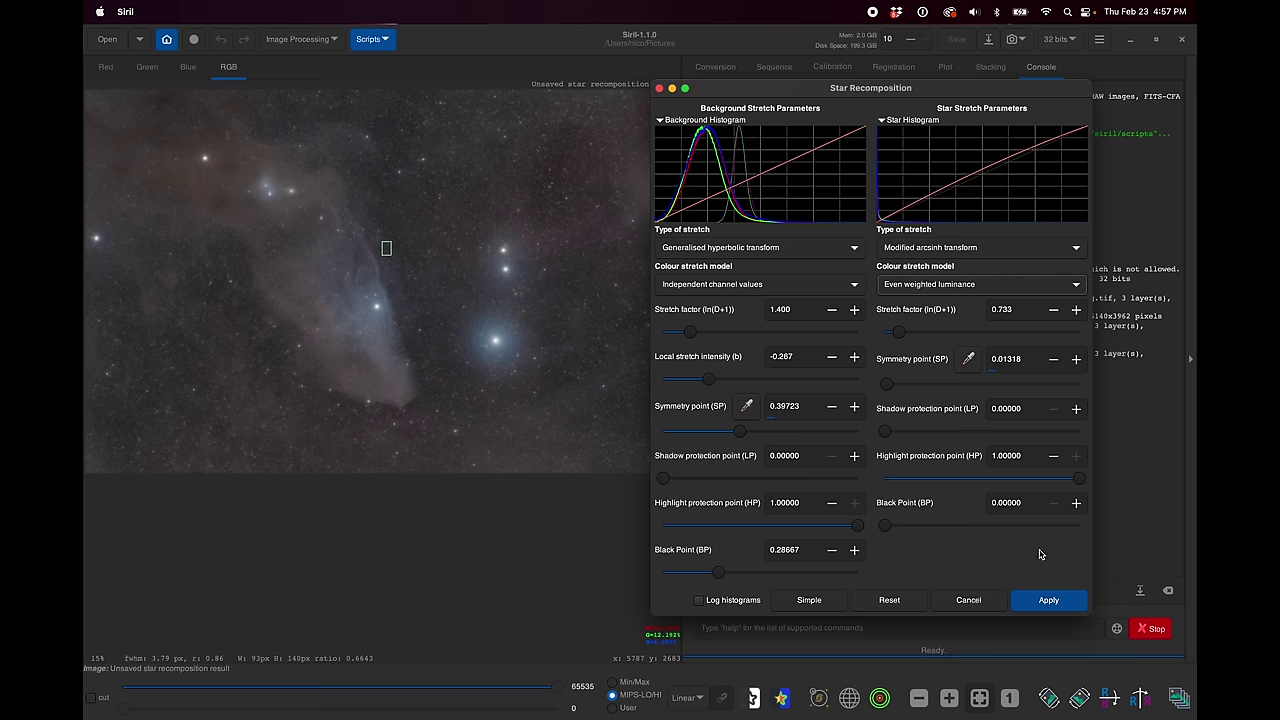
pyautogui.click(1048, 600)
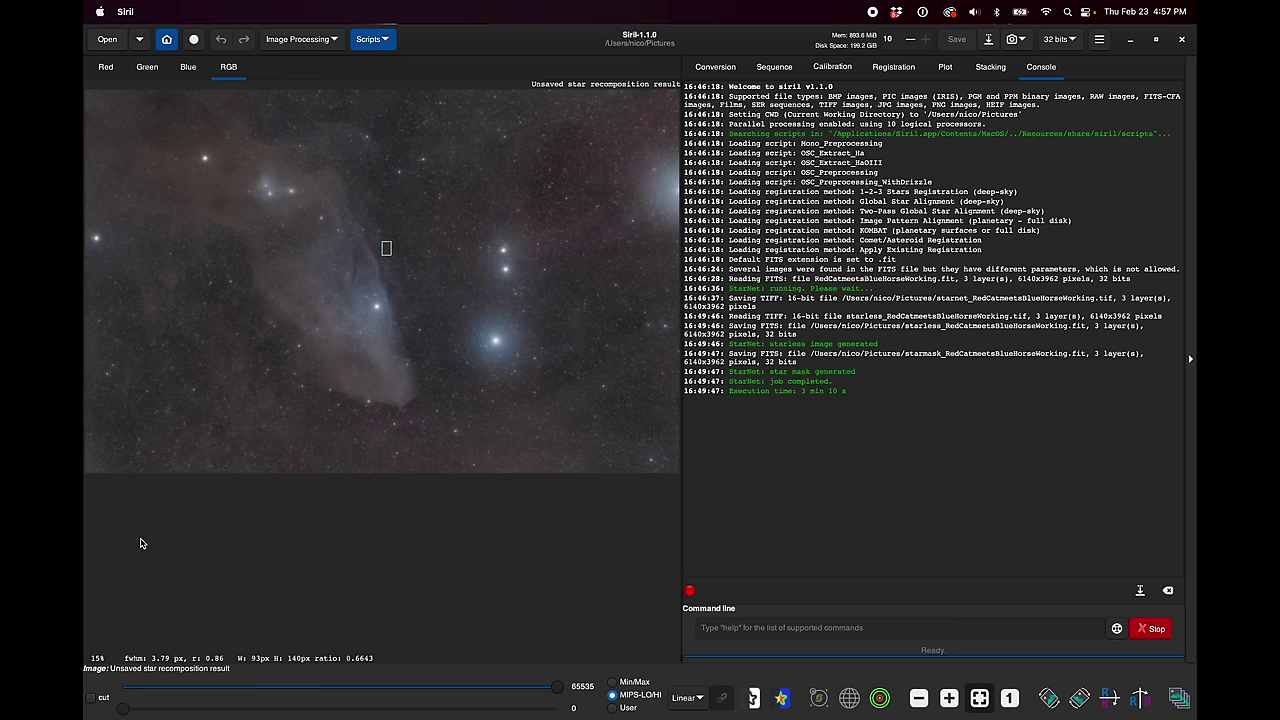
pyautogui.click(333, 40)
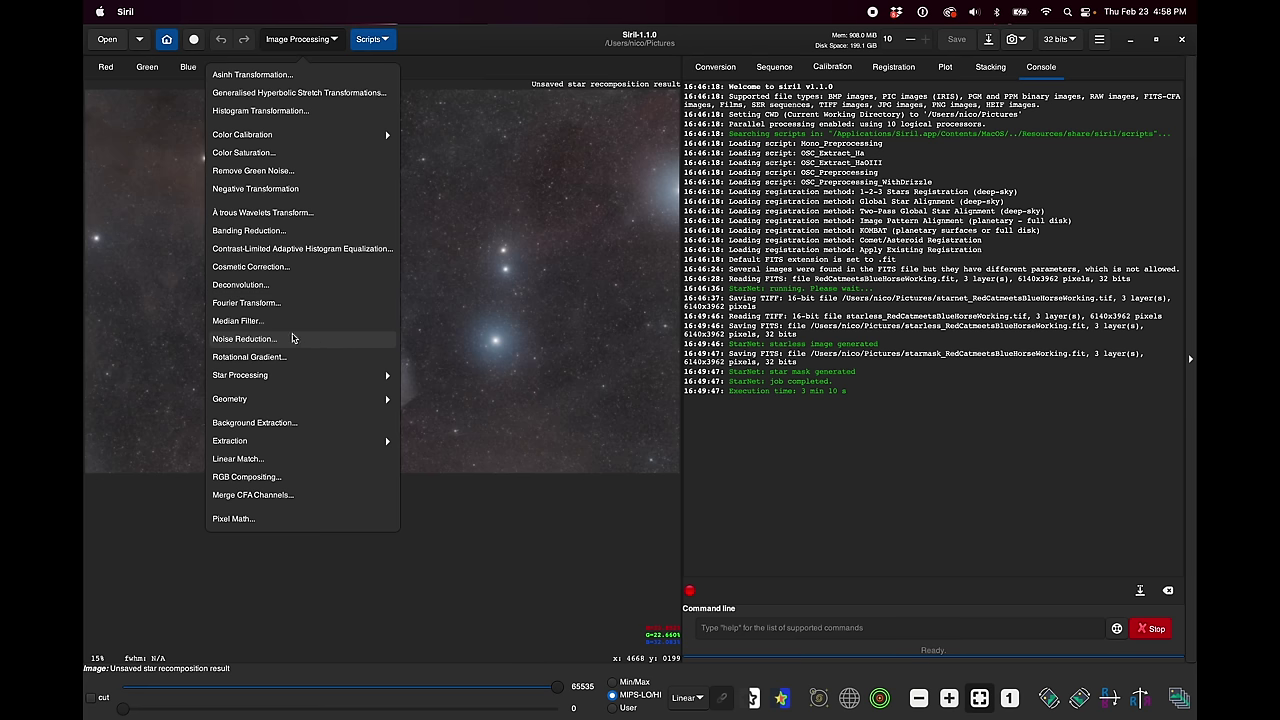
# Look at the Noise Reduction settings, then close them without applying
pyautogui.click(265, 340)
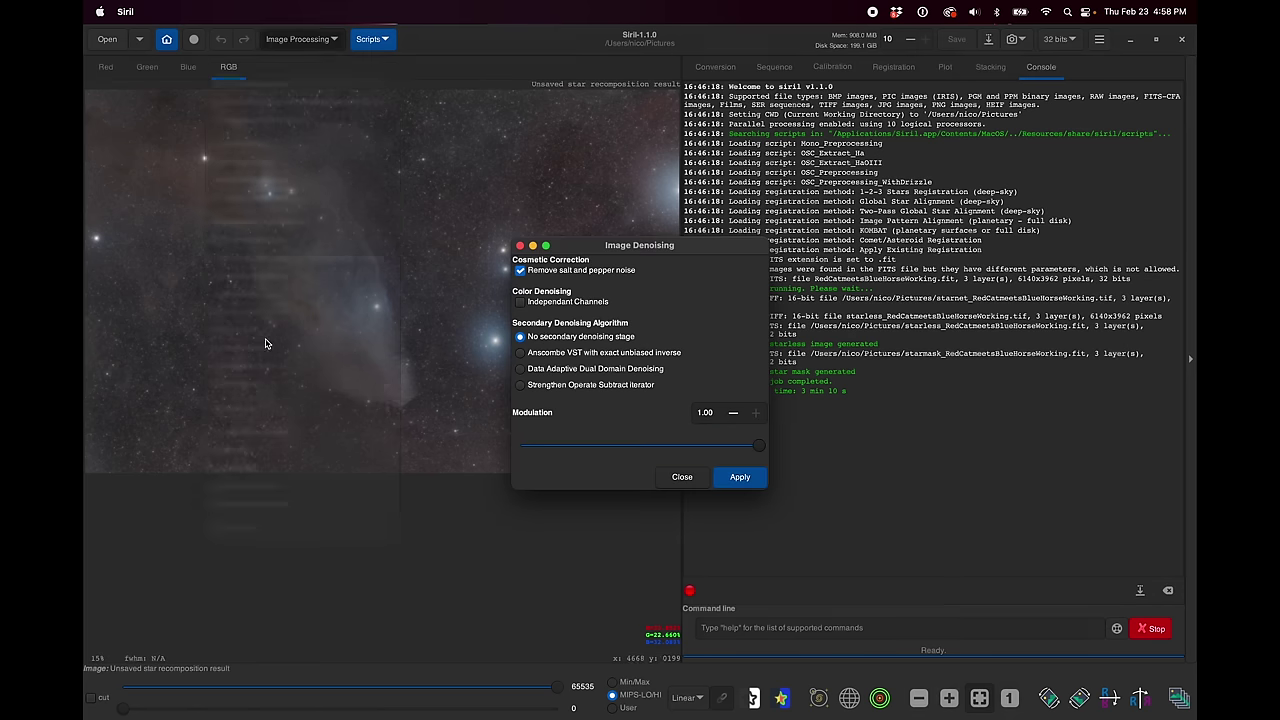
pyautogui.moveTo(565, 251); pyautogui.dragTo(595, 204)
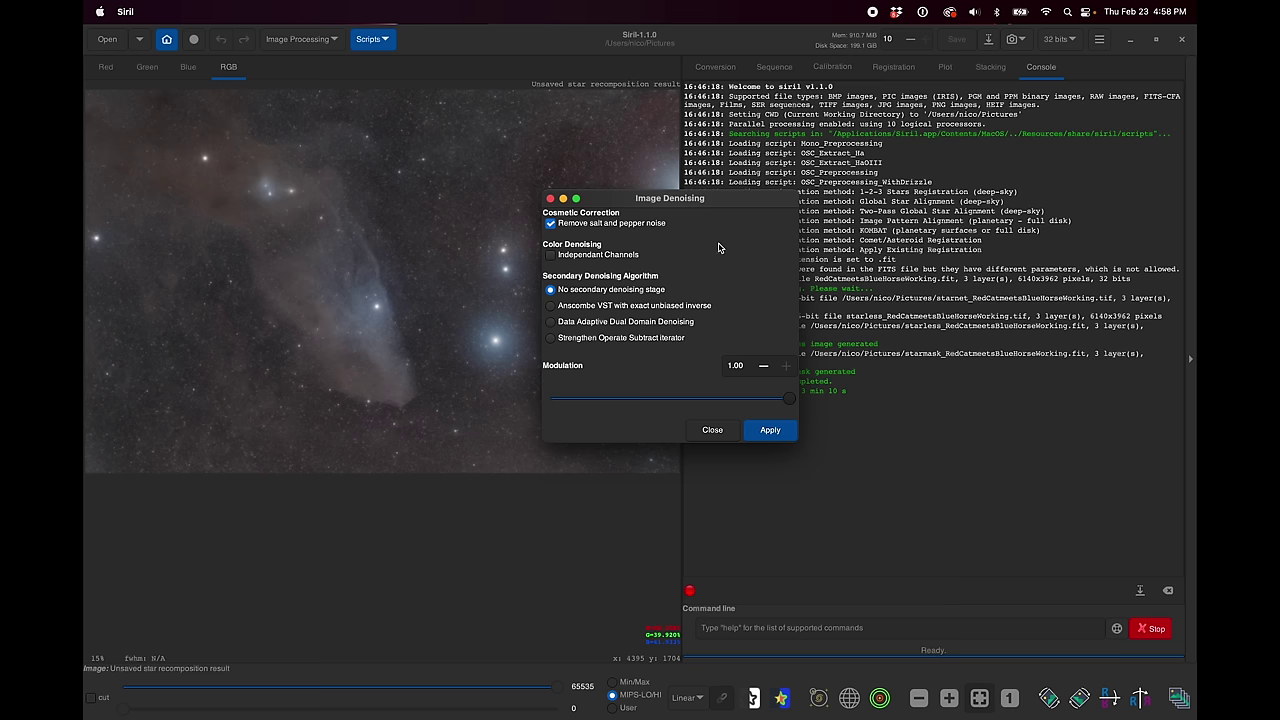
pyautogui.click(714, 430)
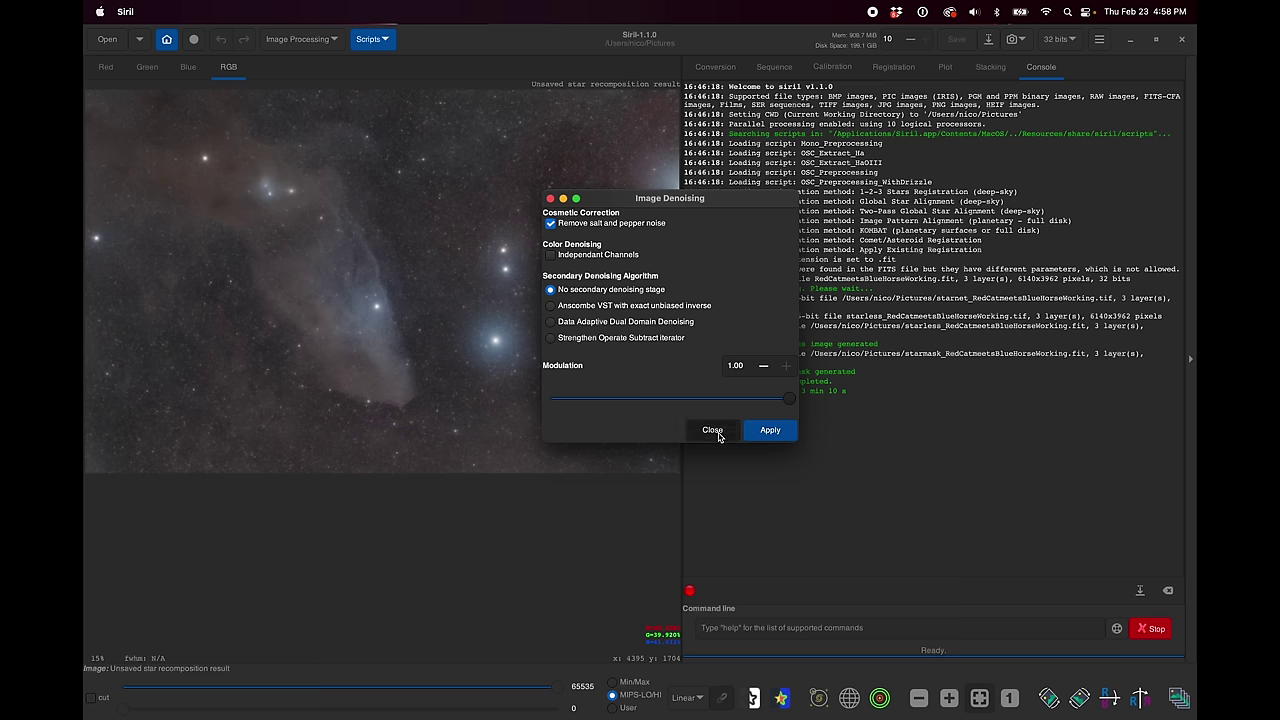
# Apply a colour saturation boost with Amount about 0.66
pyautogui.click(320, 39)
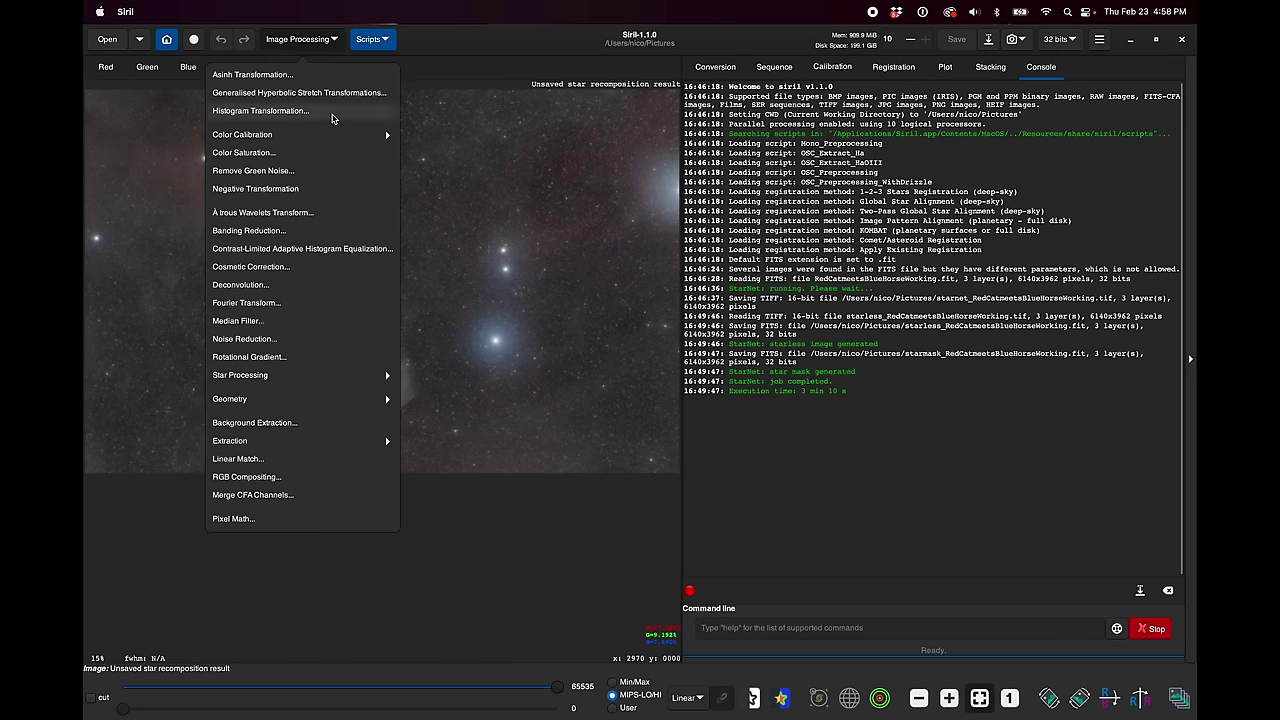
pyautogui.click(306, 152)
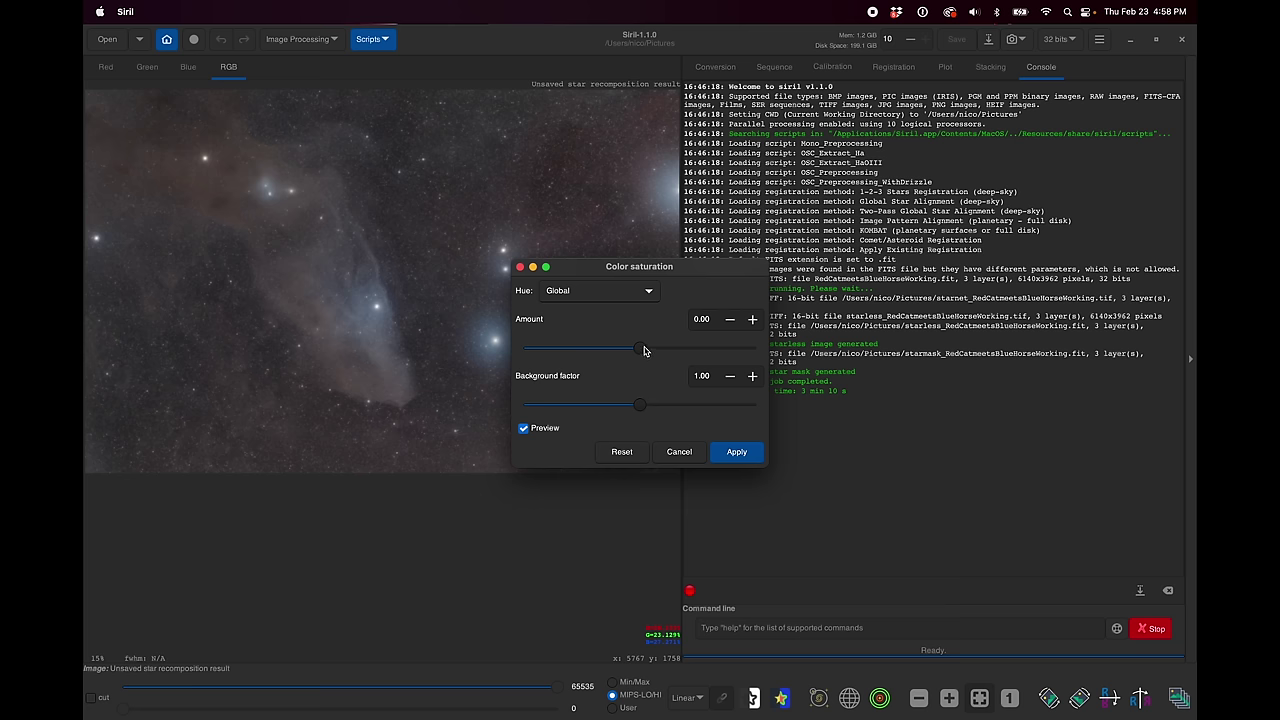
pyautogui.moveTo(645, 353); pyautogui.dragTo(701, 349)
pyautogui.moveTo(636, 272); pyautogui.dragTo(840, 243)
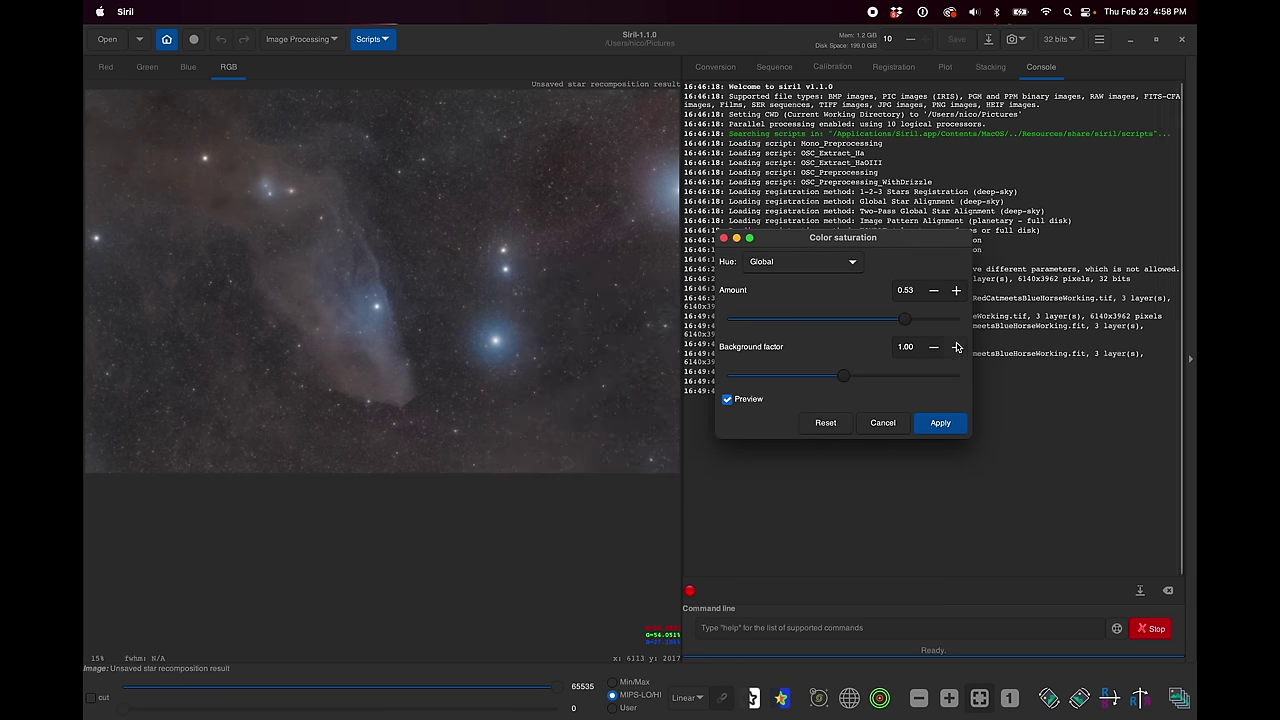
pyautogui.moveTo(906, 317); pyautogui.dragTo(920, 319)
pyautogui.click(957, 428)
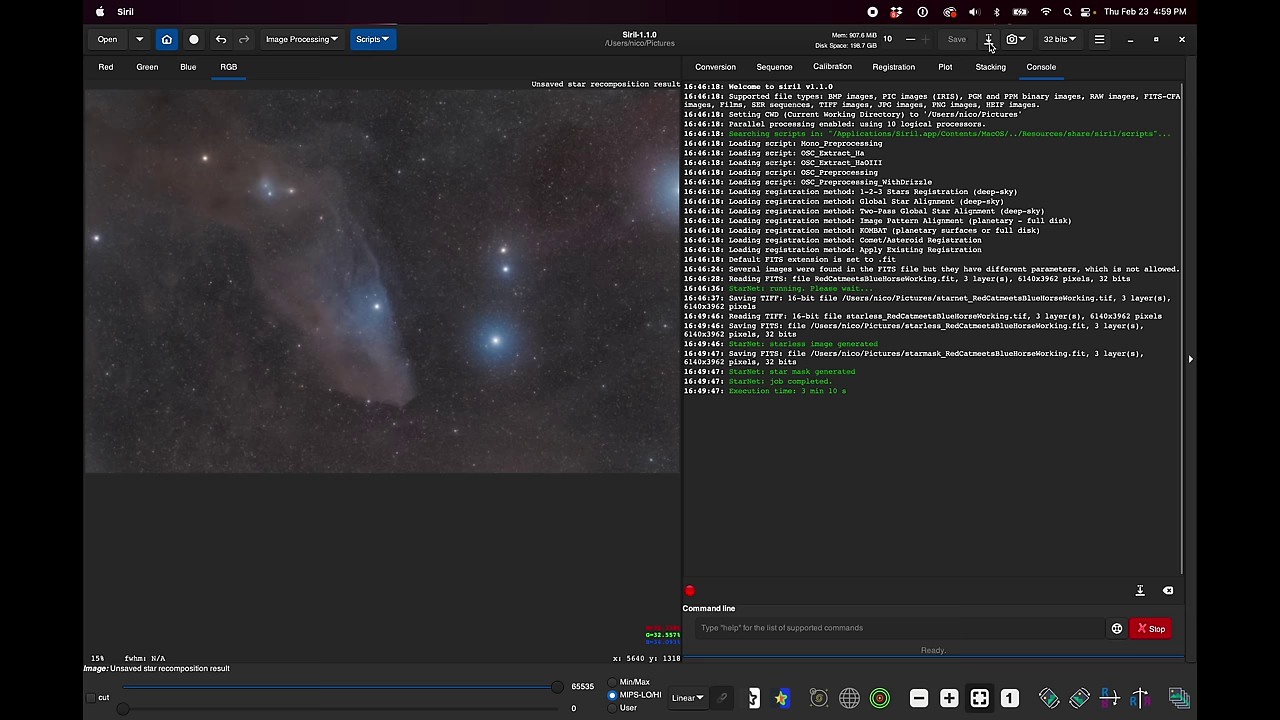
# Start saving the image as a TIFF, selecting the file name to replace with GHS-starnetFINAL.tif
pyautogui.click(989, 40)
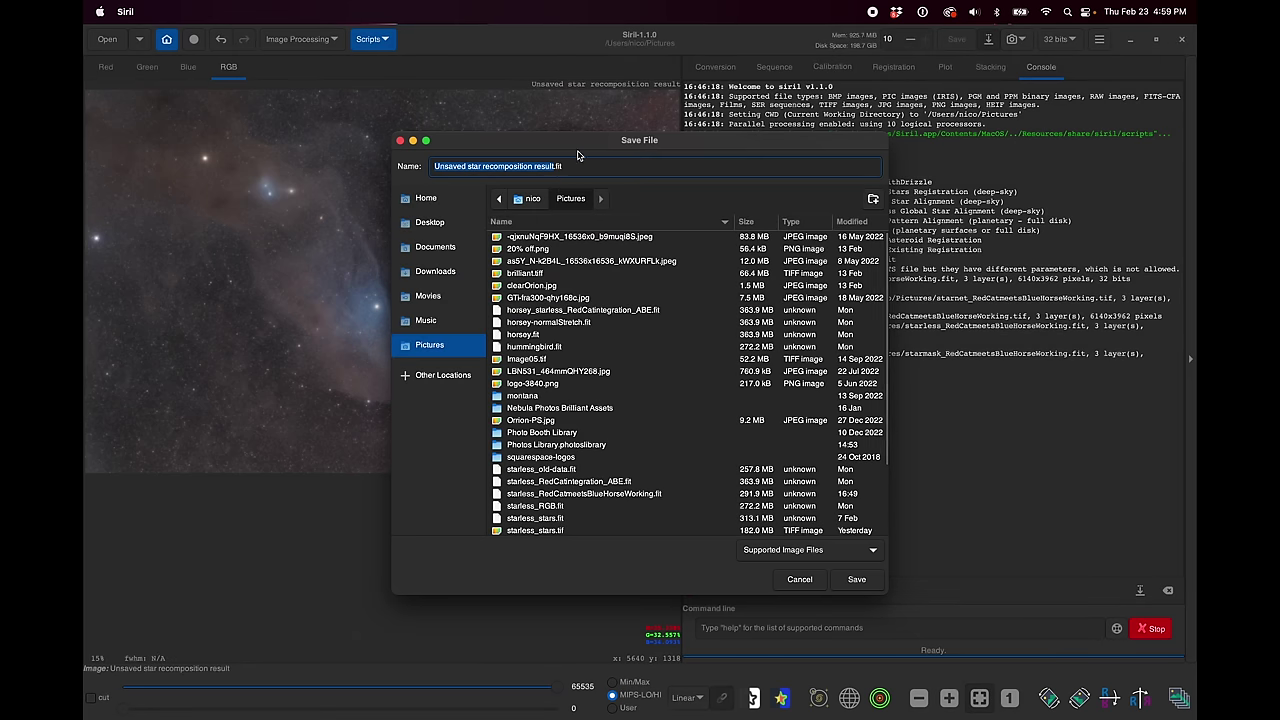
pyautogui.click(807, 553)
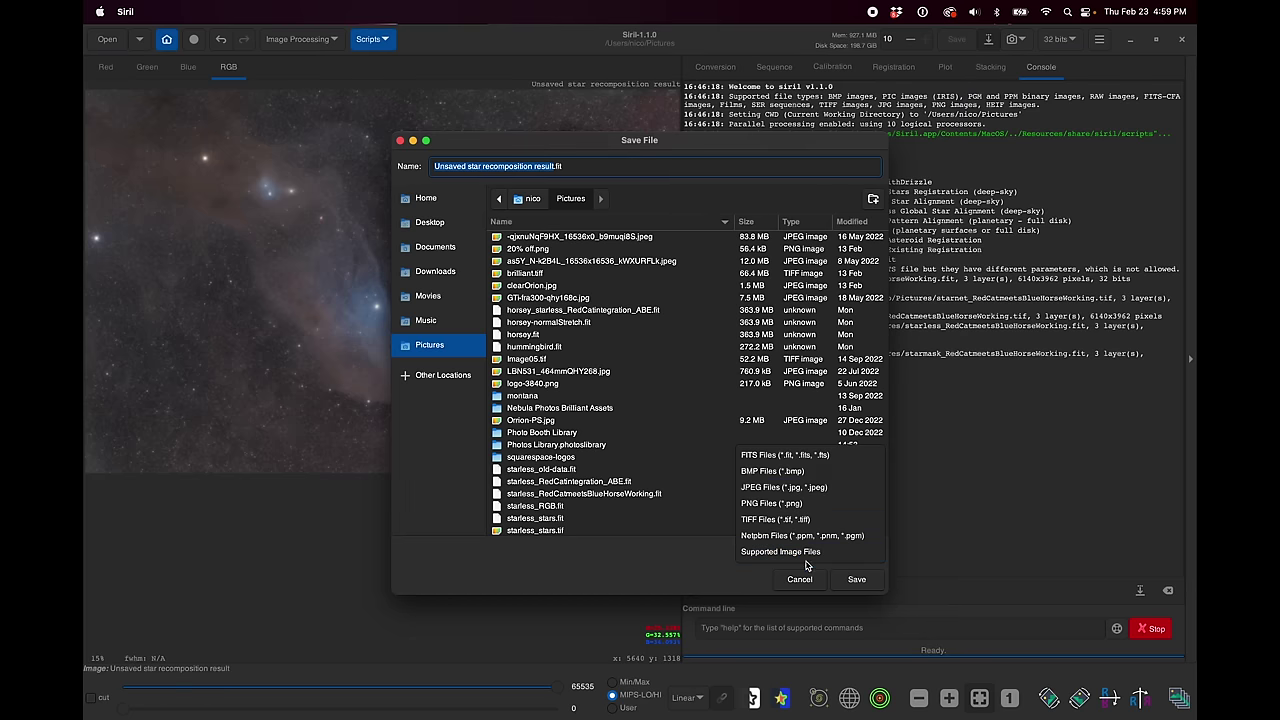
pyautogui.click(793, 520)
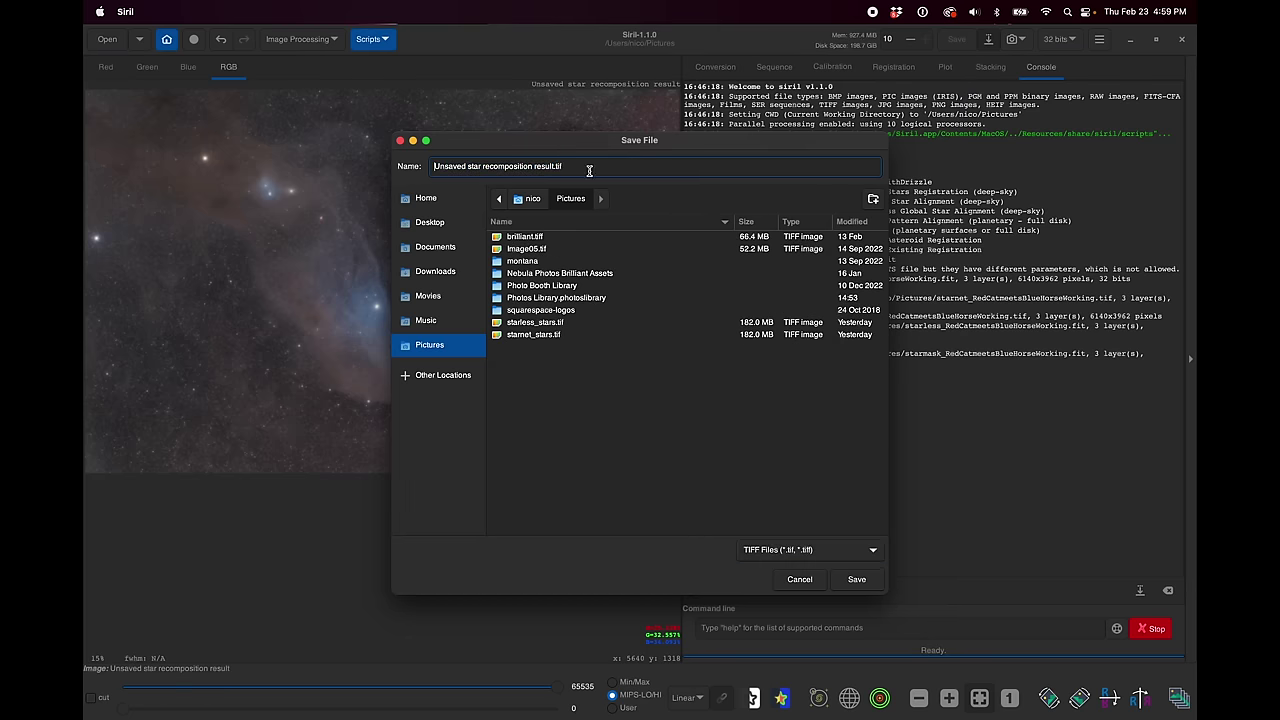
pyautogui.moveTo(562, 166); pyautogui.dragTo(407, 170)
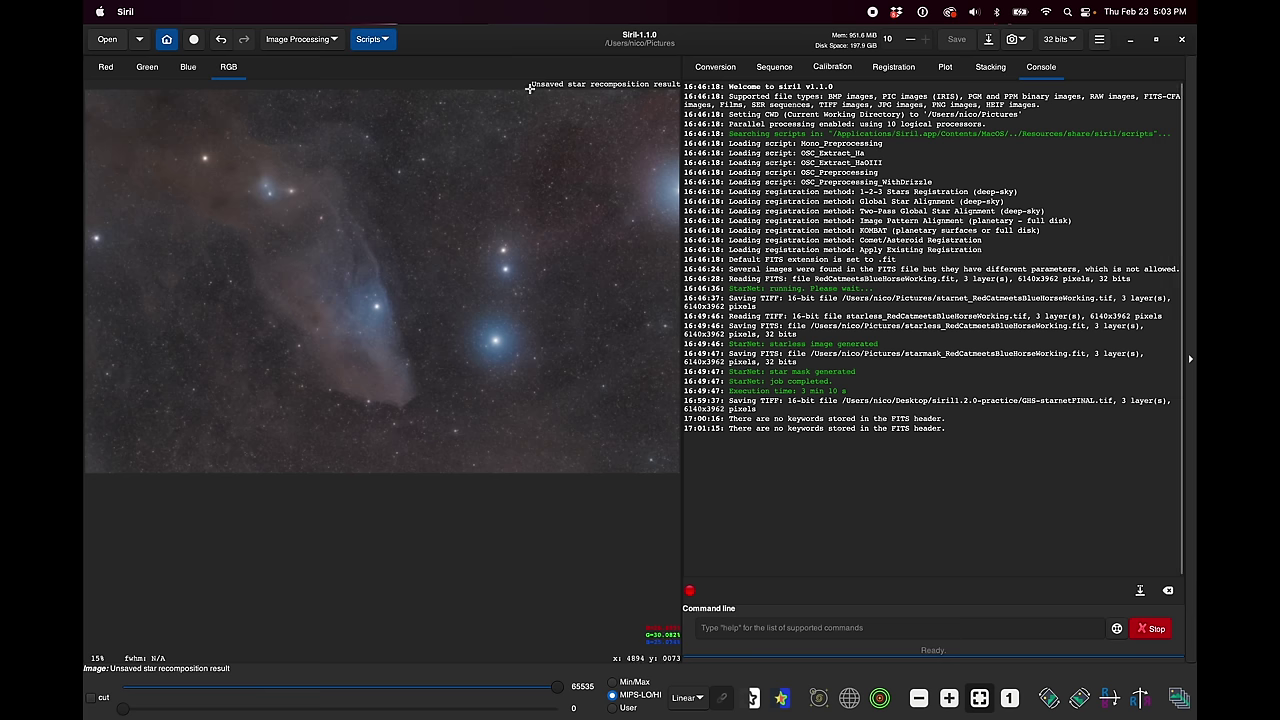
pyautogui.click(330, 40)
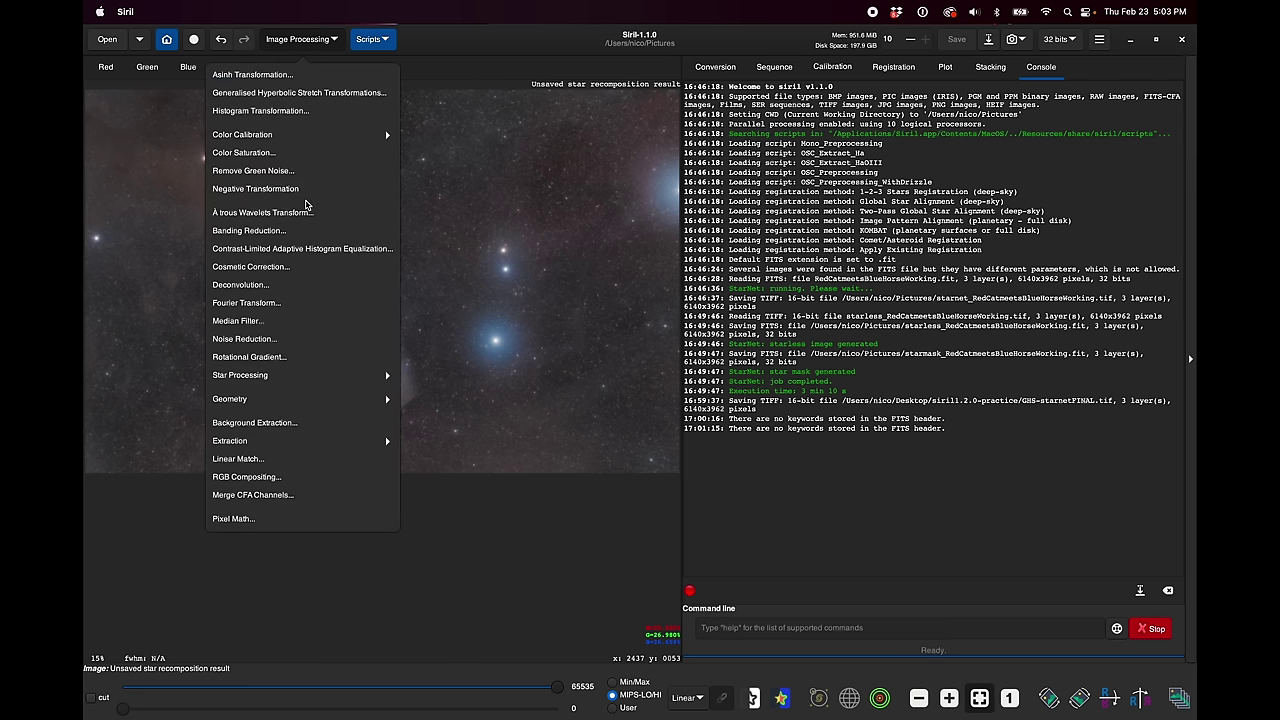
pyautogui.click(323, 38)
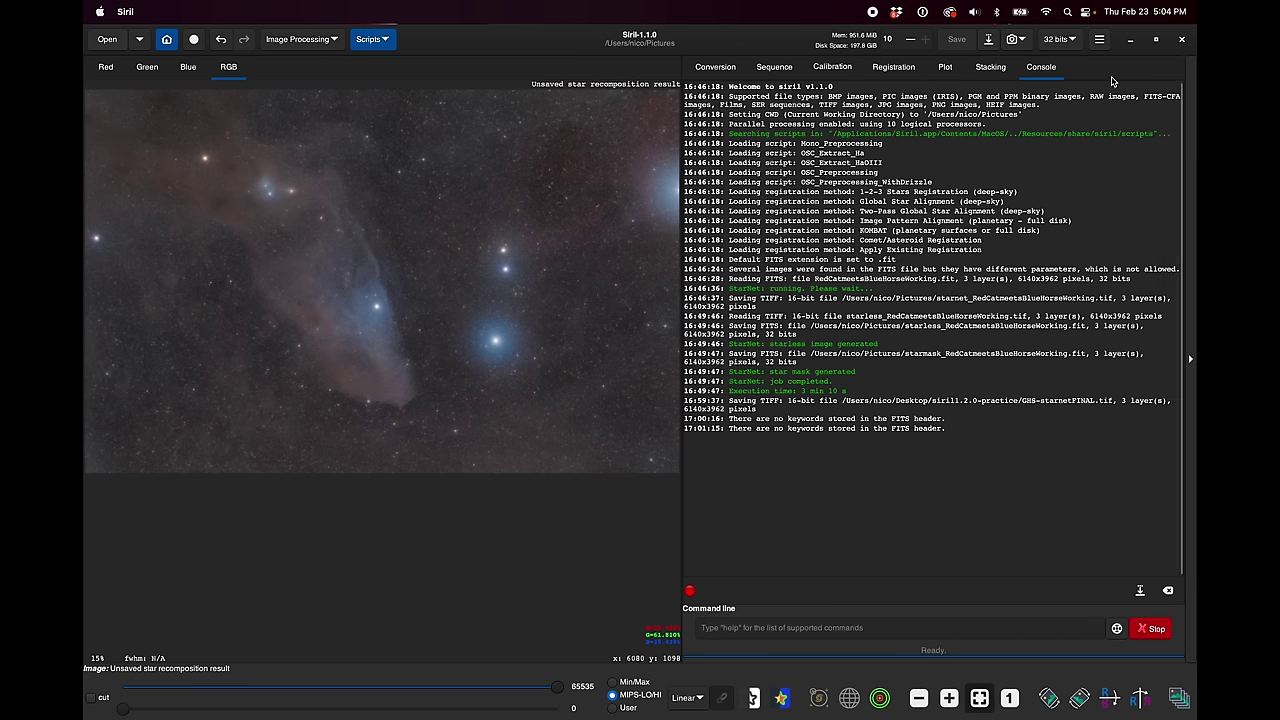
pyautogui.click(1100, 39)
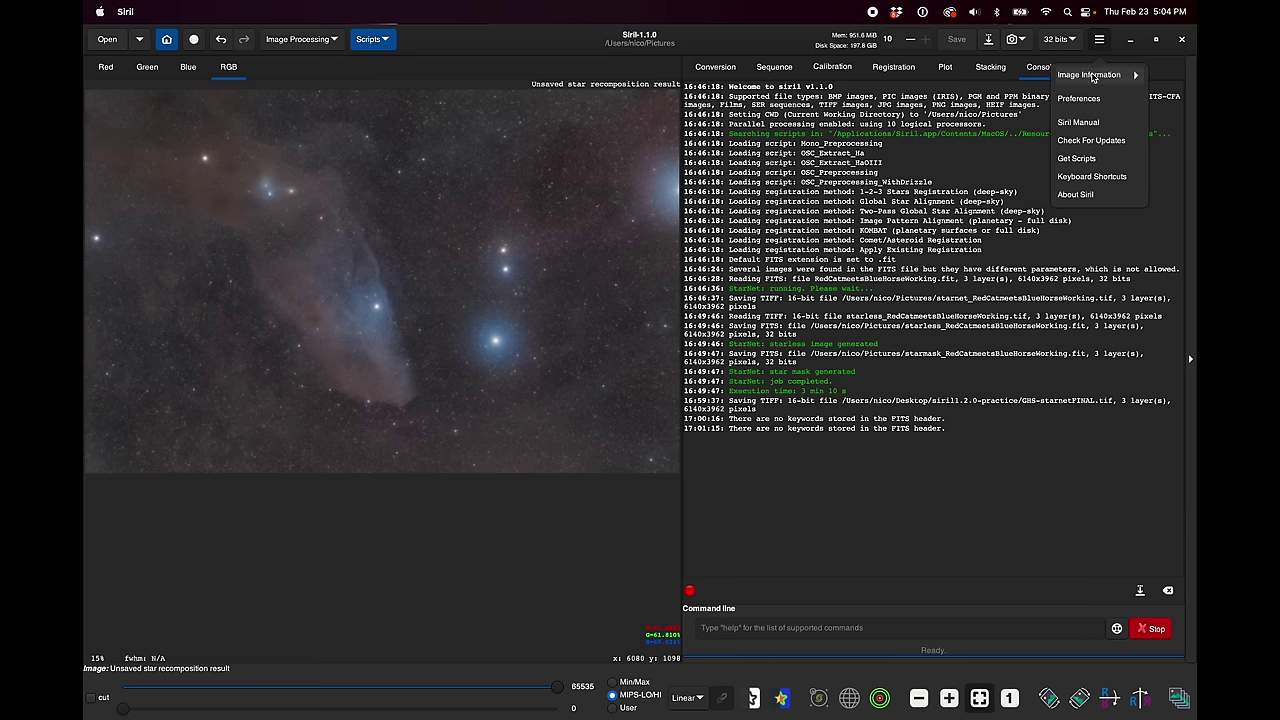
pyautogui.click(1093, 76)
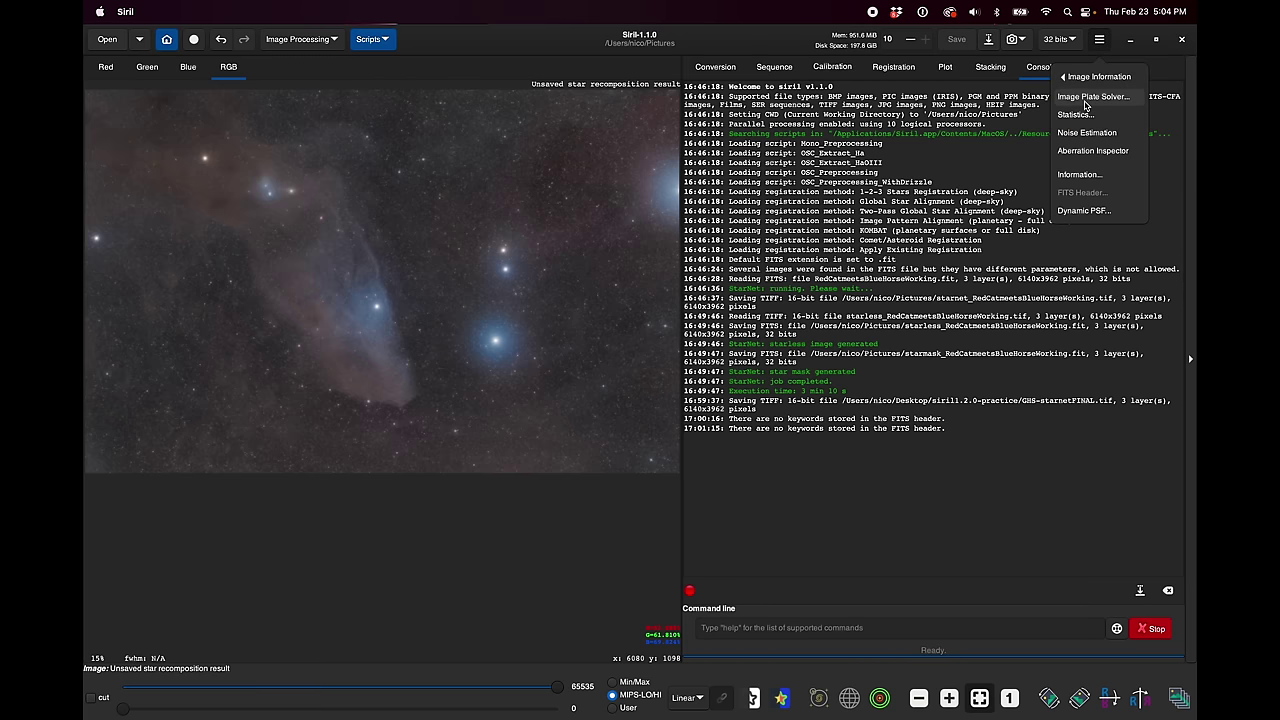
pyautogui.click(1086, 101)
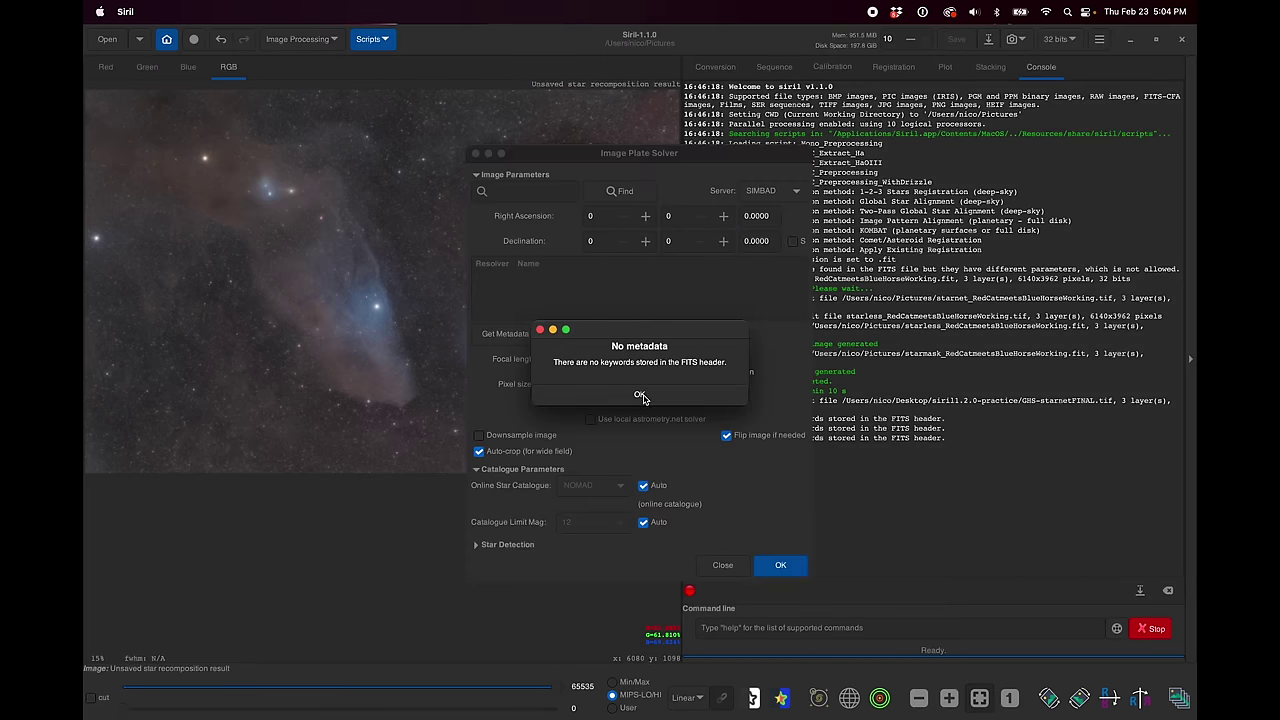
pyautogui.click(641, 395)
pyautogui.moveTo(684, 158); pyautogui.dragTo(652, 136)
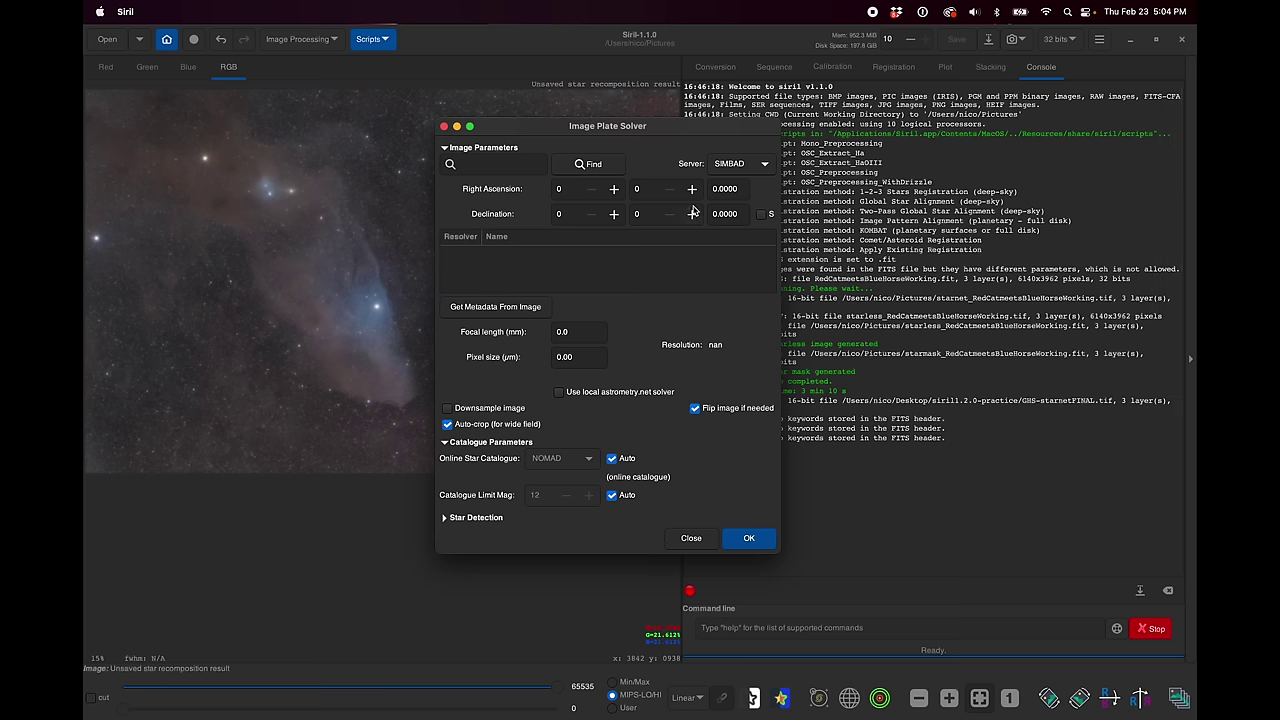
pyautogui.moveTo(634, 276)
pyautogui.moveTo(647, 401)
pyautogui.click(594, 393)
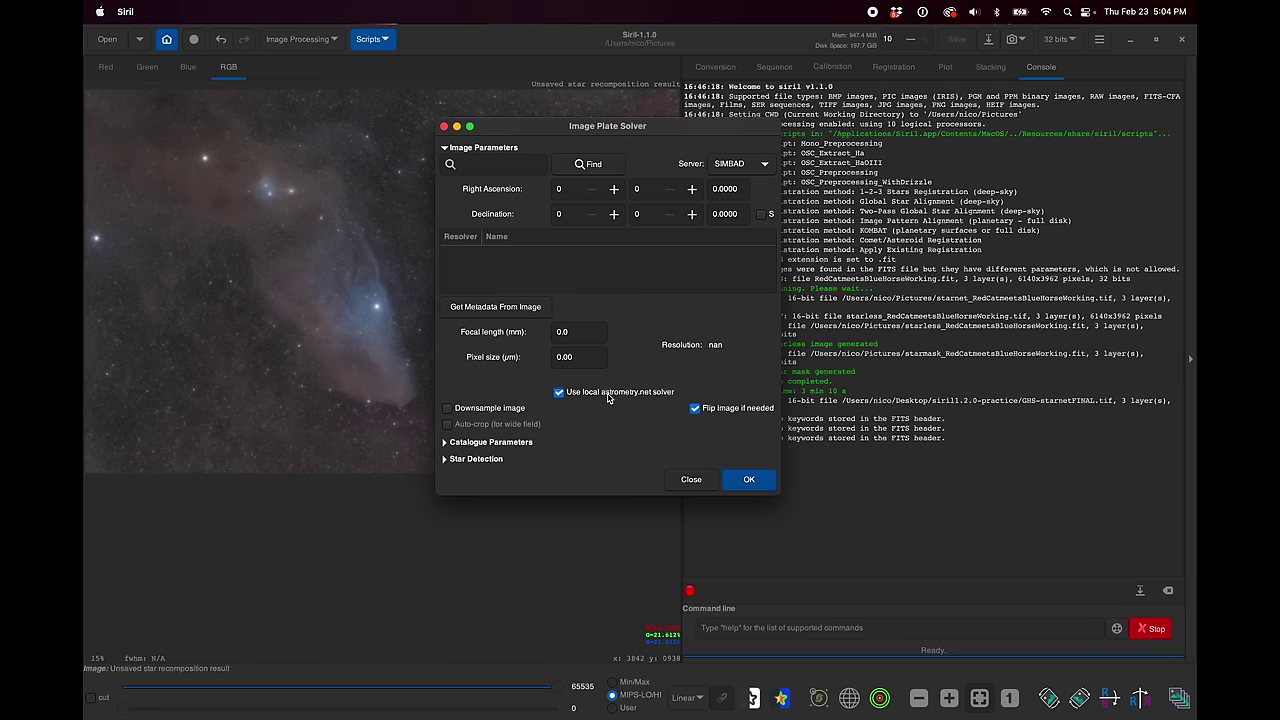
pyautogui.click(612, 393)
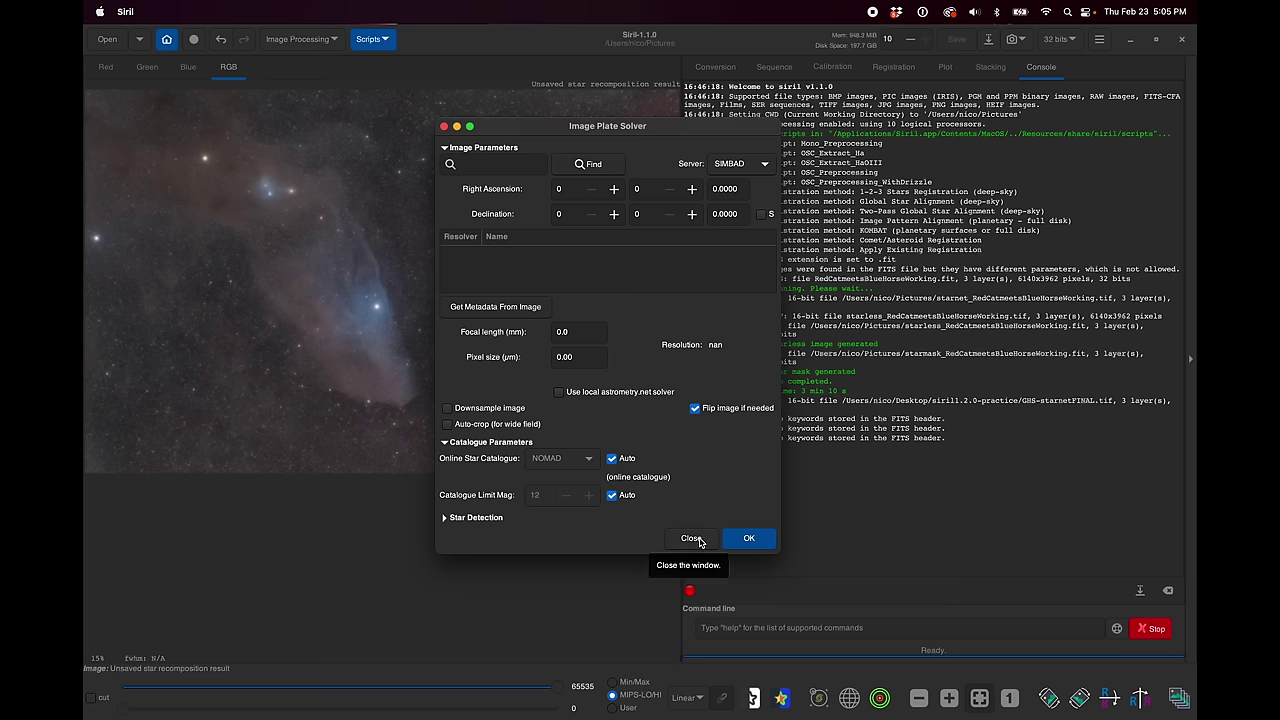
pyautogui.click(700, 540)
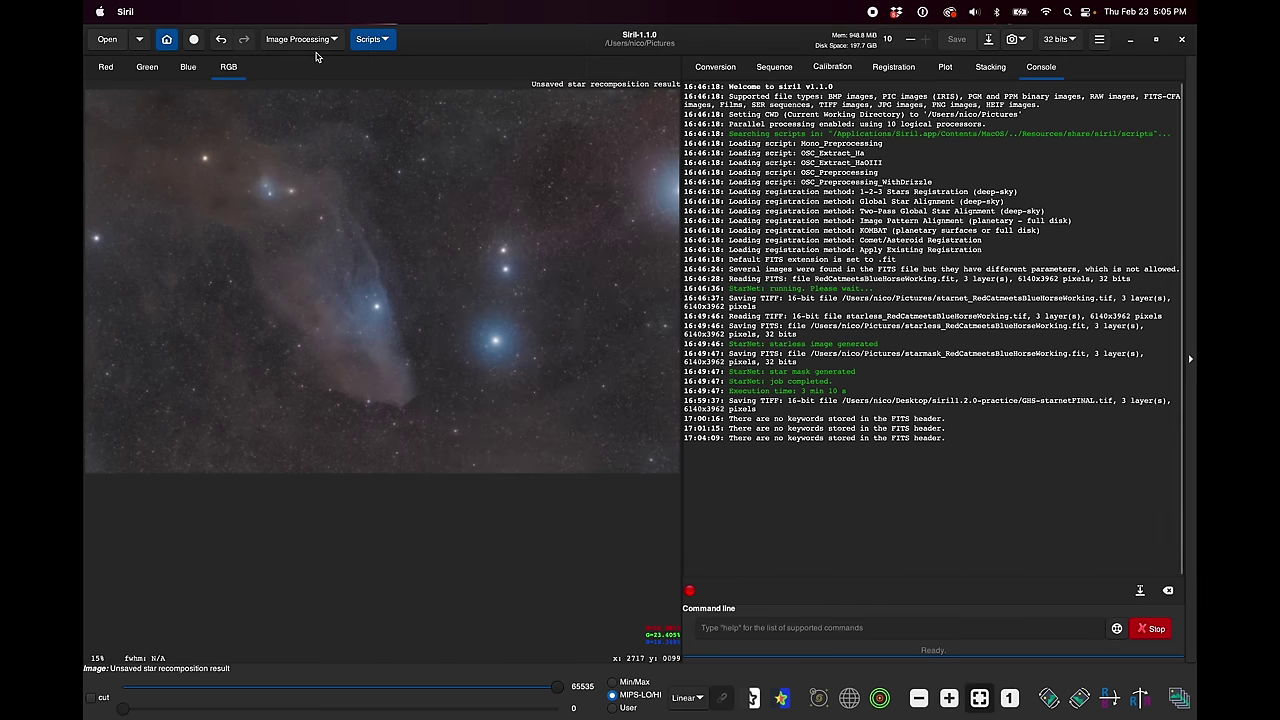
pyautogui.click(314, 42)
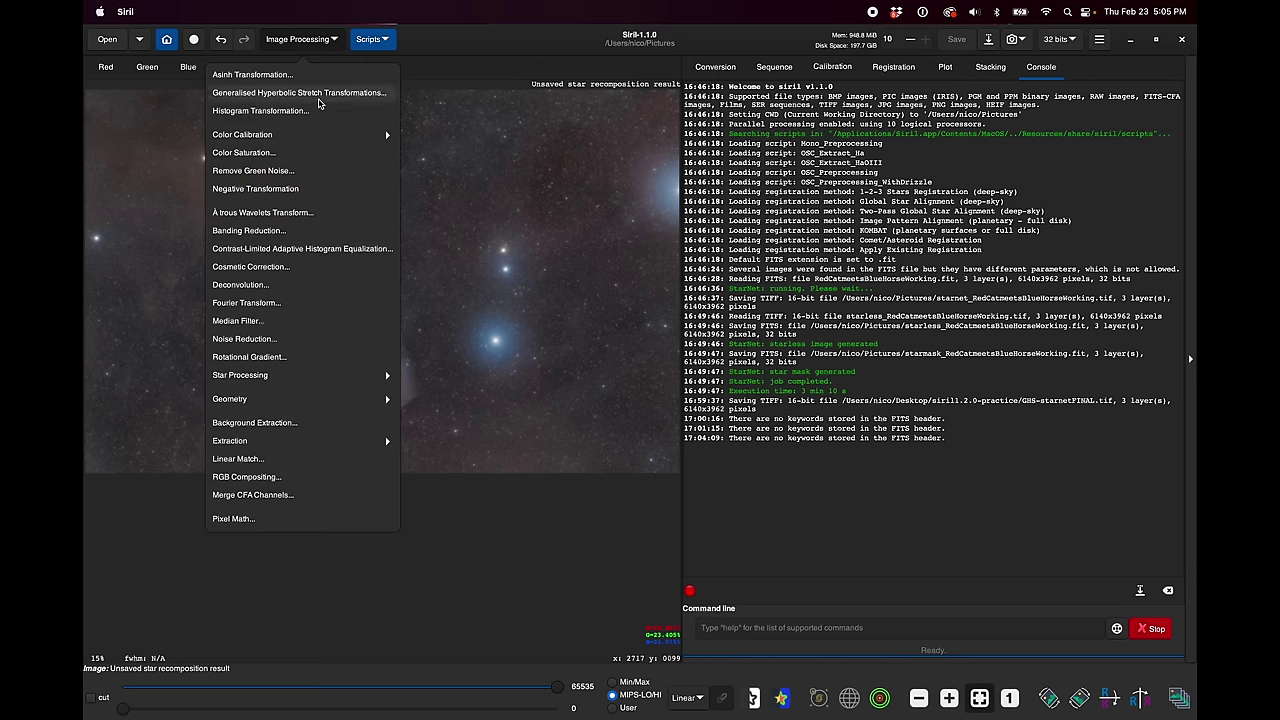
pyautogui.click(358, 39)
pyautogui.click(1100, 42)
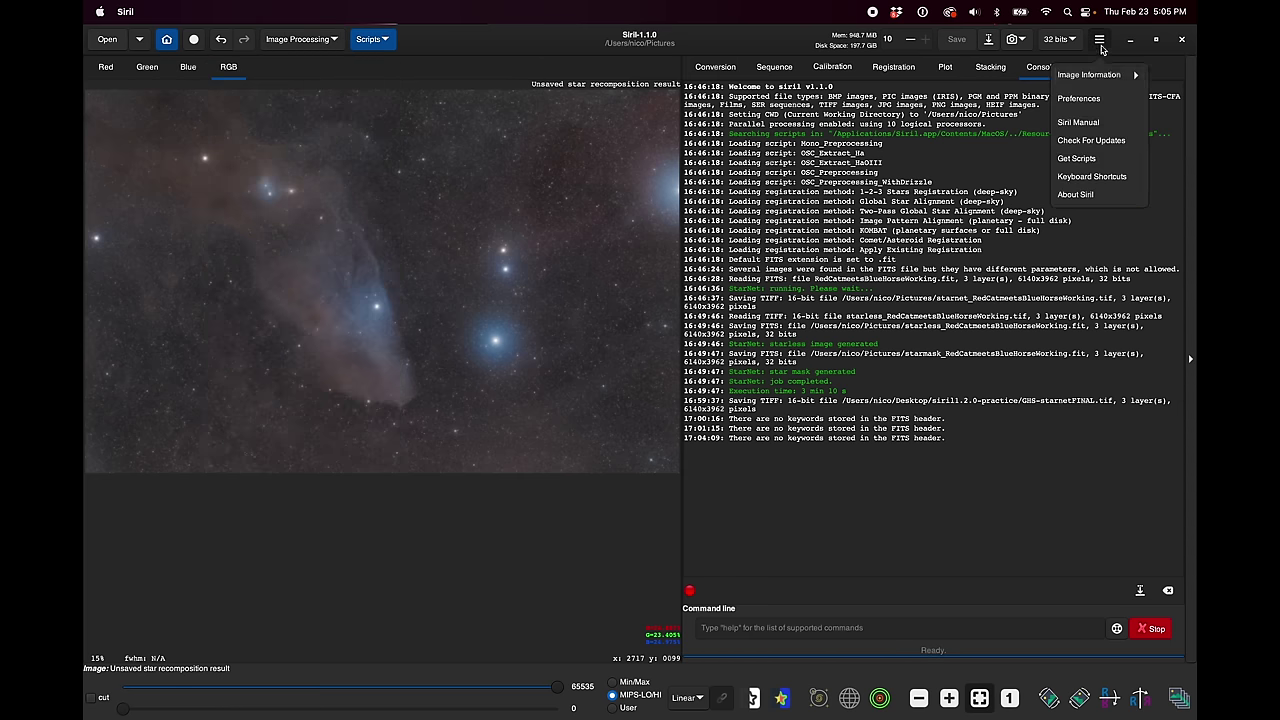
pyautogui.click(1098, 76)
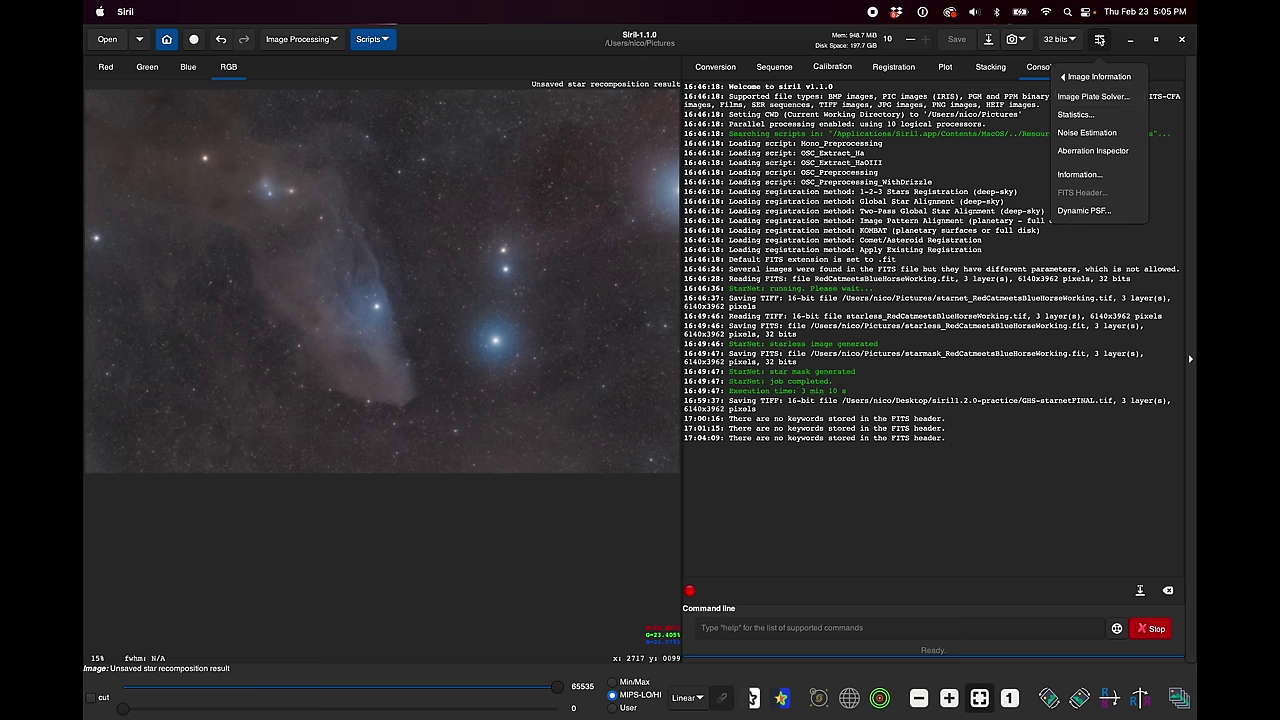
pyautogui.click(1099, 39)
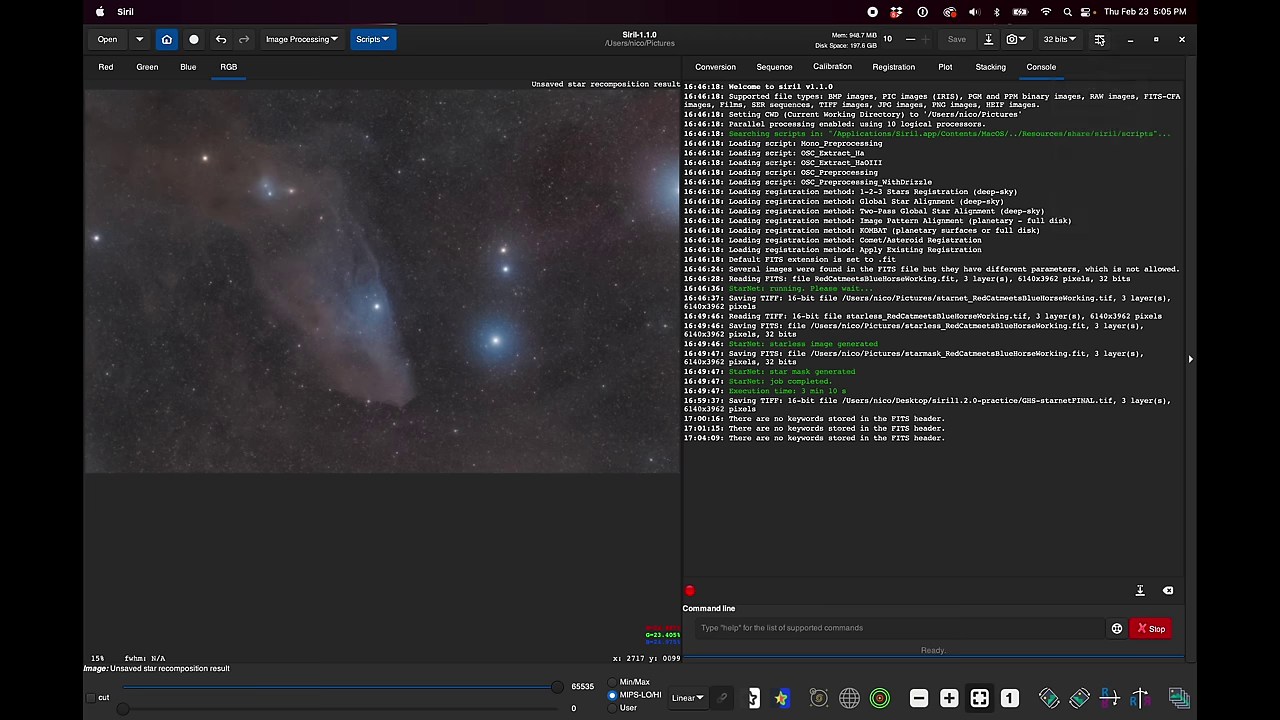